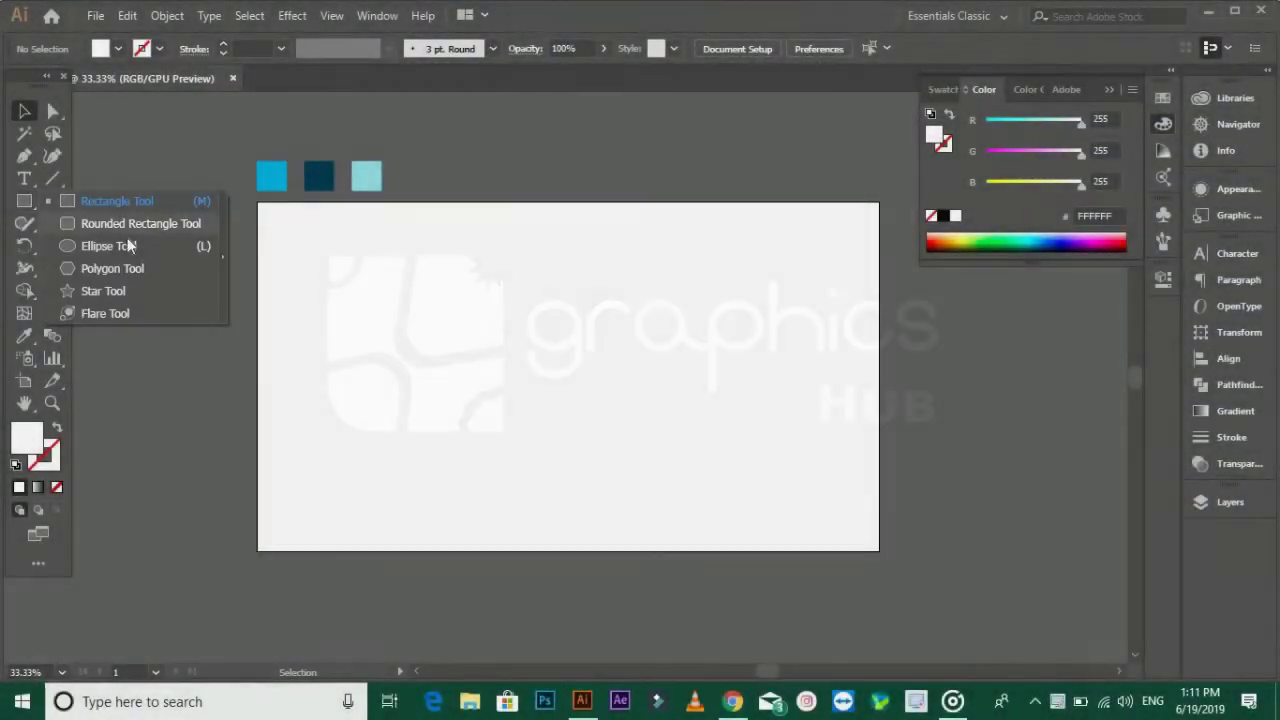
Draw a wide ellipse with no fill and Alt-drag a copy 112 px upward.
{"action": "left_click_drag", "start_coordinate": [24, 201], "coordinate": [114, 163]}
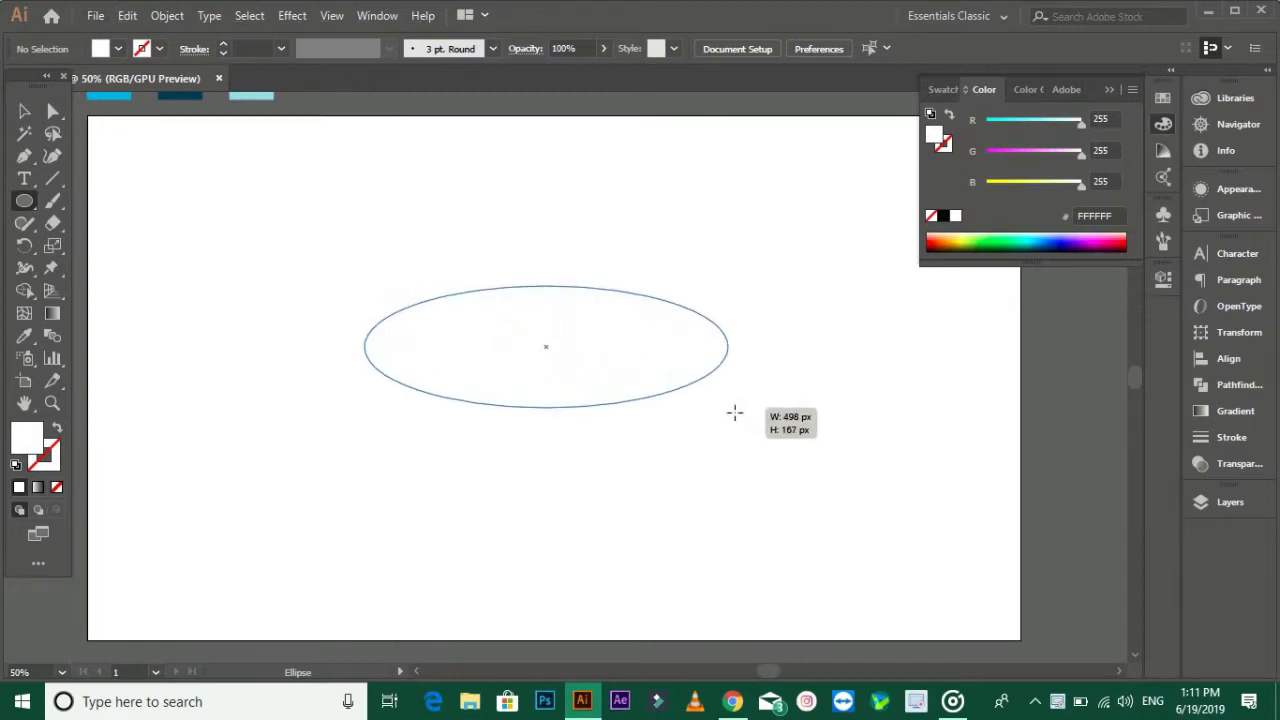
{"action": "left_click_drag", "start_coordinate": [522, 321], "coordinate": [744, 449]}
{"action": "key", "text": "v"}
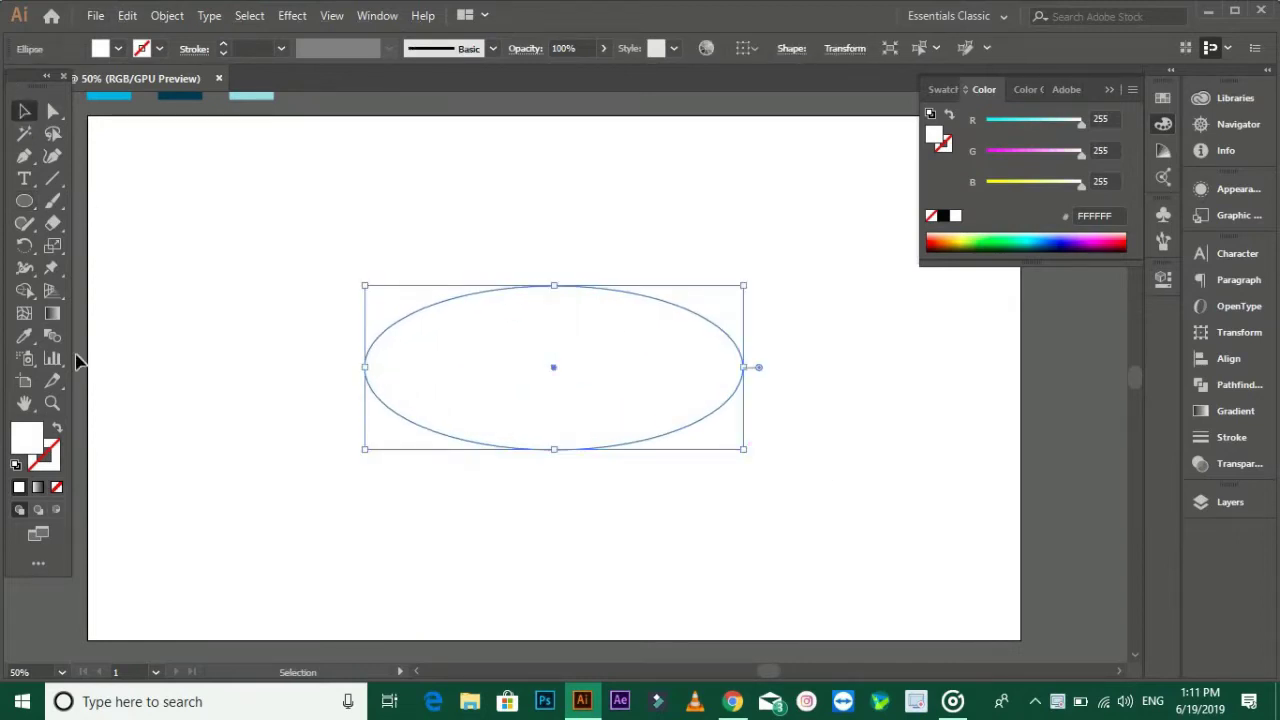
{"action": "left_click", "coordinate": [16, 466]}
{"action": "left_click", "coordinate": [57, 488]}
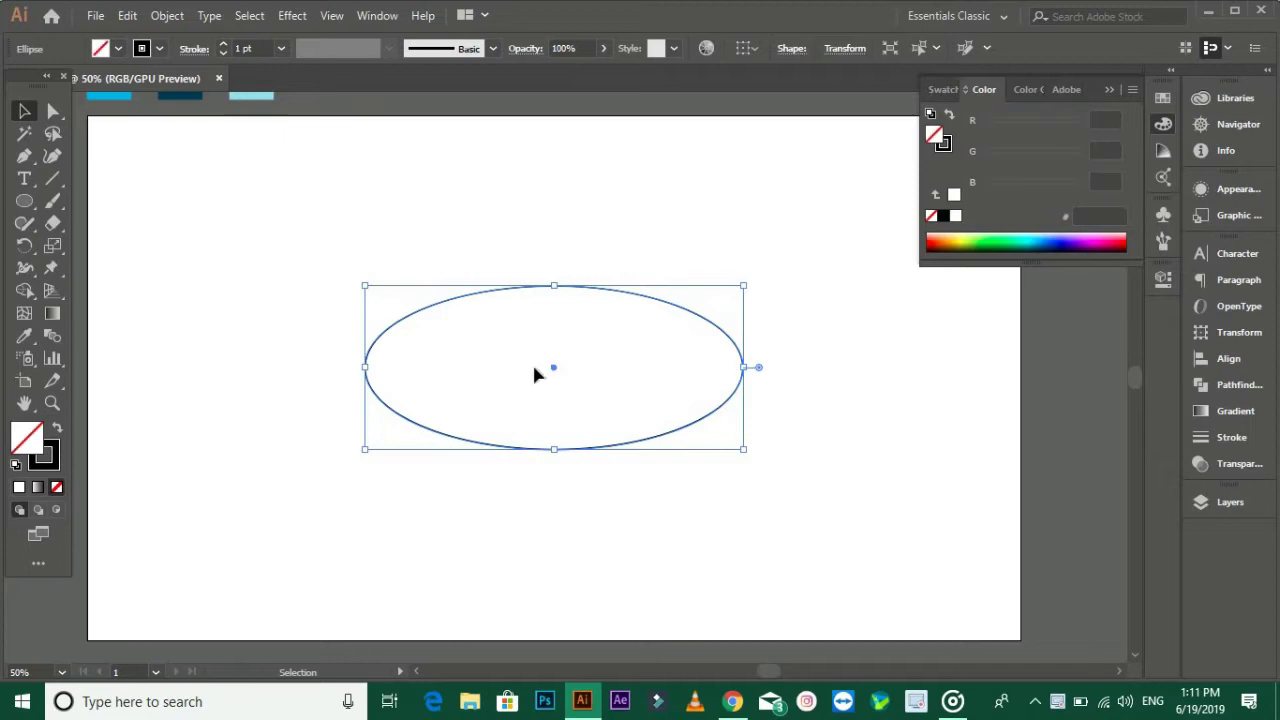
{"action": "left_click_drag", "start_coordinate": [556, 373], "coordinate": [561, 293]}
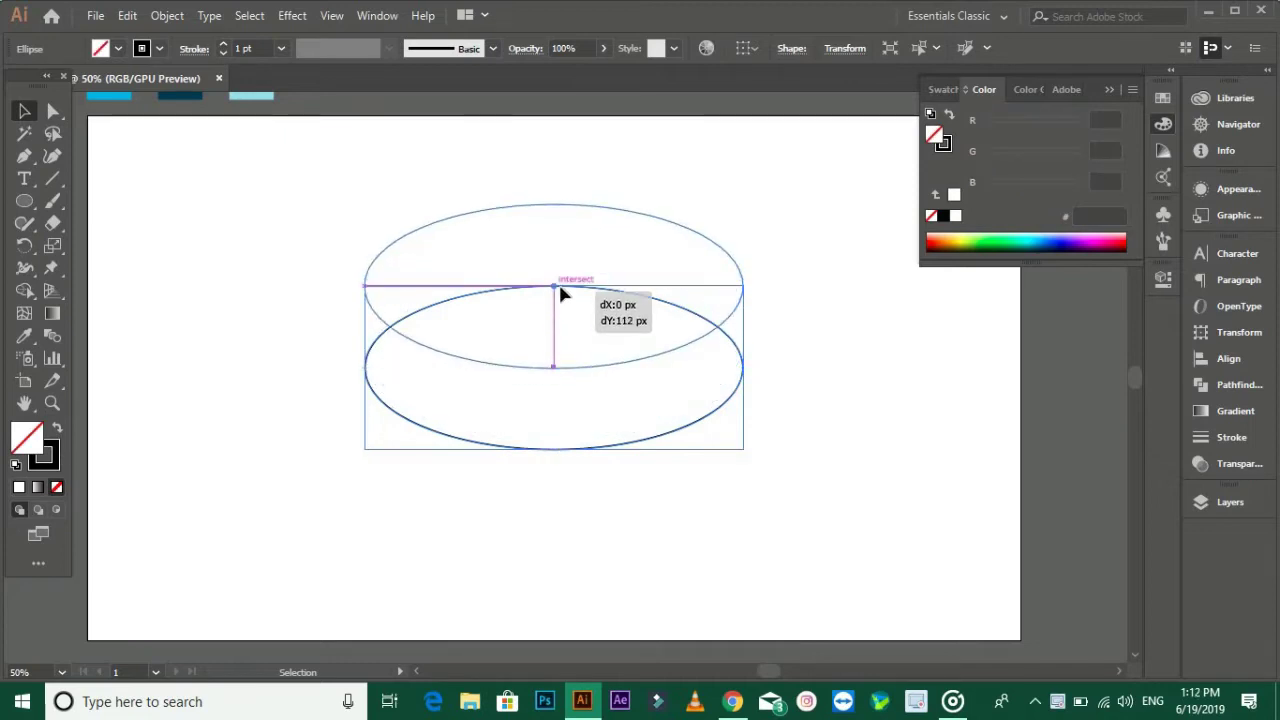
Stretch the lower ellipse's top edge up, then Shape Builder-delete both crescents, leaving the almond overlap.
{"action": "left_click", "coordinate": [740, 190]}
{"action": "key", "text": "ctrl+plus"}
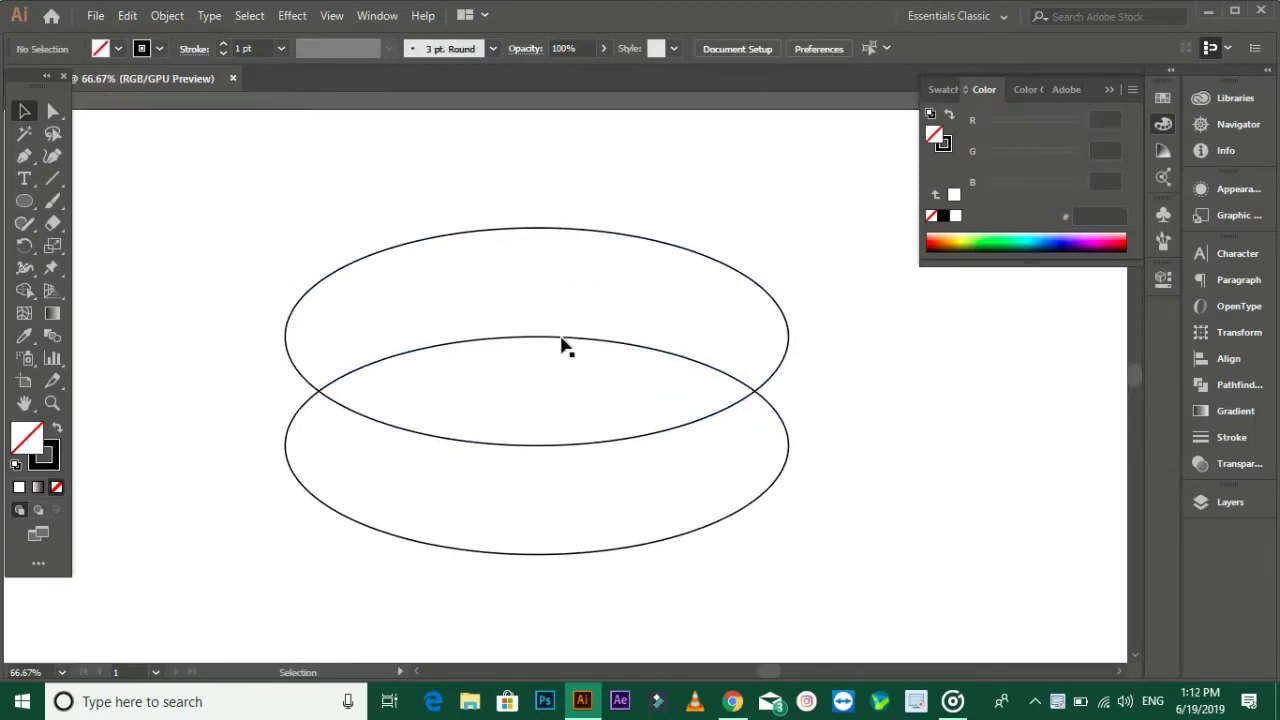
{"action": "left_click", "coordinate": [540, 338]}
{"action": "left_click_drag", "start_coordinate": [538, 335], "coordinate": [538, 317]}
{"action": "left_click_drag", "start_coordinate": [263, 208], "coordinate": [863, 500]}
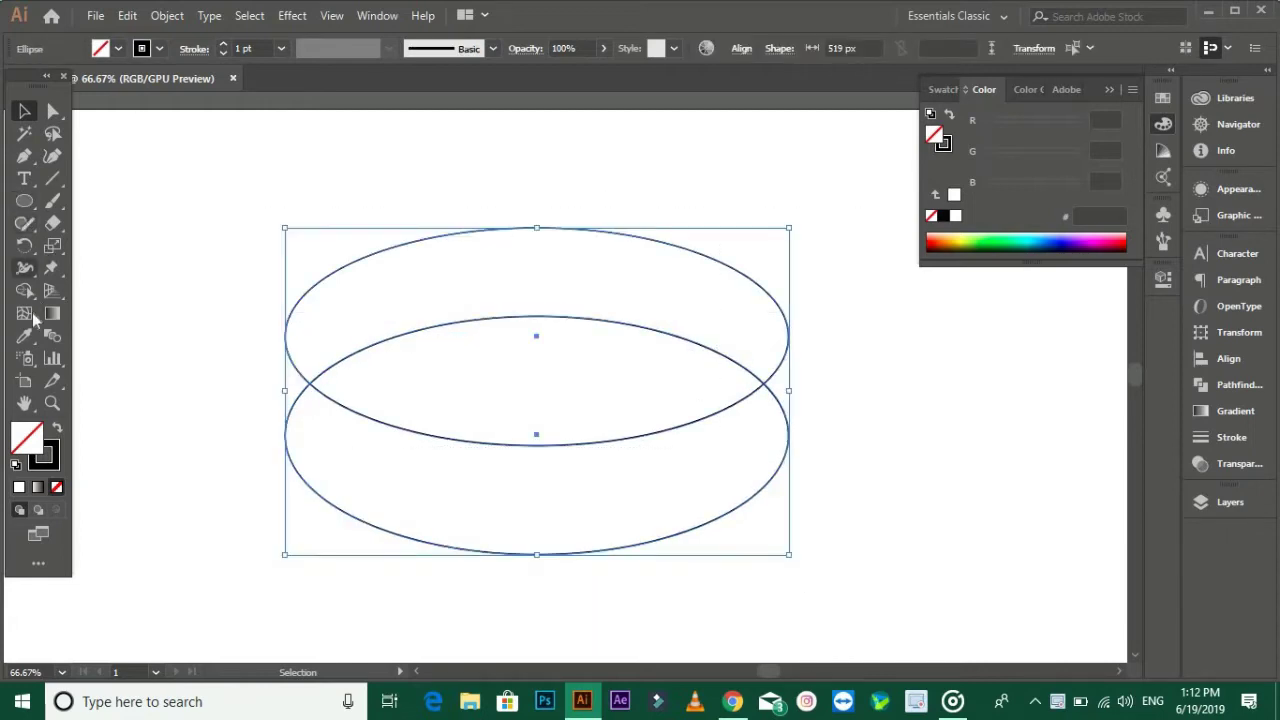
{"action": "left_click", "coordinate": [24, 290]}
{"action": "left_click", "coordinate": [343, 337], "text": "alt"}
{"action": "left_click", "coordinate": [349, 451], "text": "alt"}
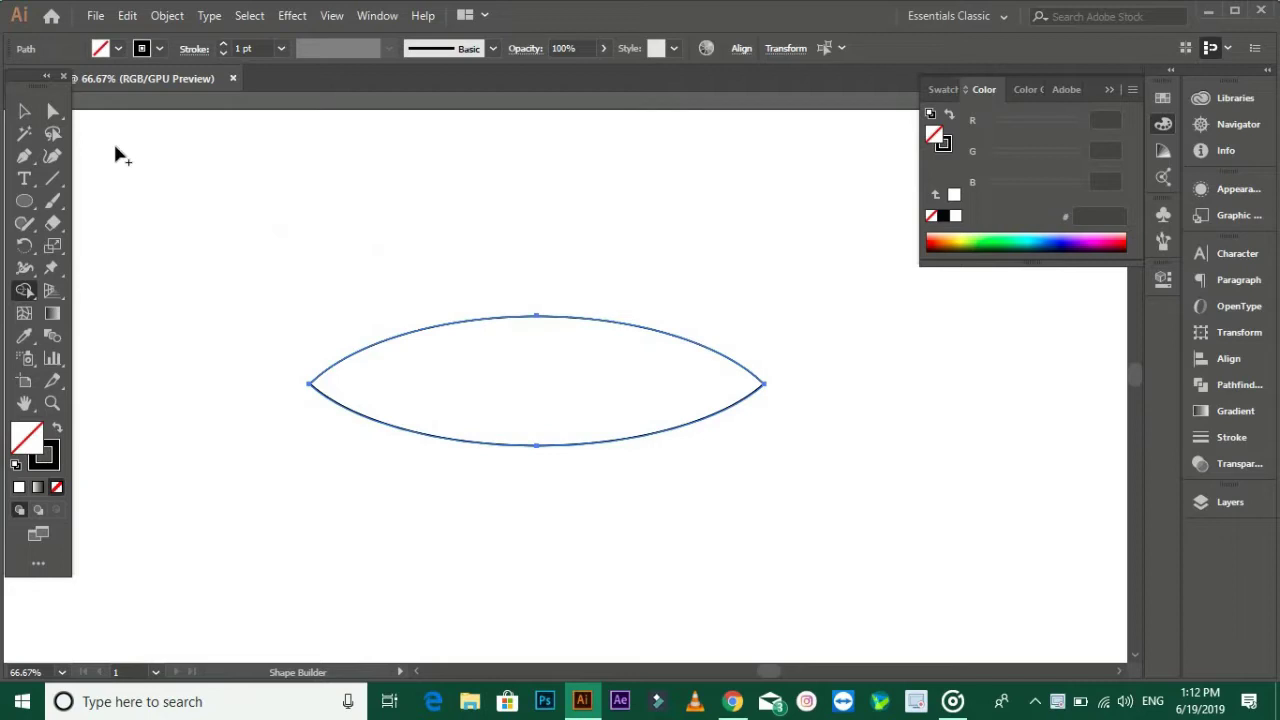
Move the lens toward the canvas centre and delete a stray upper-left copy.
{"action": "key", "text": "v"}
{"action": "left_click_drag", "start_coordinate": [286, 234], "coordinate": [354, 234]}
{"action": "left_click", "coordinate": [588, 300]}
{"action": "left_click_drag", "start_coordinate": [588, 300], "coordinate": [345, 219]}
{"action": "left_click", "coordinate": [574, 212]}
{"action": "left_click", "coordinate": [459, 219]}
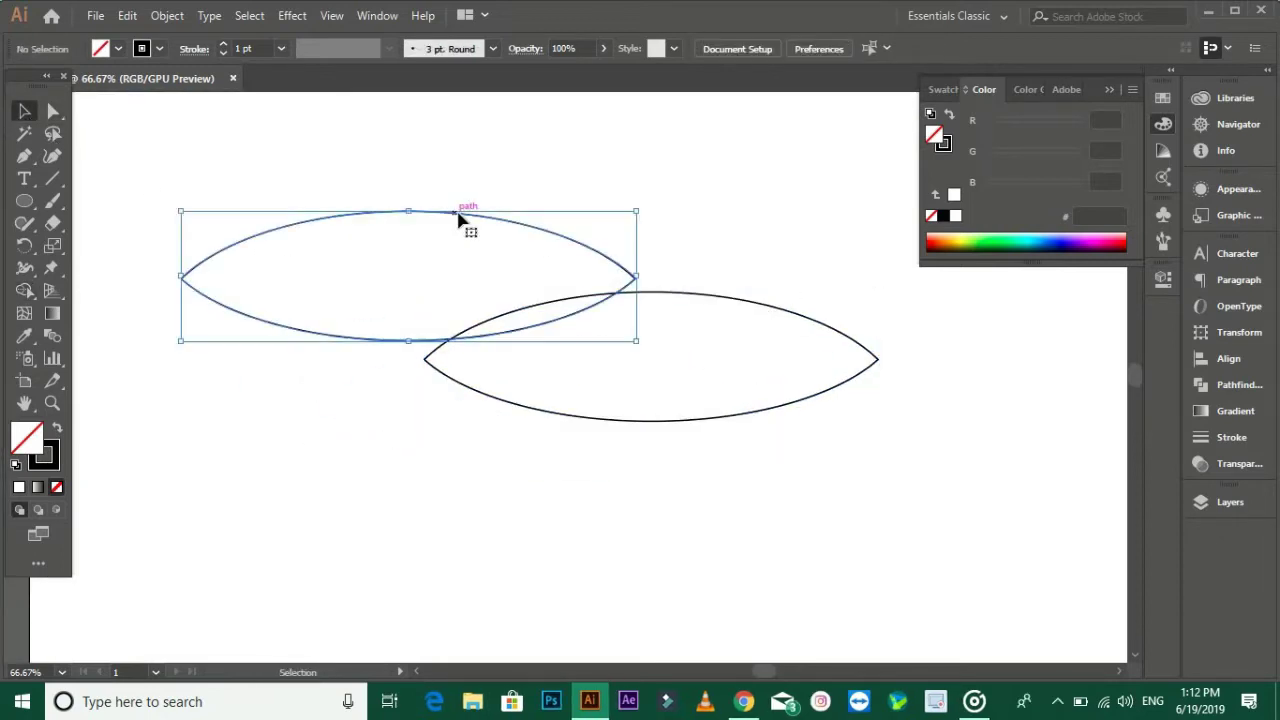
{"action": "key", "text": "Delete"}
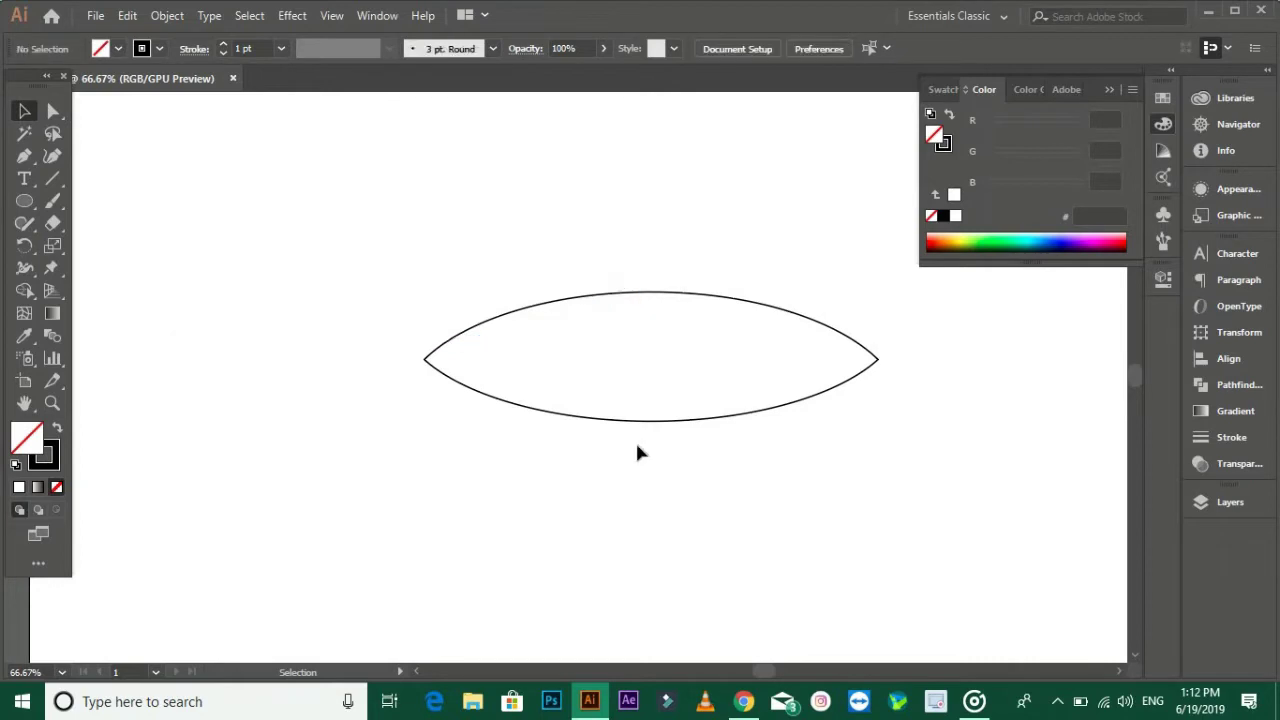
Make the lens taller by dragging its bottom handle down.
{"action": "left_click", "coordinate": [643, 421]}
{"action": "left_click_drag", "start_coordinate": [652, 423], "coordinate": [652, 446]}
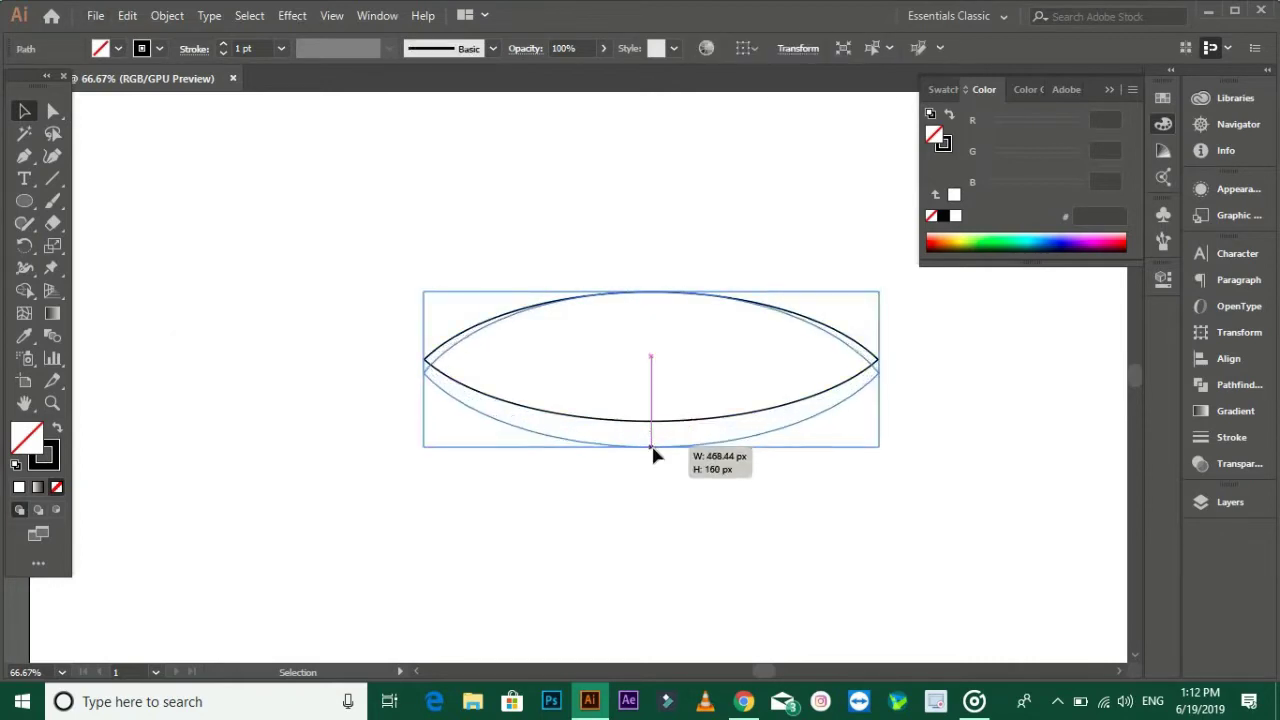
{"action": "left_click", "coordinate": [643, 503]}
{"action": "left_click_drag", "start_coordinate": [643, 503], "coordinate": [560, 523]}
{"action": "left_click_drag", "start_coordinate": [213, 262], "coordinate": [301, 257]}
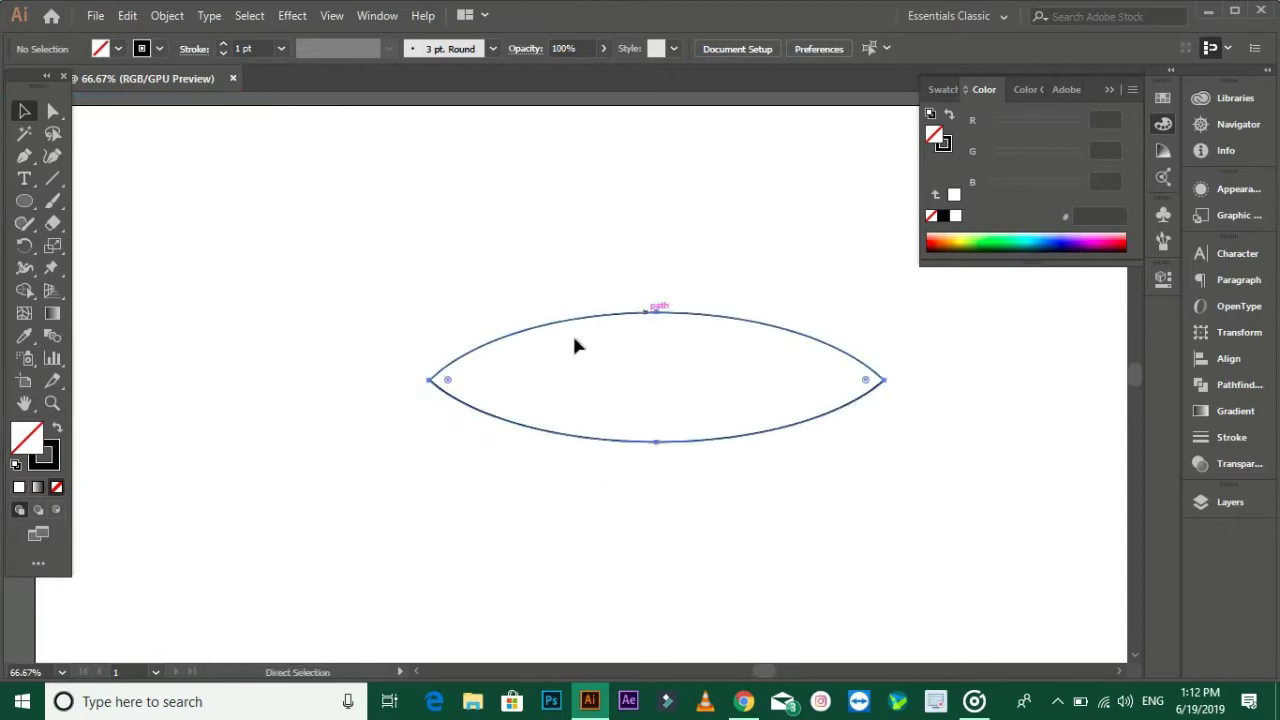
Alt-drag an overlapping copy of the lens about 150 px to the left.
{"action": "key", "text": "ctrl+a"}
{"action": "left_click", "coordinate": [670, 366]}
{"action": "left_click_drag", "start_coordinate": [659, 315], "coordinate": [307, 299]}
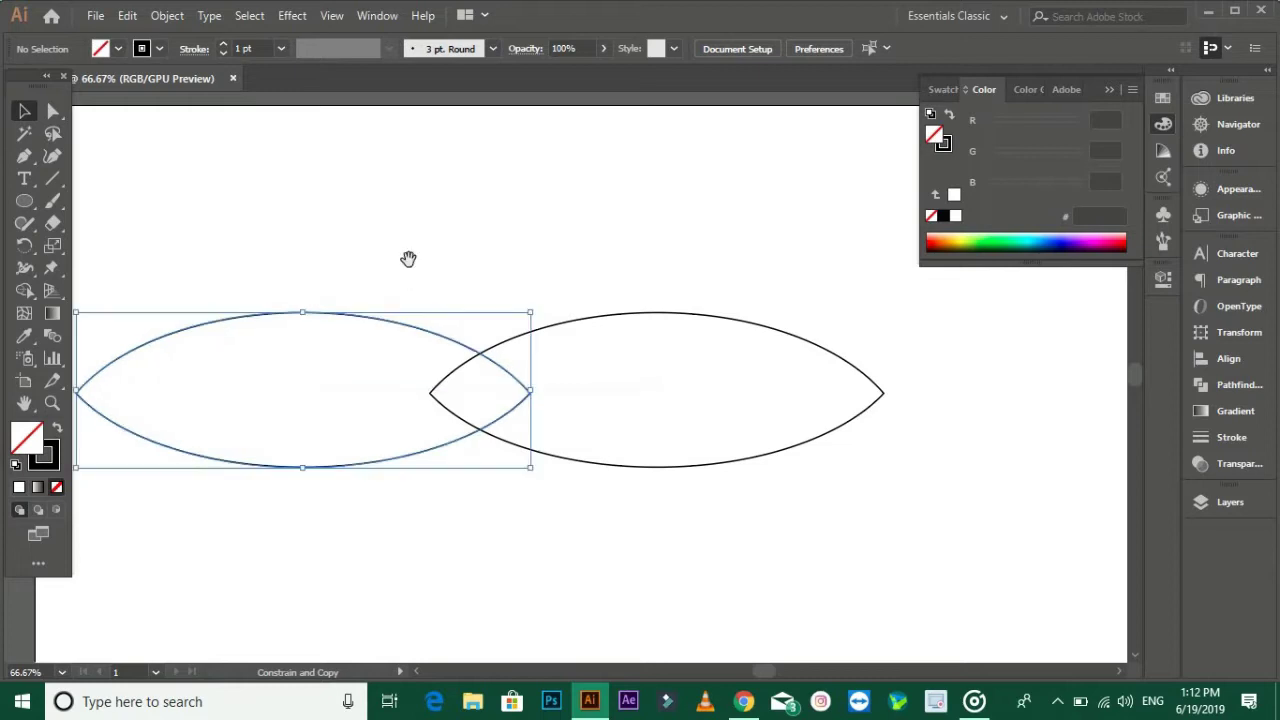
{"action": "left_click", "coordinate": [534, 269]}
{"action": "key", "text": "ctrl+a"}
{"action": "left_click_drag", "start_coordinate": [708, 543], "coordinate": [716, 551]}
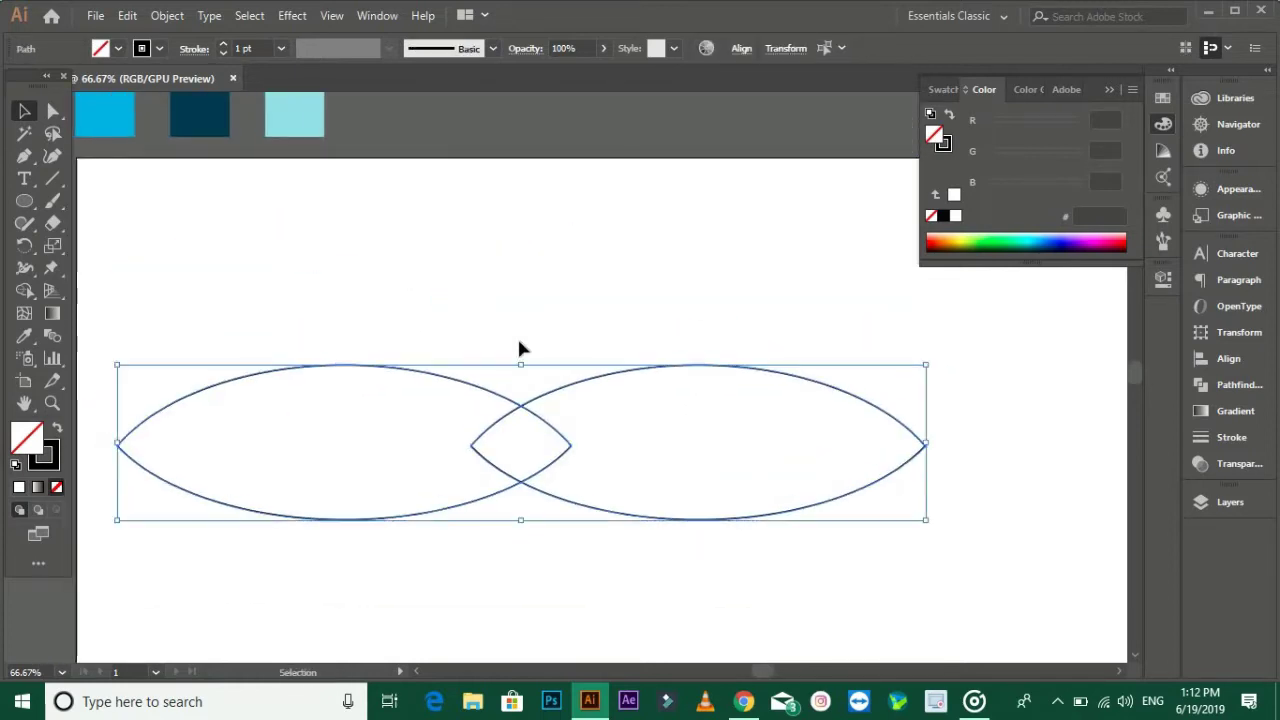
{"action": "left_click", "coordinate": [300, 329]}
{"action": "left_click", "coordinate": [423, 363]}
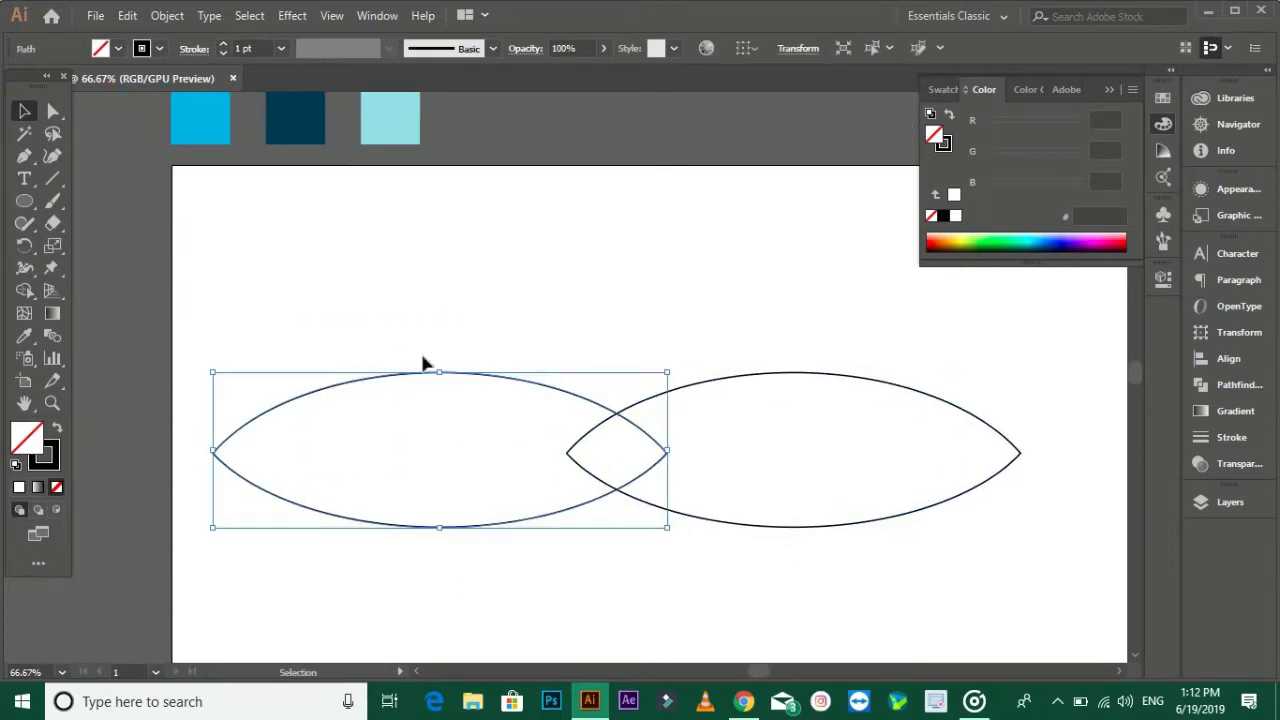
{"action": "left_click", "coordinate": [418, 325]}
{"action": "left_click", "coordinate": [432, 375]}
{"action": "left_click", "coordinate": [24, 201]}
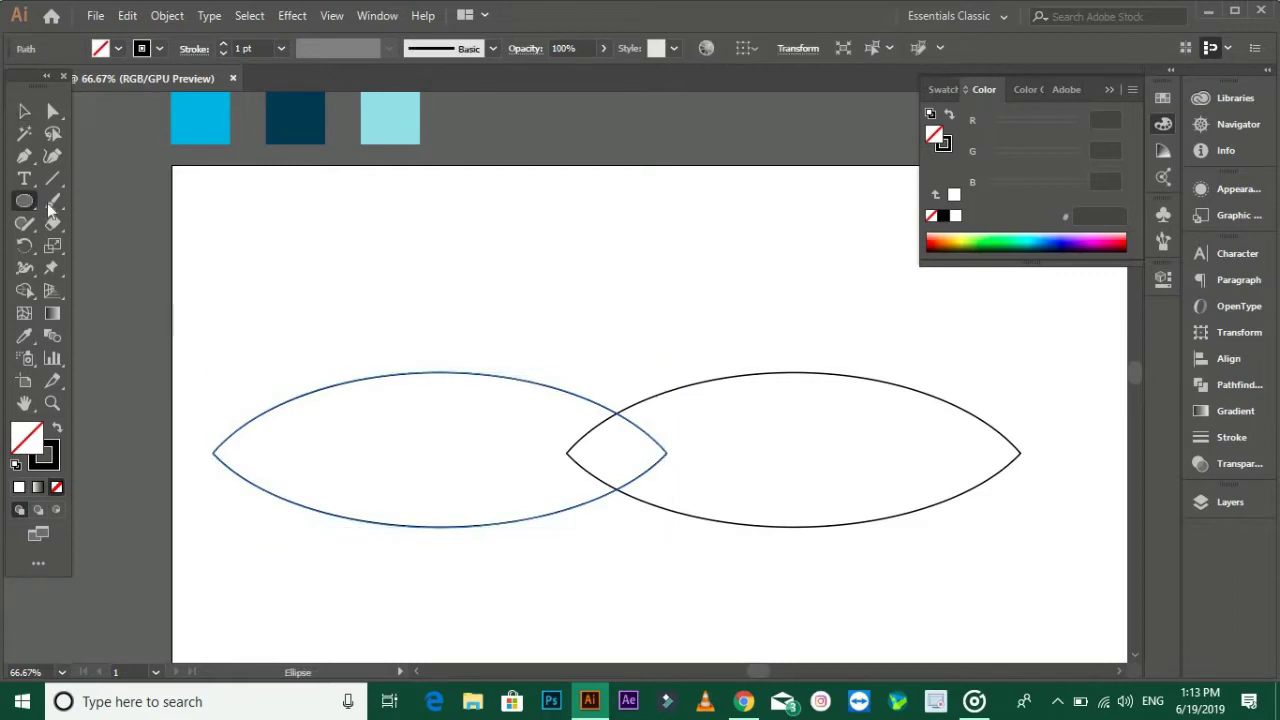
Draw a black rectangle over the left lens's left half and apply Pathfinder Minus Front.
{"action": "left_click_drag", "start_coordinate": [196, 270], "coordinate": [440, 578]}
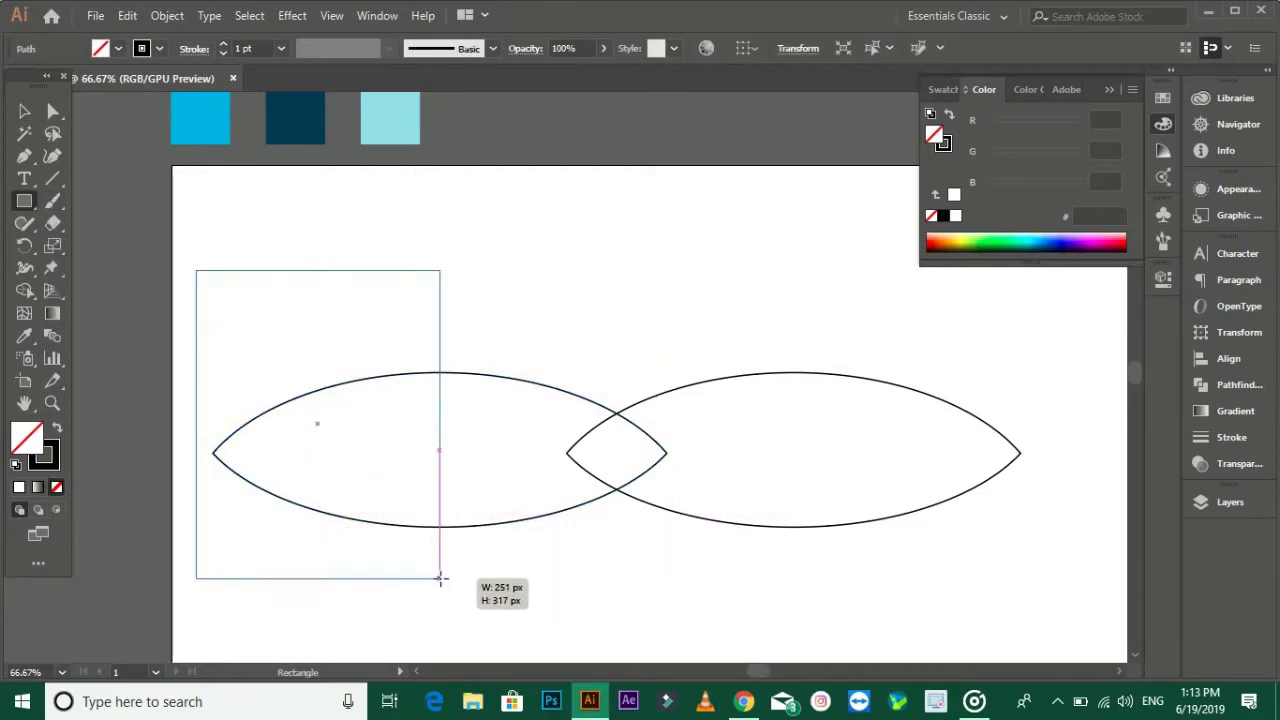
{"action": "left_click", "coordinate": [57, 430]}
{"action": "key", "text": "v"}
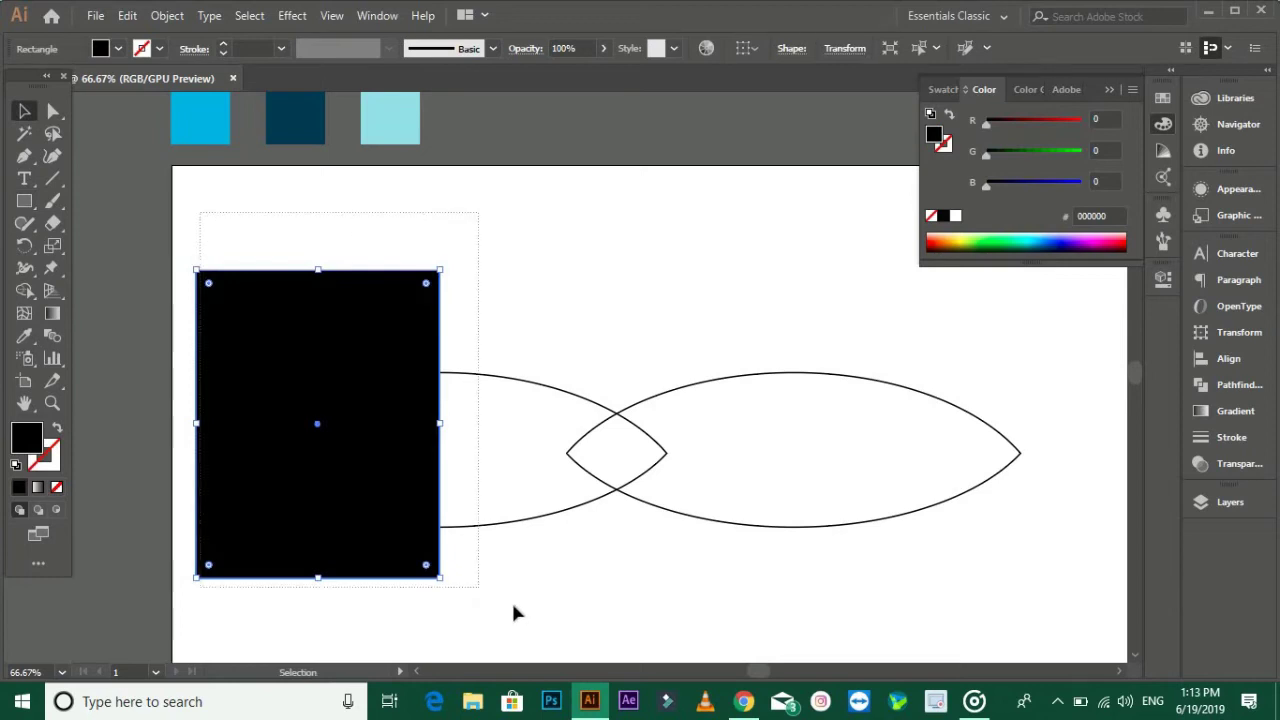
{"action": "left_click", "coordinate": [513, 522], "text": "shift"}
{"action": "left_click", "coordinate": [1236, 387]}
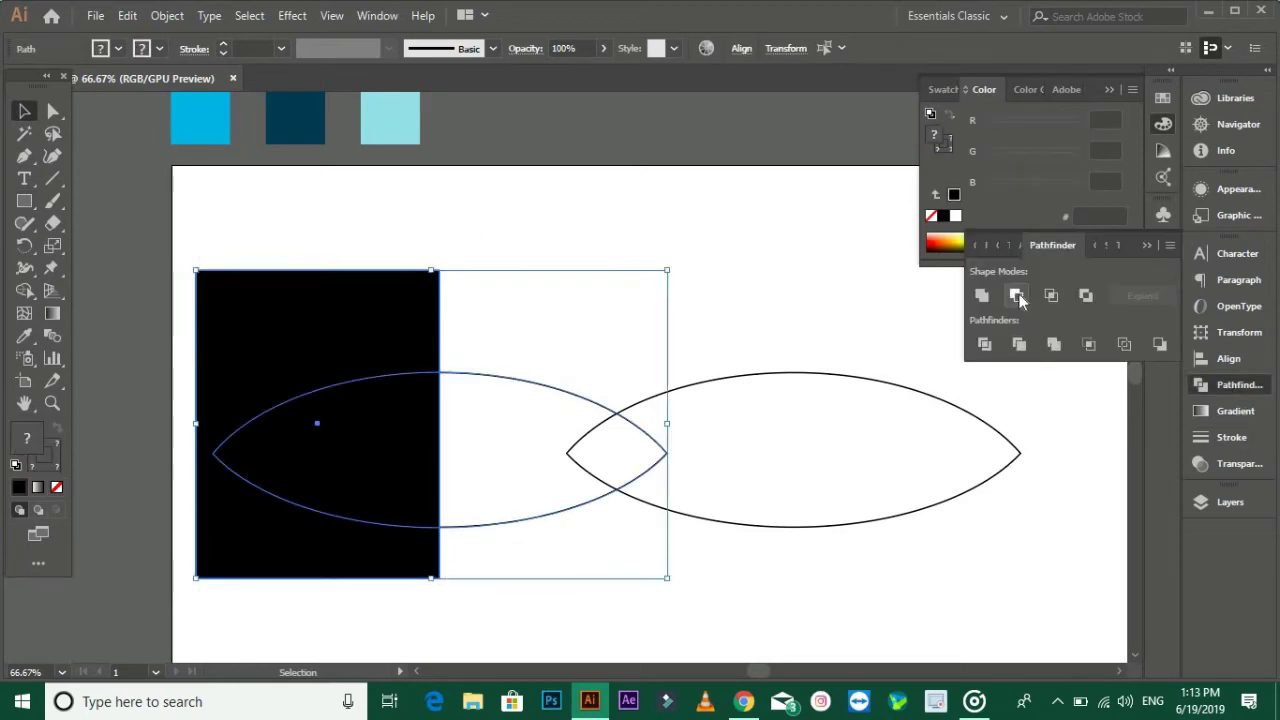
{"action": "left_click", "coordinate": [1016, 295]}
{"action": "left_click", "coordinate": [663, 337]}
Merge the tail piece with the lens region using Shape Builder.
{"action": "key", "text": "ctrl+equal"}
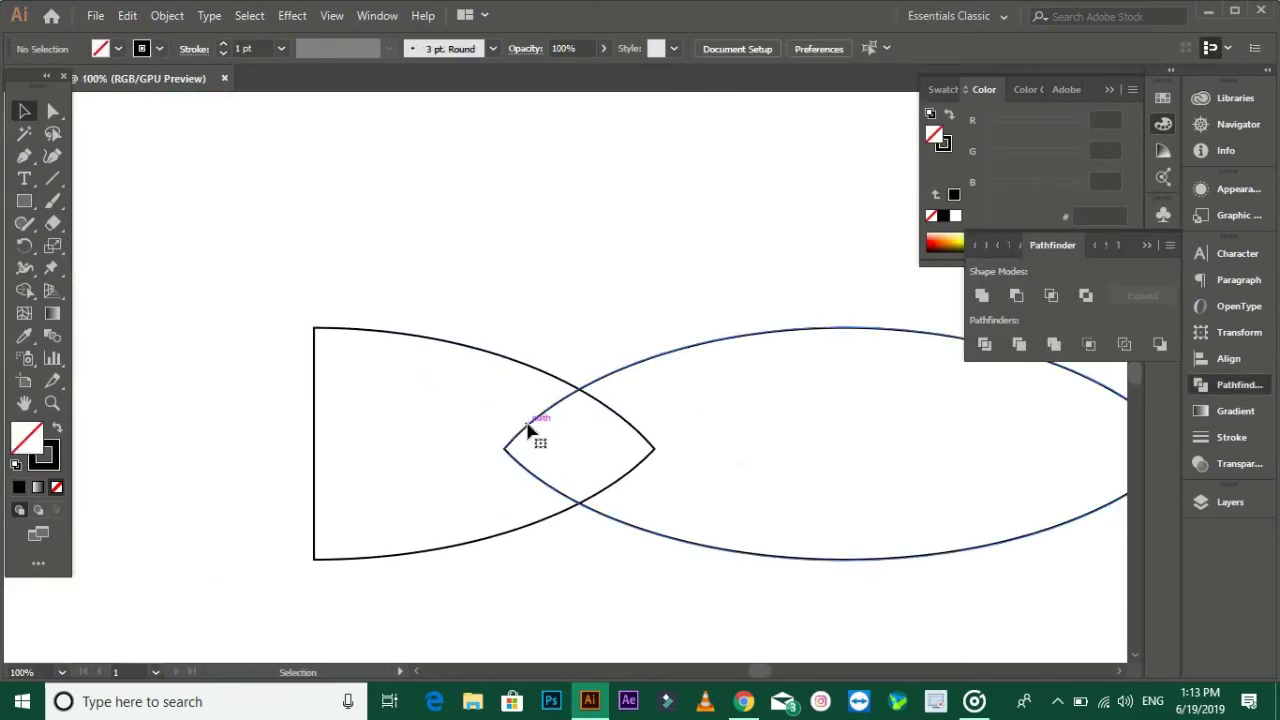
{"action": "left_click", "coordinate": [528, 428]}
{"action": "left_click_drag", "start_coordinate": [688, 567], "coordinate": [688, 567]}
{"action": "left_click", "coordinate": [24, 290]}
{"action": "left_click_drag", "start_coordinate": [428, 391], "coordinate": [610, 448]}
{"action": "key", "text": "v"}
{"action": "left_click", "coordinate": [557, 314]}
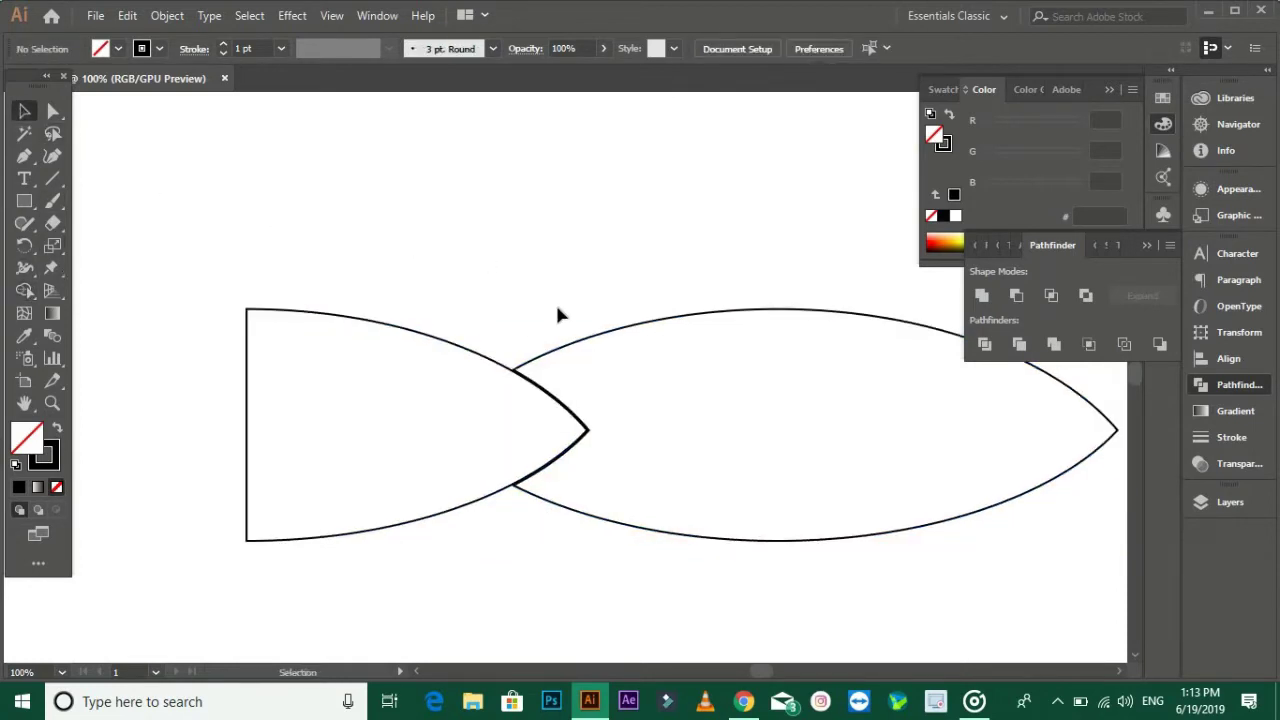
Try pulling the tail's top-left corner up and left, then undo the reshape.
{"action": "scroll", "coordinate": [551, 354], "scroll_direction": "down", "scroll_amount": 3, "text": "alt"}
{"action": "scroll", "coordinate": [450, 335], "scroll_direction": "up", "scroll_amount": 1, "text": "alt"}
{"action": "left_click", "coordinate": [305, 362]}
{"action": "key", "text": "a"}
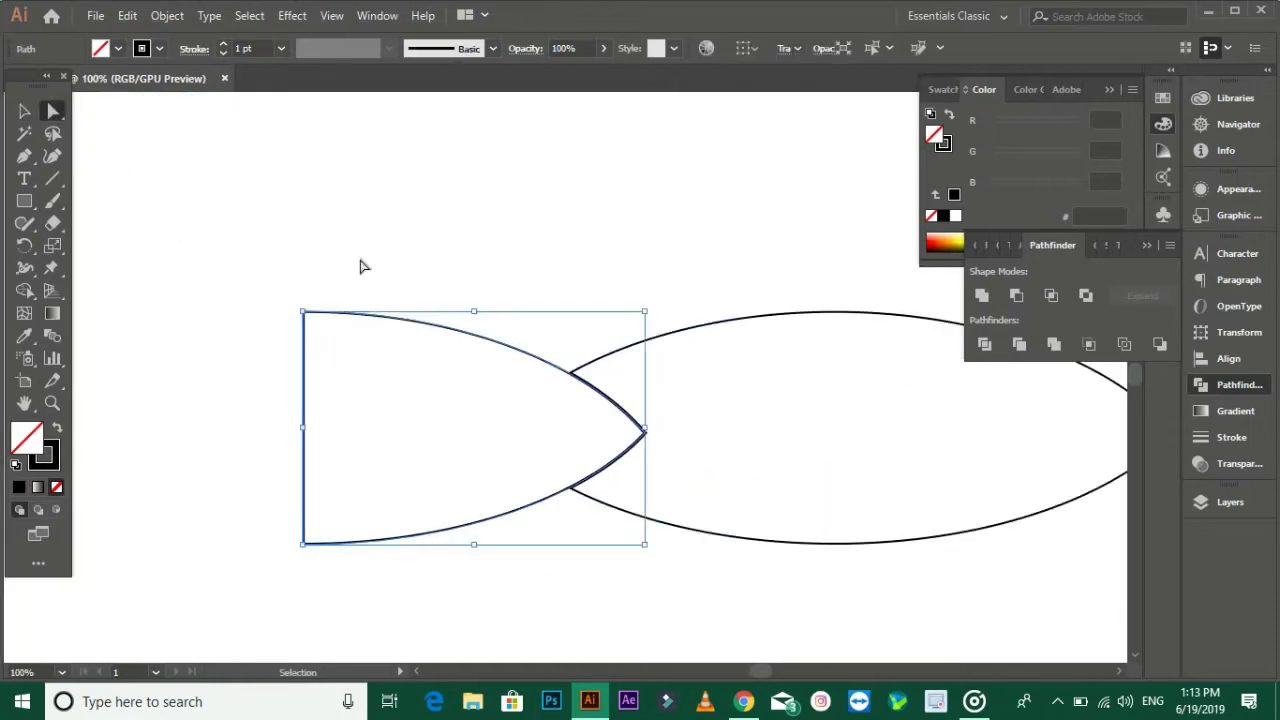
{"action": "left_click_drag", "start_coordinate": [304, 312], "coordinate": [243, 246]}
{"action": "key", "text": "ctrl+z"}
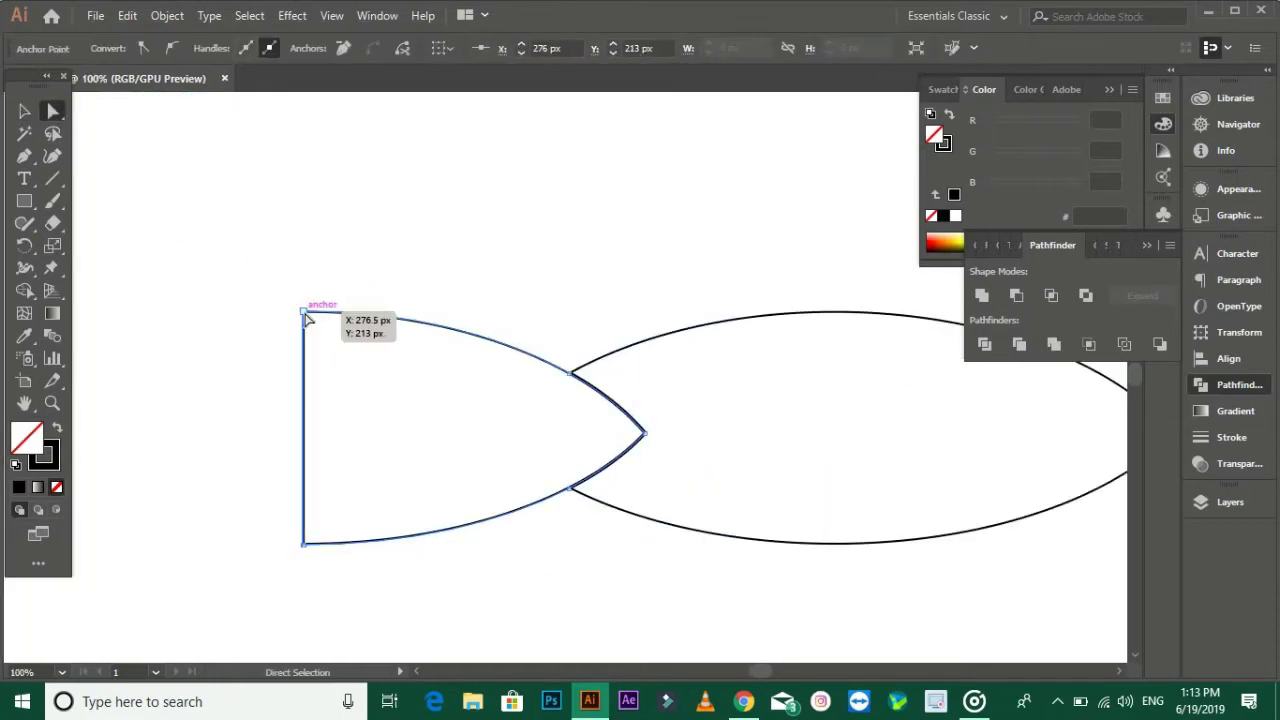
{"action": "left_click_drag", "start_coordinate": [305, 313], "coordinate": [239, 282]}
{"action": "left_click", "coordinate": [390, 262]}
{"action": "key", "text": "ctrl+z"}
Attempt to combine both outlined fish shapes and dismiss the resulting warning.
{"action": "scroll", "coordinate": [382, 282], "scroll_direction": "down", "scroll_amount": 1, "text": "alt"}
{"action": "left_click", "coordinate": [382, 240]}
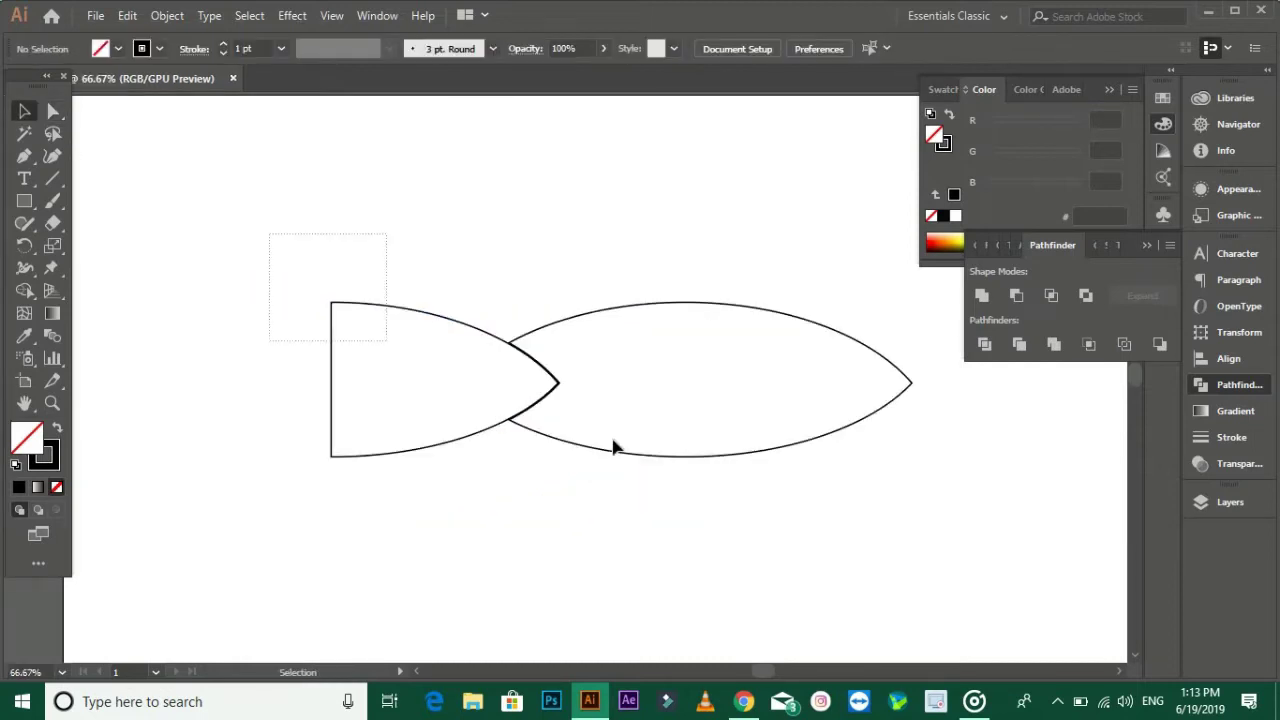
{"action": "left_click_drag", "start_coordinate": [615, 447], "coordinate": [948, 520]}
{"action": "left_click", "coordinate": [1055, 345]}
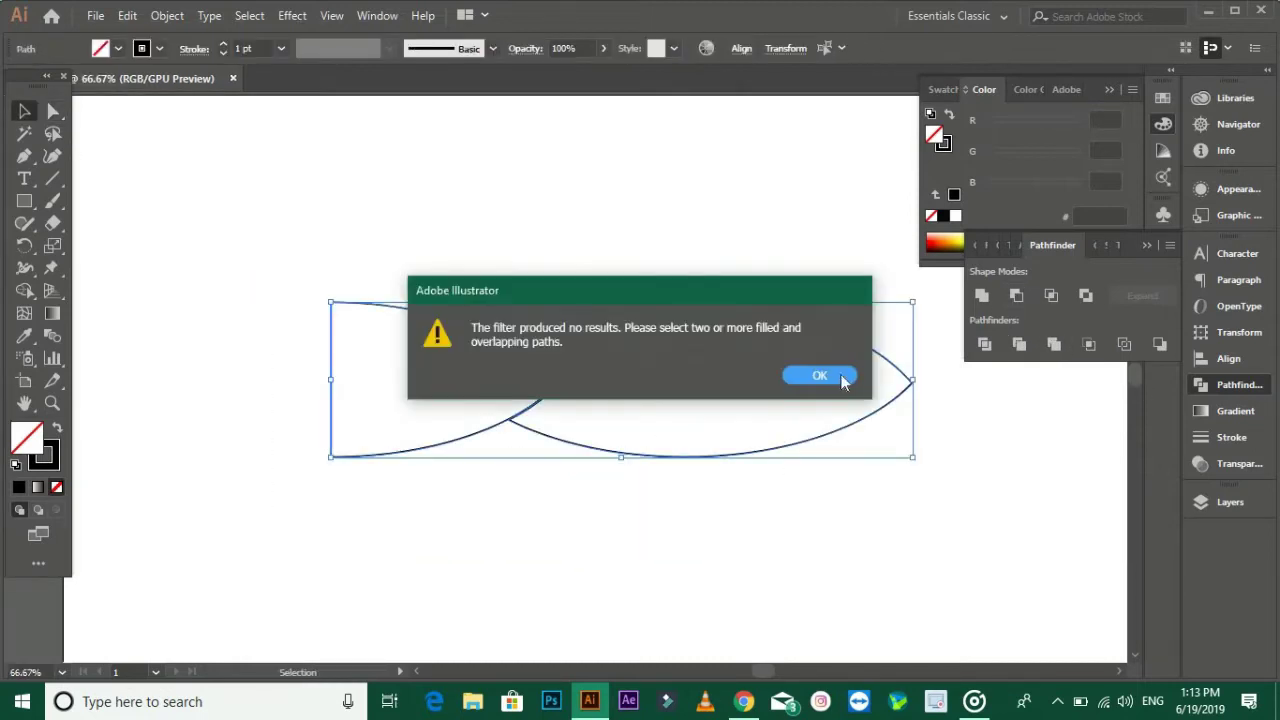
{"action": "left_click", "coordinate": [817, 374]}
{"action": "left_click", "coordinate": [680, 266]}
Nudge the tail right so its tip meets the body's notch.
{"action": "scroll", "coordinate": [560, 320], "scroll_direction": "up", "scroll_amount": 2}
{"action": "left_click", "coordinate": [453, 366]}
{"action": "left_click_drag", "start_coordinate": [453, 366], "coordinate": [473, 372]}
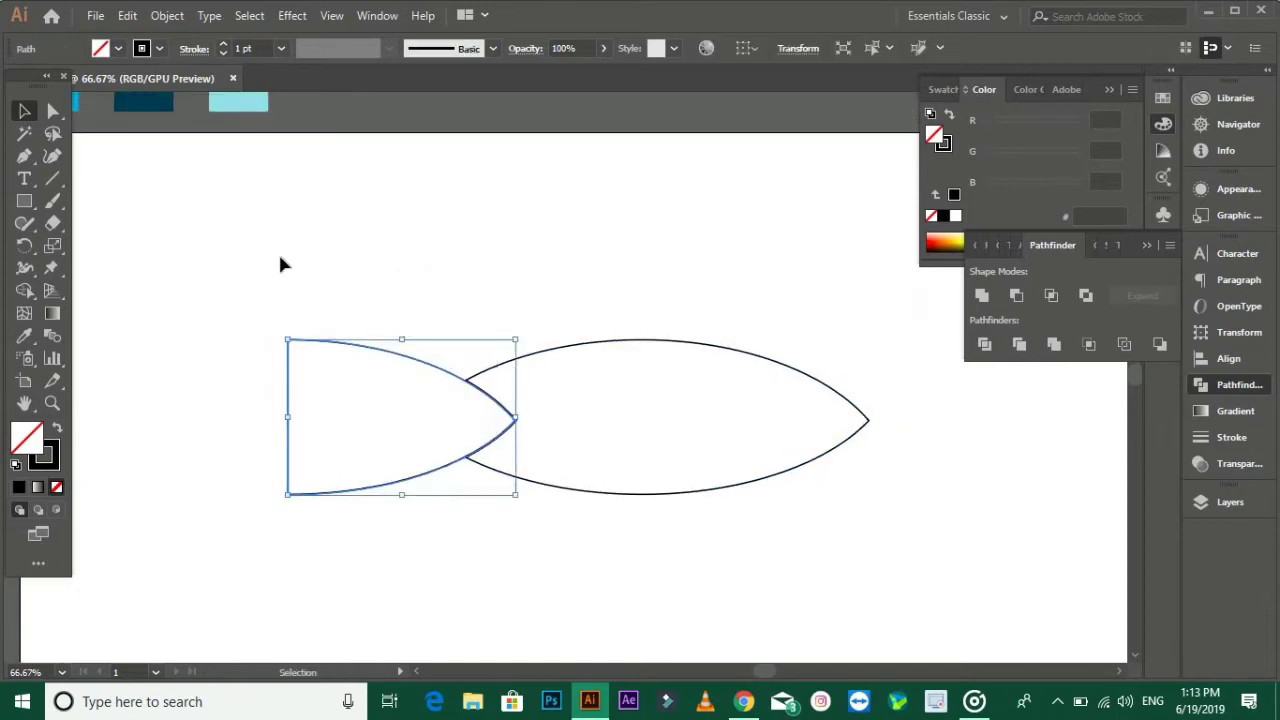
{"action": "left_click", "coordinate": [310, 390]}
Swap fill and stroke so the tail and body are solid black with no outline.
{"action": "left_click", "coordinate": [340, 350]}
{"action": "left_click", "coordinate": [57, 428]}
{"action": "left_click", "coordinate": [400, 260]}
{"action": "left_click", "coordinate": [694, 342]}
{"action": "left_click", "coordinate": [57, 428]}
Marquee-select both shapes and group them into one fish.
{"action": "left_click_drag", "start_coordinate": [210, 302], "coordinate": [821, 543]}
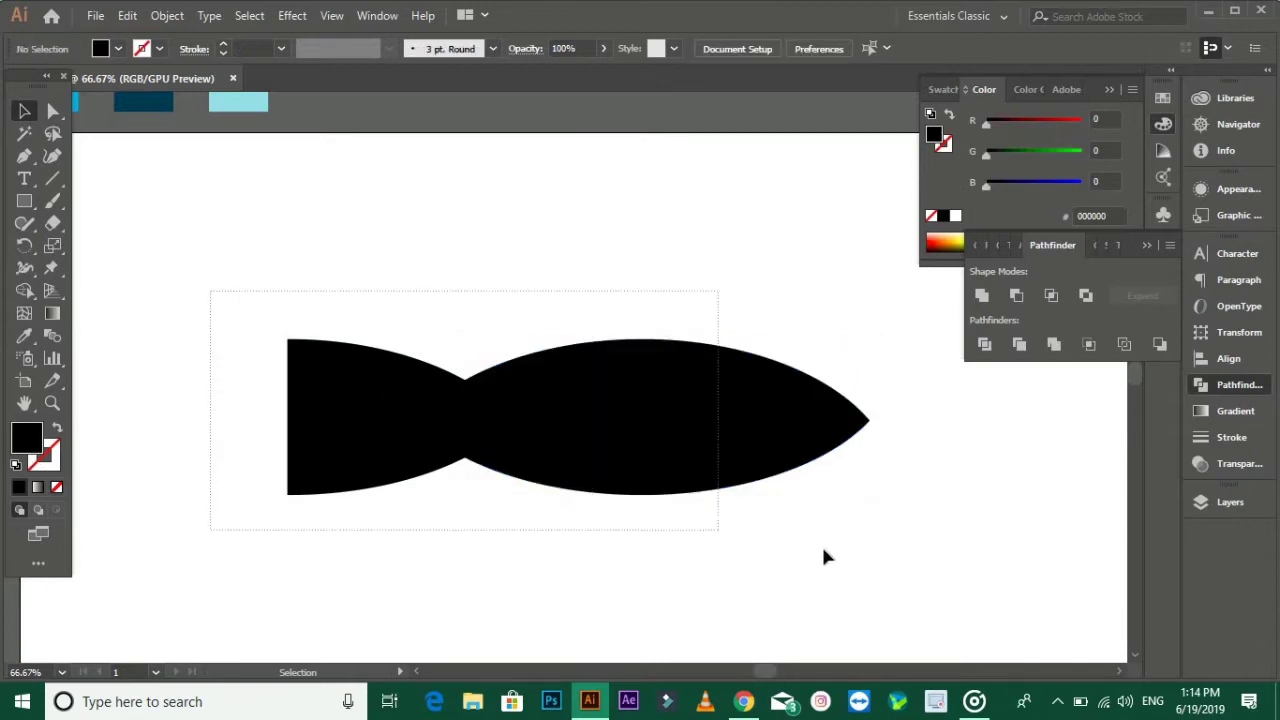
{"action": "left_click", "coordinate": [900, 365]}
{"action": "left_click", "coordinate": [471, 414]}
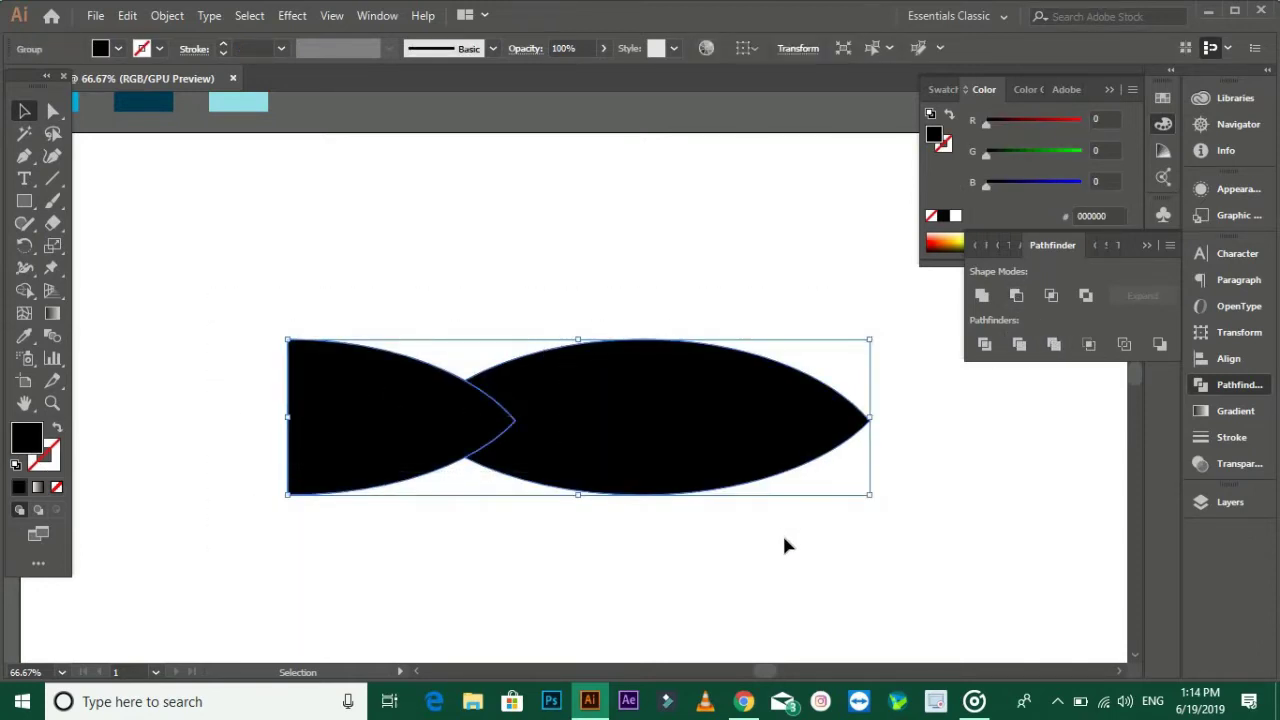
{"action": "left_click", "coordinate": [929, 493]}
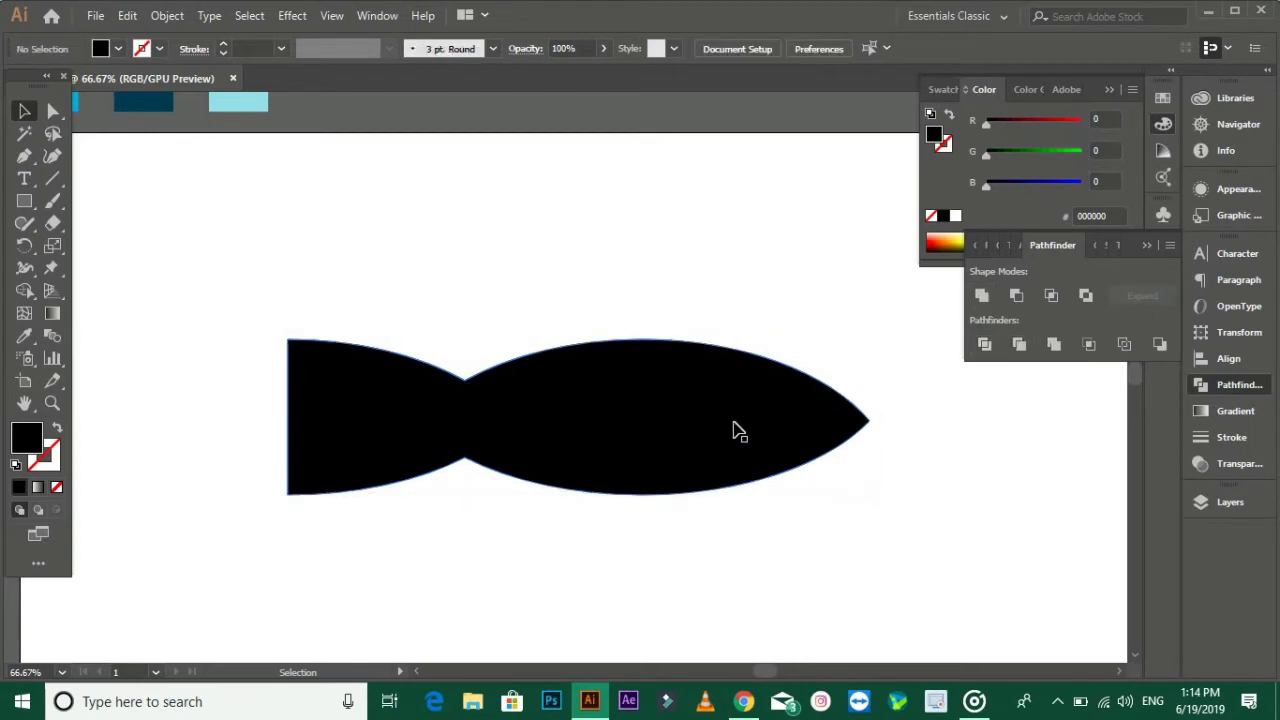
{"action": "scroll", "coordinate": [731, 428], "scroll_direction": "up", "scroll_amount": 1}
{"action": "left_click_drag", "start_coordinate": [660, 431], "coordinate": [743, 468]}
{"action": "scroll", "coordinate": [548, 463], "scroll_direction": "down", "scroll_amount": 1}
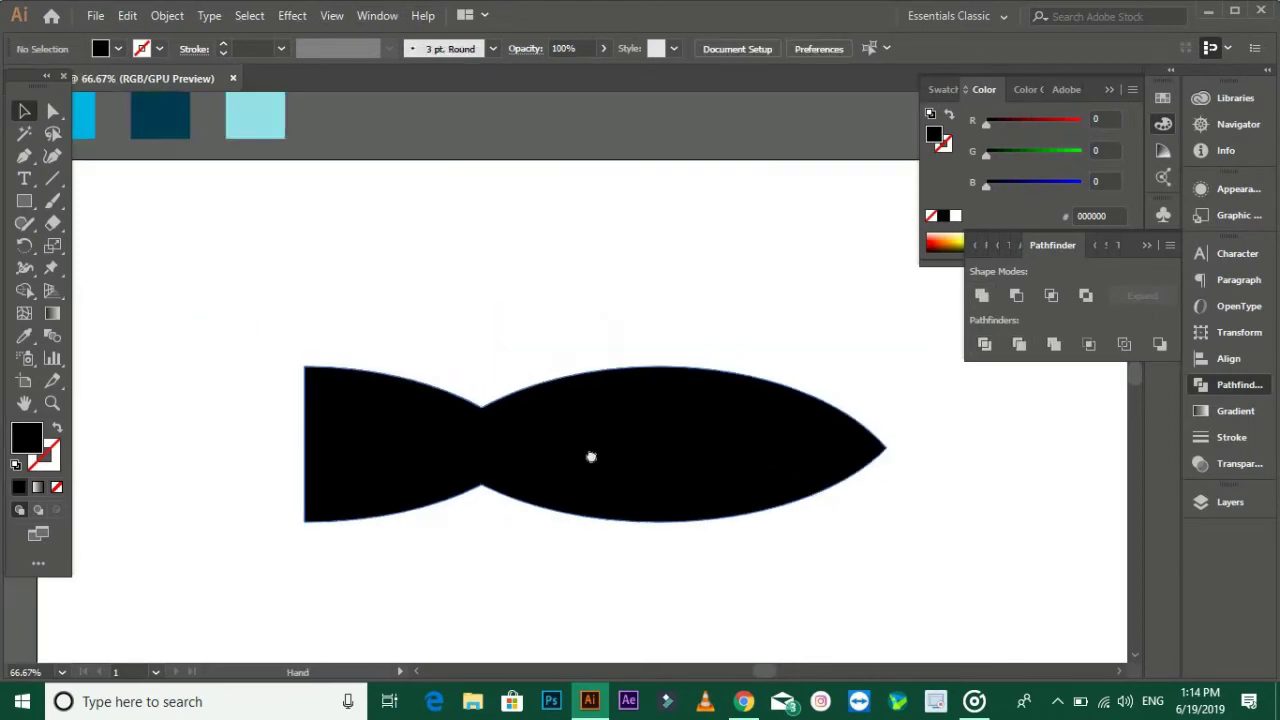
Reshape the fish body with Direct Selection, raising the top curve and evening the belly.
{"action": "left_click", "coordinate": [612, 470]}
{"action": "left_click", "coordinate": [52, 115]}
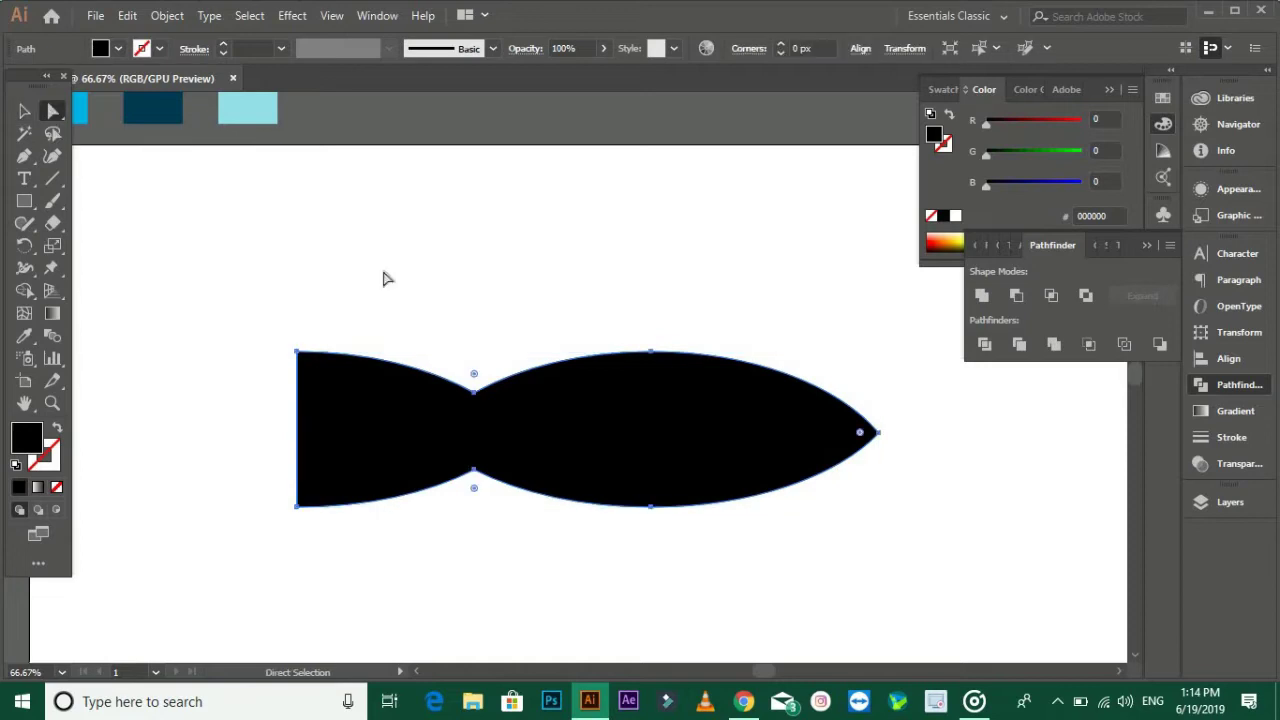
{"action": "left_click_drag", "start_coordinate": [651, 356], "coordinate": [655, 332]}
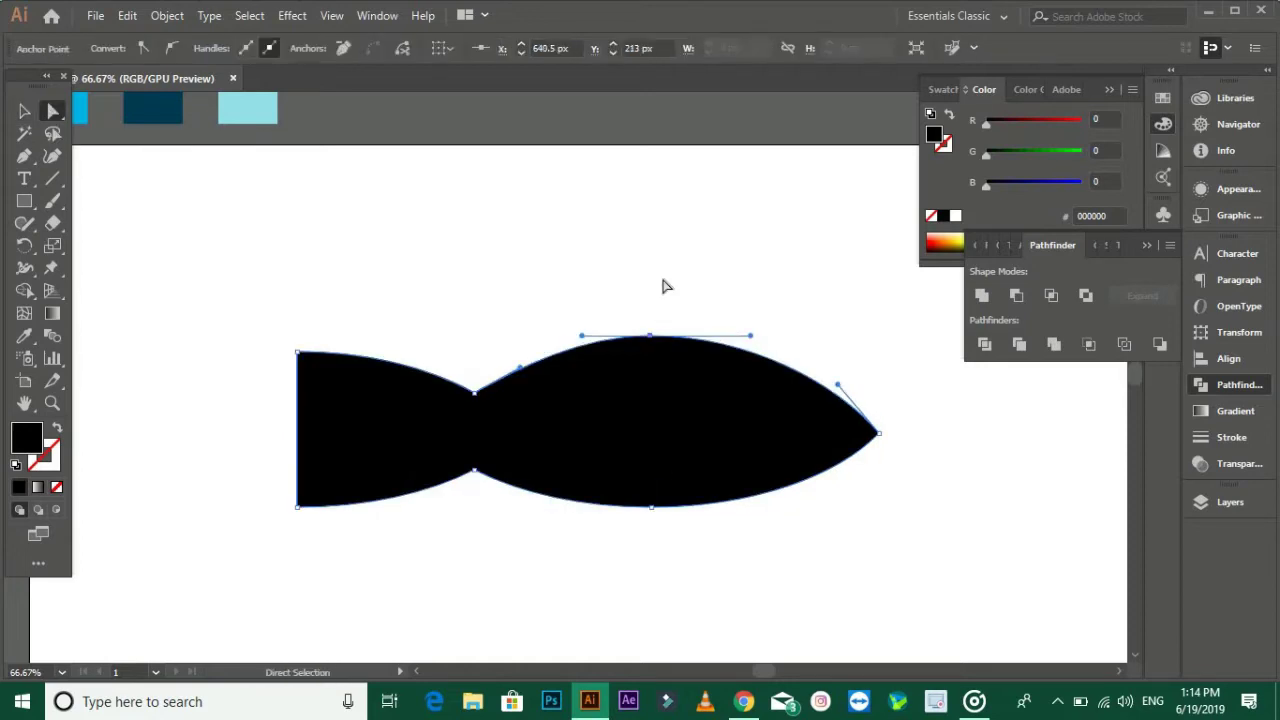
{"action": "left_click", "coordinate": [663, 286]}
{"action": "left_click_drag", "start_coordinate": [597, 470], "coordinate": [697, 488]}
{"action": "left_click_drag", "start_coordinate": [757, 523], "coordinate": [743, 514]}
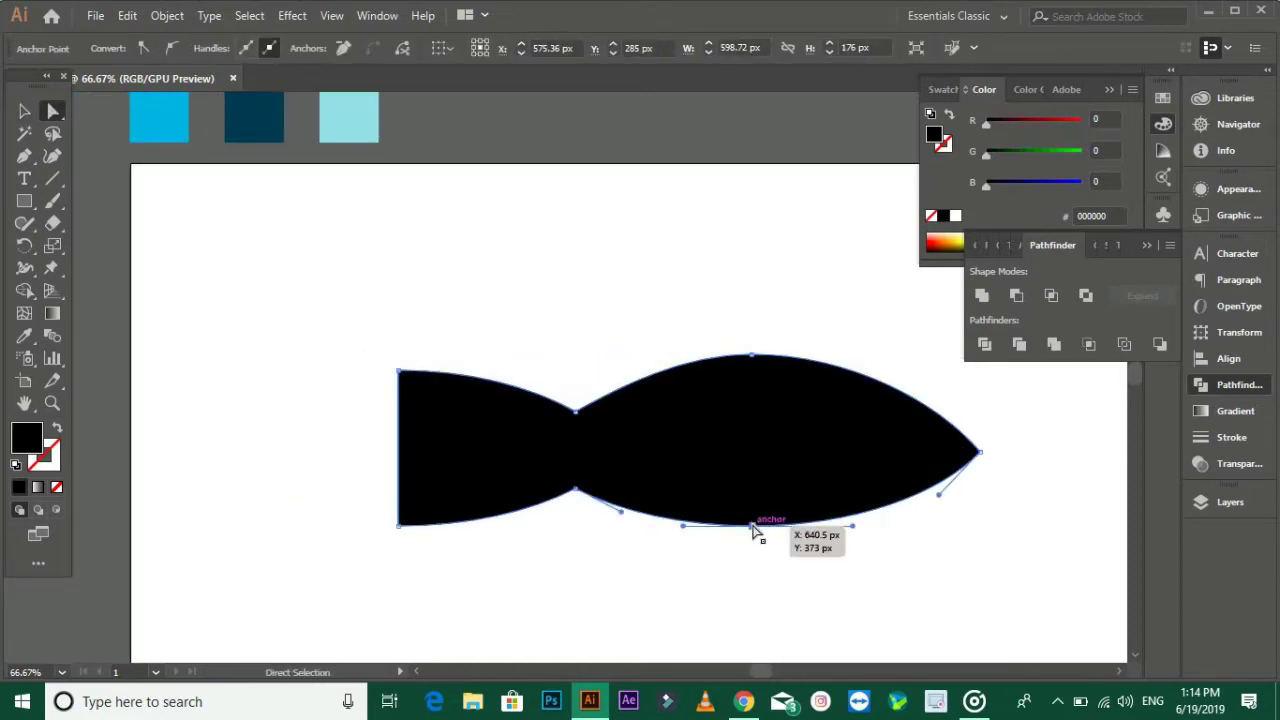
{"action": "left_click", "coordinate": [571, 318]}
{"action": "left_click_drag", "start_coordinate": [571, 318], "coordinate": [597, 326]}
Add an anchor on the left edge, push it inward into a notch, and flare the tail tips.
{"action": "left_click", "coordinate": [424, 379]}
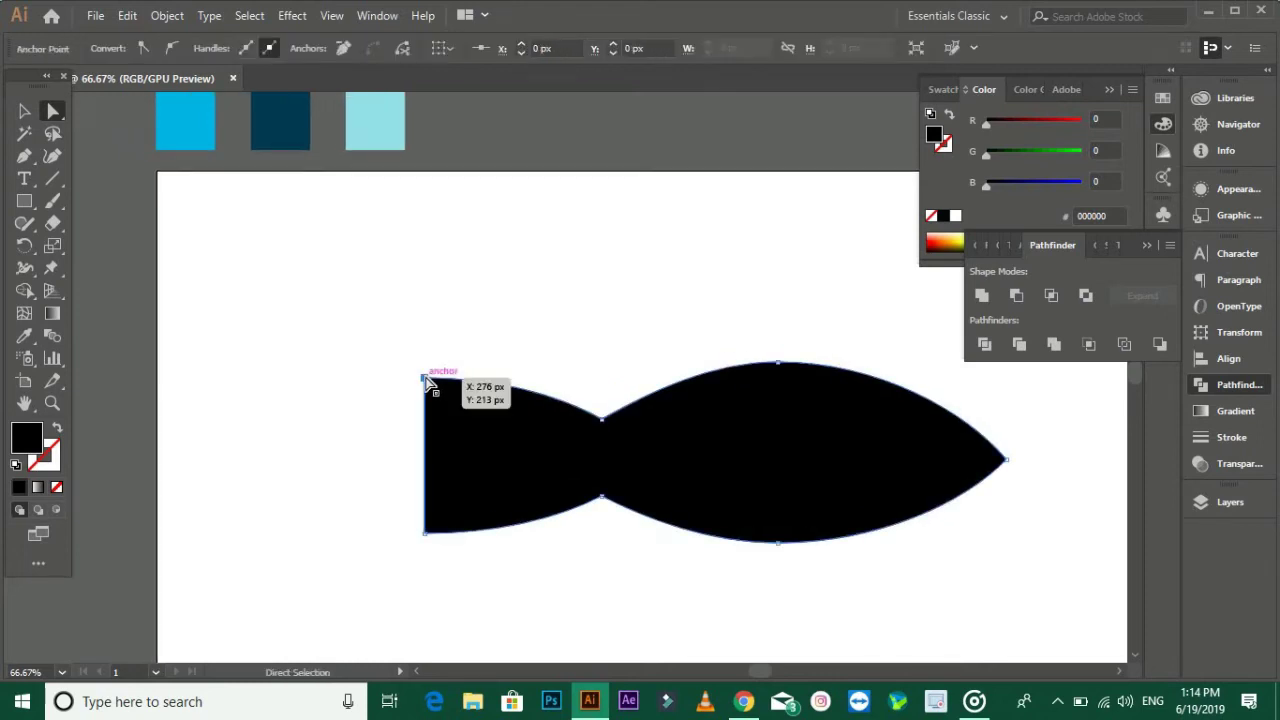
{"action": "left_click", "coordinate": [24, 111]}
{"action": "left_click_drag", "start_coordinate": [24, 155], "coordinate": [100, 172]}
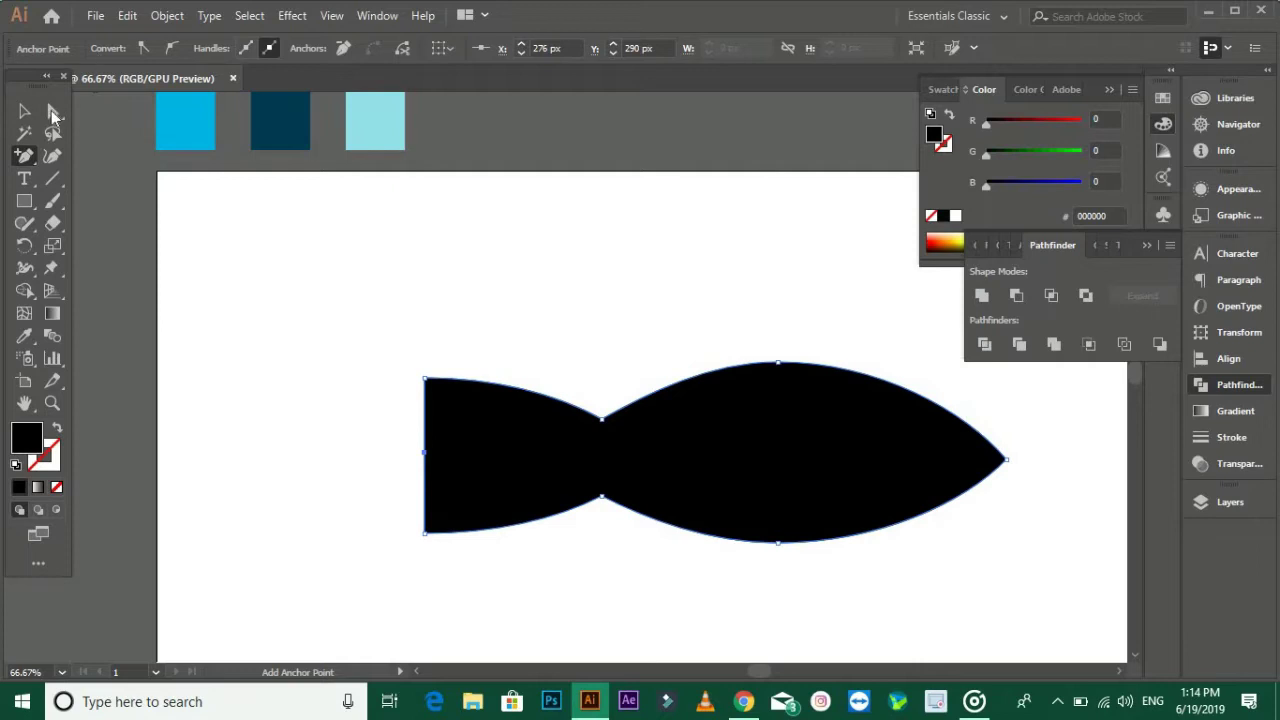
{"action": "left_click_drag", "start_coordinate": [427, 457], "coordinate": [511, 453]}
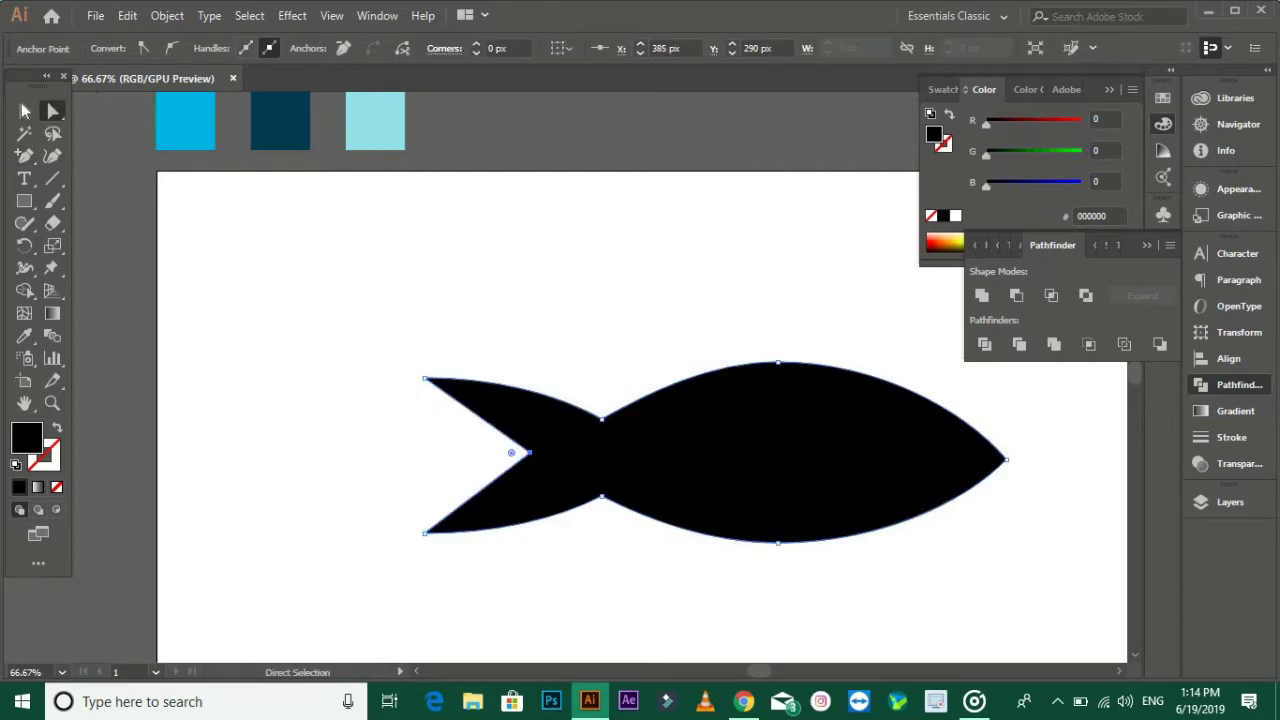
{"action": "mouse_move", "coordinate": [424, 383]}
{"action": "left_mouse_down"}
{"action": "mouse_move", "coordinate": [436, 388]}
{"action": "mouse_move", "coordinate": [369, 348]}
{"action": "mouse_move", "coordinate": [372, 330]}
{"action": "left_mouse_up"}
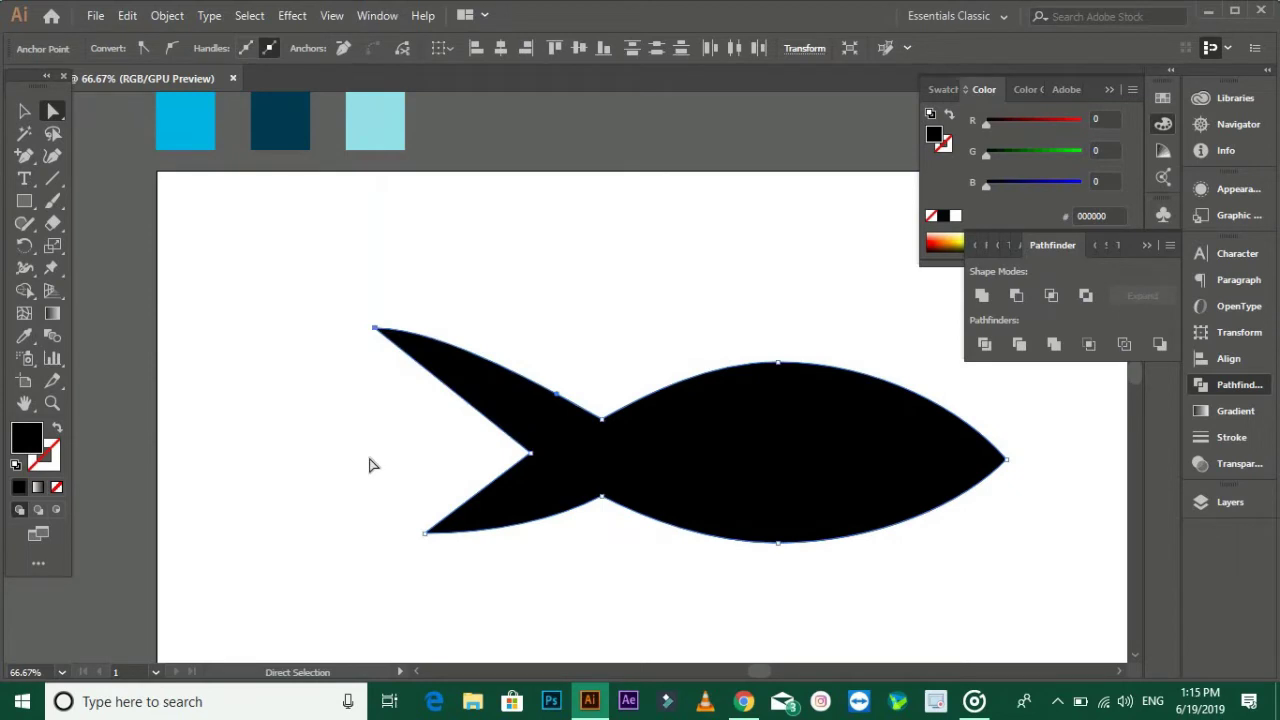
{"action": "key", "text": "ctrl+plus"}
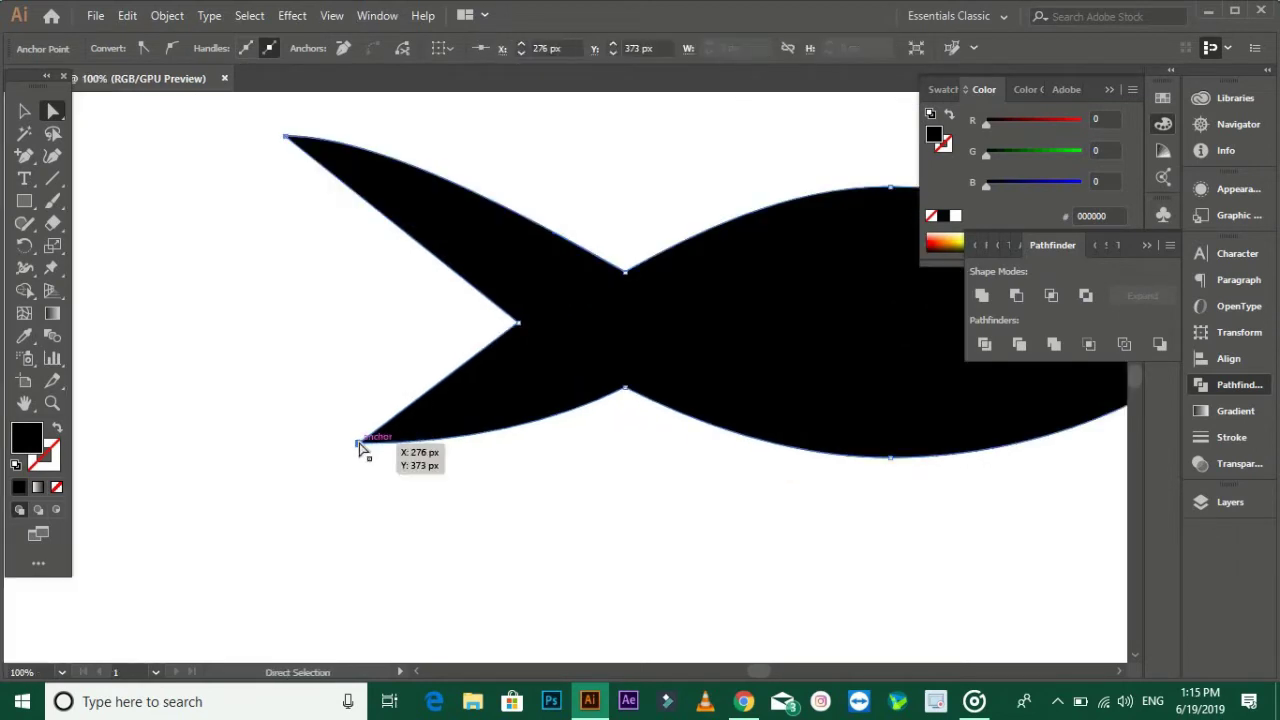
{"action": "left_click", "coordinate": [363, 457]}
{"action": "left_click_drag", "start_coordinate": [360, 452], "coordinate": [343, 509]}
{"action": "key", "text": "ctrl+minus"}
{"action": "key", "text": "ctrl+minus"}
Round the inner corner of the tail notch with the live-corner widget.
{"action": "left_click_drag", "start_coordinate": [501, 510], "coordinate": [503, 534]}
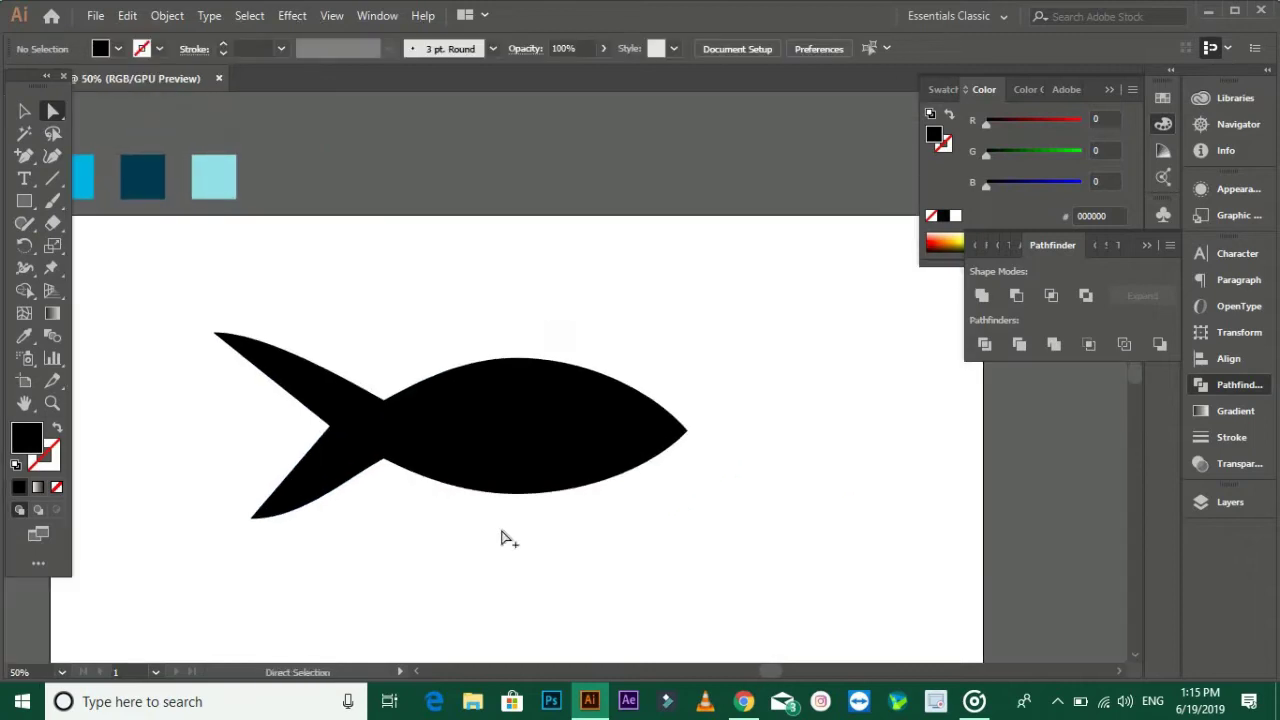
{"action": "key", "text": "ctrl+plus"}
{"action": "scroll", "coordinate": [322, 452], "scroll_direction": "up", "scroll_amount": 3}
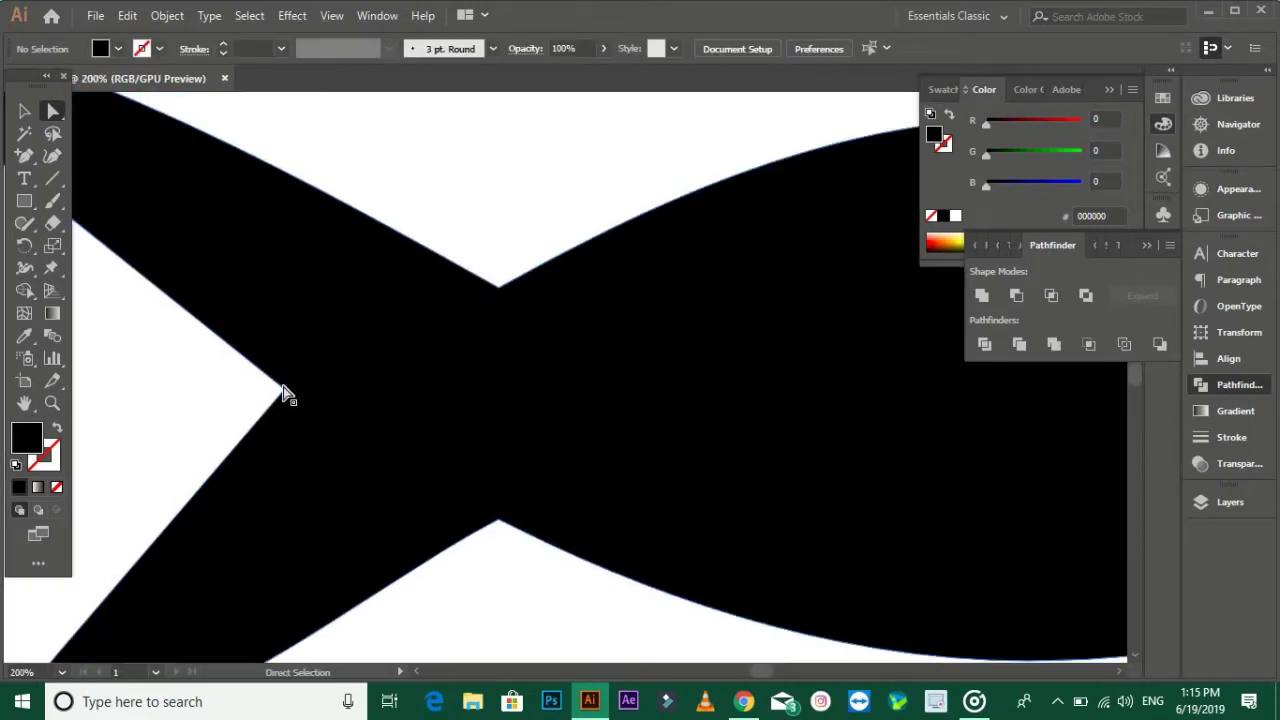
{"action": "left_click", "coordinate": [286, 388]}
{"action": "left_click_drag", "start_coordinate": [271, 394], "coordinate": [140, 402]}
{"action": "left_click", "coordinate": [536, 227]}
{"action": "key", "text": "ctrl+minus"}
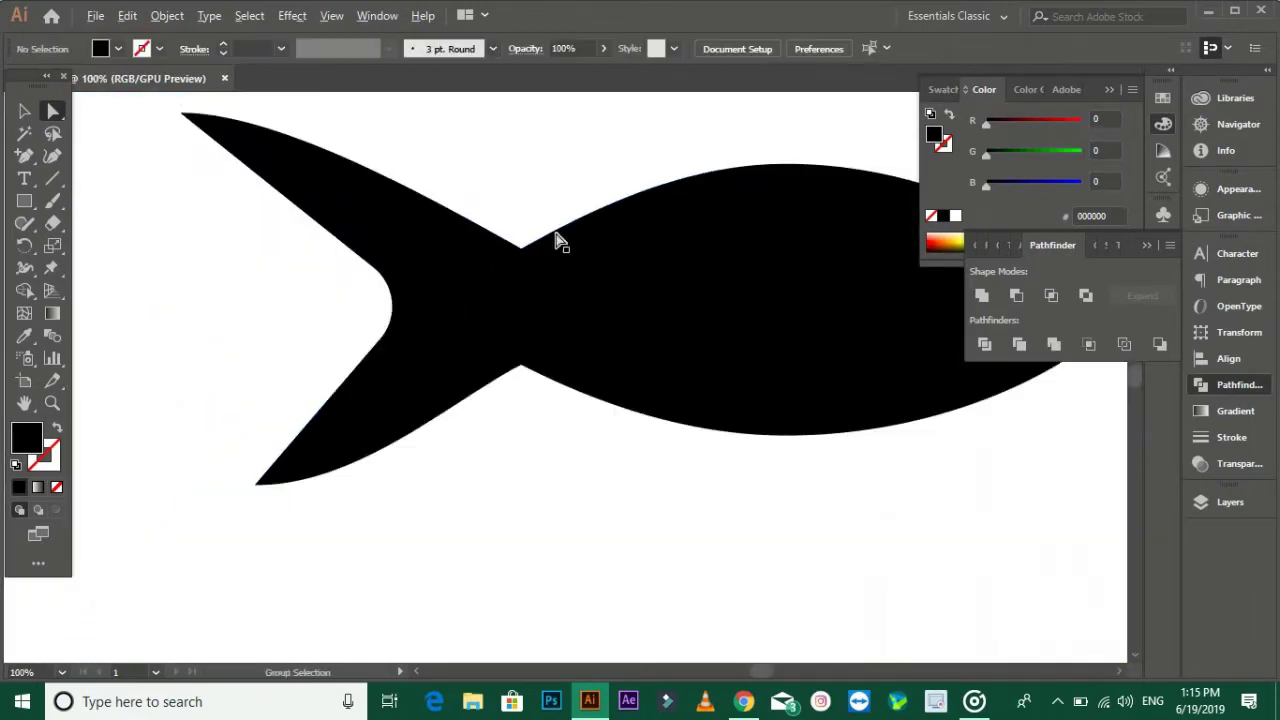
{"action": "key", "text": "ctrl+plus"}
{"action": "key", "text": "ctrl+z"}
{"action": "scroll", "coordinate": [294, 449], "scroll_direction": "up", "scroll_amount": 3}
Move the tail notch point further left and recentre the whole fish.
{"action": "left_click_drag", "start_coordinate": [402, 466], "coordinate": [371, 458]}
{"action": "left_click", "coordinate": [623, 294]}
{"action": "key", "text": "ctrl+minus"}
{"action": "key", "text": "ctrl+minus"}
{"action": "key", "text": "ctrl+minus"}
{"action": "left_click_drag", "start_coordinate": [709, 360], "coordinate": [549, 514]}
{"action": "key", "text": "ctrl+plus"}
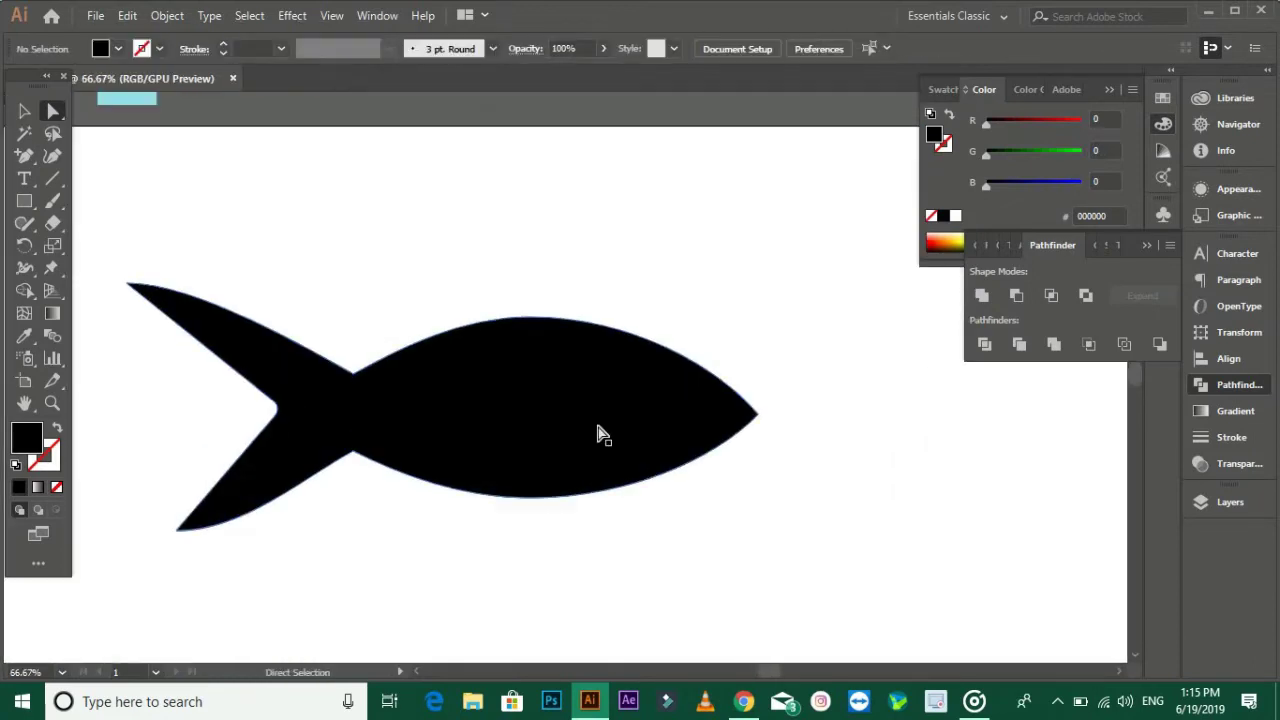
Swap fill and stroke to check the fish outline, then restore the solid black fill.
{"action": "left_click", "coordinate": [57, 427]}
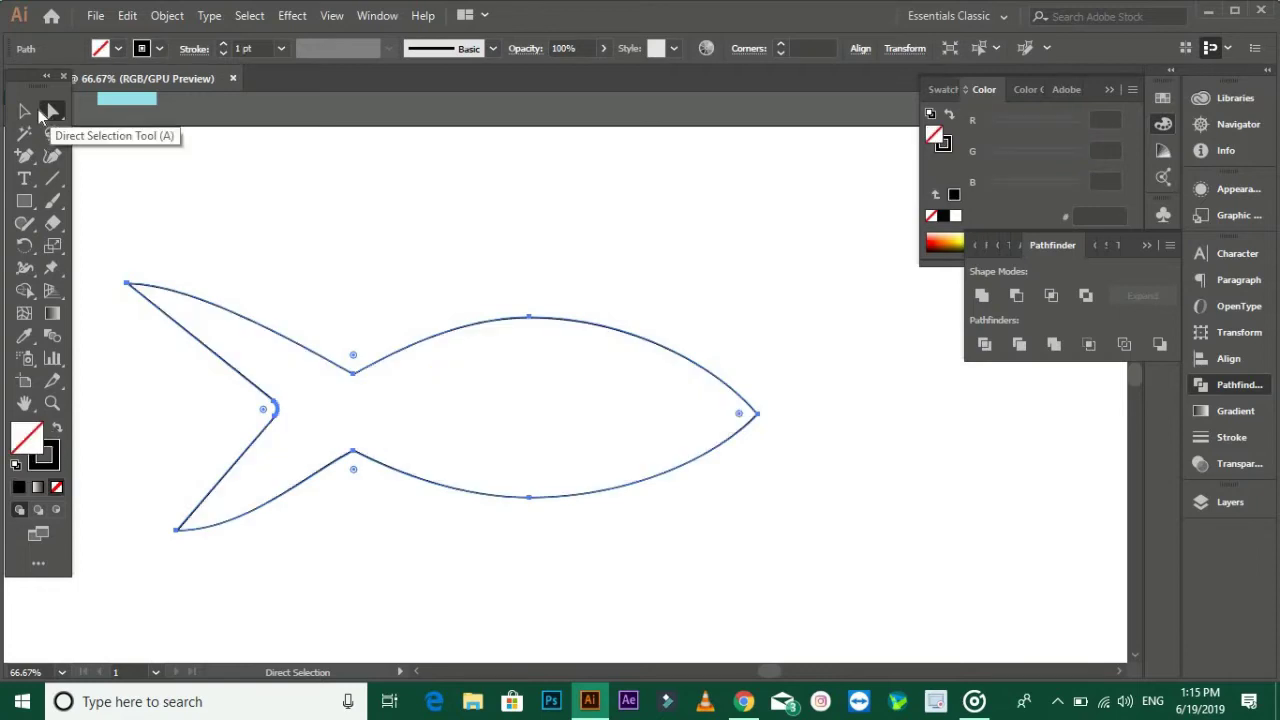
{"action": "left_click", "coordinate": [24, 111]}
{"action": "left_click", "coordinate": [471, 323]}
{"action": "mouse_move", "coordinate": [471, 323]}
{"action": "left_mouse_down"}
{"action": "mouse_move", "coordinate": [554, 329]}
{"action": "mouse_move", "coordinate": [544, 301]}
{"action": "left_mouse_up"}
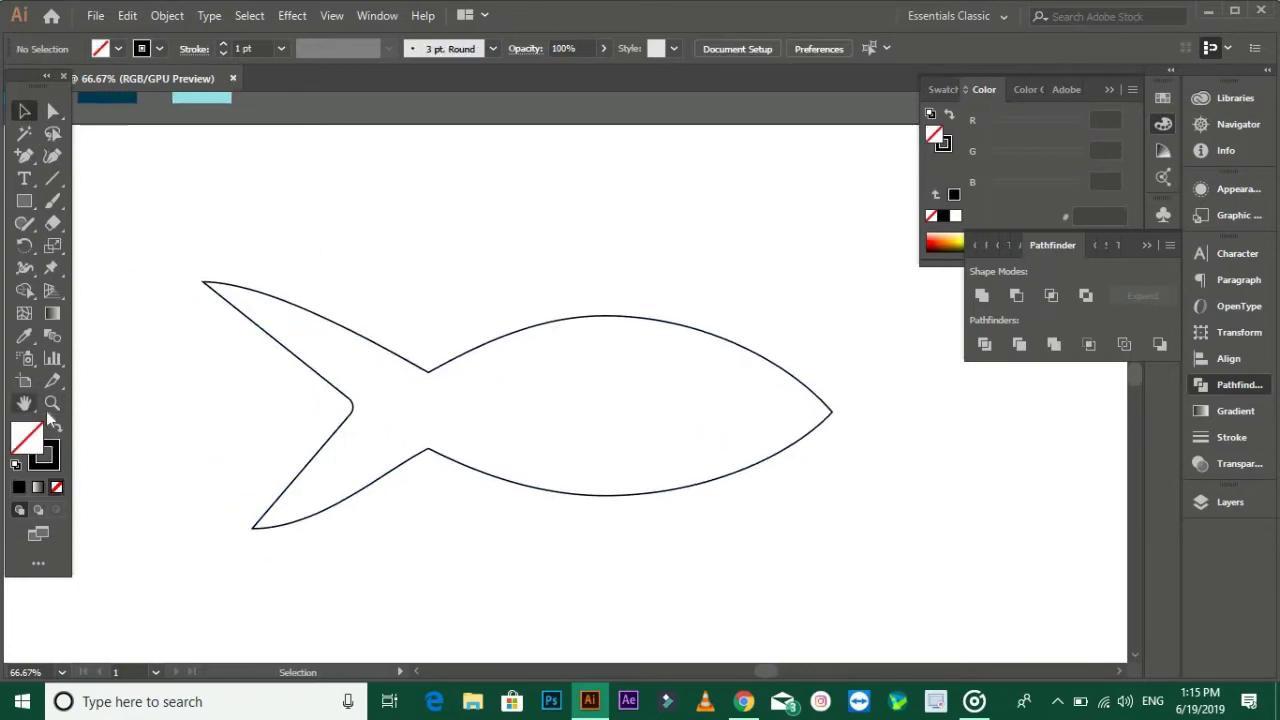
{"action": "scroll", "coordinate": [745, 407], "scroll_direction": "up", "scroll_amount": 1}
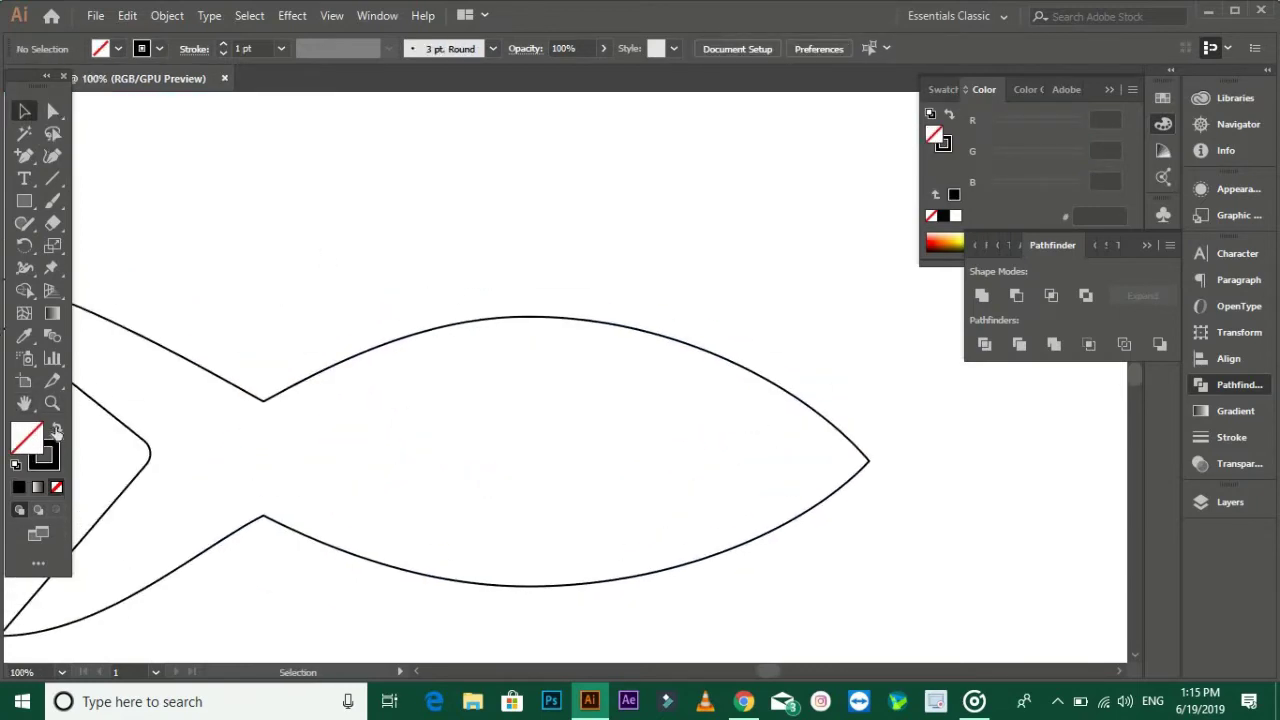
{"action": "left_click", "coordinate": [277, 393]}
{"action": "left_click", "coordinate": [57, 427]}
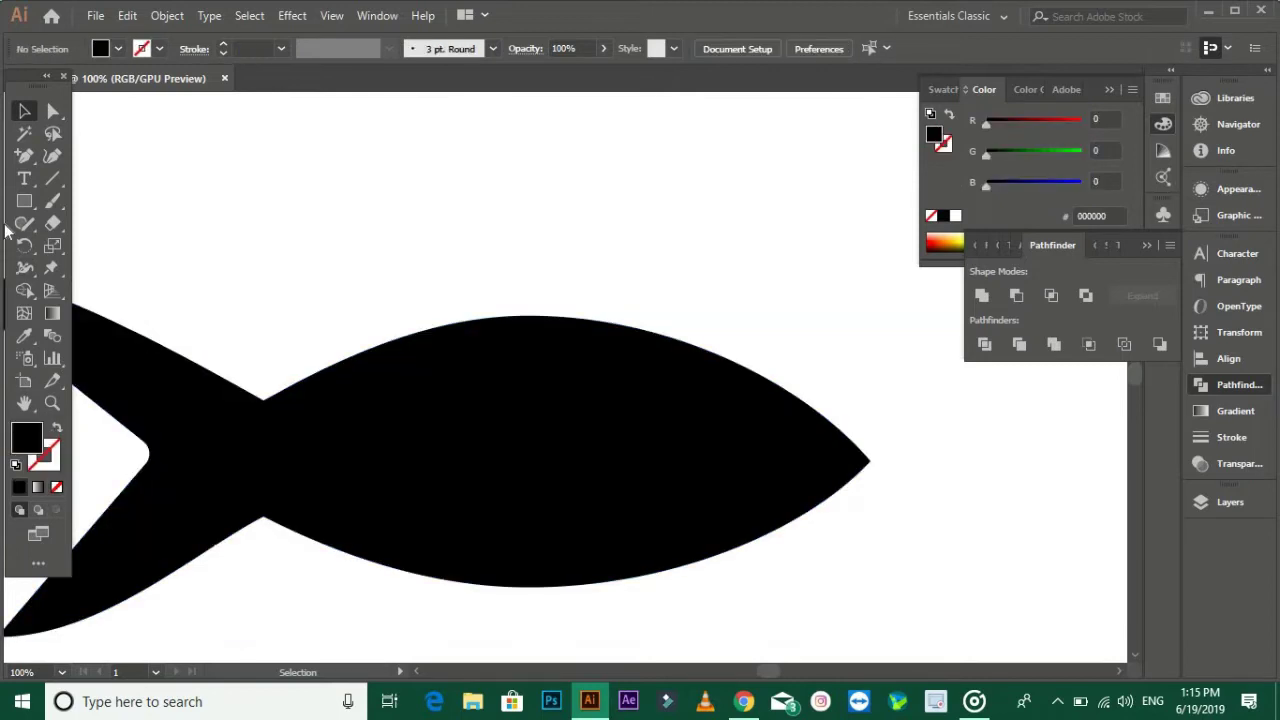
Draw a small oval for the eye near the front of the fish's head.
{"action": "left_click", "coordinate": [24, 200]}
{"action": "left_click", "coordinate": [110, 249]}
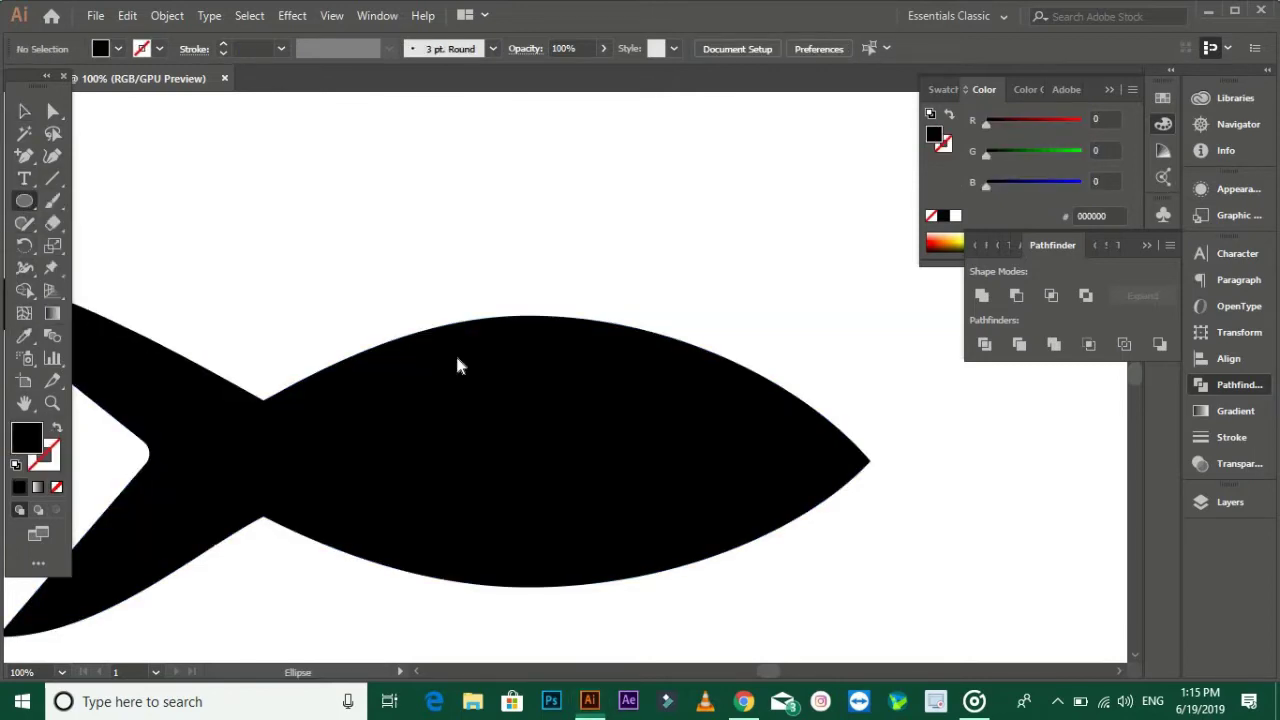
{"action": "scroll", "coordinate": [731, 403], "scroll_direction": "up", "scroll_amount": 1}
{"action": "left_click_drag", "start_coordinate": [689, 365], "coordinate": [714, 378]}
Position the eye oval and combine it with the fish body into a compound path.
{"action": "left_click", "coordinate": [25, 111]}
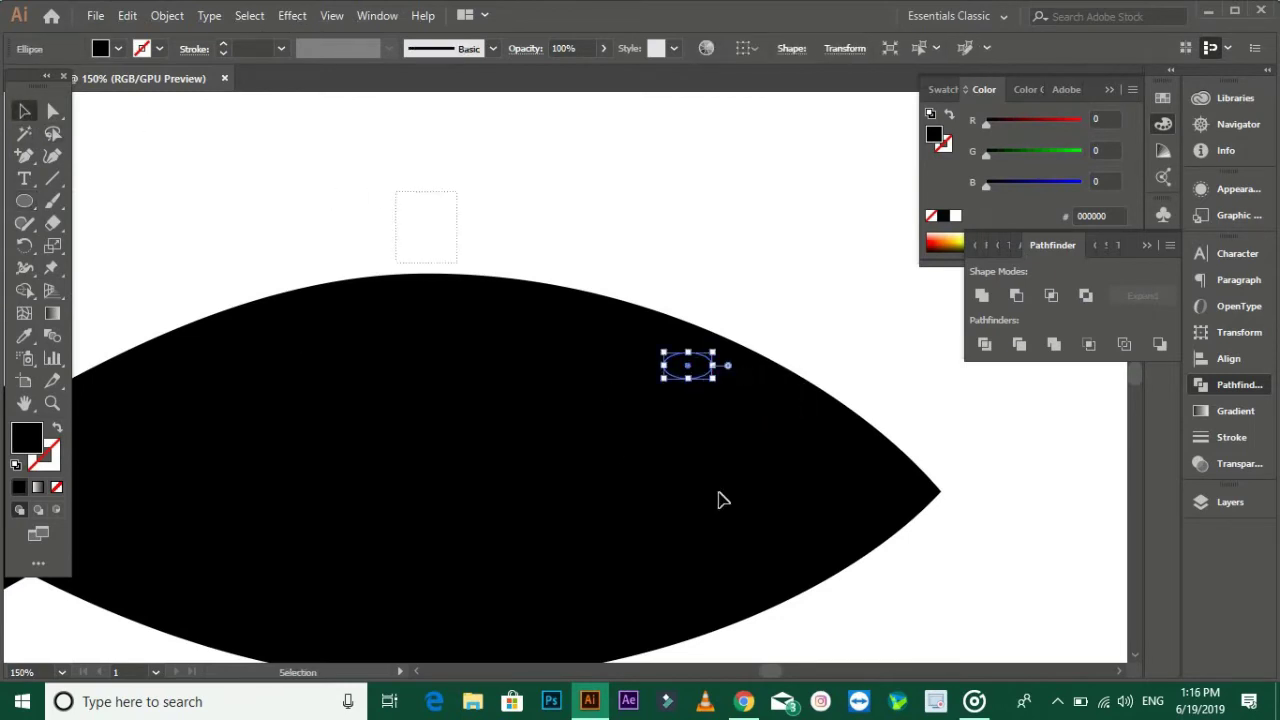
{"action": "left_click", "coordinate": [689, 429], "text": "shift"}
{"action": "right_click", "coordinate": [686, 425]}
{"action": "left_click", "coordinate": [750, 258]}
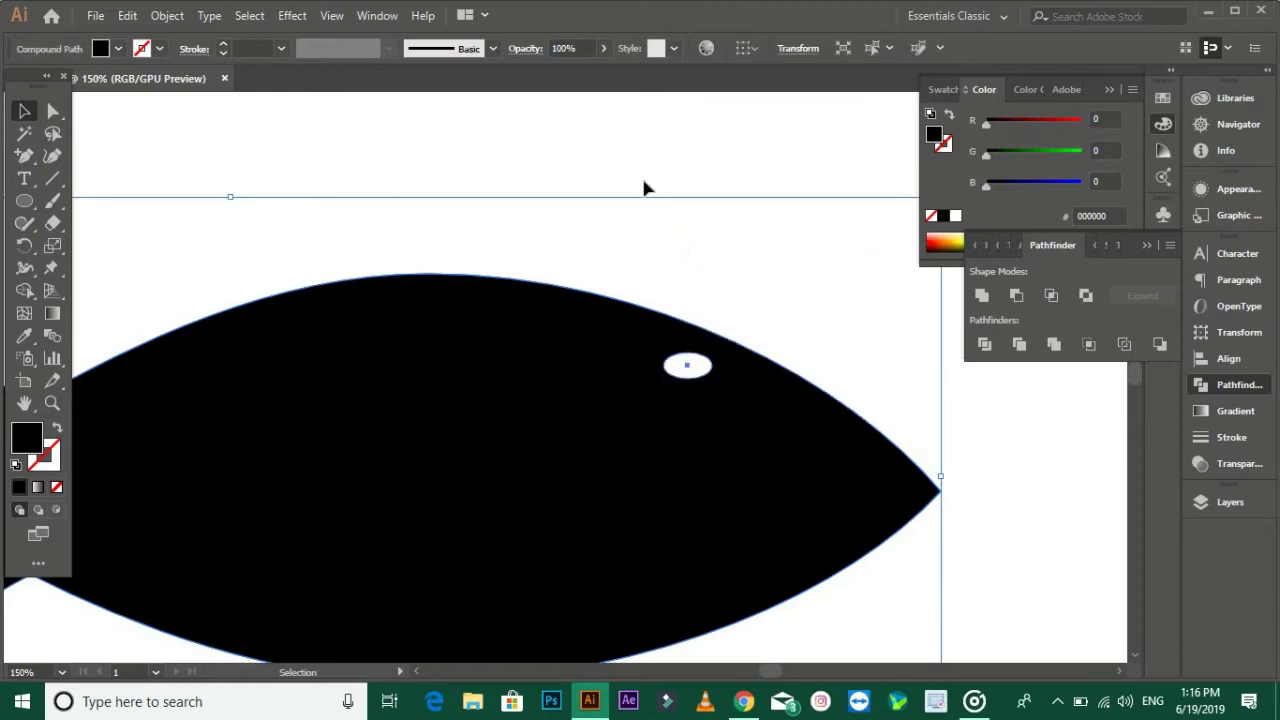
{"action": "left_click_drag", "start_coordinate": [646, 389], "coordinate": [748, 449]}
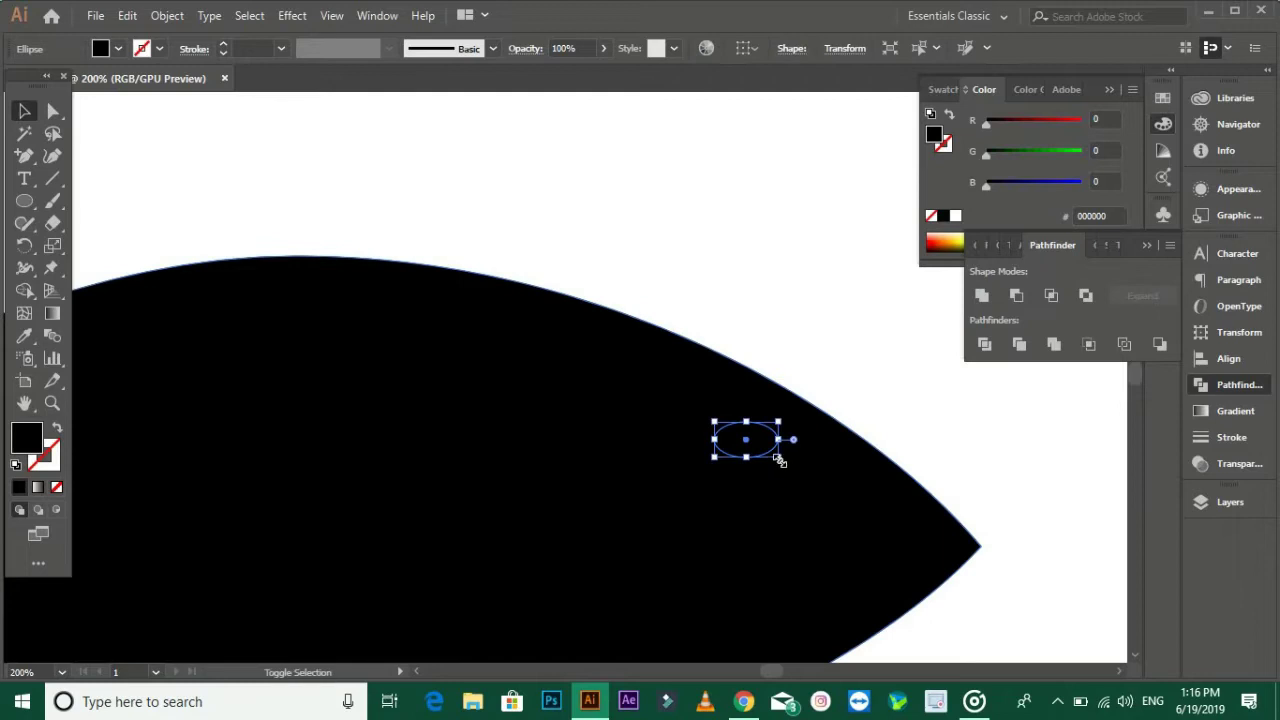
{"action": "key", "text": "ctrl+1"}
{"action": "left_click", "coordinate": [692, 402]}
{"action": "right_click", "coordinate": [697, 408]}
{"action": "left_click", "coordinate": [760, 234]}
Zoom out and recentre the view to check the fish with its eye hole.
{"action": "left_click", "coordinate": [637, 186]}
{"action": "key", "text": "ctrl+0"}
{"action": "mouse_move", "coordinate": [617, 427]}
{"action": "left_mouse_down"}
{"action": "mouse_move", "coordinate": [594, 514]}
{"action": "mouse_move", "coordinate": [575, 469]}
{"action": "left_mouse_up"}
{"action": "left_click", "coordinate": [748, 474]}
{"action": "left_click", "coordinate": [760, 263]}
{"action": "scroll", "coordinate": [683, 434], "scroll_direction": "down", "scroll_amount": 1, "text": "alt"}
{"action": "scroll", "coordinate": [504, 434], "scroll_direction": "up", "scroll_amount": 4, "text": "alt"}
Subtract a circle from the nose tip with Pathfinder Minus Front to cut the mouth notch.
{"action": "left_click_drag", "start_coordinate": [504, 434], "coordinate": [211, 422]}
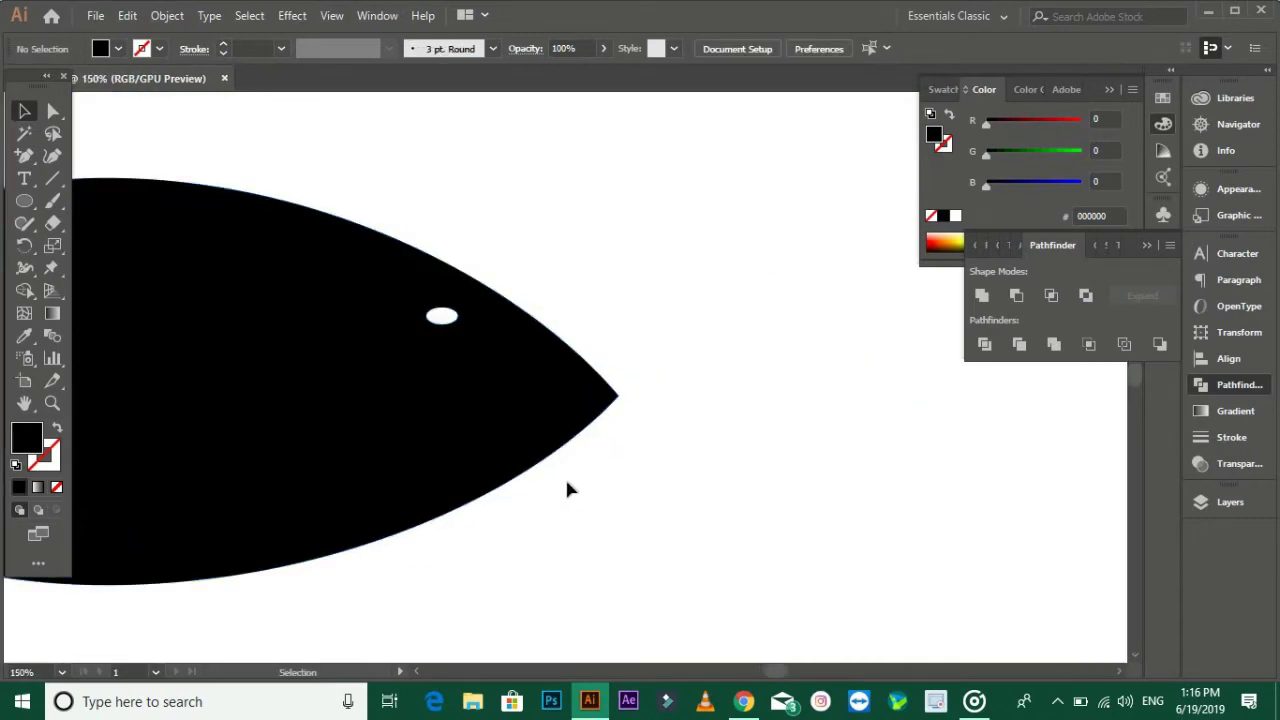
{"action": "left_click_drag", "start_coordinate": [645, 370], "coordinate": [734, 457]}
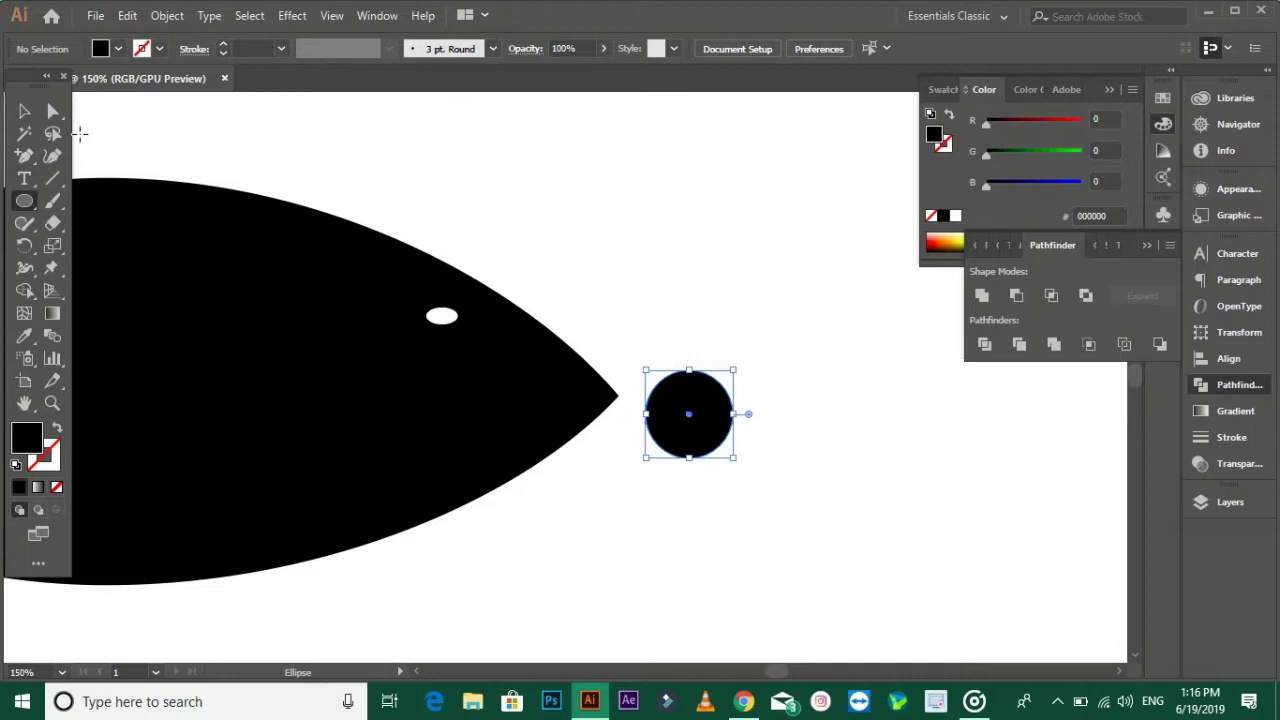
{"action": "key", "text": "v"}
{"action": "left_click_drag", "start_coordinate": [689, 420], "coordinate": [613, 397]}
{"action": "key", "text": "ctrl+a"}
{"action": "left_click", "coordinate": [1013, 300]}
{"action": "left_click", "coordinate": [677, 351]}
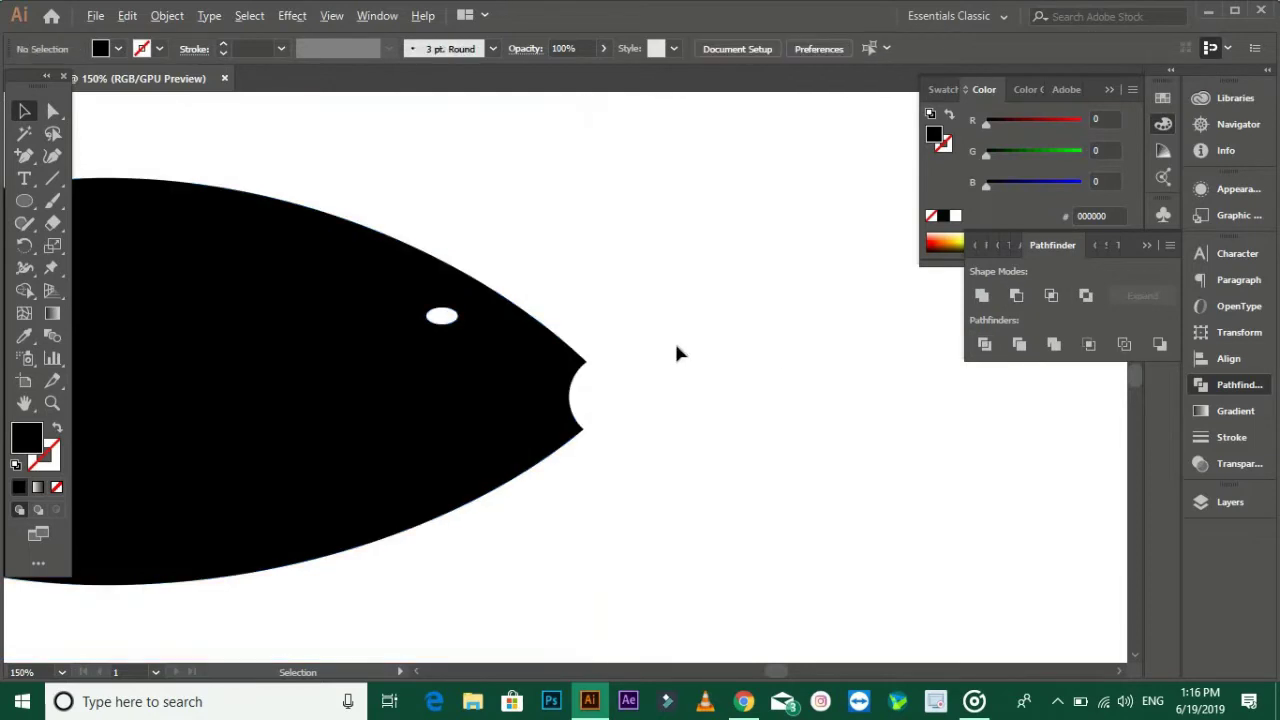
{"action": "key", "text": "ctrl+0"}
{"action": "scroll", "coordinate": [741, 437], "scroll_direction": "up", "scroll_amount": 4}
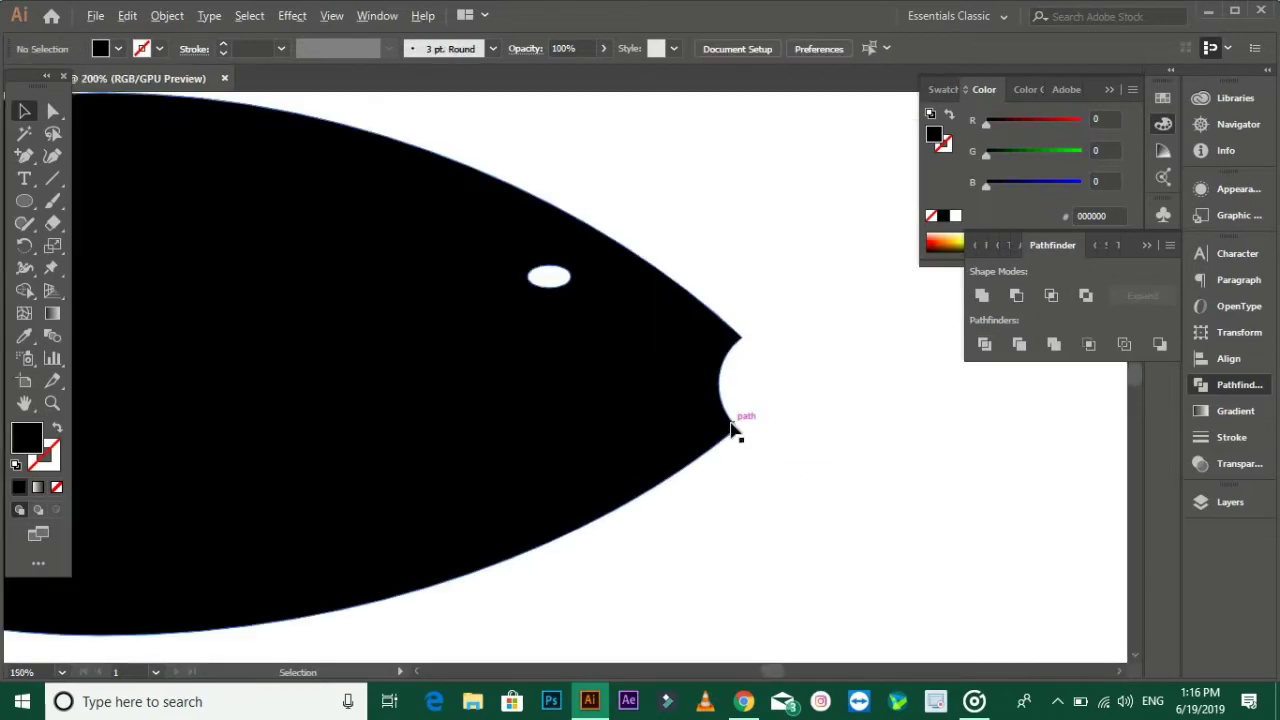
Nudge the mouth's lower and upper tip anchors outward with Direct Selection.
{"action": "key", "text": "a"}
{"action": "left_click_drag", "start_coordinate": [741, 428], "coordinate": [752, 426]}
{"action": "left_click", "coordinate": [797, 441]}
{"action": "scroll", "coordinate": [797, 441], "scroll_direction": "down", "scroll_amount": 3}
{"action": "scroll", "coordinate": [754, 363], "scroll_direction": "up", "scroll_amount": 3}
{"action": "scroll", "coordinate": [754, 363], "scroll_direction": "up", "scroll_amount": 1}
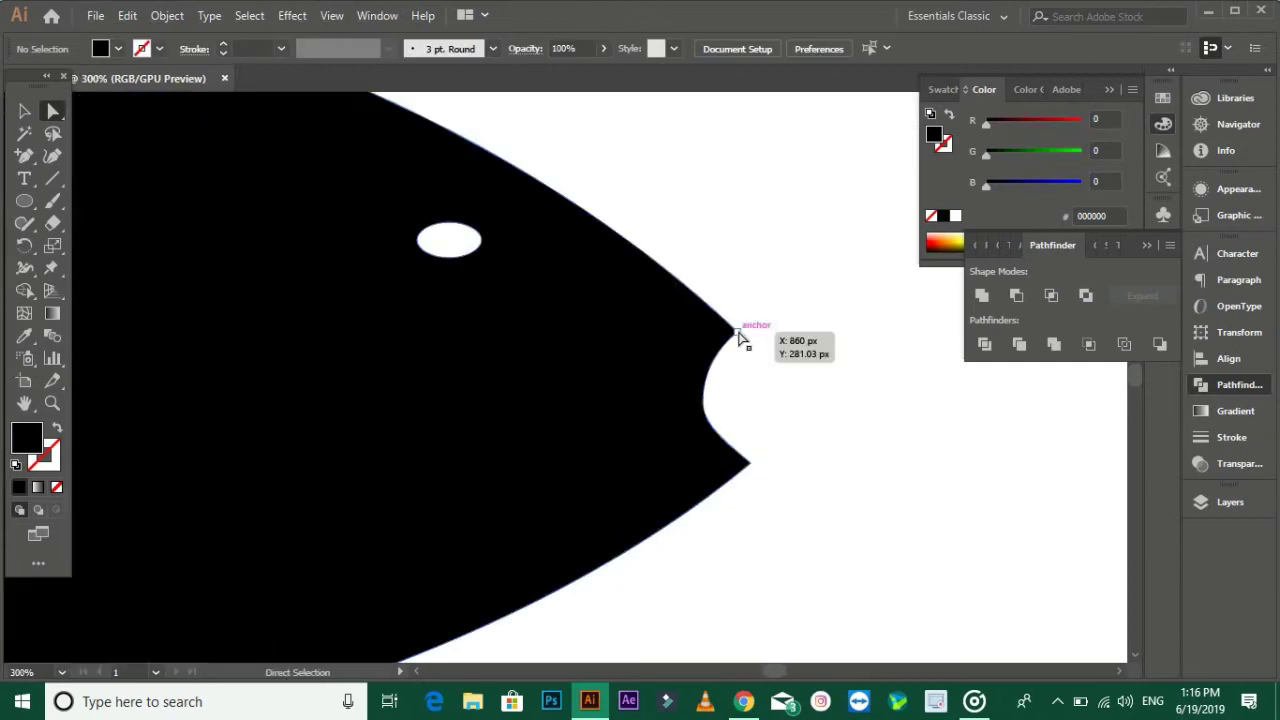
{"action": "left_click", "coordinate": [722, 333]}
{"action": "left_click_drag", "start_coordinate": [722, 333], "coordinate": [748, 338]}
{"action": "left_click", "coordinate": [778, 352]}
Fill the fish with bright blue #36B3E7 sampled from the swatch using the Eyedropper.
{"action": "scroll", "coordinate": [784, 400], "scroll_direction": "down", "scroll_amount": 3}
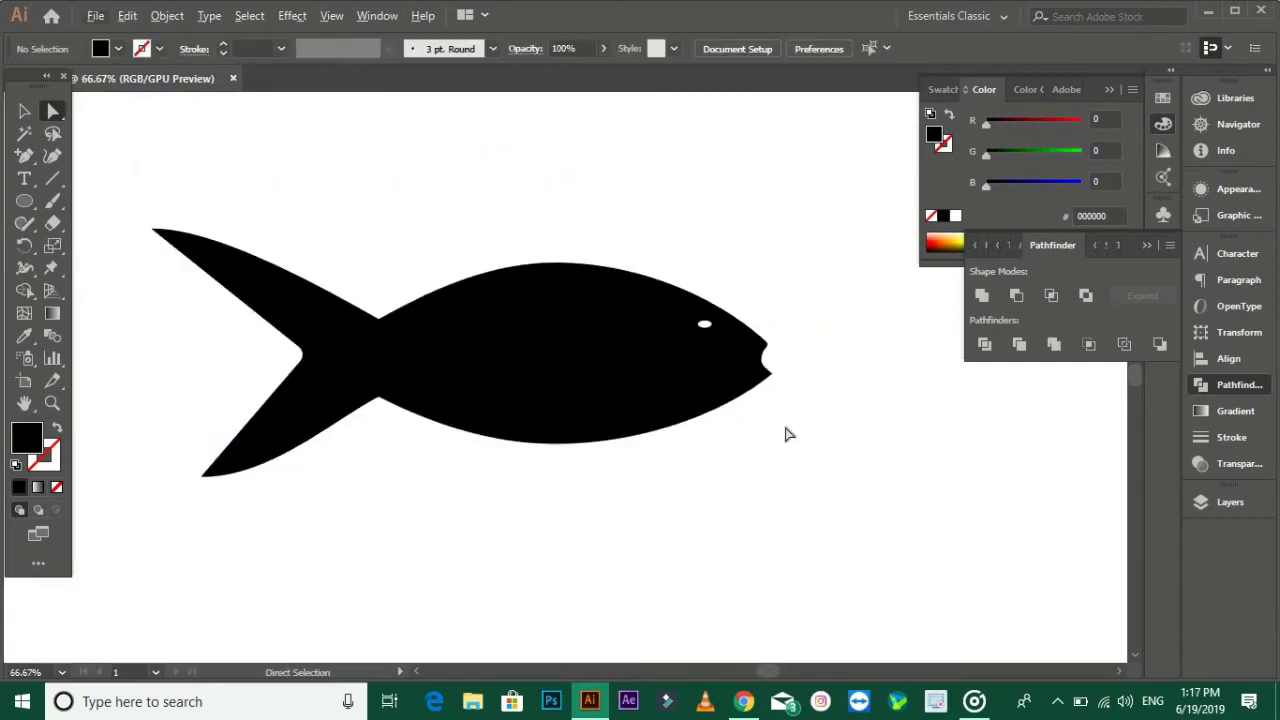
{"action": "scroll", "coordinate": [700, 470], "scroll_direction": "down", "scroll_amount": 1}
{"action": "scroll", "coordinate": [626, 490], "scroll_direction": "down", "scroll_amount": 1}
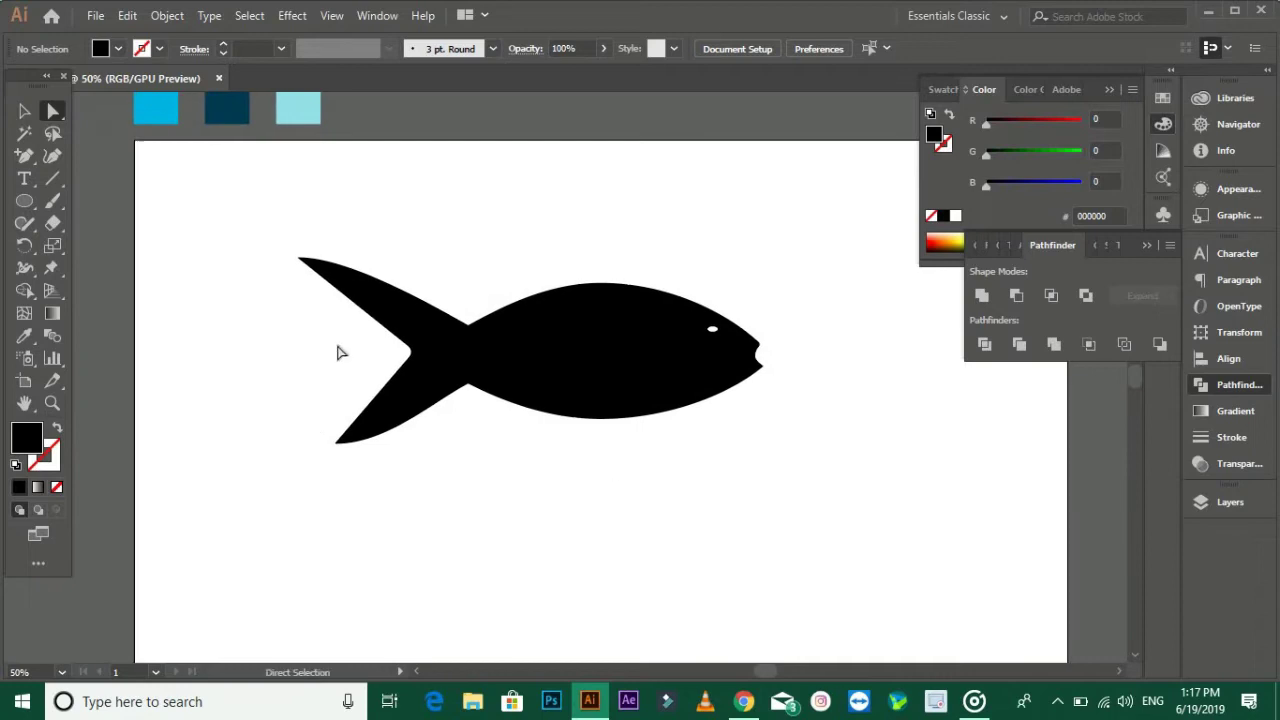
{"action": "scroll", "coordinate": [440, 380], "scroll_direction": "up", "scroll_amount": 2}
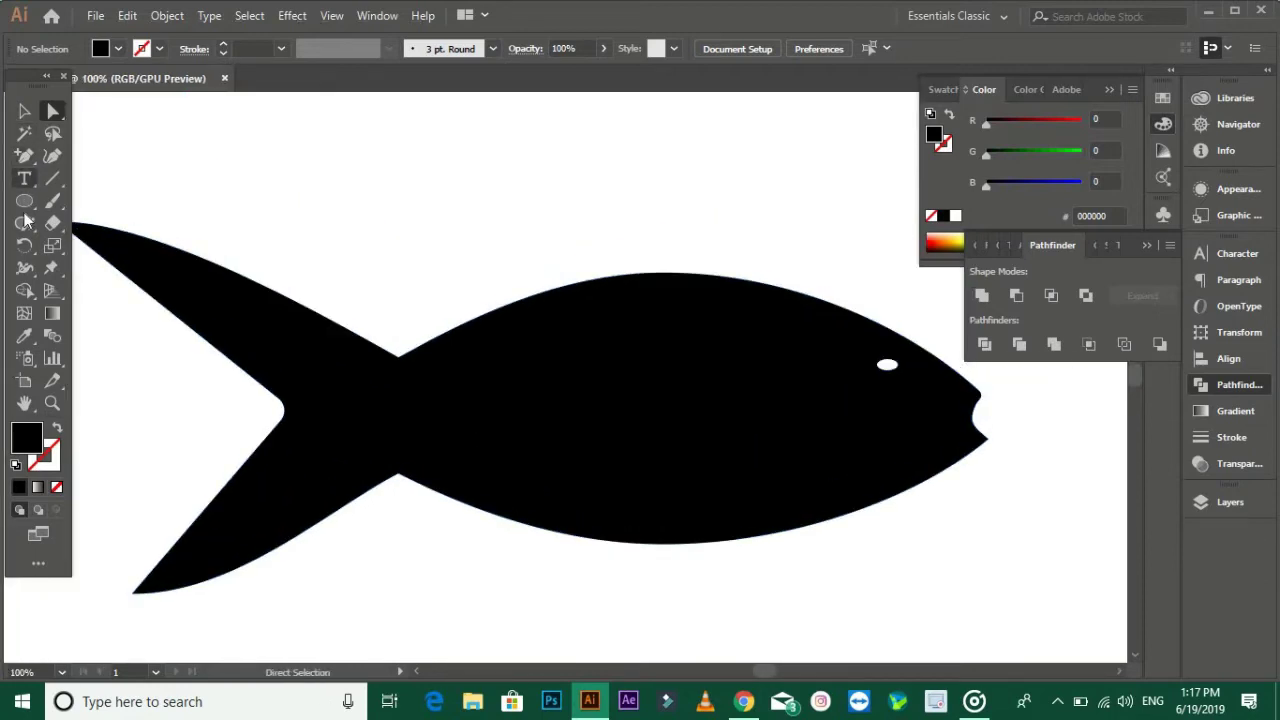
{"action": "key", "text": "v"}
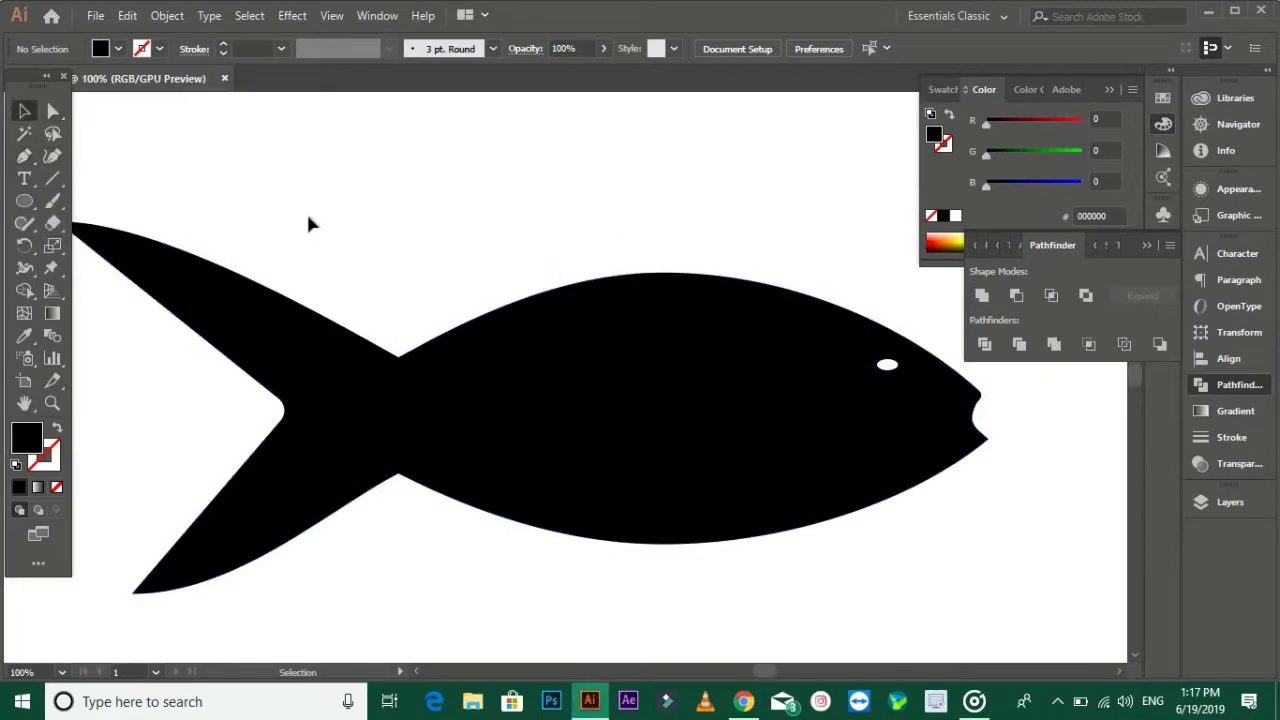
{"action": "scroll", "coordinate": [480, 440], "scroll_direction": "down", "scroll_amount": 2}
{"action": "left_click", "coordinate": [519, 437]}
{"action": "key", "text": "i"}
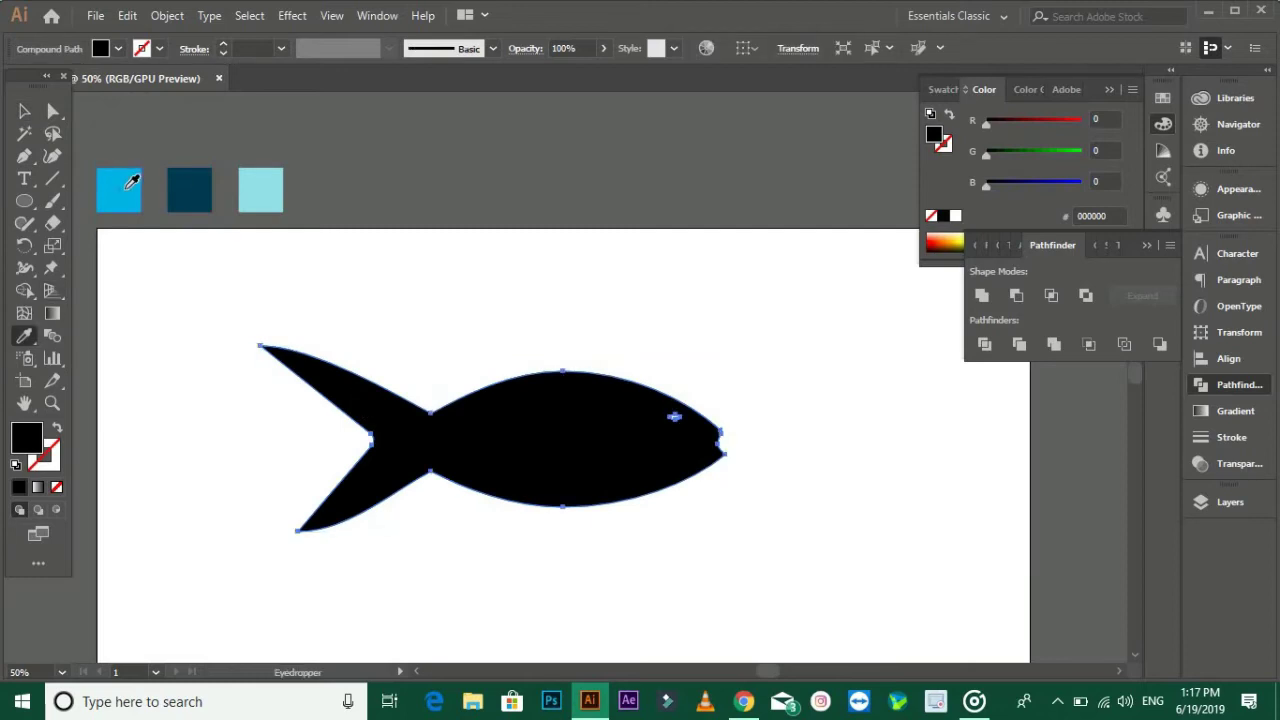
{"action": "left_click", "coordinate": [263, 187]}
{"action": "left_click", "coordinate": [130, 182]}
{"action": "key", "text": "v"}
{"action": "left_click", "coordinate": [500, 306]}
{"action": "scroll", "coordinate": [566, 303], "scroll_direction": "up", "scroll_amount": 2}
{"action": "left_click", "coordinate": [607, 485]}
{"action": "left_click", "coordinate": [626, 303]}
{"action": "scroll", "coordinate": [650, 340], "scroll_direction": "down", "scroll_amount": 1}
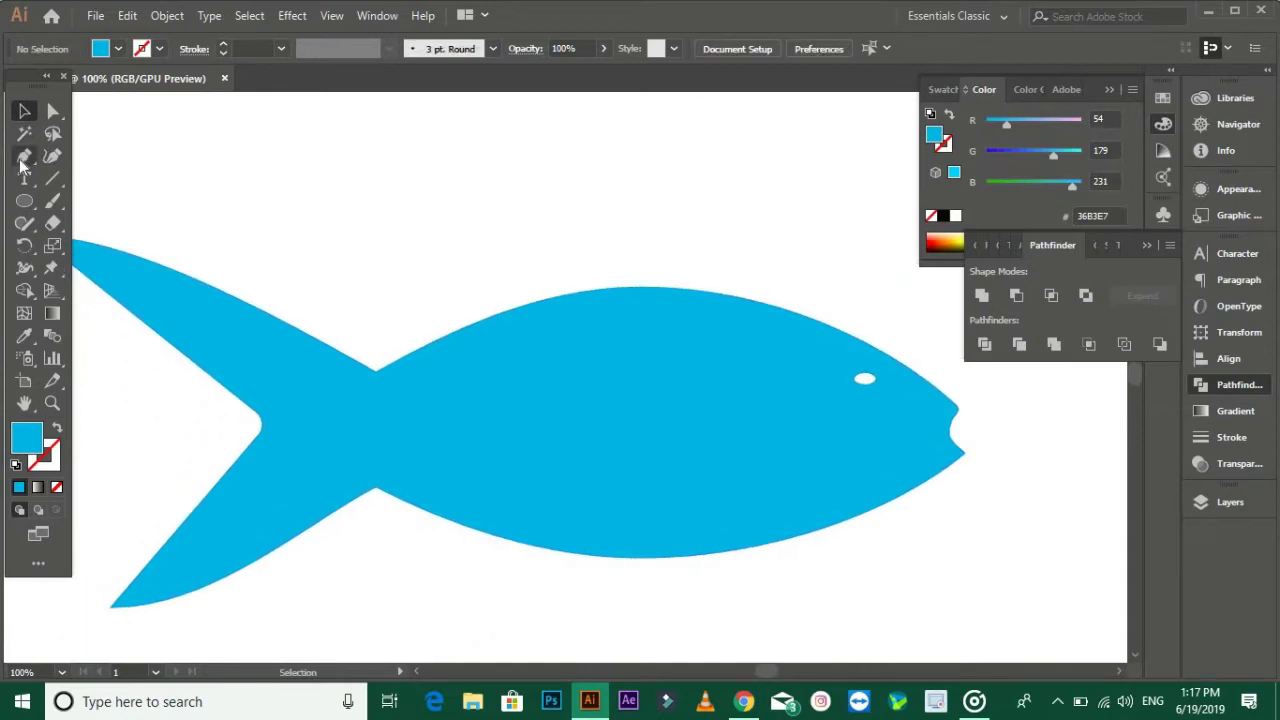
Turn the back curve into a white 4 pt stroke with no fill and tapered Width Profile 1.
{"action": "left_click", "coordinate": [671, 327]}
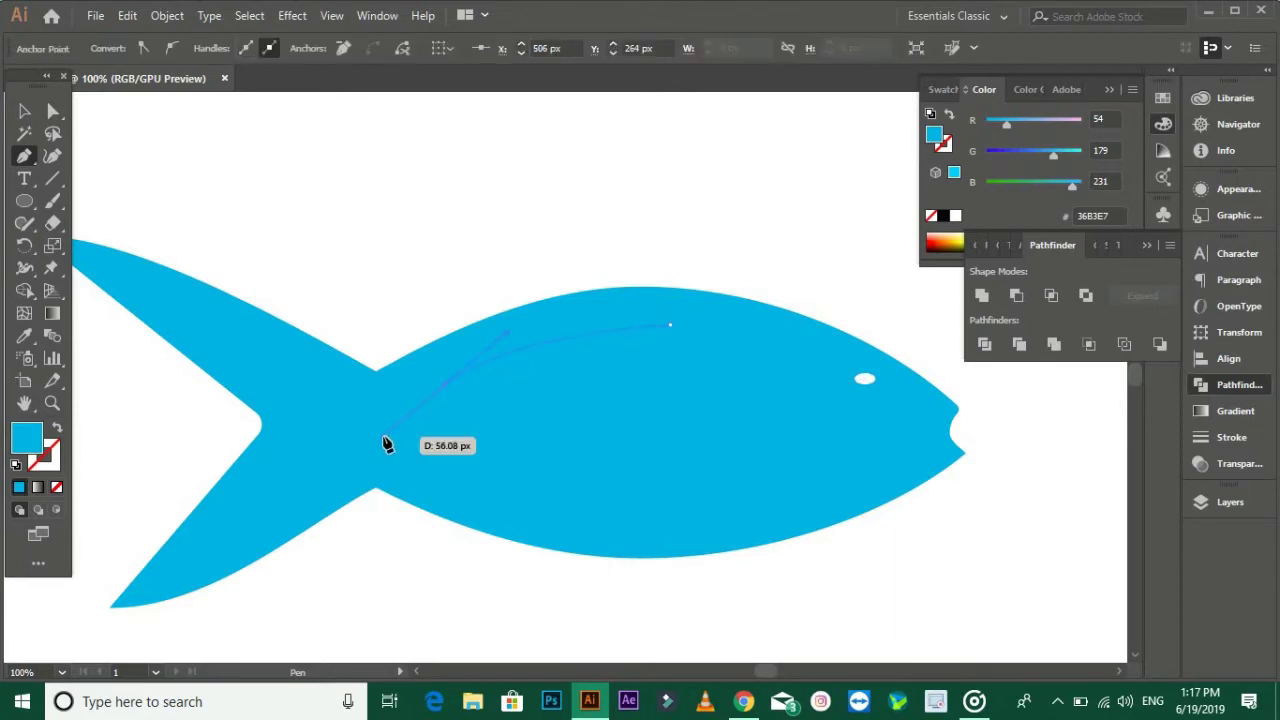
{"action": "key", "text": "v"}
{"action": "key", "text": "d"}
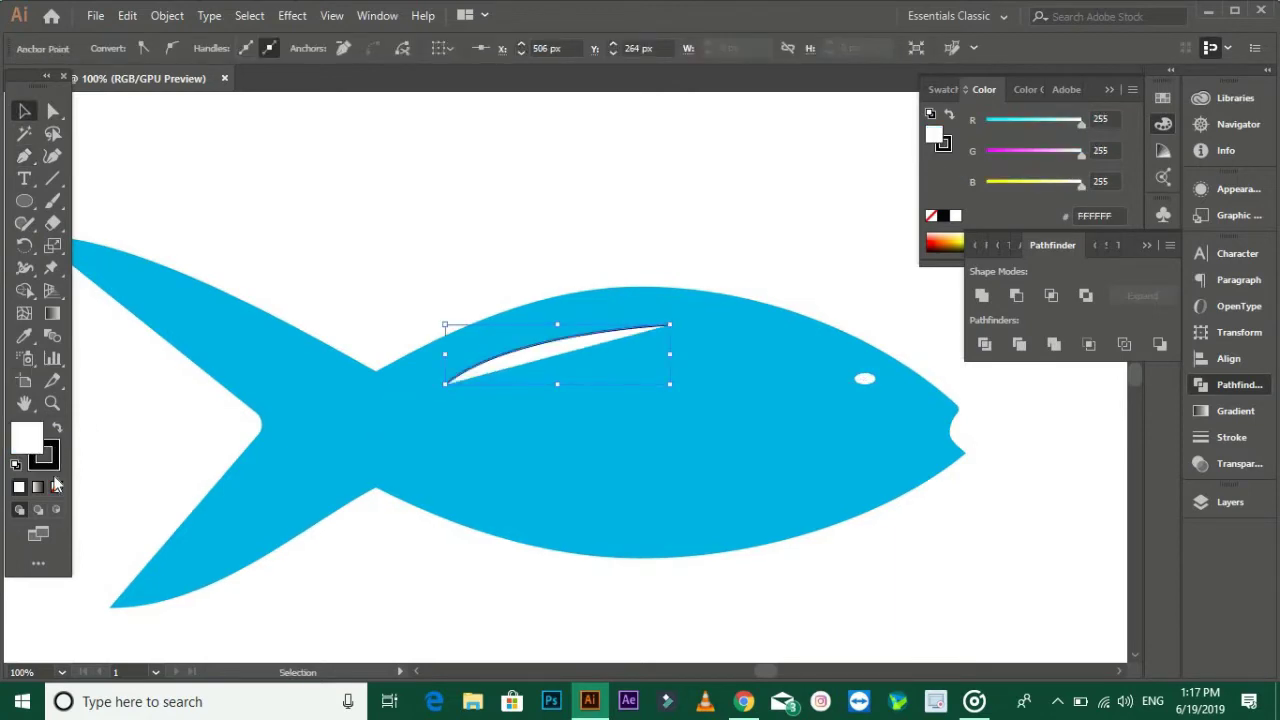
{"action": "left_click", "coordinate": [52, 447]}
{"action": "left_click", "coordinate": [57, 428]}
{"action": "left_click", "coordinate": [543, 345]}
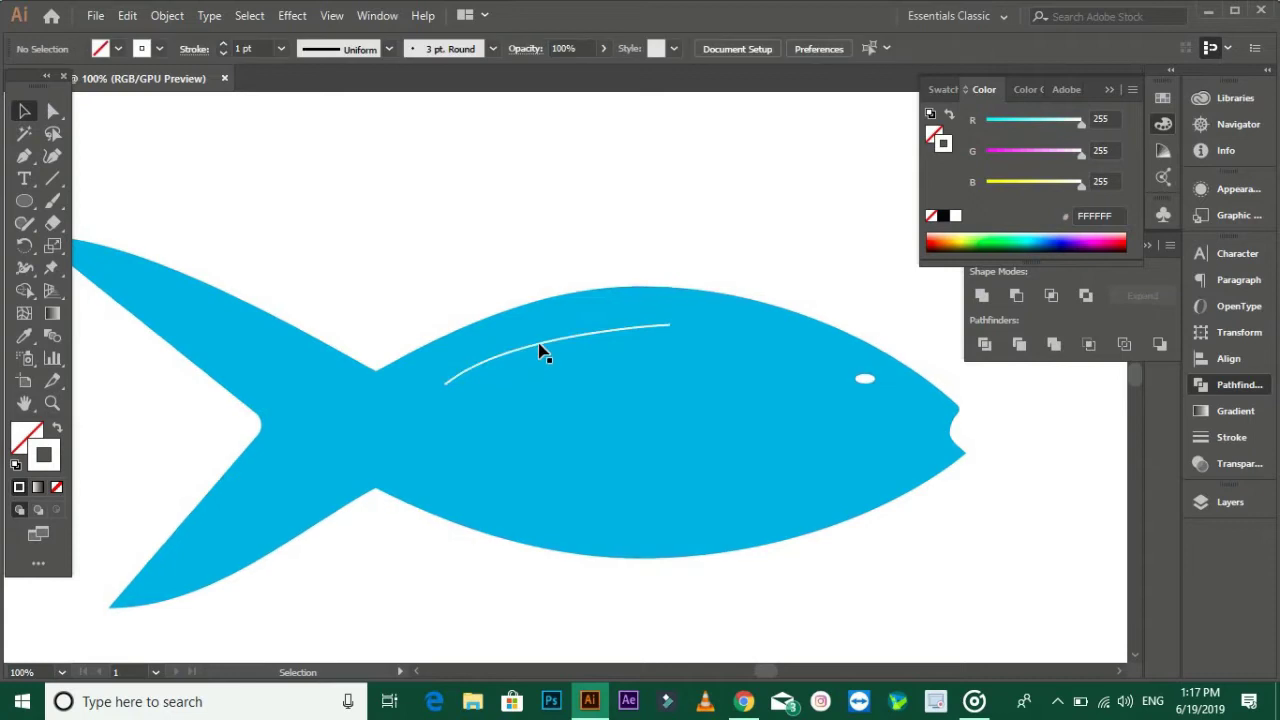
{"action": "left_click", "coordinate": [388, 48]}
{"action": "left_click", "coordinate": [340, 100]}
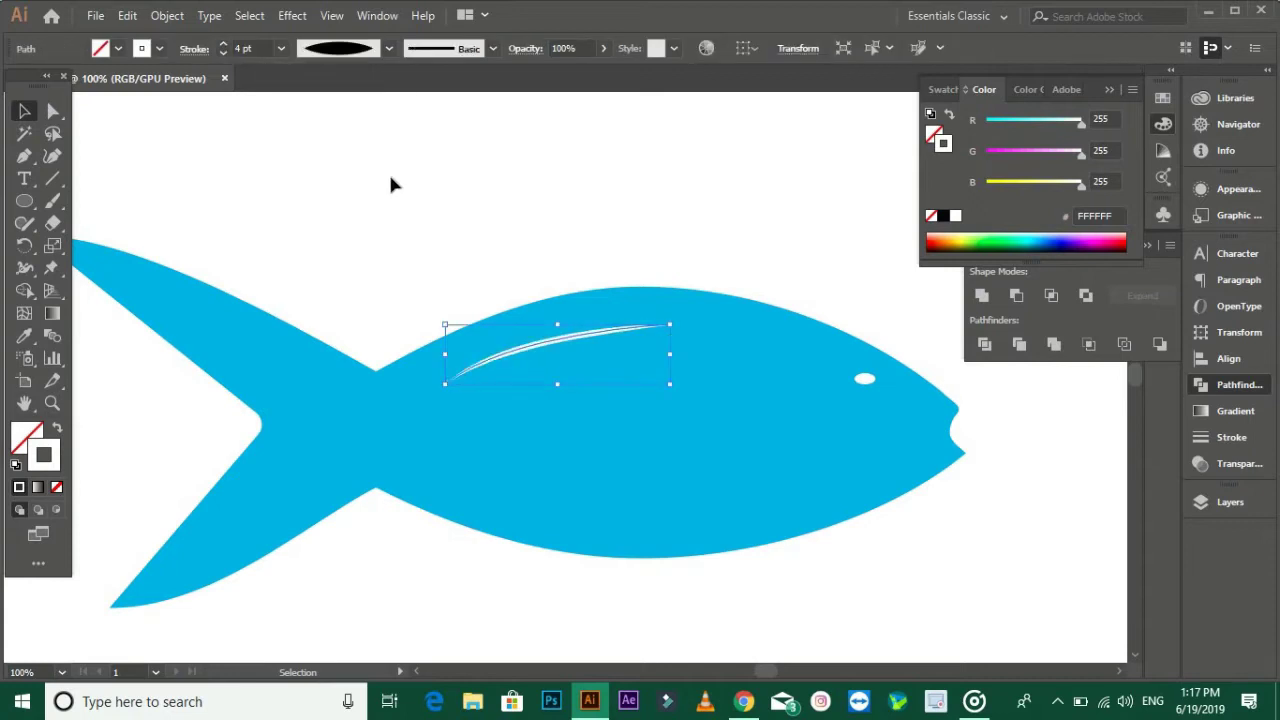
{"action": "left_click", "coordinate": [450, 220]}
{"action": "scroll", "coordinate": [546, 261], "scroll_direction": "up", "scroll_amount": 1, "text": "alt"}
Alt-drag two copies of the streak, then tilt and nudge them across the body.
{"action": "left_click_drag", "start_coordinate": [594, 390], "coordinate": [568, 446]}
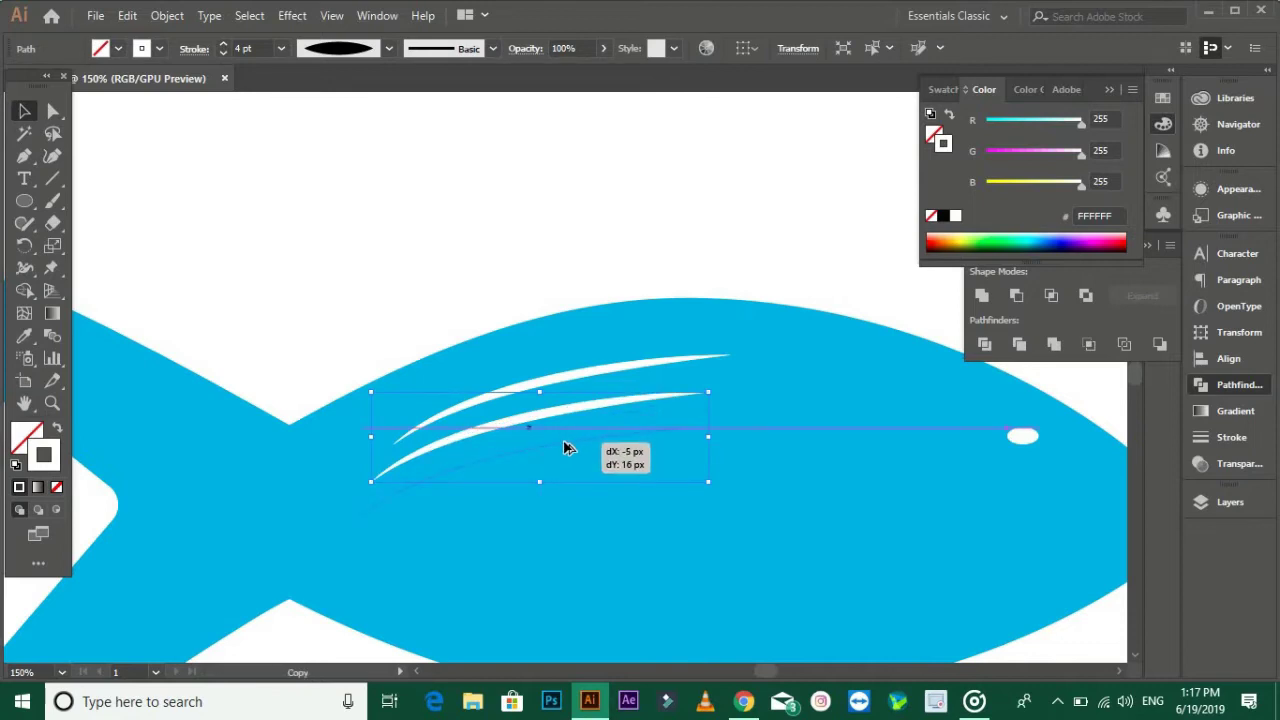
{"action": "left_click_drag", "start_coordinate": [575, 340], "coordinate": [575, 340]}
{"action": "key", "text": "ctrl+shift+a"}
{"action": "key", "text": "ctrl+0"}
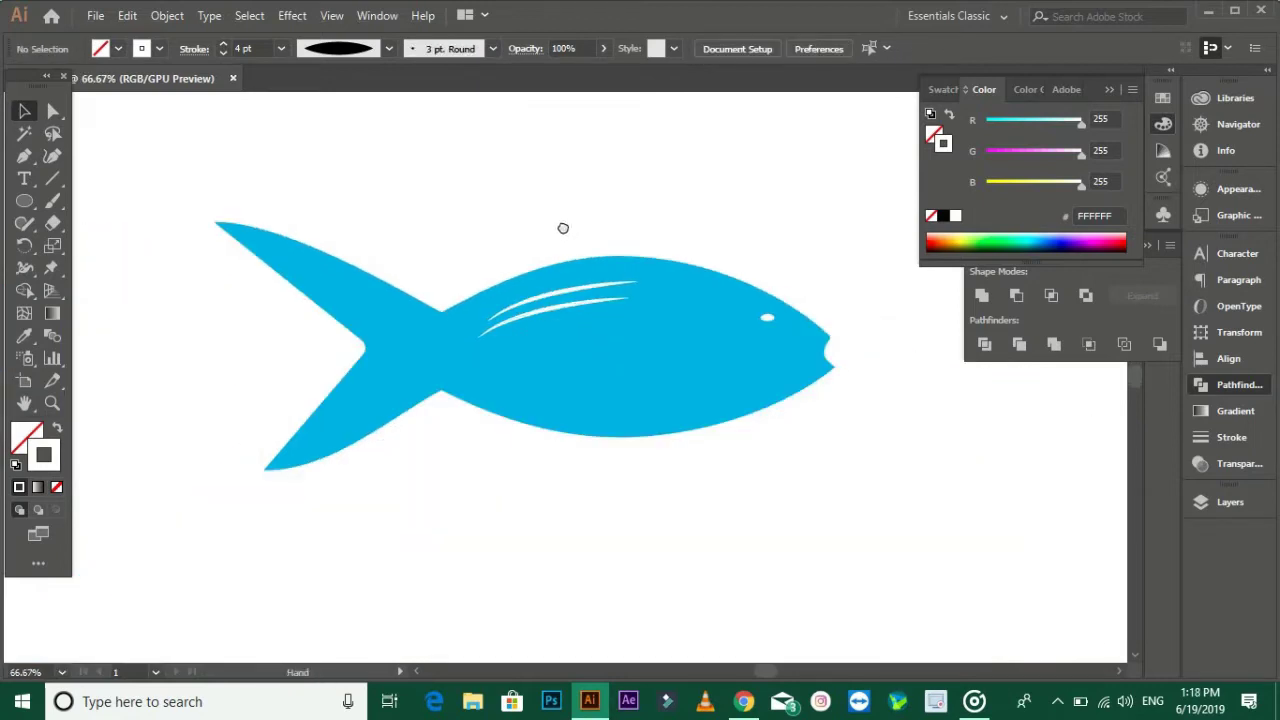
{"action": "key", "text": "ctrl+1"}
{"action": "left_click_drag", "start_coordinate": [668, 298], "coordinate": [676, 396]}
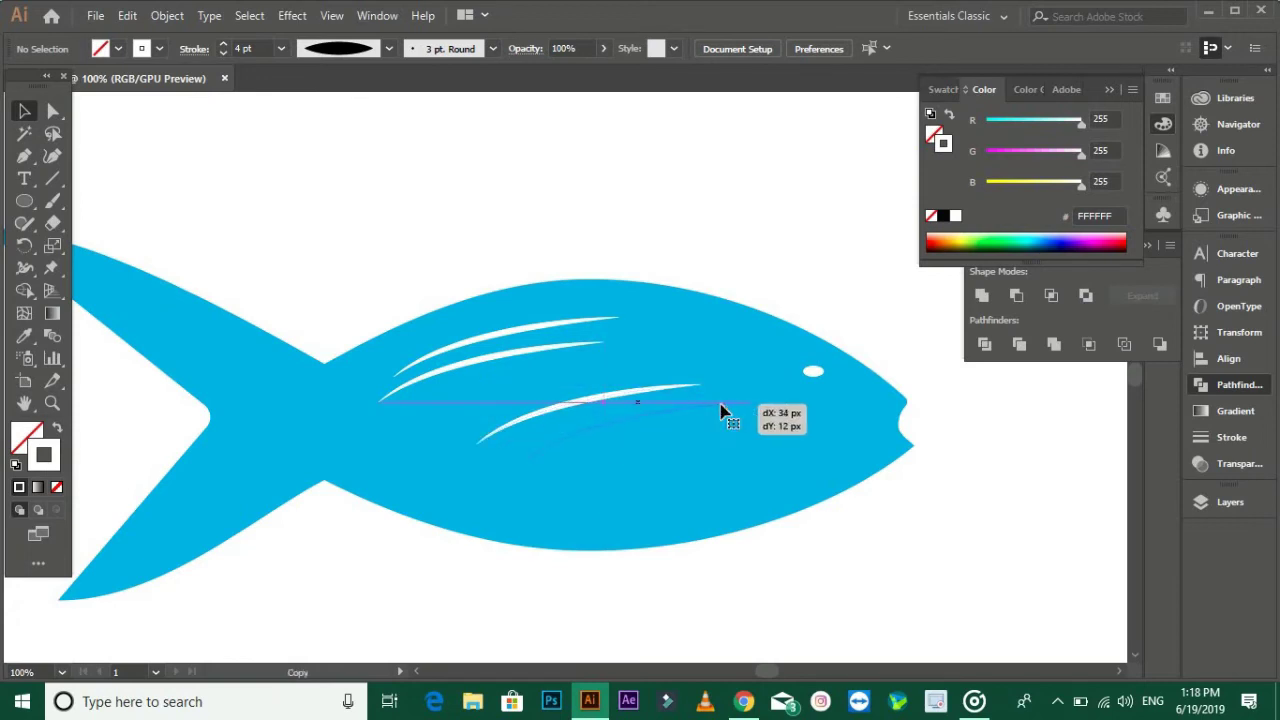
{"action": "left_click_drag", "start_coordinate": [589, 363], "coordinate": [616, 368]}
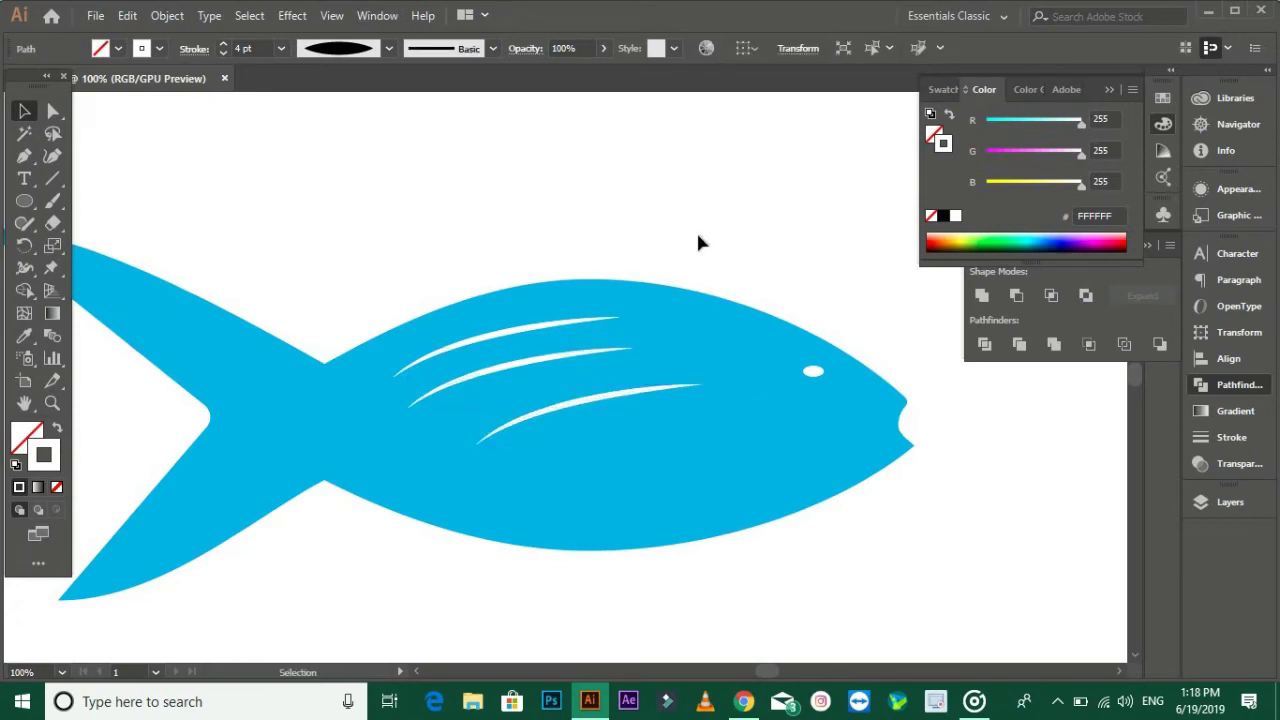
{"action": "left_click", "coordinate": [698, 242]}
{"action": "left_click_drag", "start_coordinate": [712, 379], "coordinate": [712, 405]}
{"action": "left_click", "coordinate": [580, 223]}
{"action": "left_click_drag", "start_coordinate": [558, 333], "coordinate": [601, 329]}
{"action": "key", "text": "ctrl+minus"}
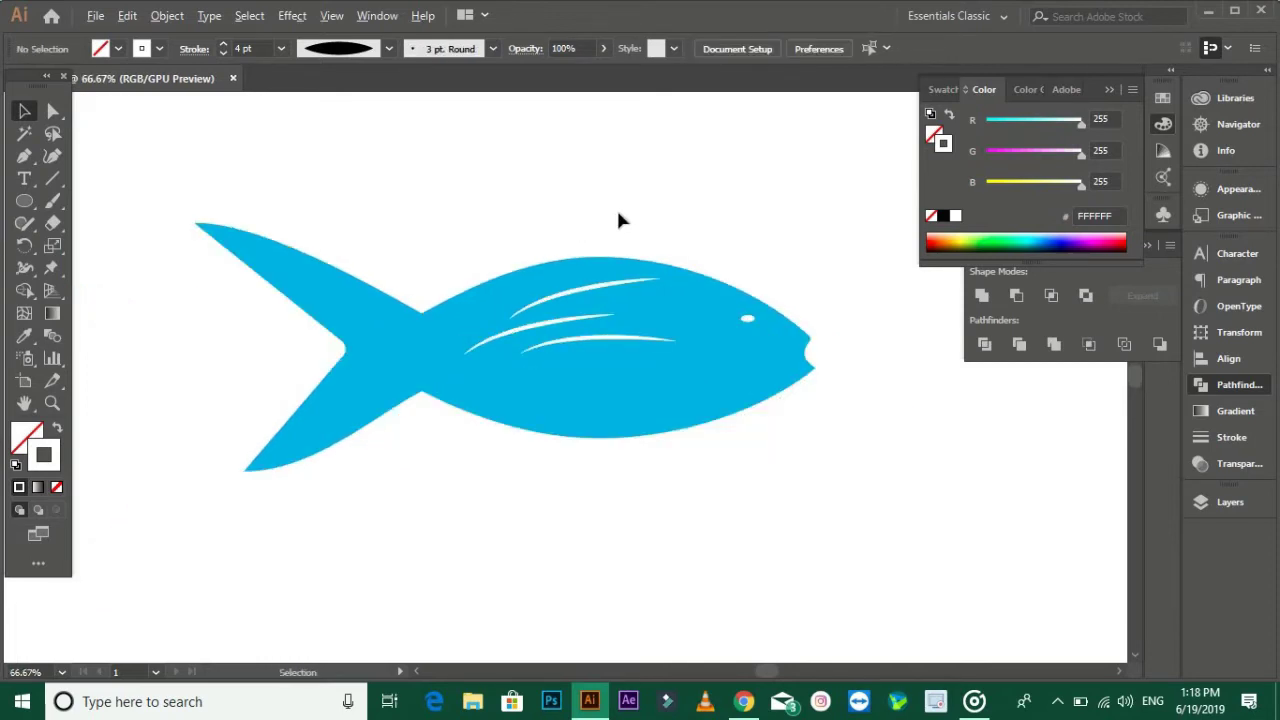
Make a copy of the streaks rotated about 173° and move it into the lower body.
{"action": "key", "text": "ctrl+plus"}
{"action": "right_click", "coordinate": [583, 345]}
{"action": "mouse_move", "coordinate": [641, 566]}
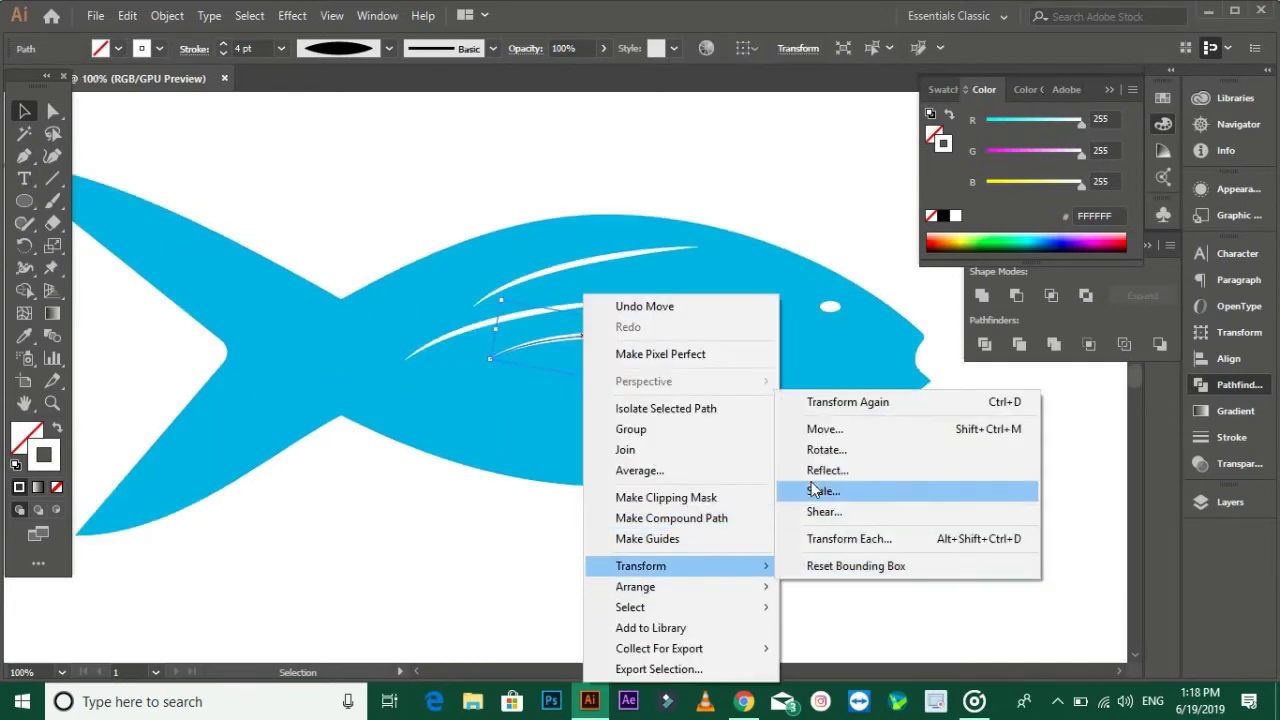
{"action": "left_click", "coordinate": [818, 470]}
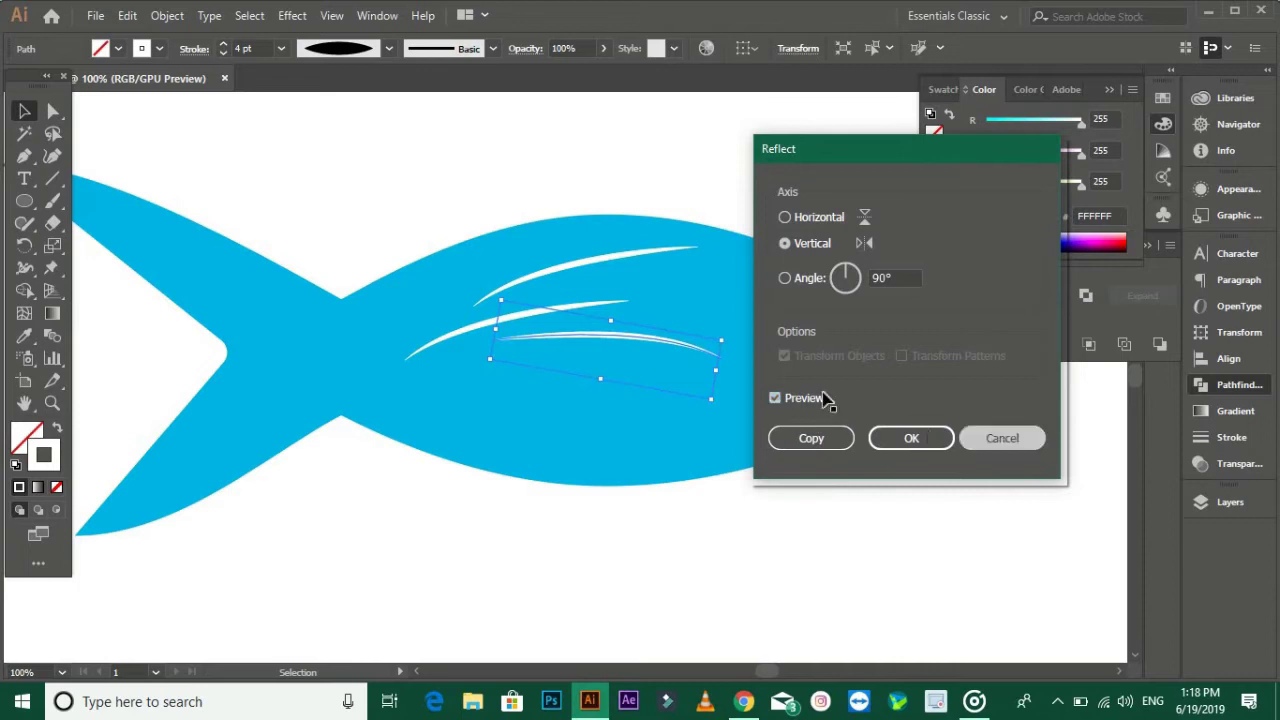
{"action": "key", "text": "Escape"}
{"action": "right_click", "coordinate": [640, 360]}
{"action": "left_click", "coordinate": [878, 450]}
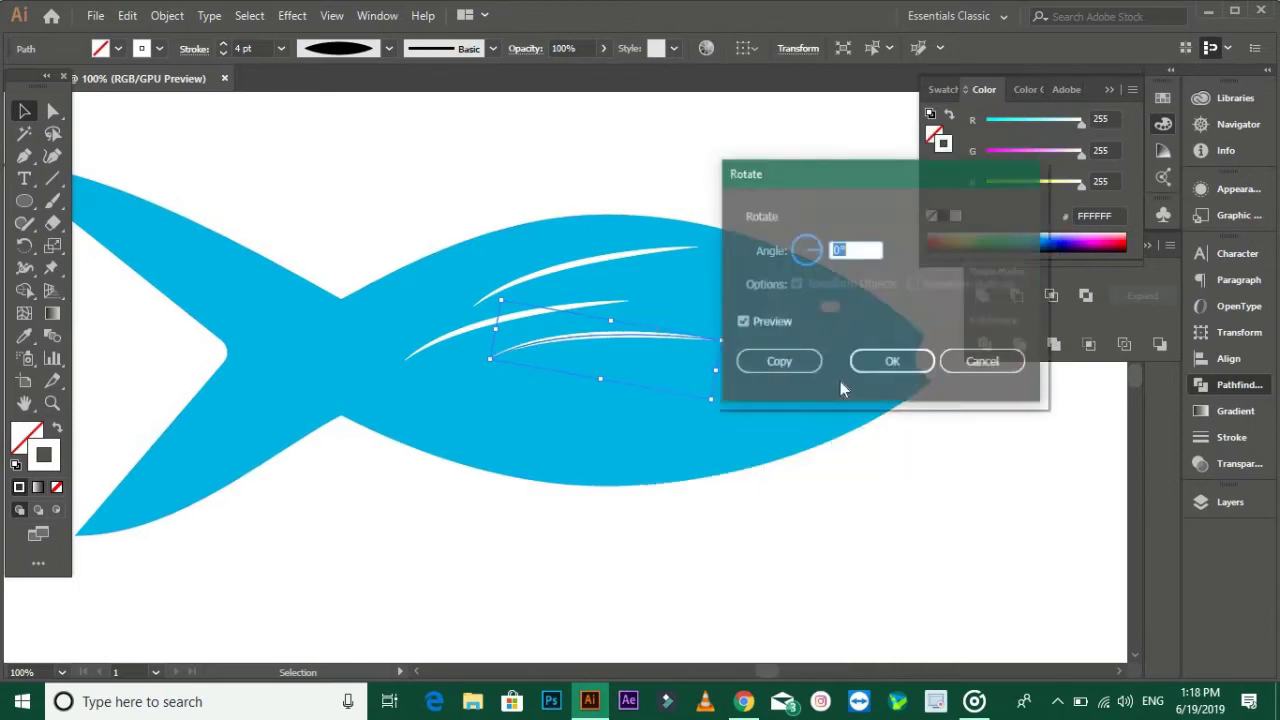
{"action": "left_click_drag", "start_coordinate": [805, 262], "coordinate": [791, 250]}
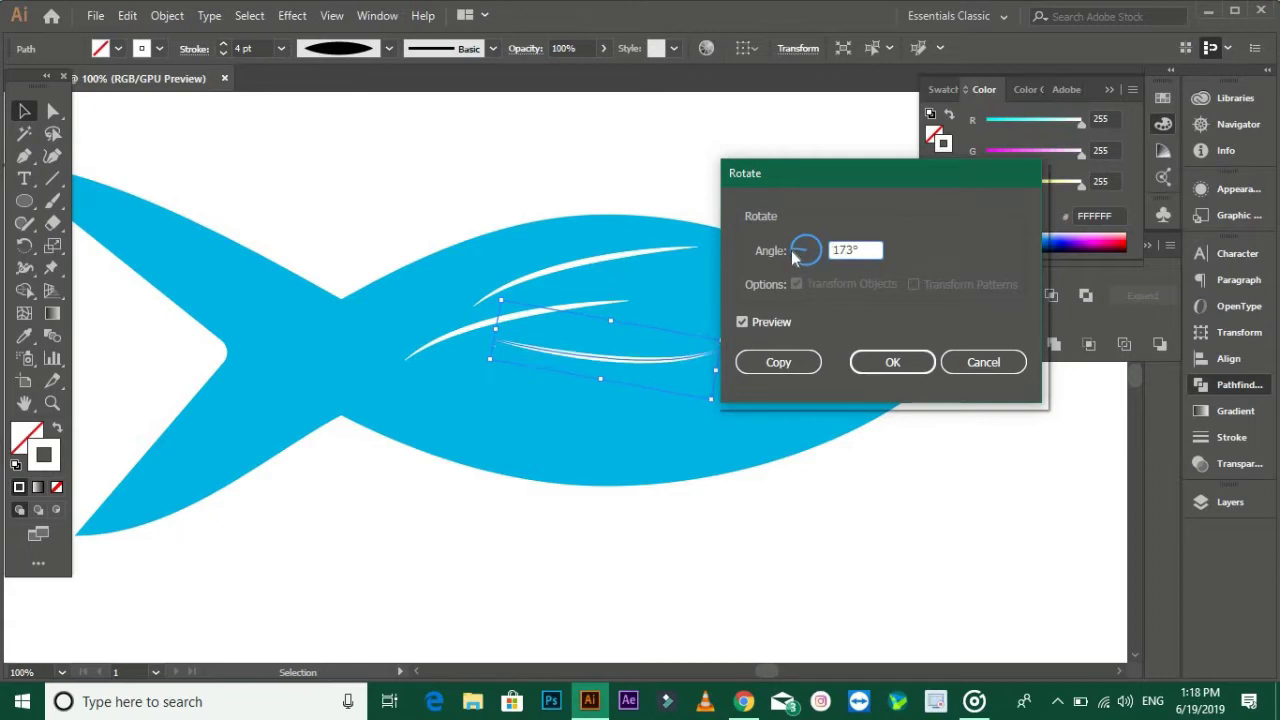
{"action": "left_click", "coordinate": [778, 362]}
{"action": "left_click_drag", "start_coordinate": [638, 387], "coordinate": [660, 472]}
{"action": "left_click", "coordinate": [650, 182]}
Alt-drag another streak copy up and left along the belly.
{"action": "left_click", "coordinate": [565, 268]}
{"action": "scroll", "coordinate": [557, 171], "scroll_direction": "down", "scroll_amount": 1}
{"action": "scroll", "coordinate": [557, 171], "scroll_direction": "up", "scroll_amount": 2}
{"action": "left_click_drag", "start_coordinate": [608, 574], "coordinate": [500, 535]}
{"action": "scroll", "coordinate": [316, 211], "scroll_direction": "down", "scroll_amount": 2}
Draw a curved Pen path around the upper-left side of the eye.
{"action": "scroll", "coordinate": [729, 491], "scroll_direction": "up", "scroll_amount": 1}
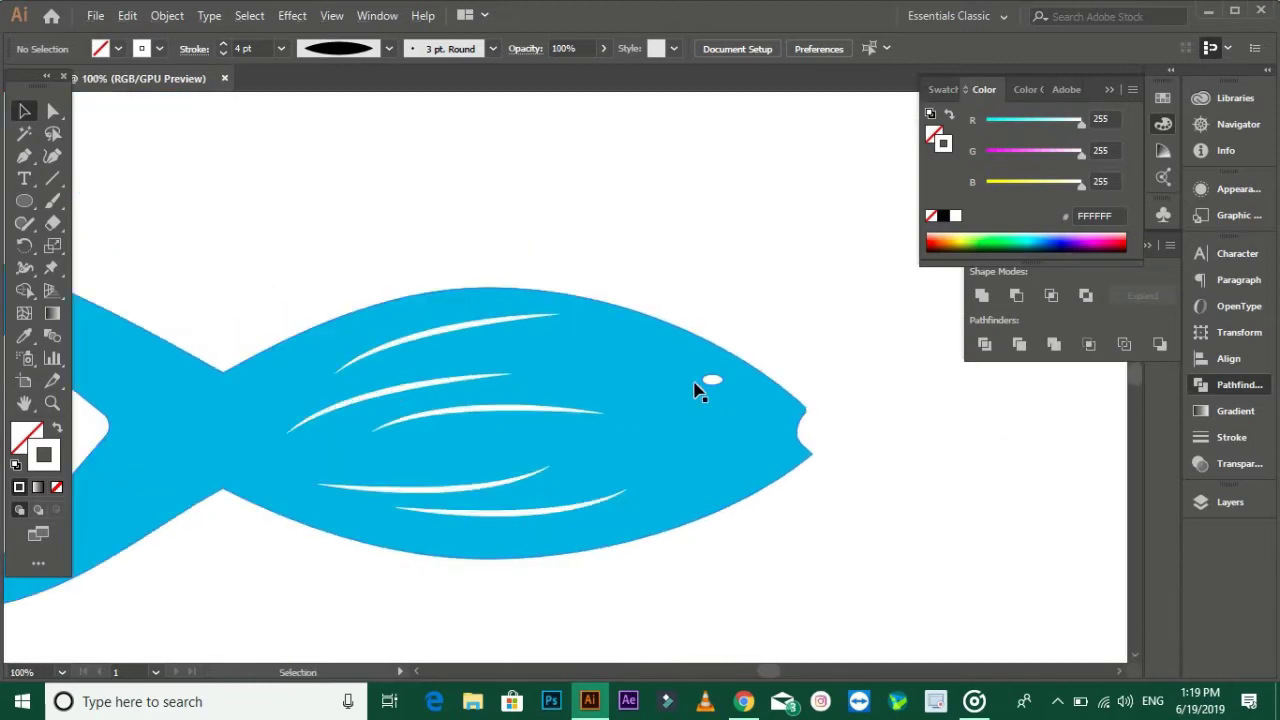
{"action": "scroll", "coordinate": [700, 392], "scroll_direction": "up", "scroll_amount": 1}
{"action": "scroll", "coordinate": [723, 397], "scroll_direction": "up", "scroll_amount": 1}
{"action": "left_click", "coordinate": [25, 157]}
{"action": "left_click_drag", "start_coordinate": [681, 349], "coordinate": [664, 375]}
{"action": "scroll", "coordinate": [670, 374], "scroll_direction": "up", "scroll_amount": 1}
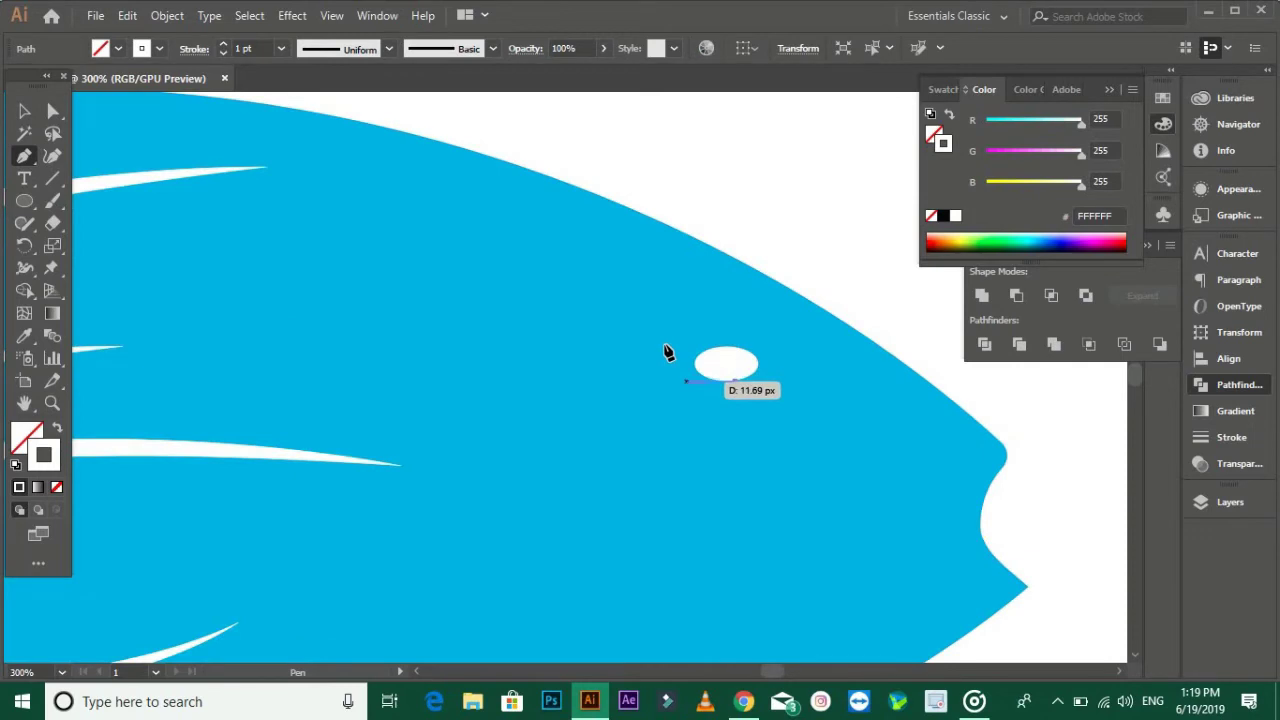
{"action": "left_click_drag", "start_coordinate": [712, 289], "coordinate": [711, 284]}
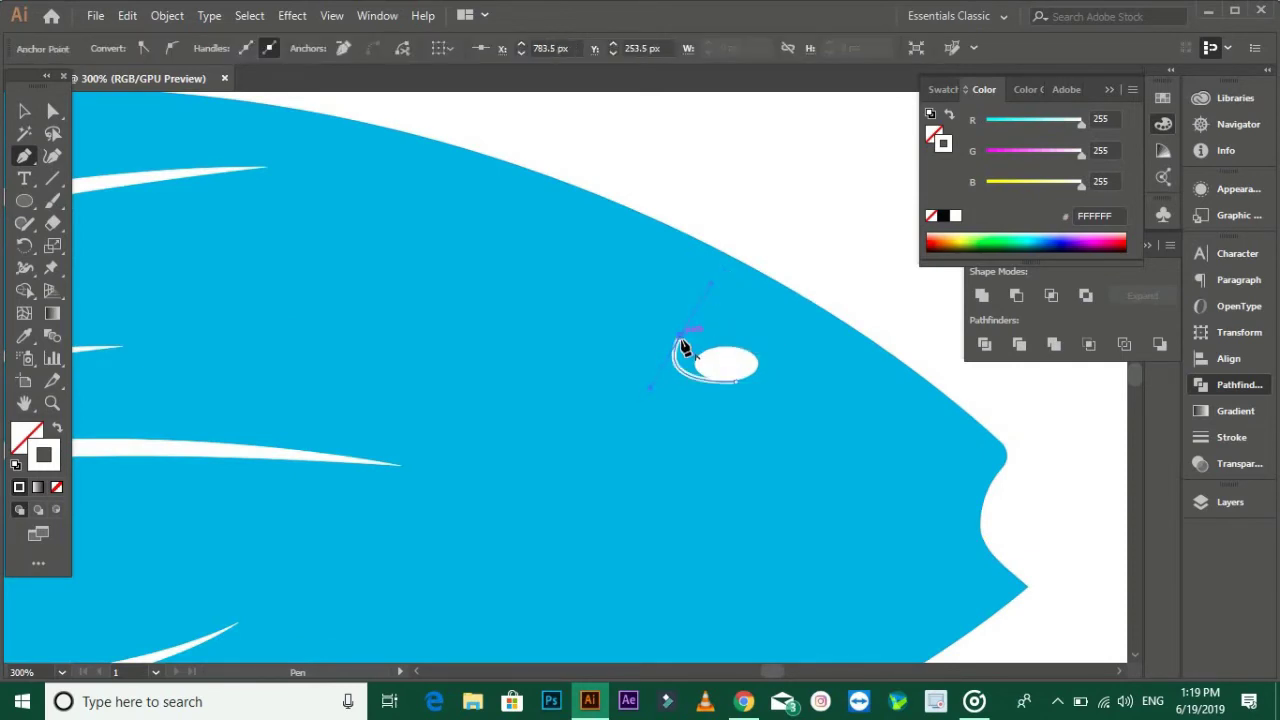
{"action": "left_click_drag", "start_coordinate": [745, 357], "coordinate": [636, 414]}
{"action": "scroll", "coordinate": [743, 358], "scroll_direction": "up", "scroll_amount": 2}
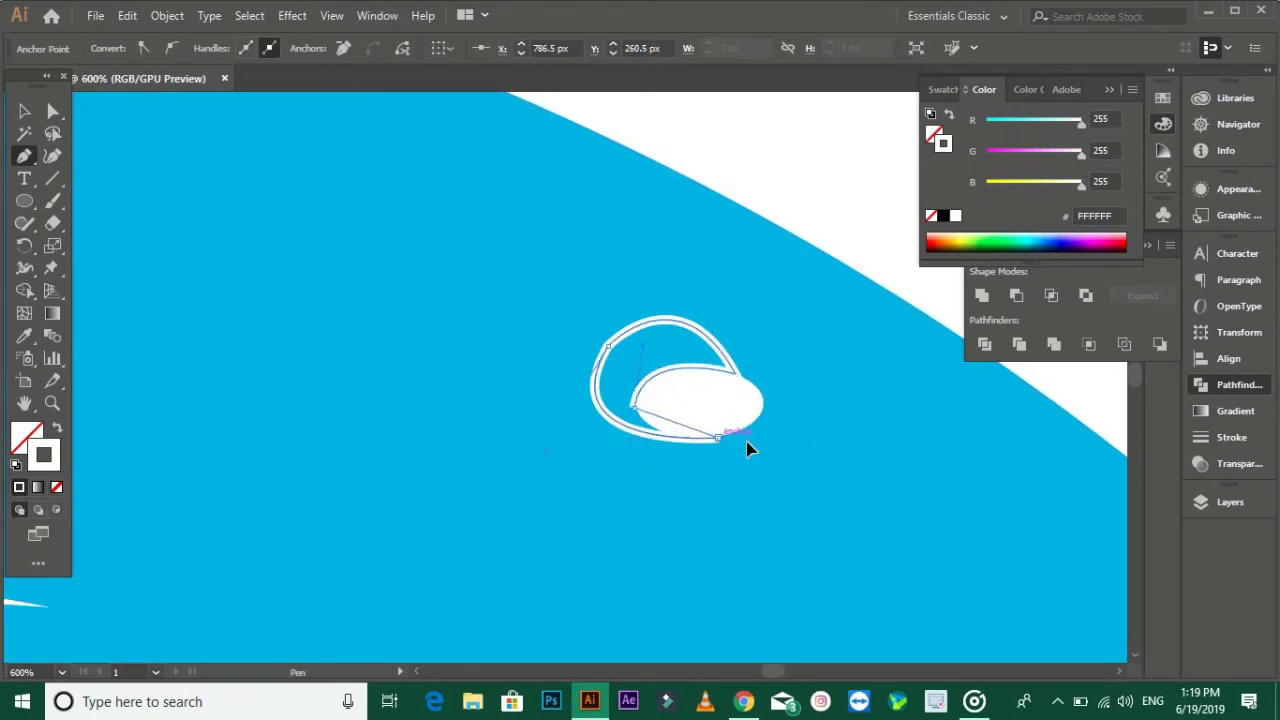
Give the shape white fill with no stroke and reshape its curves with Direct Selection.
{"action": "left_click", "coordinate": [57, 428]}
{"action": "left_click", "coordinate": [24, 114]}
{"action": "scroll", "coordinate": [760, 320], "scroll_direction": "up", "scroll_amount": 2}
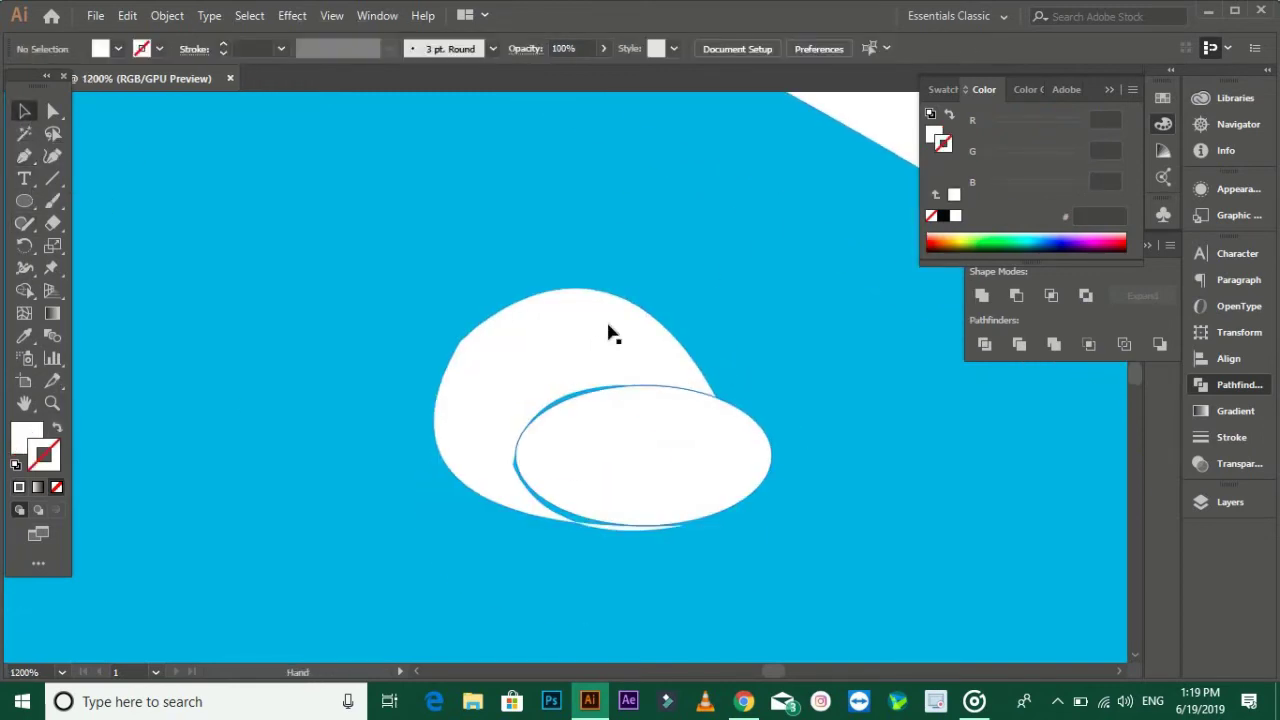
{"action": "left_click", "coordinate": [52, 112]}
{"action": "left_click_drag", "start_coordinate": [514, 466], "coordinate": [524, 474]}
{"action": "left_click_drag", "start_coordinate": [616, 534], "coordinate": [714, 523]}
{"action": "scroll", "coordinate": [475, 375], "scroll_direction": "up", "scroll_amount": 1}
{"action": "left_click_drag", "start_coordinate": [475, 375], "coordinate": [622, 590]}
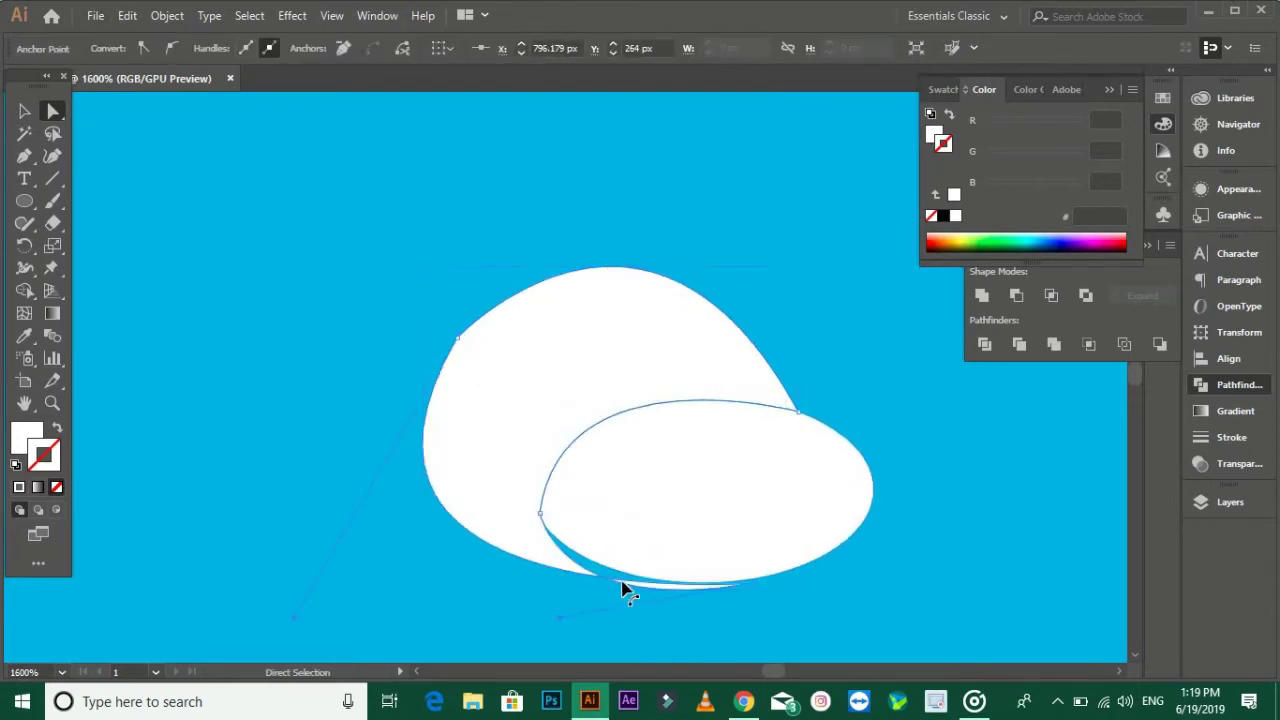
{"action": "left_click_drag", "start_coordinate": [550, 618], "coordinate": [585, 560]}
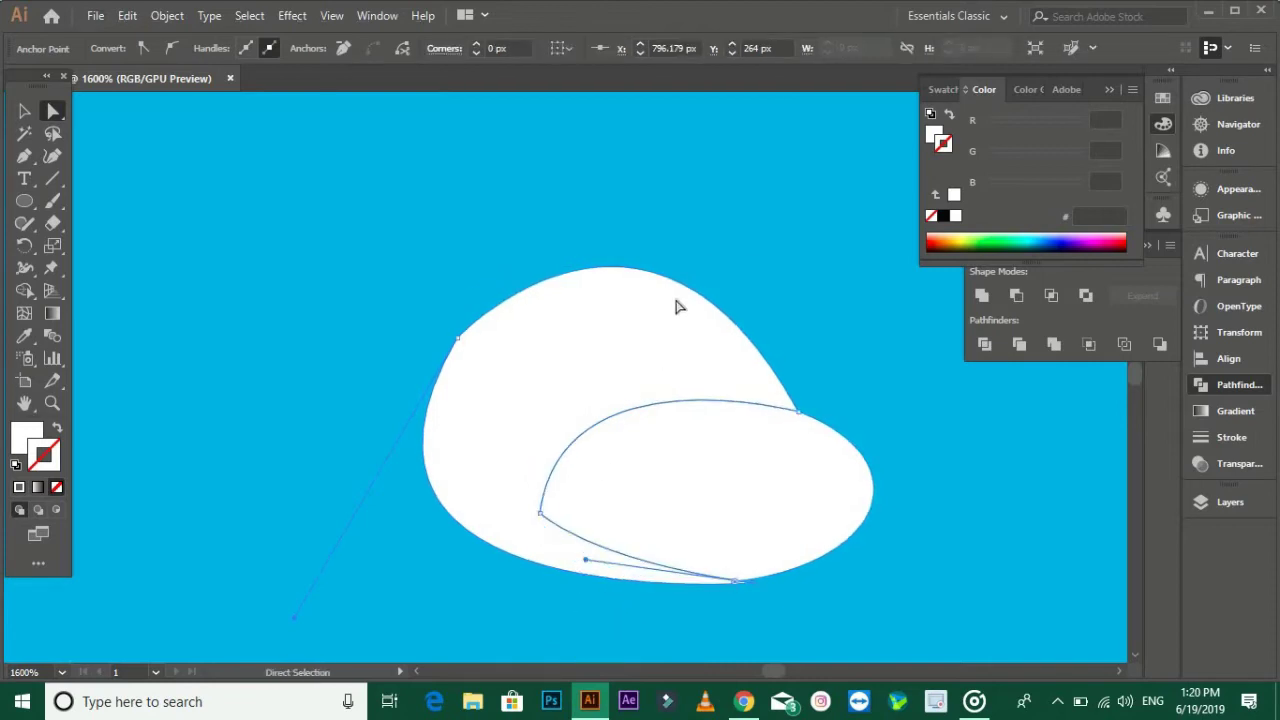
{"action": "key", "text": "ctrl+z"}
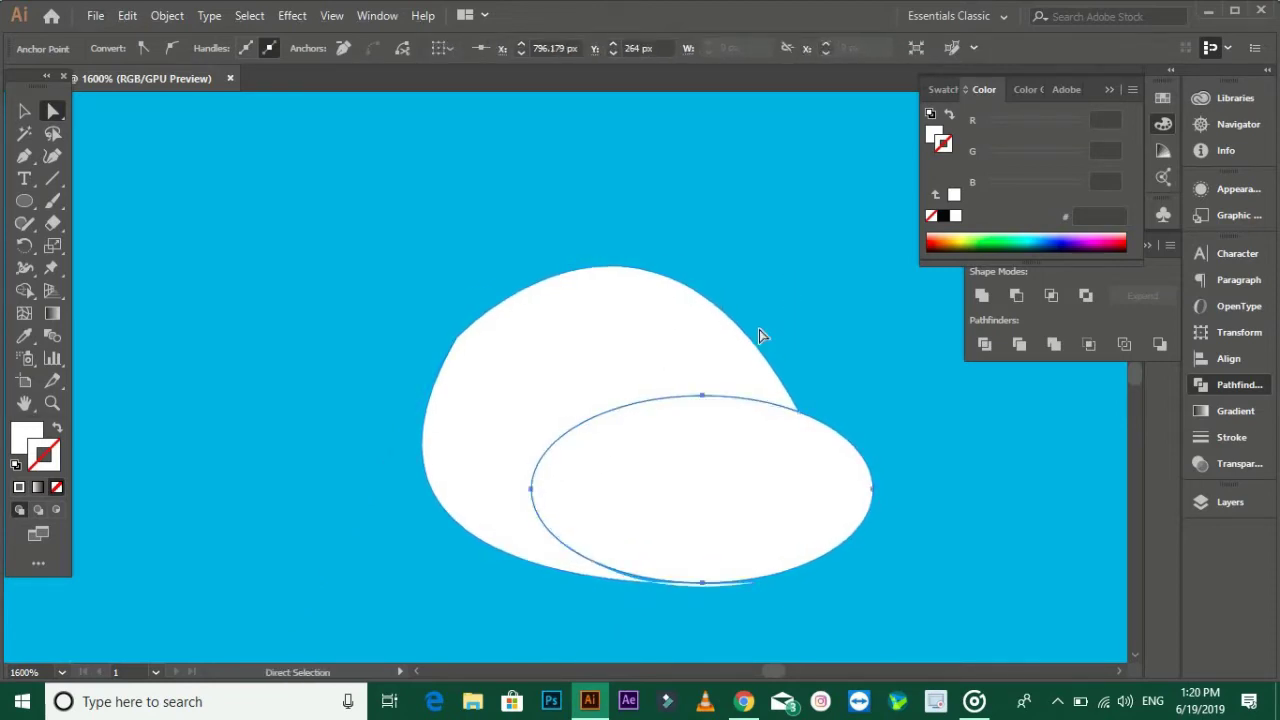
Undo the extra anchor edits to restore the rounder shape, then select the eye.
{"action": "left_click", "coordinate": [553, 357]}
{"action": "key", "text": "ctrl+z"}
{"action": "scroll", "coordinate": [651, 266], "scroll_direction": "down", "scroll_amount": 3}
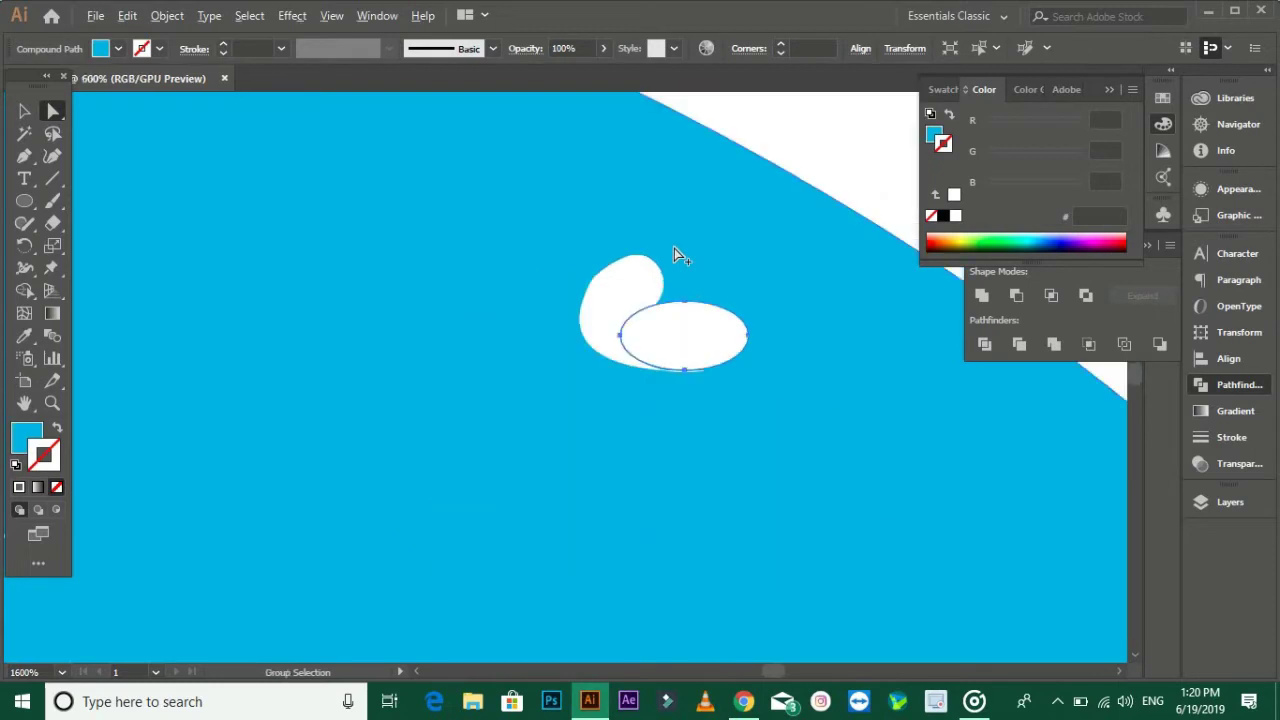
{"action": "scroll", "coordinate": [632, 266], "scroll_direction": "up", "scroll_amount": 2}
{"action": "scroll", "coordinate": [630, 262], "scroll_direction": "up", "scroll_amount": 2}
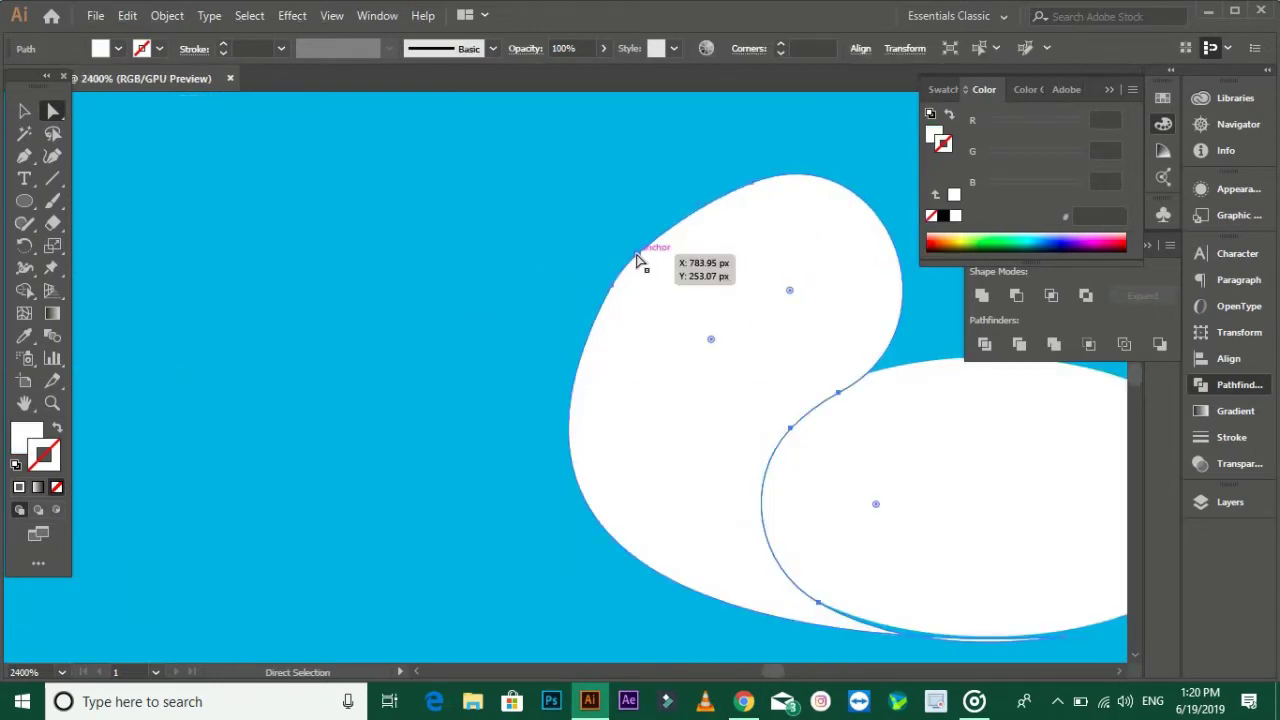
{"action": "left_click", "coordinate": [637, 256]}
{"action": "key", "text": "ctrl+z"}
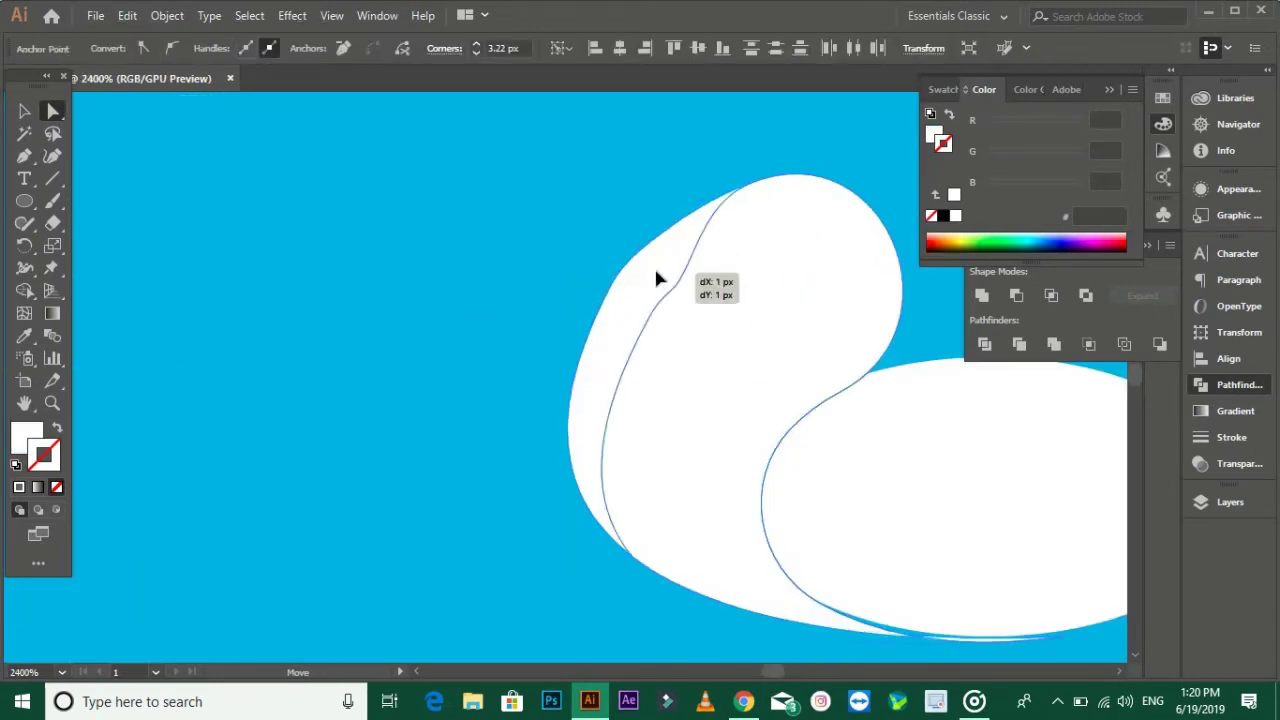
{"action": "scroll", "coordinate": [477, 217], "scroll_direction": "down", "scroll_amount": 5}
{"action": "scroll", "coordinate": [748, 459], "scroll_direction": "down", "scroll_amount": 2}
{"action": "scroll", "coordinate": [748, 459], "scroll_direction": "down", "scroll_amount": 1}
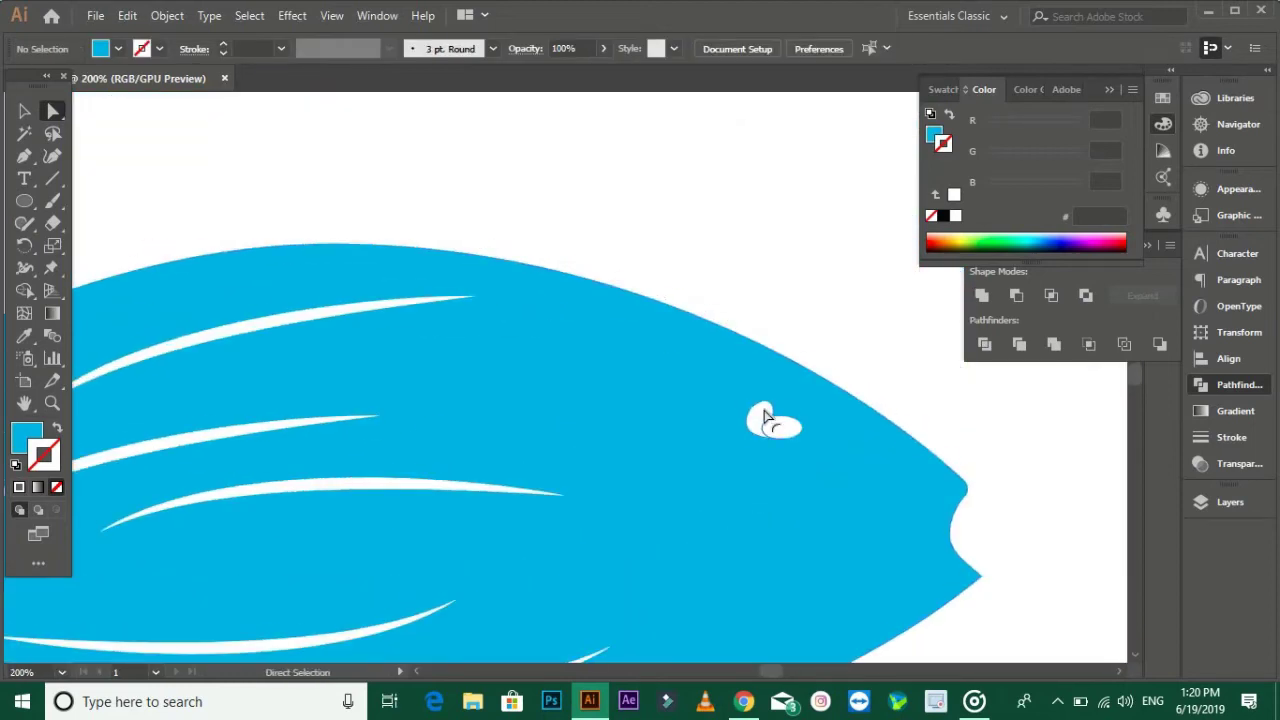
{"action": "scroll", "coordinate": [700, 420], "scroll_direction": "down", "scroll_amount": 2}
{"action": "scroll", "coordinate": [680, 412], "scroll_direction": "up", "scroll_amount": 1}
{"action": "left_click", "coordinate": [26, 112]}
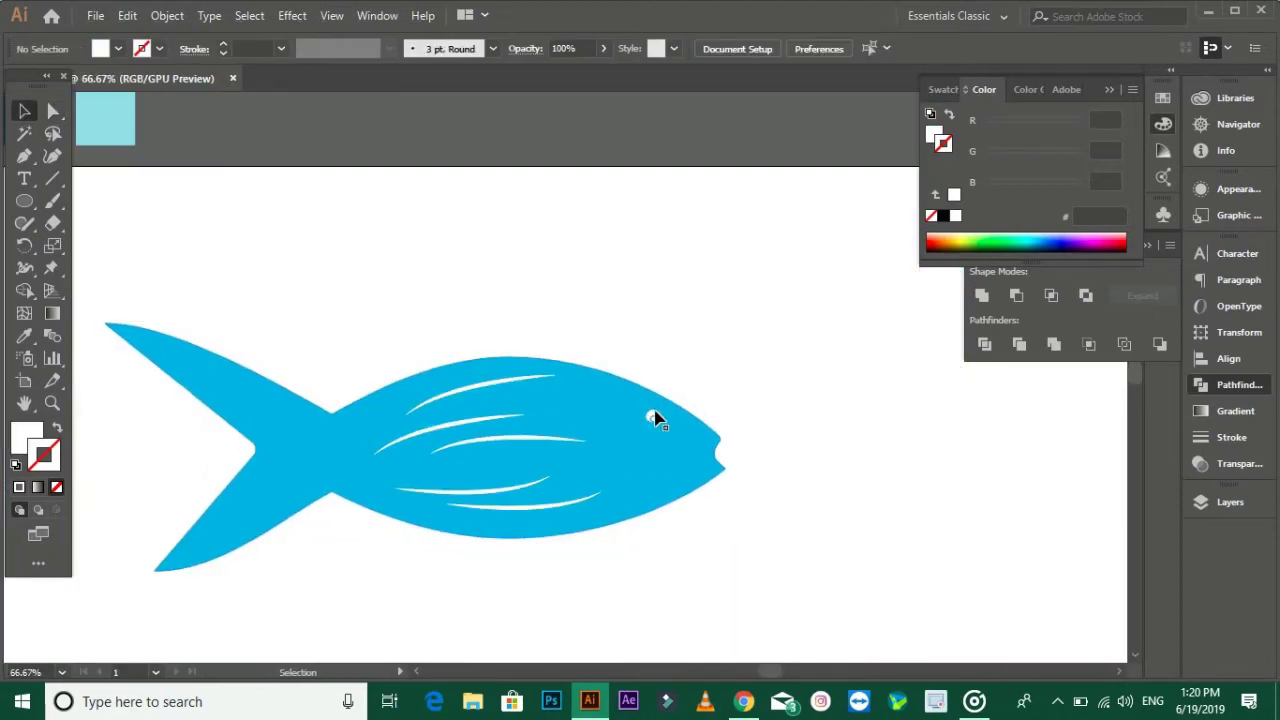
{"action": "left_click", "coordinate": [652, 418]}
Start the mouth highlight path at the upper notch, curving it down to the lower jaw.
{"action": "left_click_drag", "start_coordinate": [129, 193], "coordinate": [147, 201]}
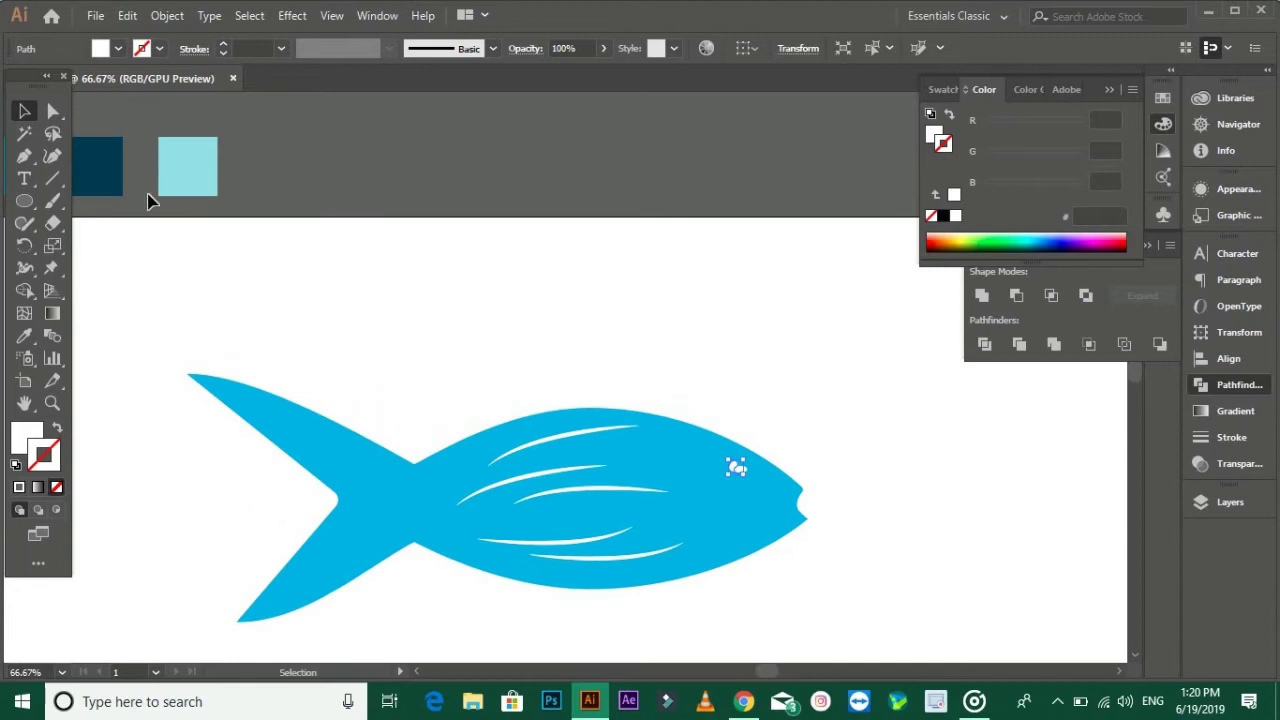
{"action": "left_click", "coordinate": [481, 180]}
{"action": "scroll", "coordinate": [774, 411], "scroll_direction": "up", "scroll_amount": 1}
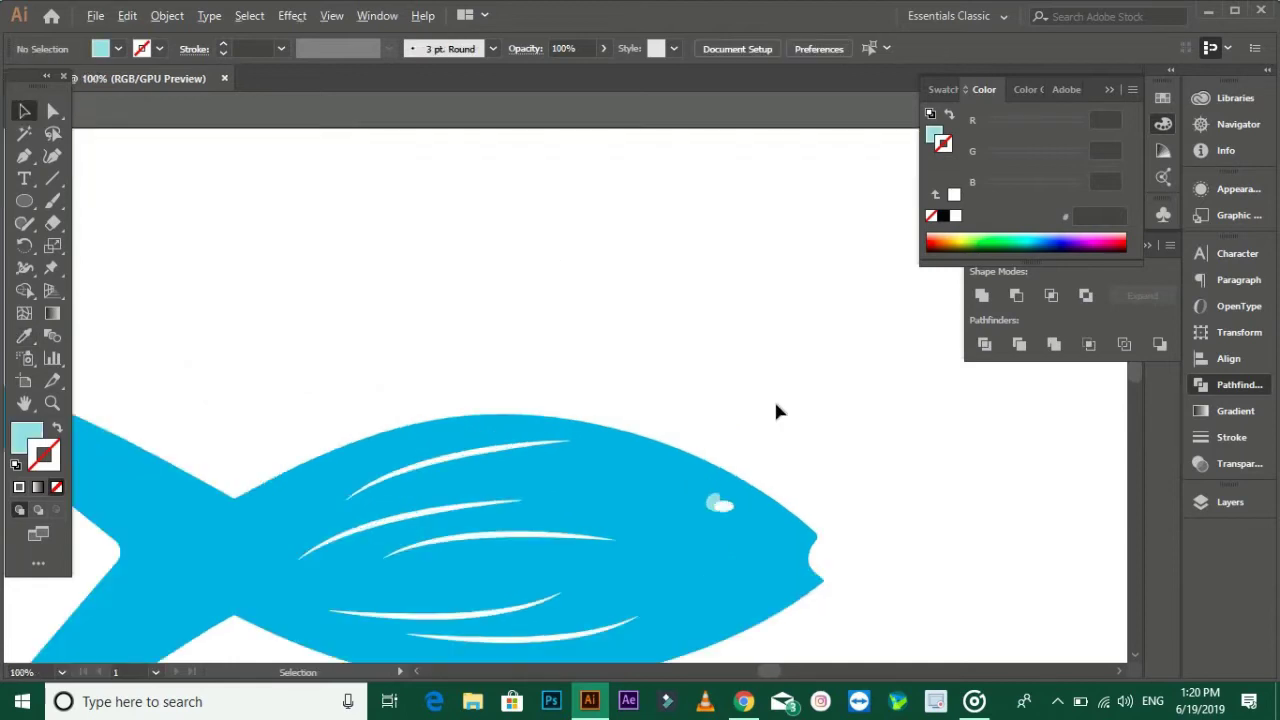
{"action": "scroll", "coordinate": [817, 280], "scroll_direction": "up", "scroll_amount": 1}
{"action": "scroll", "coordinate": [878, 315], "scroll_direction": "down", "scroll_amount": 1}
{"action": "scroll", "coordinate": [901, 387], "scroll_direction": "up", "scroll_amount": 1}
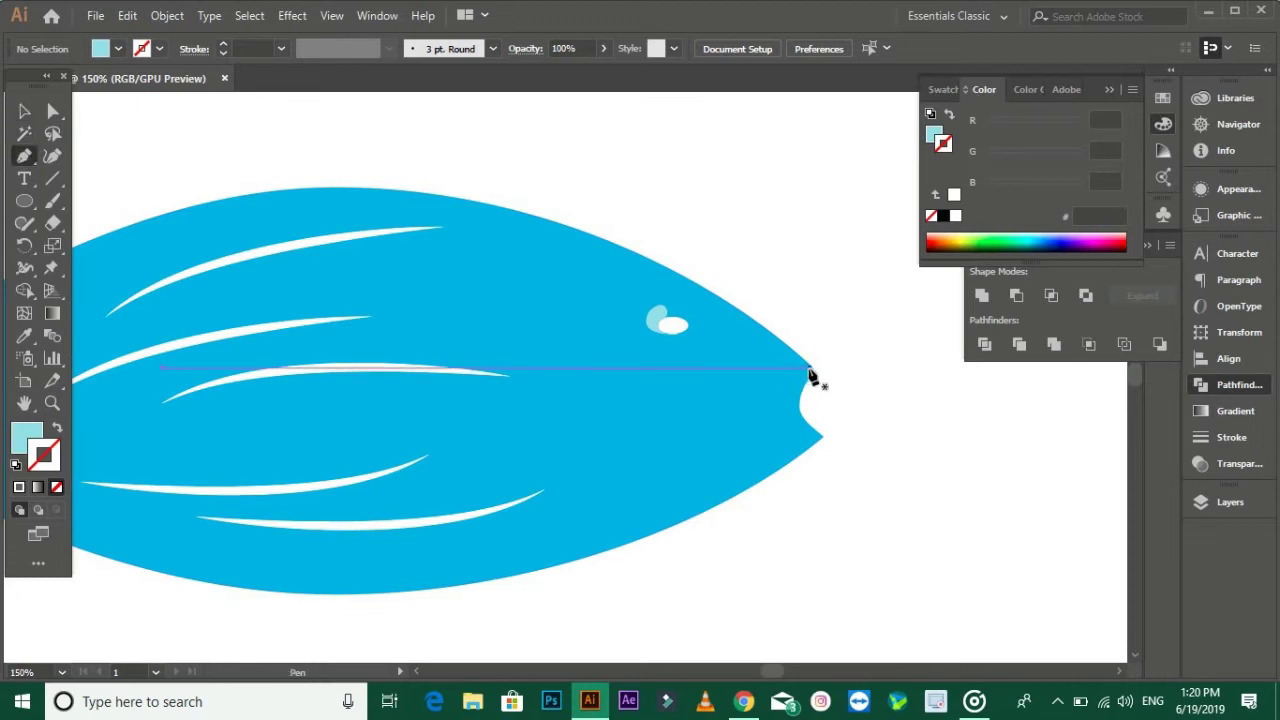
{"action": "left_click", "coordinate": [809, 368]}
{"action": "left_click", "coordinate": [821, 434]}
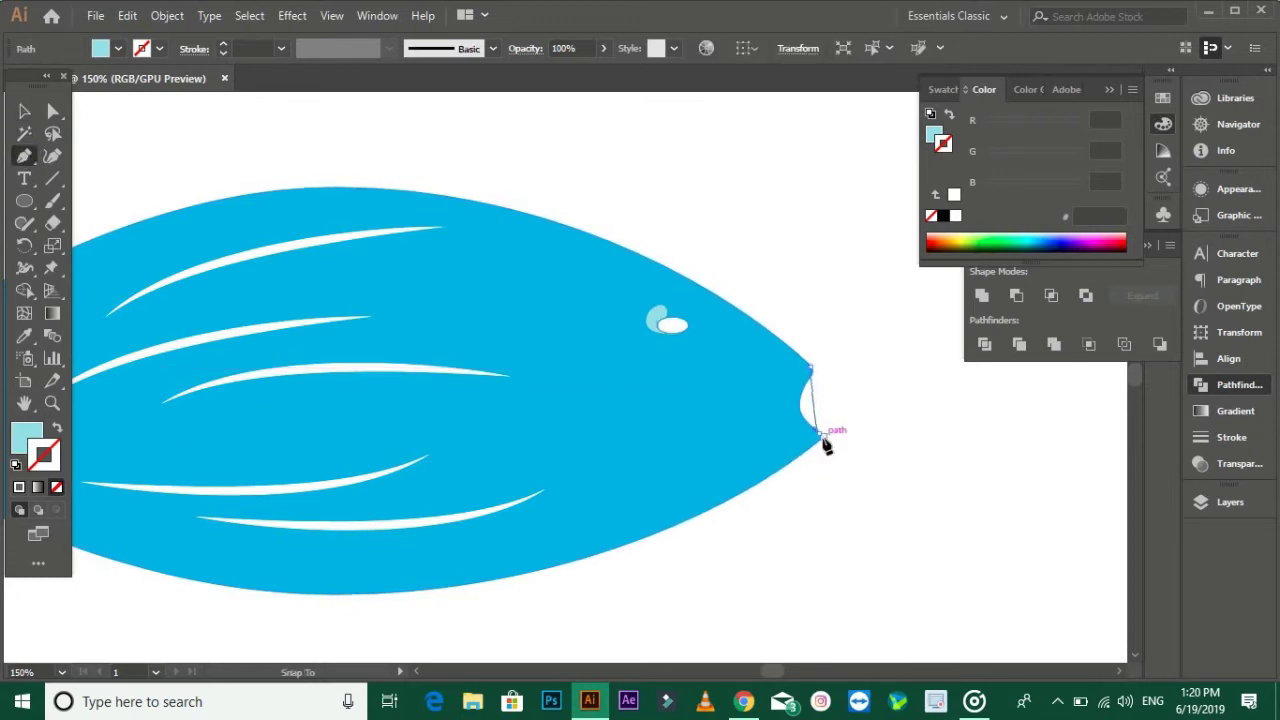
{"action": "left_click_drag", "start_coordinate": [821, 437], "coordinate": [909, 452]}
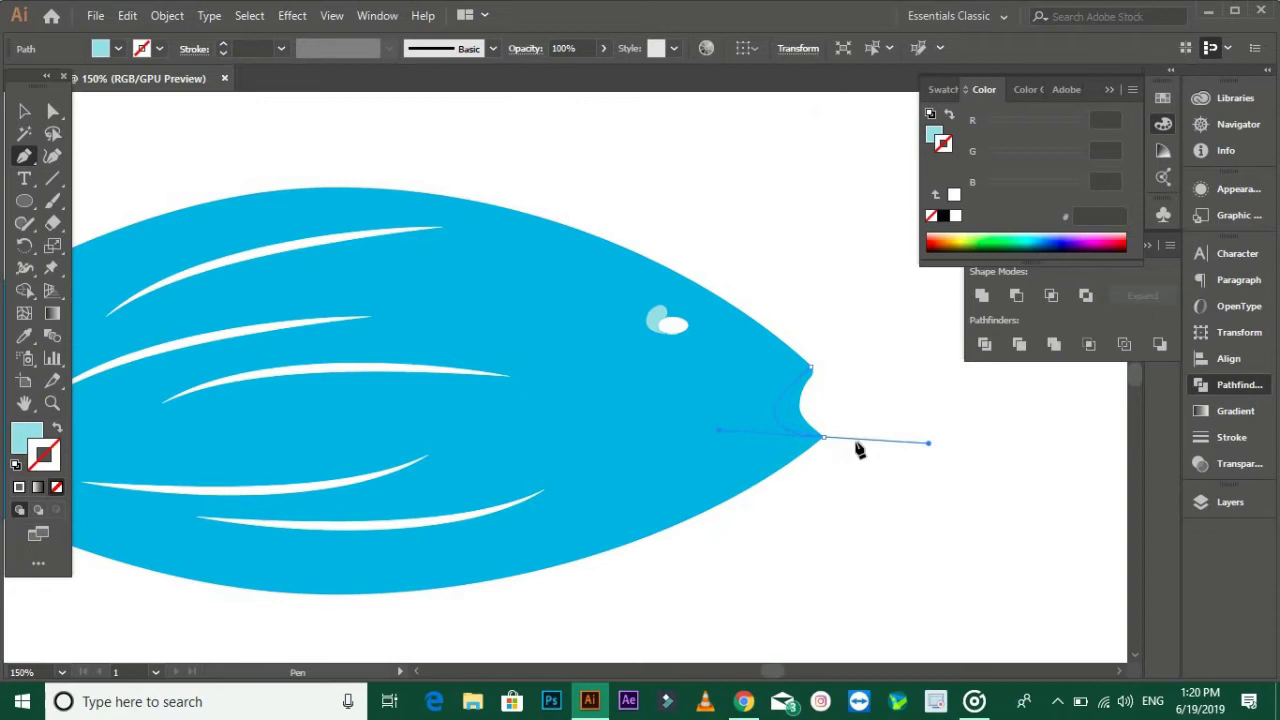
{"action": "left_click", "coordinate": [822, 437]}
Add a curved point along the mouth edge, close the shape and fill it light blue.
{"action": "scroll", "coordinate": [840, 440], "scroll_direction": "left", "scroll_amount": 3}
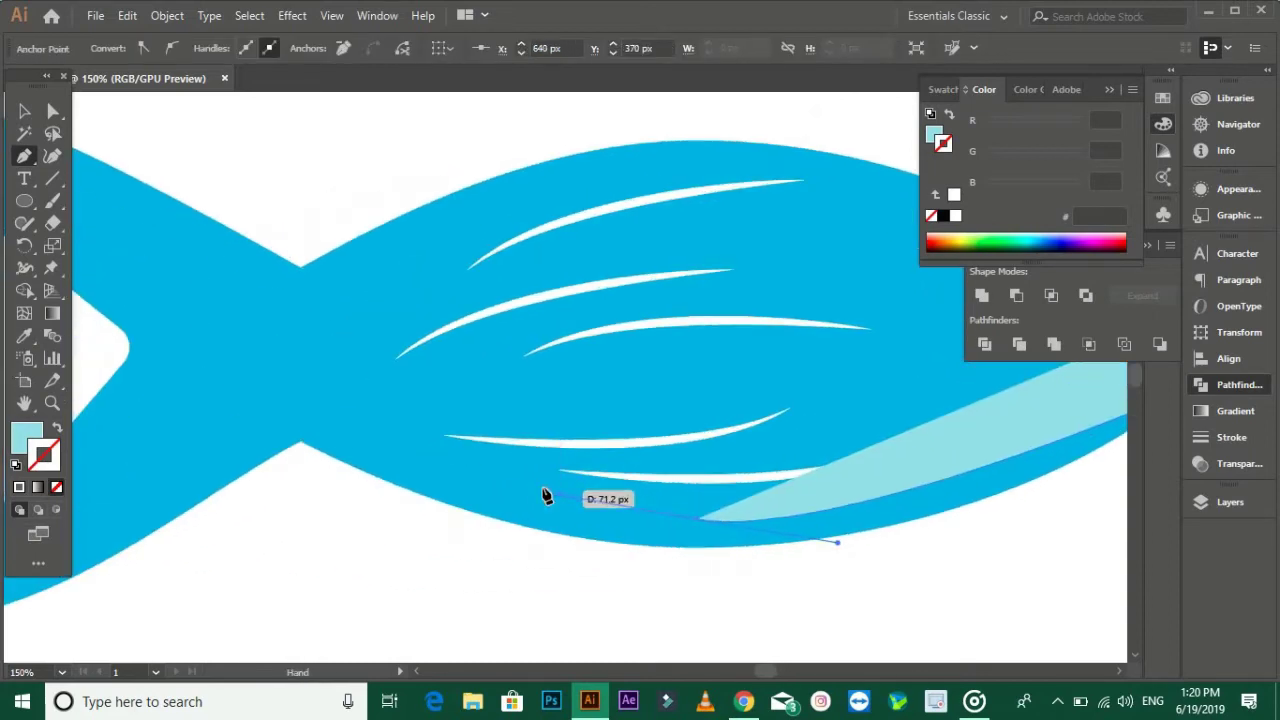
{"action": "left_click_drag", "start_coordinate": [371, 509], "coordinate": [306, 457]}
{"action": "key", "text": "ctrl+plus"}
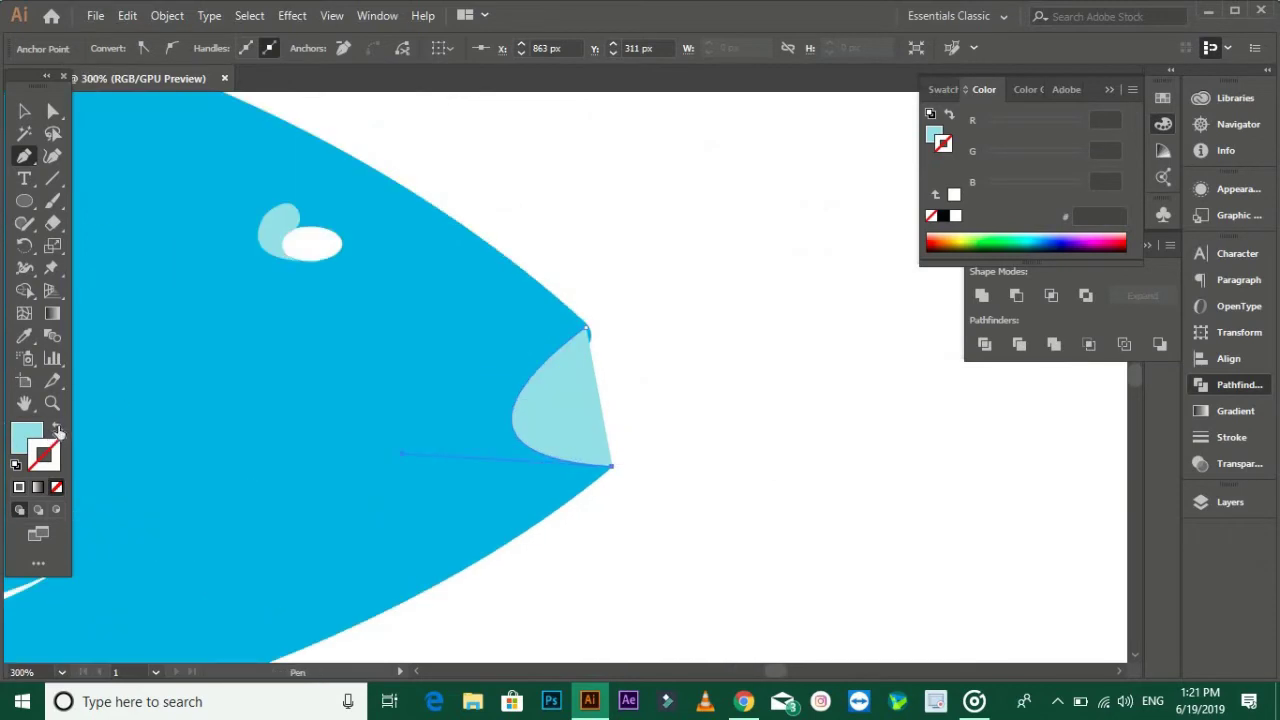
{"action": "left_click", "coordinate": [57, 430]}
{"action": "scroll", "coordinate": [597, 343], "scroll_direction": "up", "scroll_amount": 2}
{"action": "left_click_drag", "start_coordinate": [581, 371], "coordinate": [686, 205]}
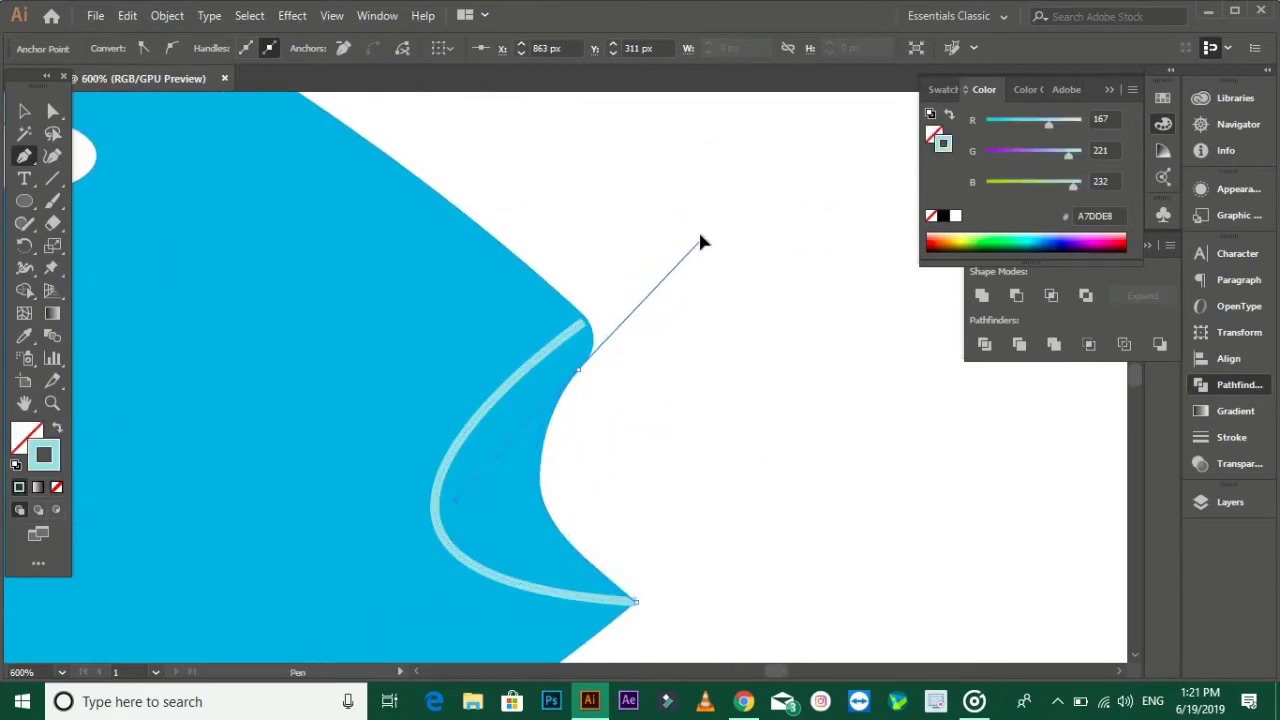
{"action": "left_click", "coordinate": [582, 368]}
{"action": "scroll", "coordinate": [600, 351], "scroll_direction": "up", "scroll_amount": 2}
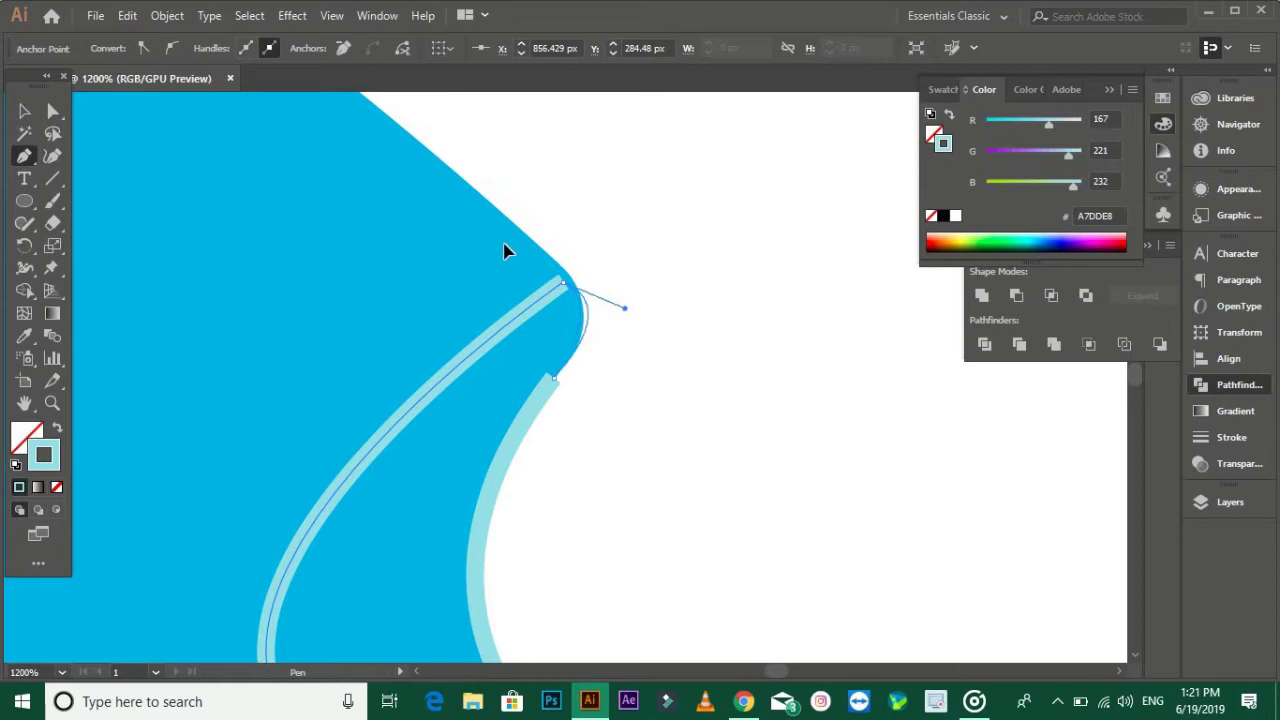
{"action": "key", "text": "ctrl+j"}
{"action": "left_click", "coordinate": [57, 429]}
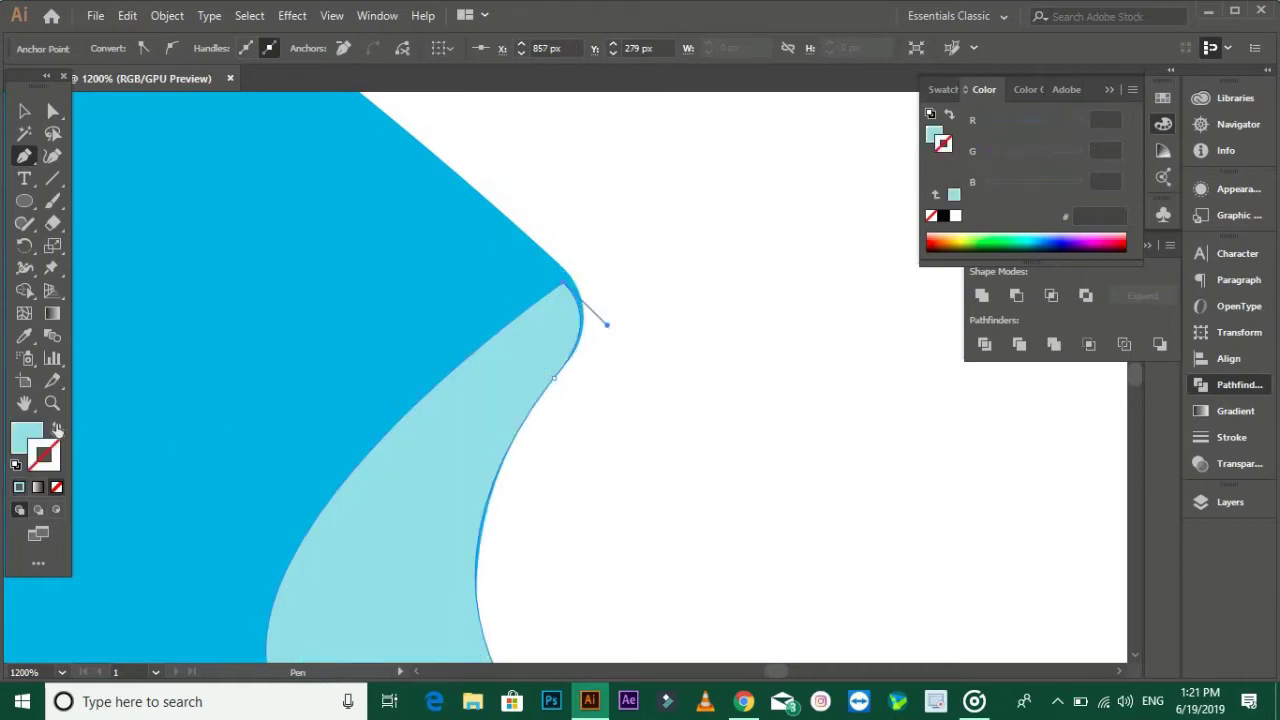
Try reshaping the highlight's top corner curve, then undo that adjustment.
{"action": "key", "text": "a"}
{"action": "left_click", "coordinate": [565, 285]}
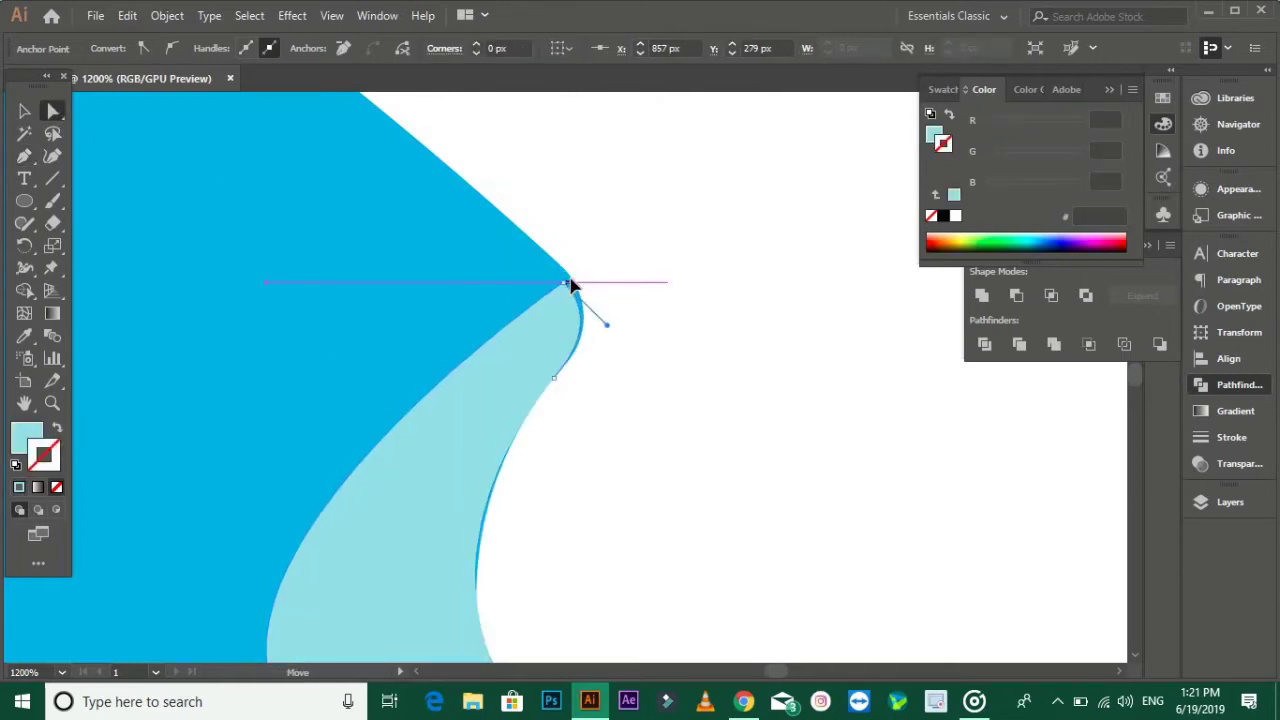
{"action": "scroll", "coordinate": [587, 366], "scroll_direction": "up", "scroll_amount": 3}
{"action": "left_click_drag", "start_coordinate": [632, 408], "coordinate": [616, 348]}
{"action": "left_click", "coordinate": [618, 348]}
{"action": "key", "text": "ctrl+z"}
{"action": "left_click", "coordinate": [521, 296]}
{"action": "left_click", "coordinate": [521, 296]}
{"action": "left_click", "coordinate": [617, 277]}
Bend the highlight's inner edge into a deep curve from its corner point.
{"action": "scroll", "coordinate": [618, 280], "scroll_direction": "down", "scroll_amount": 5}
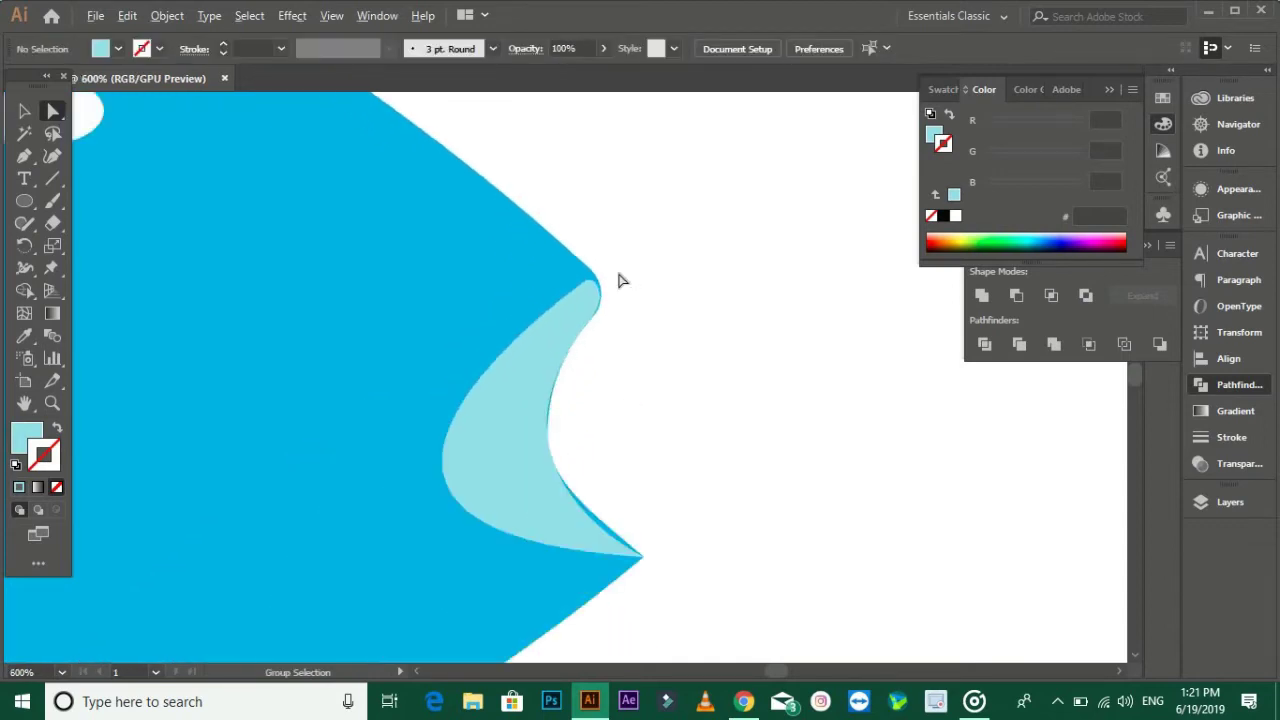
{"action": "scroll", "coordinate": [618, 280], "scroll_direction": "up", "scroll_amount": 3}
{"action": "scroll", "coordinate": [620, 323], "scroll_direction": "up", "scroll_amount": 2}
{"action": "left_click", "coordinate": [680, 442]}
{"action": "mouse_move", "coordinate": [248, 408]}
{"action": "left_mouse_down"}
{"action": "mouse_move", "coordinate": [268, 377]}
{"action": "mouse_move", "coordinate": [296, 383]}
{"action": "mouse_move", "coordinate": [248, 352]}
{"action": "left_mouse_up"}
{"action": "scroll", "coordinate": [271, 420], "scroll_direction": "down", "scroll_amount": 1}
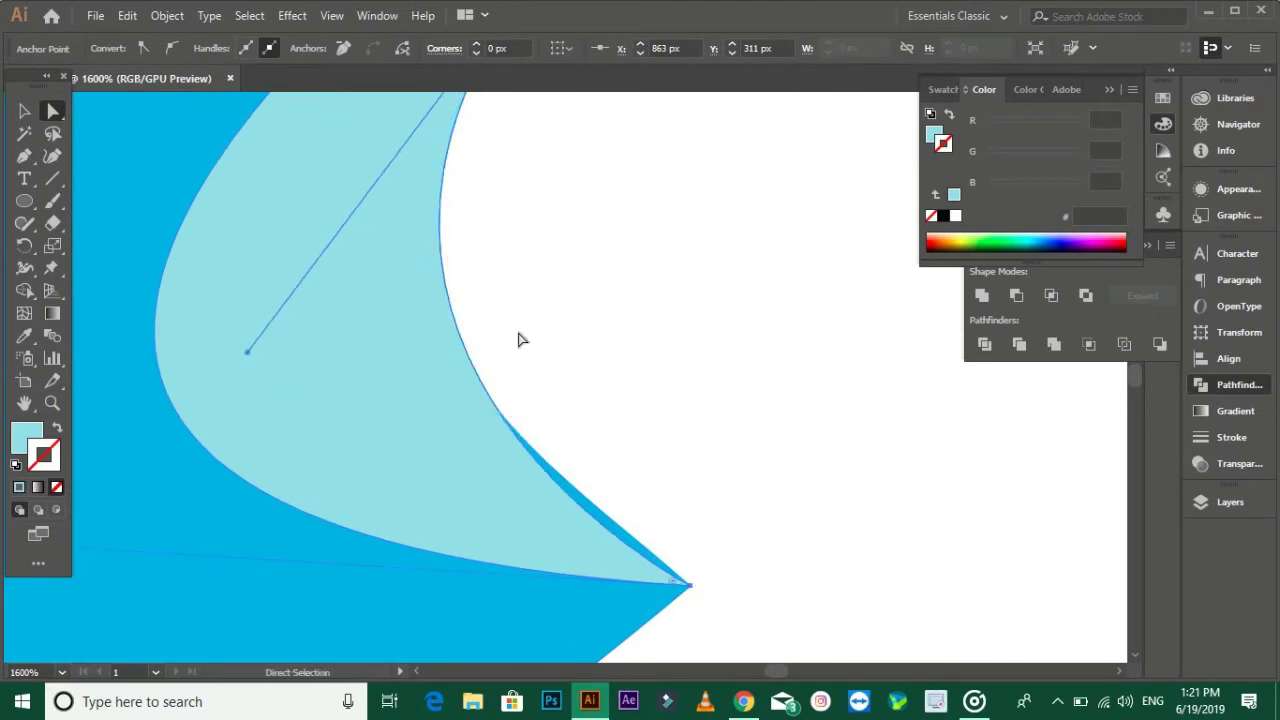
{"action": "left_click", "coordinate": [657, 443]}
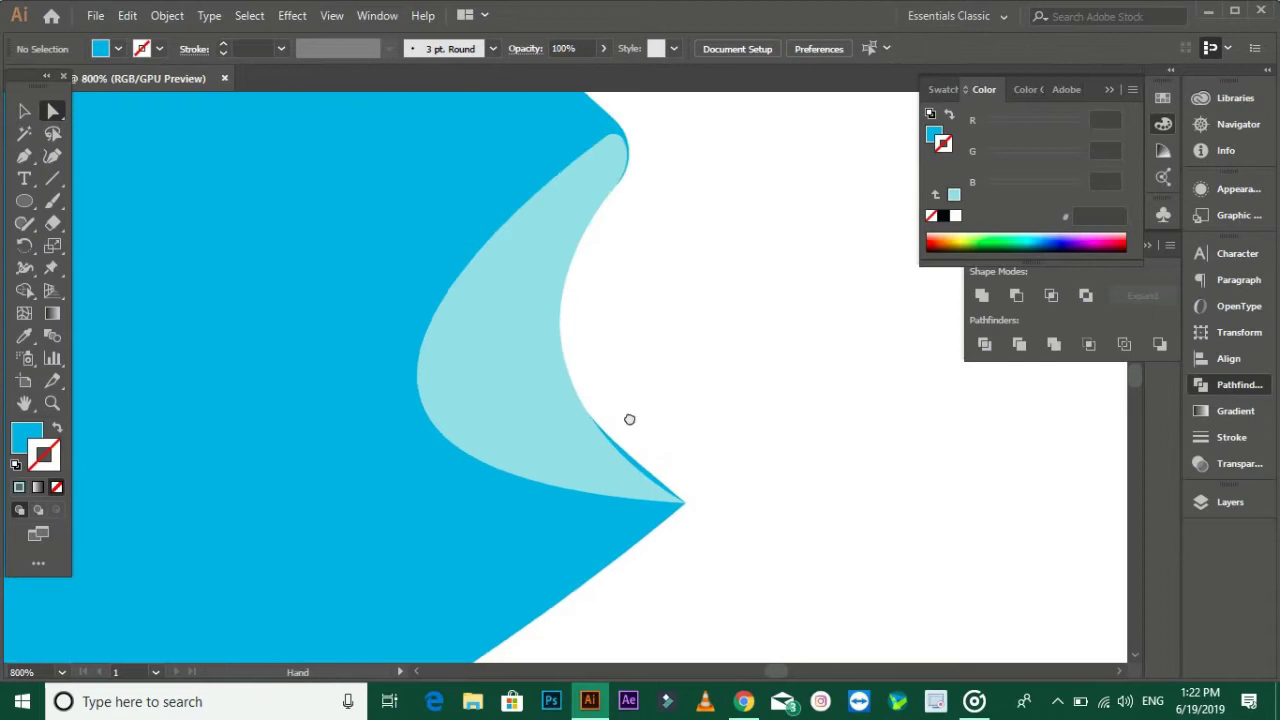
{"action": "left_click_drag", "start_coordinate": [657, 443], "coordinate": [446, 404]}
Refine the lower tip's handles, flattening the left one to horizontal, and smooth the inner curve.
{"action": "left_click", "coordinate": [546, 550]}
{"action": "scroll", "coordinate": [560, 545], "scroll_direction": "up", "scroll_amount": 1}
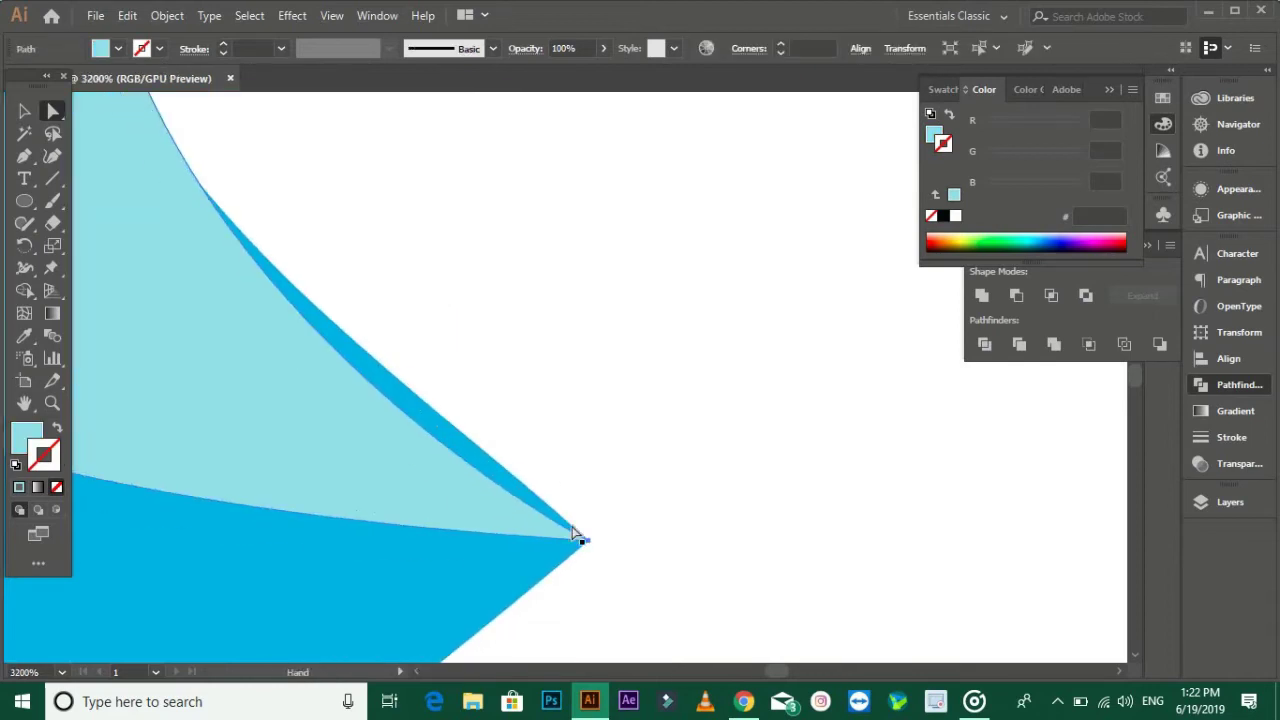
{"action": "left_click", "coordinate": [591, 548]}
{"action": "scroll", "coordinate": [263, 449], "scroll_direction": "down", "scroll_amount": 1}
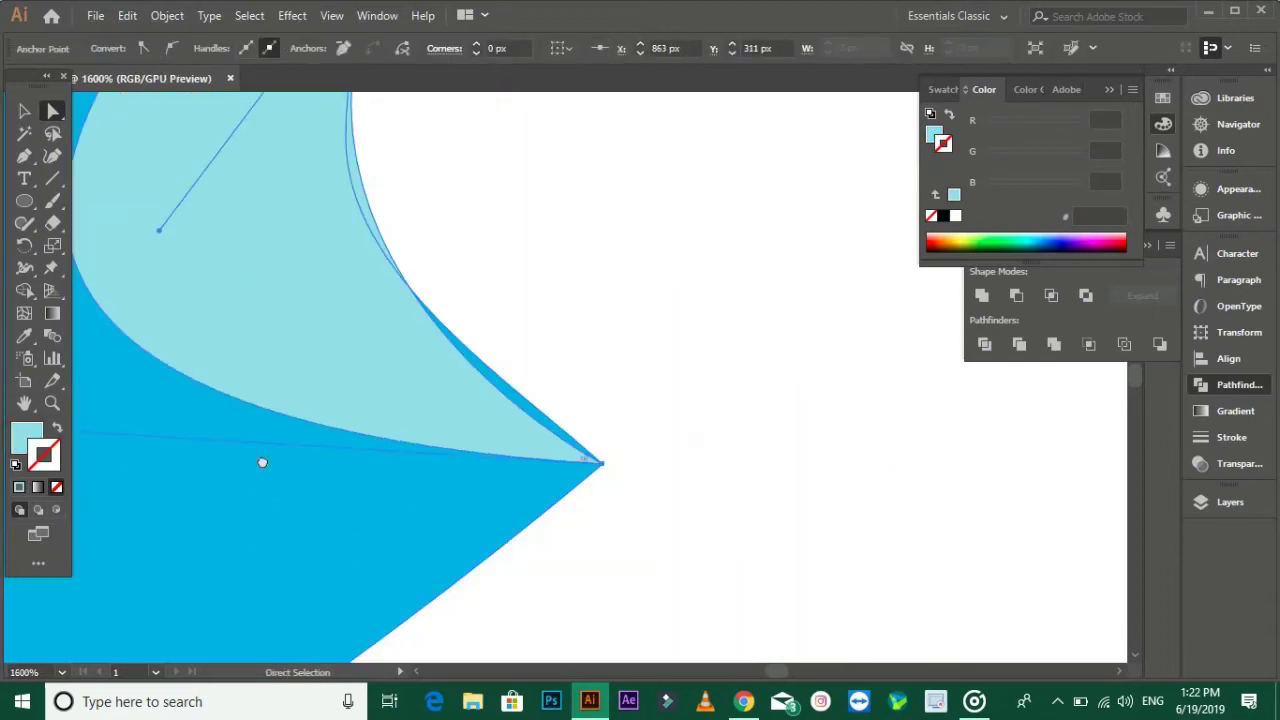
{"action": "left_click_drag", "start_coordinate": [263, 457], "coordinate": [389, 489]}
{"action": "scroll", "coordinate": [266, 460], "scroll_direction": "down", "scroll_amount": 1}
{"action": "left_click_drag", "start_coordinate": [108, 457], "coordinate": [115, 492]}
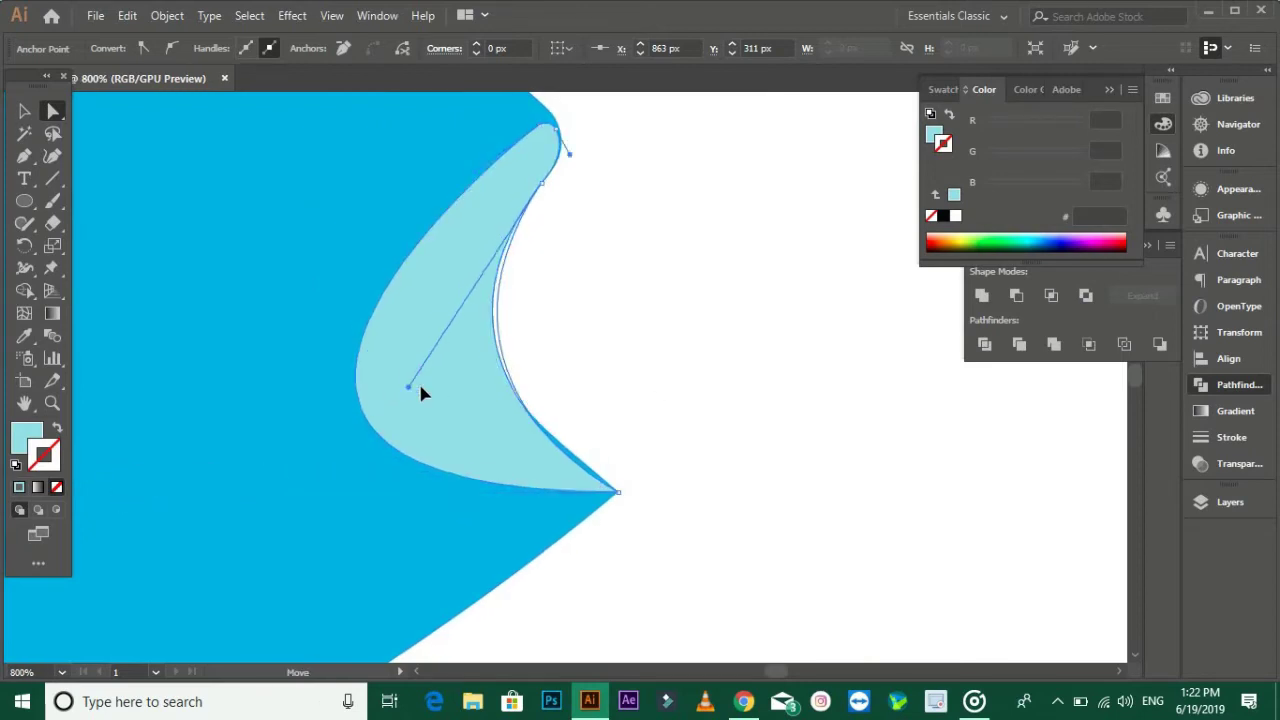
{"action": "left_click_drag", "start_coordinate": [421, 389], "coordinate": [406, 353]}
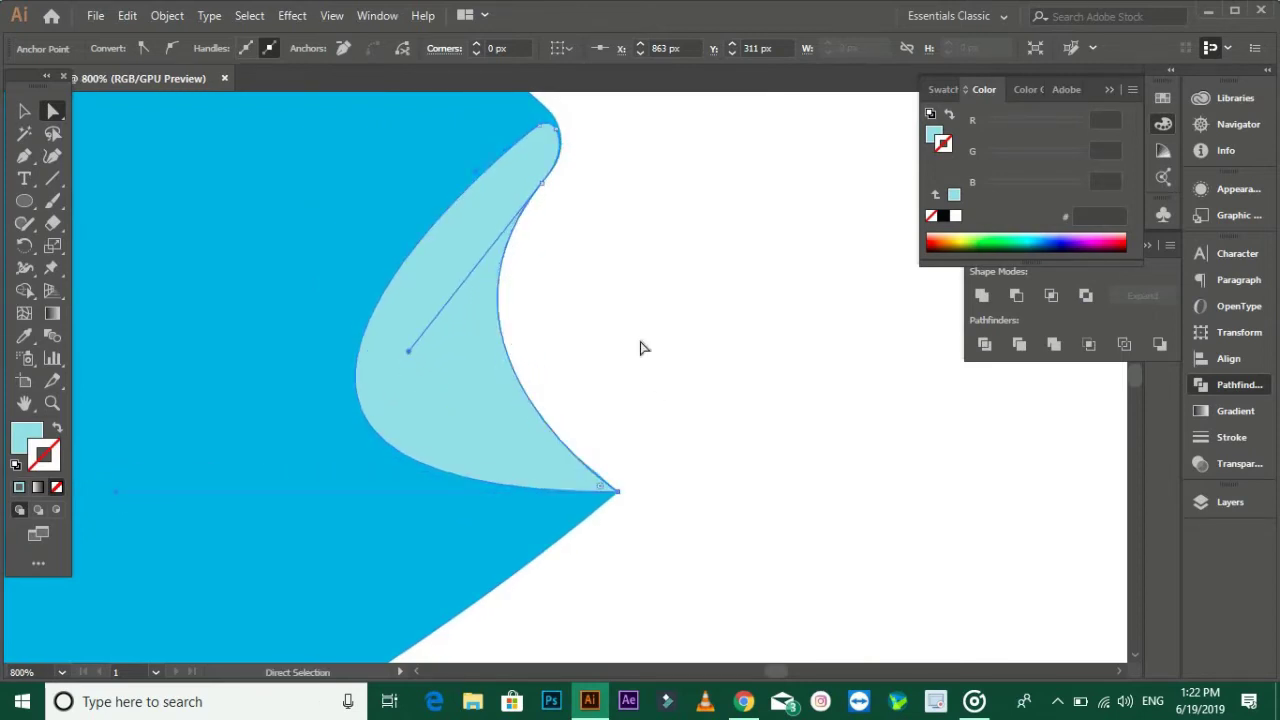
{"action": "left_click", "coordinate": [643, 347]}
{"action": "scroll", "coordinate": [640, 371], "scroll_direction": "down", "scroll_amount": 3}
{"action": "scroll", "coordinate": [766, 400], "scroll_direction": "down", "scroll_amount": 1}
{"action": "scroll", "coordinate": [917, 469], "scroll_direction": "down", "scroll_amount": 1}
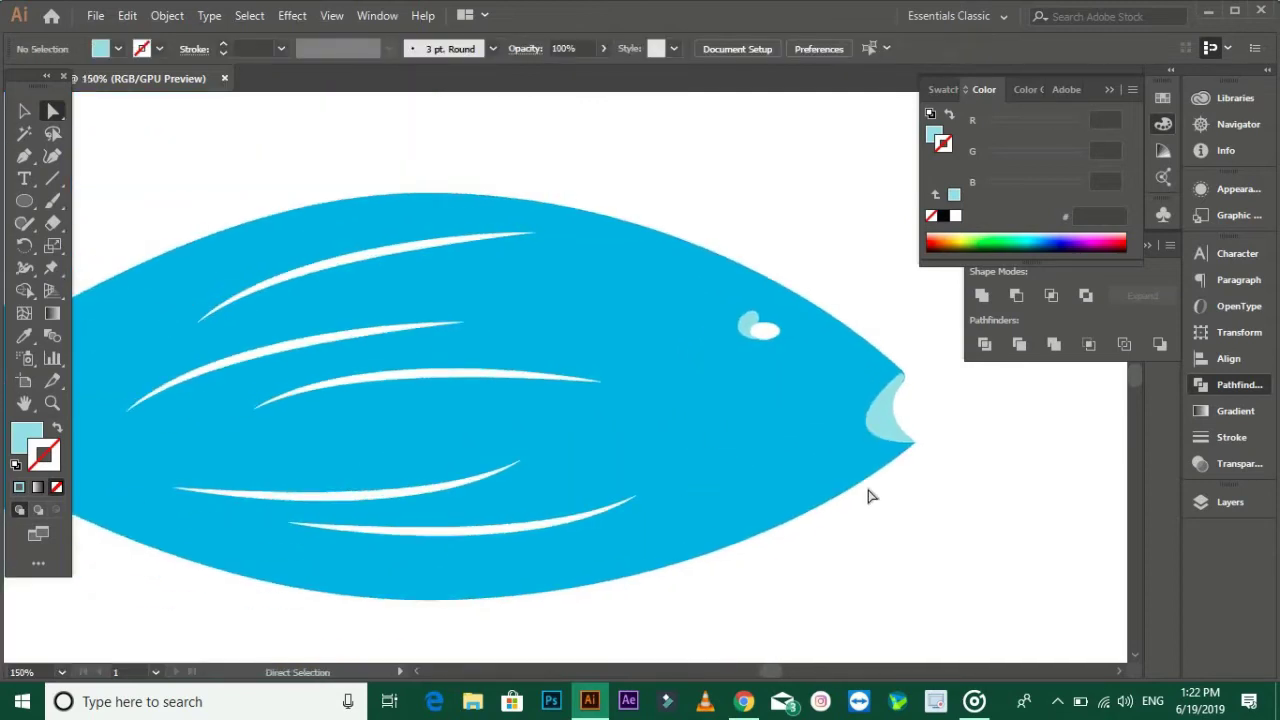
{"action": "scroll", "coordinate": [868, 496], "scroll_direction": "down", "scroll_amount": 1}
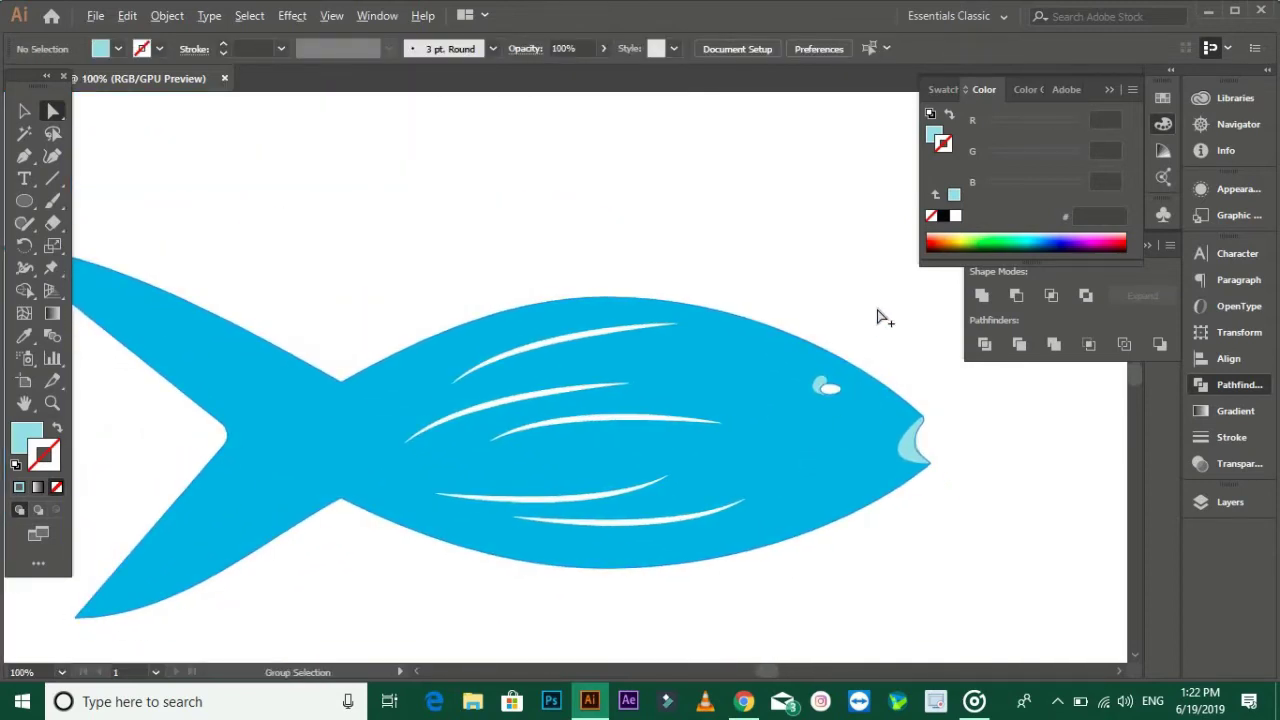
Trace a tail highlight path from the upper tail tip, curving along the lower tail edge.
{"action": "scroll", "coordinate": [880, 370], "scroll_direction": "down", "scroll_amount": 1}
{"action": "scroll", "coordinate": [371, 457], "scroll_direction": "up", "scroll_amount": 2}
{"action": "scroll", "coordinate": [400, 500], "scroll_direction": "down", "scroll_amount": 2}
{"action": "left_click", "coordinate": [263, 122]}
{"action": "key", "text": "p"}
{"action": "scroll", "coordinate": [300, 305], "scroll_direction": "up", "scroll_amount": 1}
{"action": "left_click", "coordinate": [270, 329]}
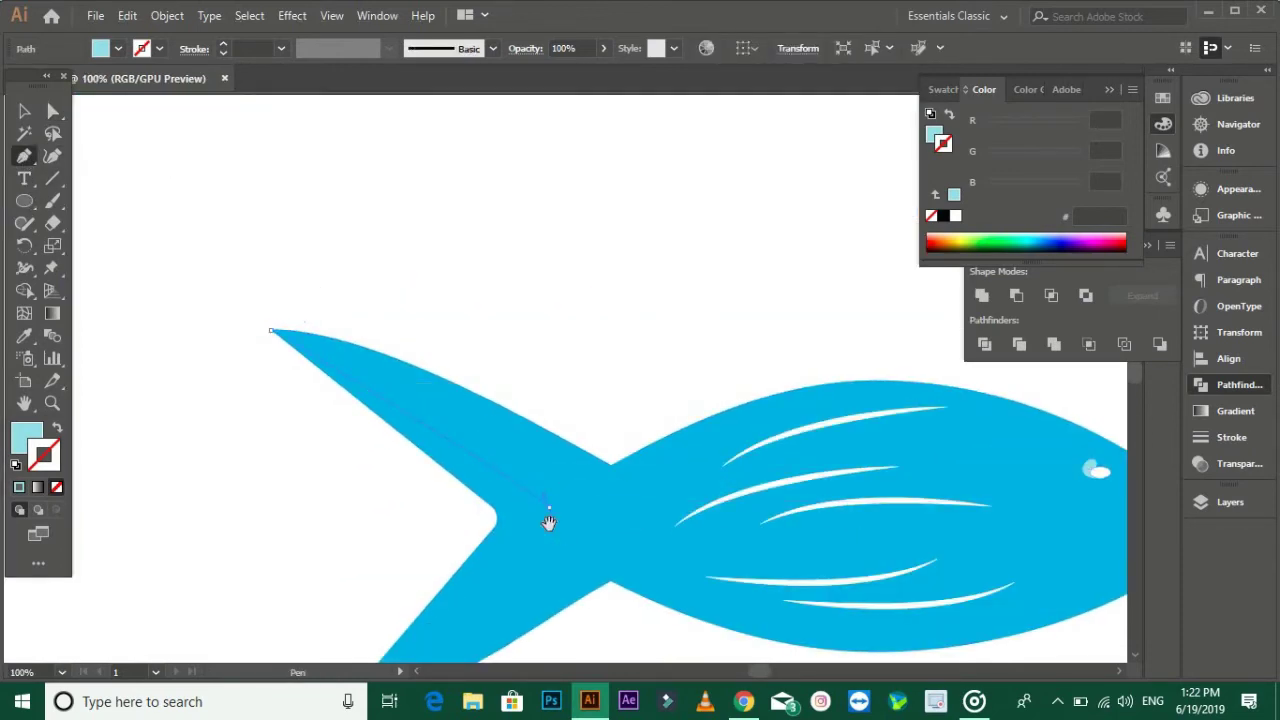
{"action": "left_click_drag", "start_coordinate": [549, 521], "coordinate": [739, 376]}
{"action": "left_click_drag", "start_coordinate": [536, 556], "coordinate": [507, 558]}
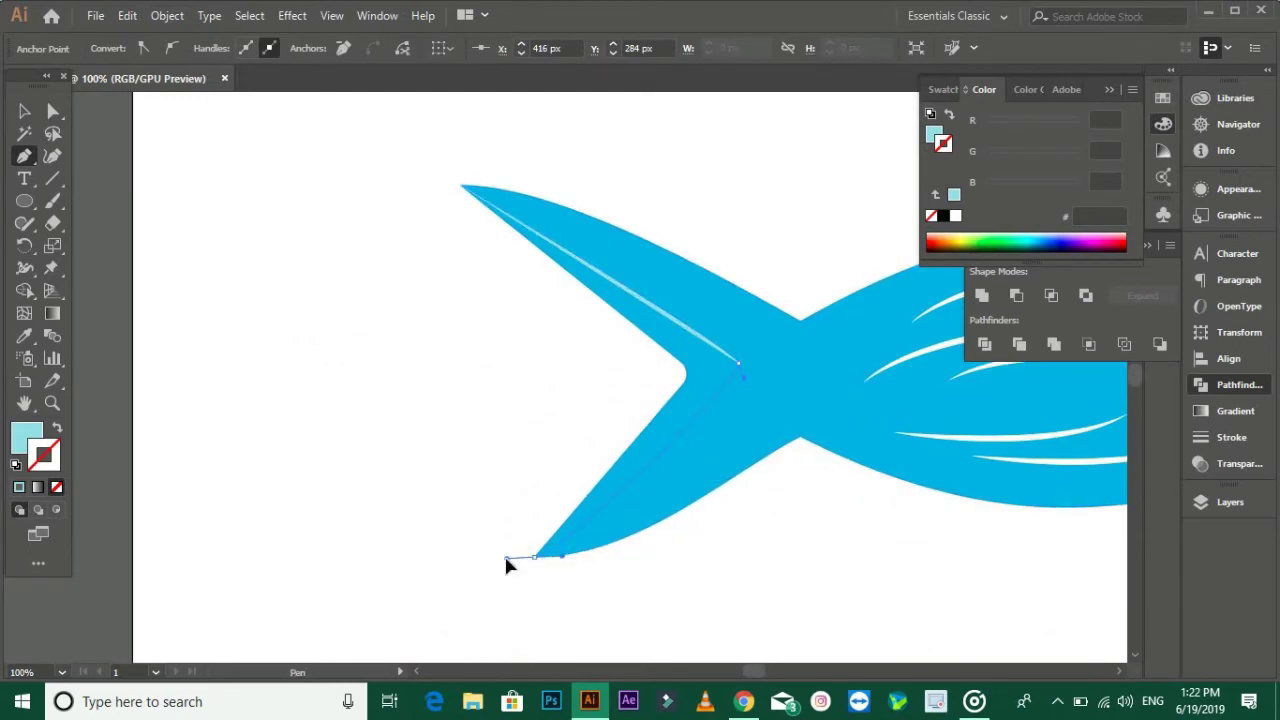
Set the stroke to None, add the inner corner point and close the tail shape.
{"action": "left_click", "coordinate": [57, 428]}
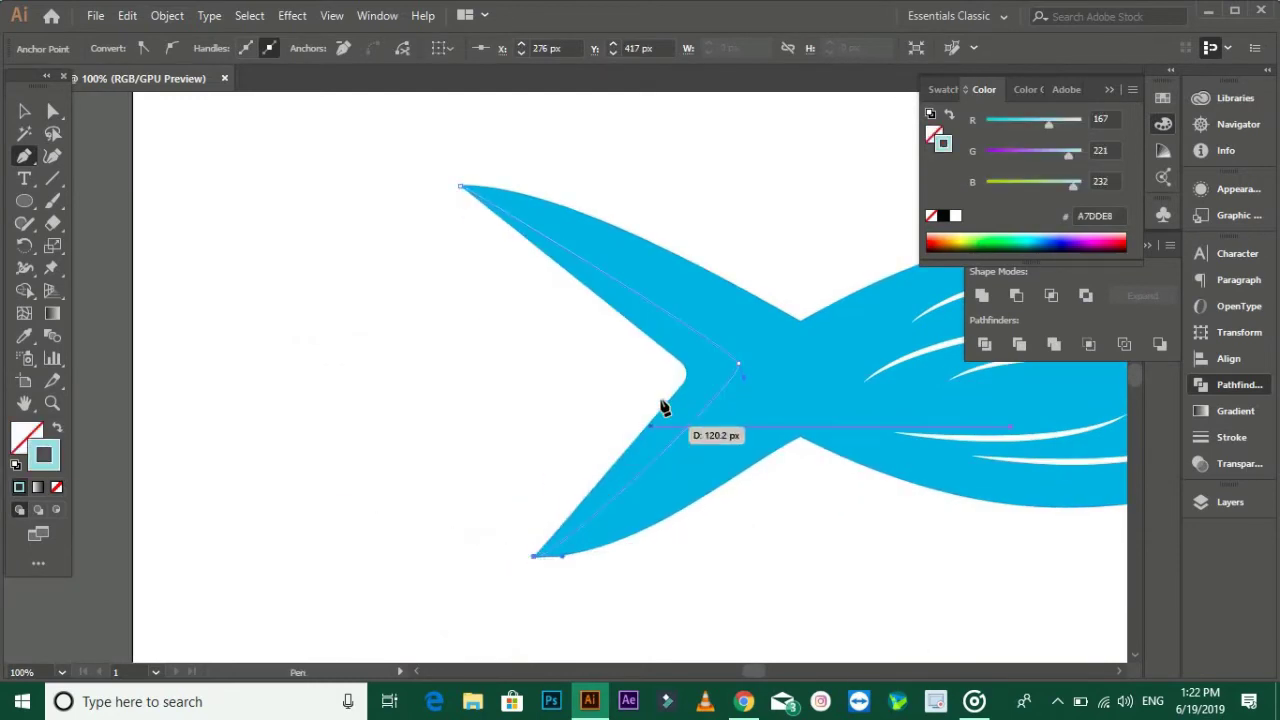
{"action": "left_click", "coordinate": [56, 487]}
{"action": "scroll", "coordinate": [686, 391], "scroll_direction": "up", "scroll_amount": 2}
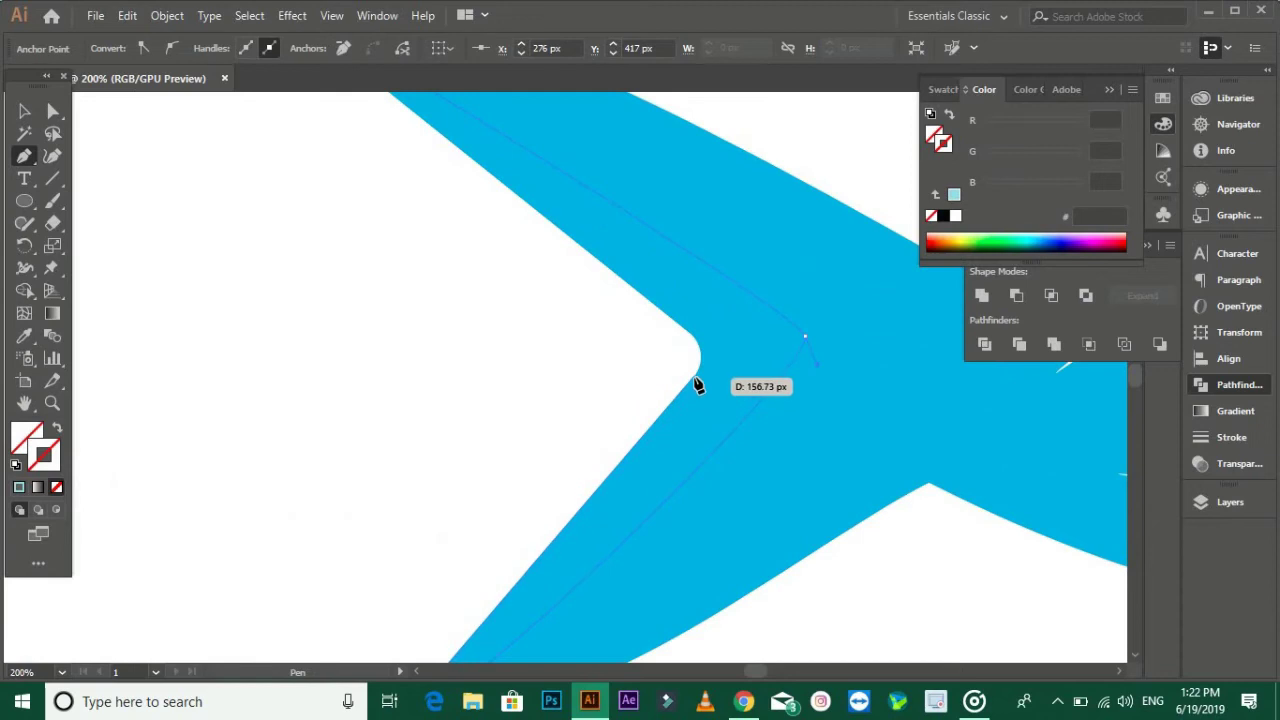
{"action": "left_click", "coordinate": [694, 377]}
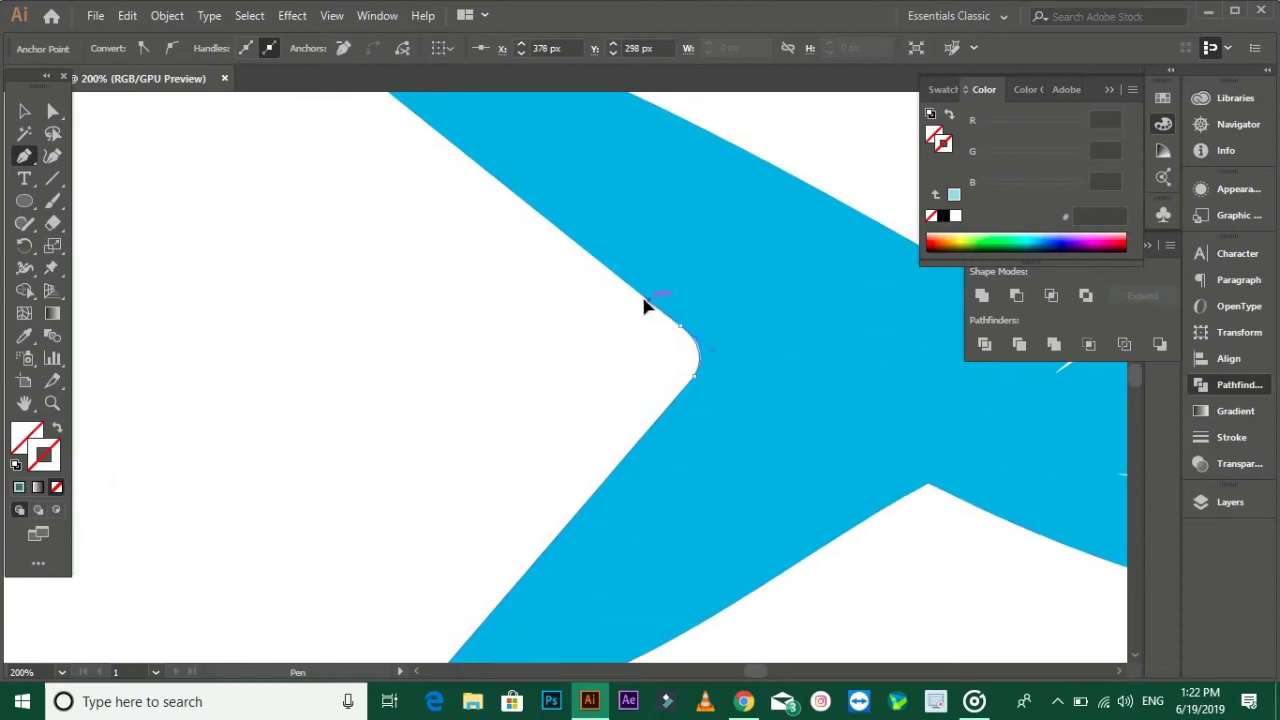
{"action": "left_click_drag", "start_coordinate": [644, 307], "coordinate": [775, 447]}
{"action": "left_click", "coordinate": [379, 114]}
Fill the tail highlight shape with the light-blue swatch.
{"action": "left_click", "coordinate": [24, 336]}
{"action": "key", "text": "ctrl+minus"}
{"action": "key", "text": "ctrl+minus"}
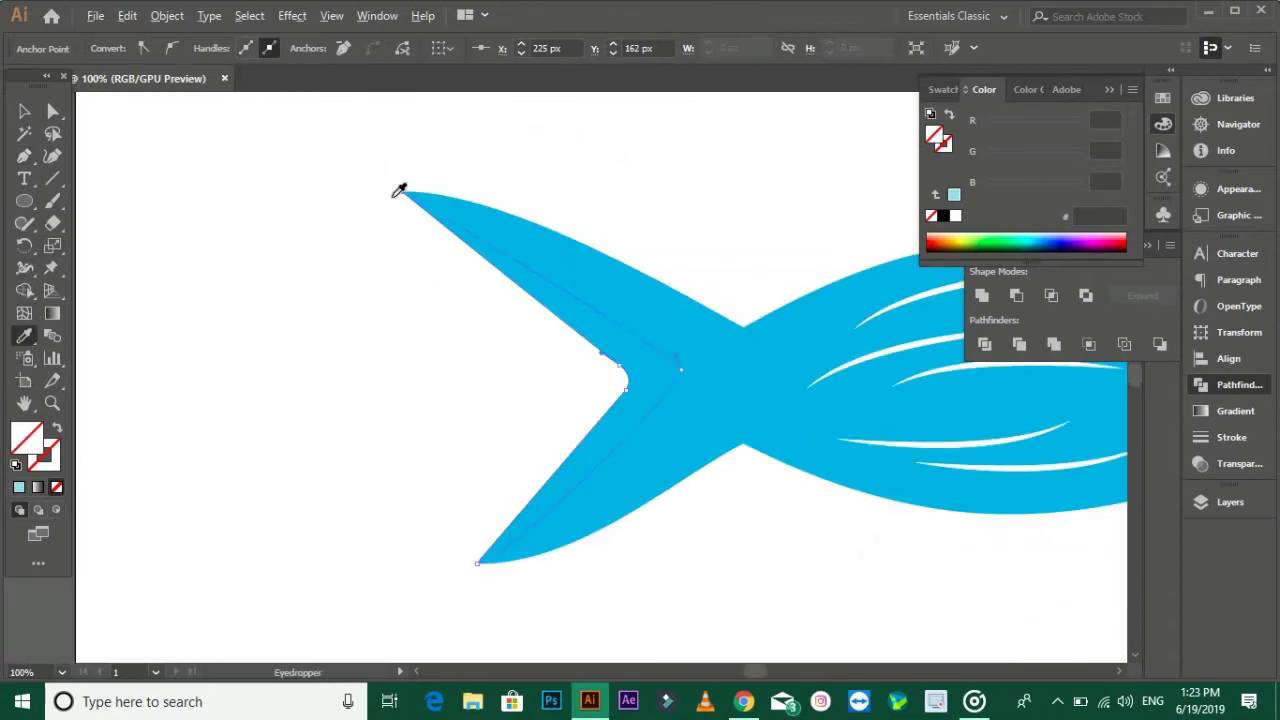
{"action": "scroll", "coordinate": [240, 149], "scroll_direction": "up", "scroll_amount": 5}
{"action": "scroll", "coordinate": [240, 149], "scroll_direction": "right", "scroll_amount": 5}
{"action": "left_click", "coordinate": [240, 149]}
{"action": "key", "text": "v"}
{"action": "scroll", "coordinate": [403, 277], "scroll_direction": "down", "scroll_amount": 3}
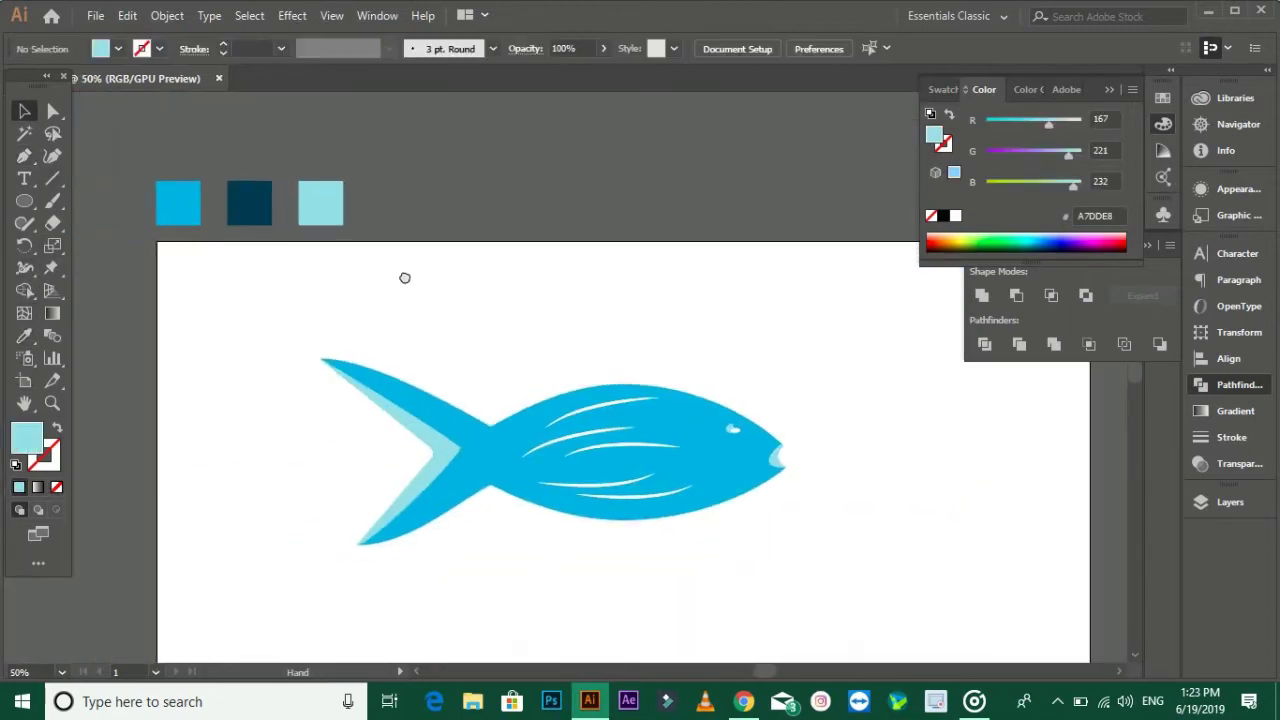
{"action": "scroll", "coordinate": [691, 354], "scroll_direction": "up", "scroll_amount": 2}
{"action": "scroll", "coordinate": [777, 194], "scroll_direction": "up", "scroll_amount": 2}
Adjust an anchor point of the tail highlight with Direct Selection.
{"action": "left_click_drag", "start_coordinate": [777, 194], "coordinate": [738, 273]}
{"action": "mouse_move", "coordinate": [290, 463]}
{"action": "left_mouse_down"}
{"action": "mouse_move", "coordinate": [514, 403]}
{"action": "mouse_move", "coordinate": [556, 405]}
{"action": "left_mouse_up"}
{"action": "left_click", "coordinate": [530, 405]}
{"action": "key", "text": "a"}
{"action": "left_click", "coordinate": [534, 277]}
{"action": "key", "text": "ctrl+minus"}
{"action": "key", "text": "ctrl+minus"}
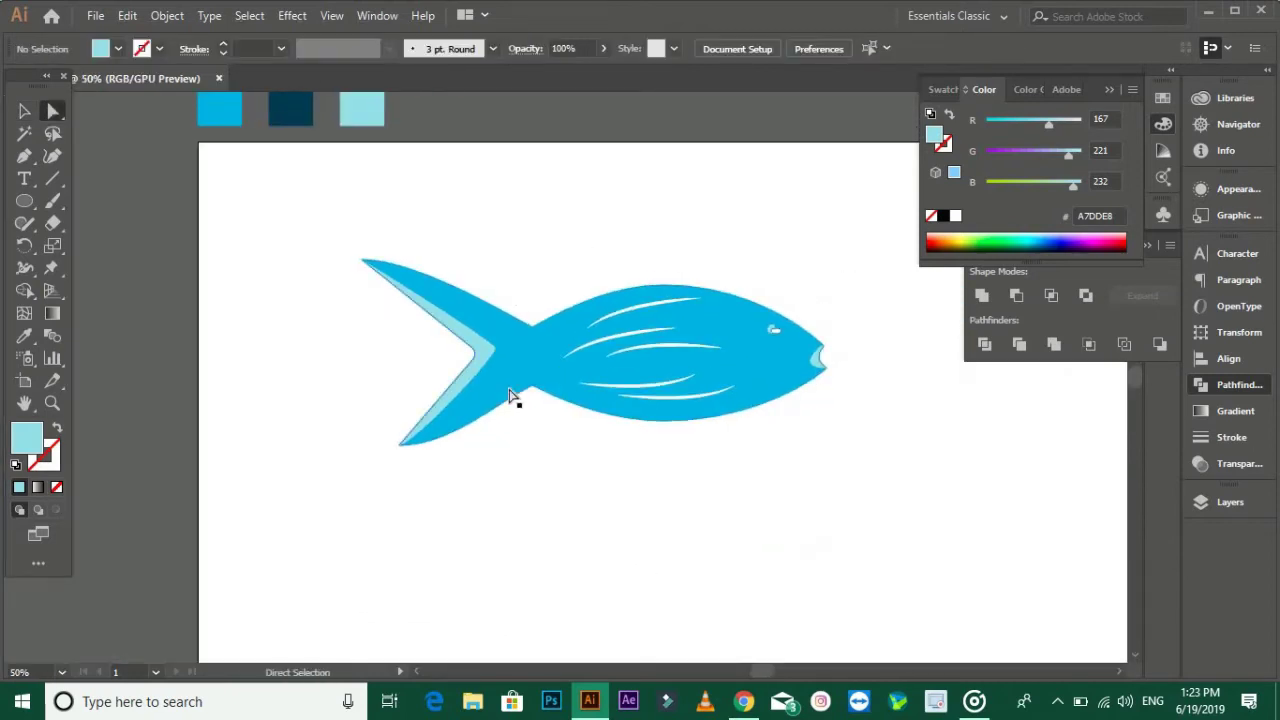
Begin a back highlight path with two points on the upper body and no stroke.
{"action": "key", "text": "ctrl+plus"}
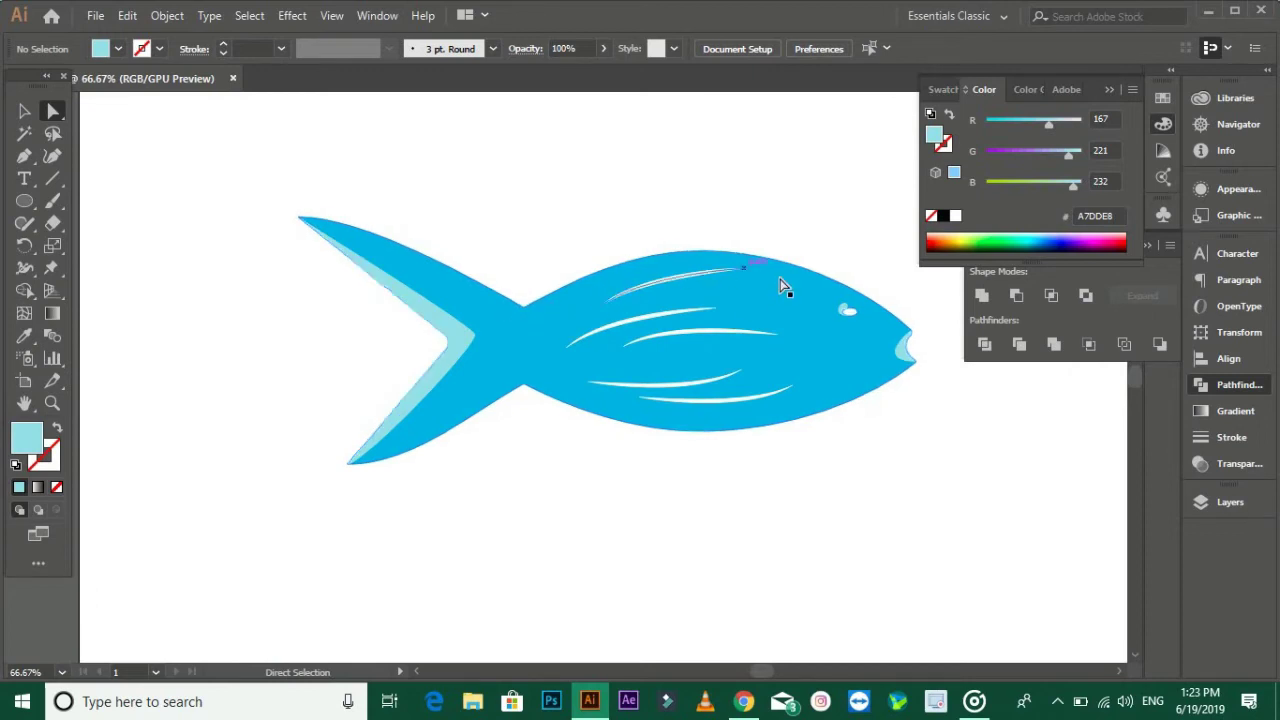
{"action": "key", "text": "p"}
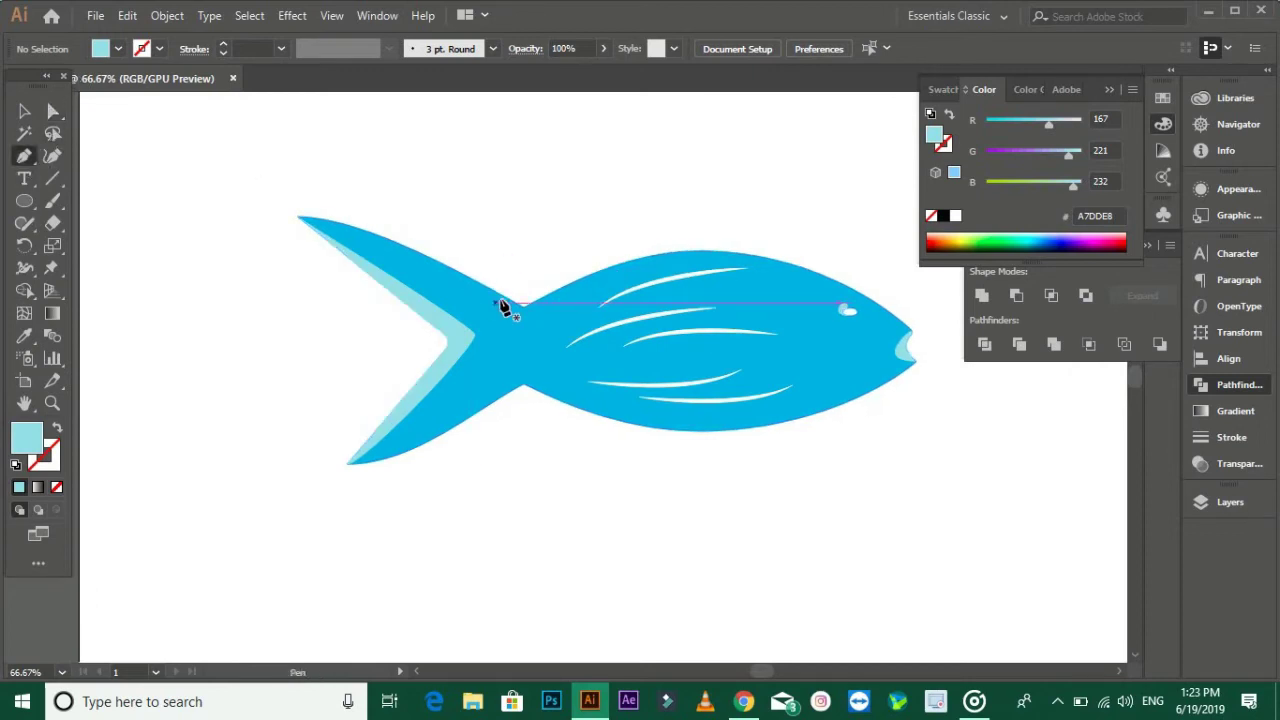
{"action": "scroll", "coordinate": [510, 305], "scroll_direction": "up", "scroll_amount": 3}
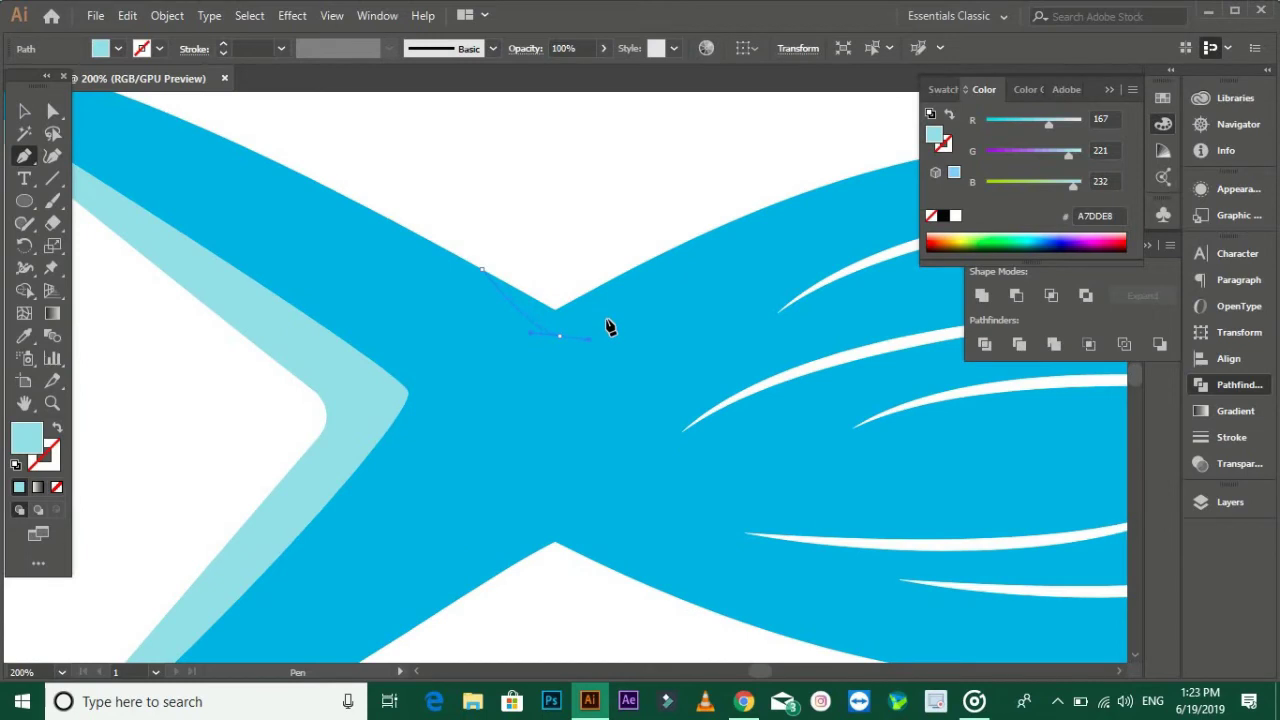
{"action": "scroll", "coordinate": [720, 260], "scroll_direction": "down", "scroll_amount": 1}
{"action": "scroll", "coordinate": [706, 274], "scroll_direction": "down", "scroll_amount": 1}
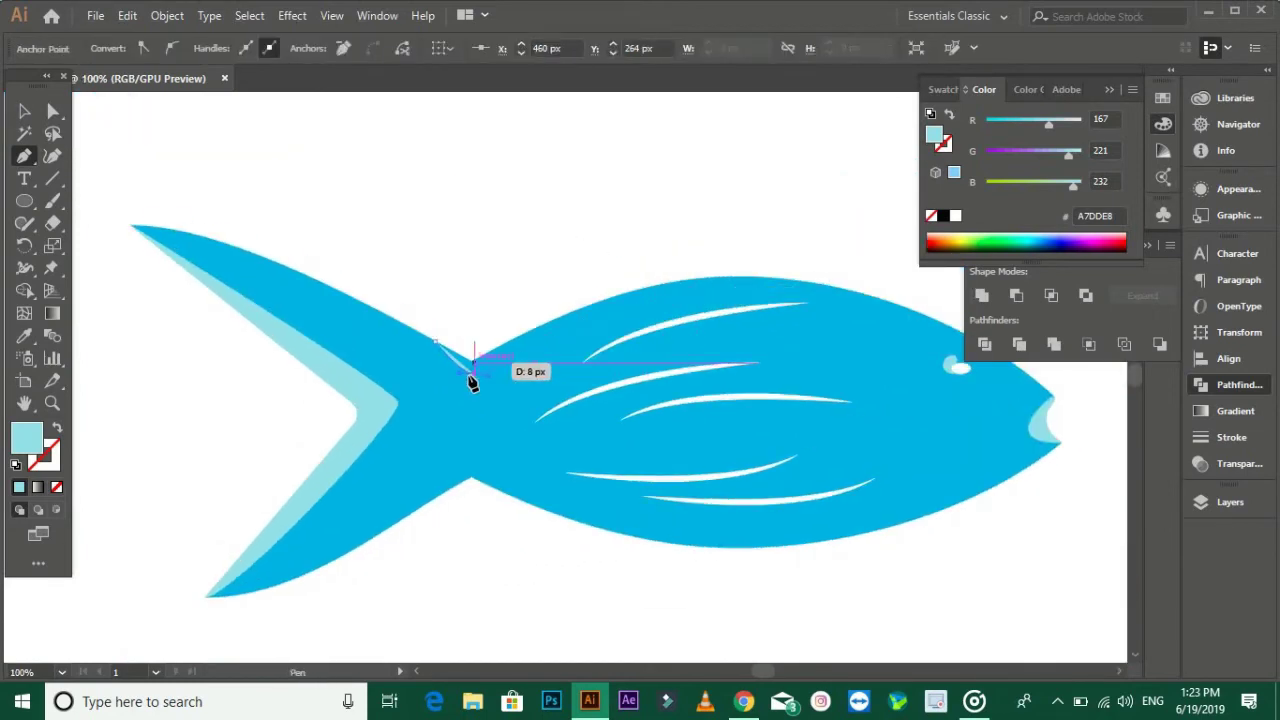
{"action": "left_click", "coordinate": [624, 314]}
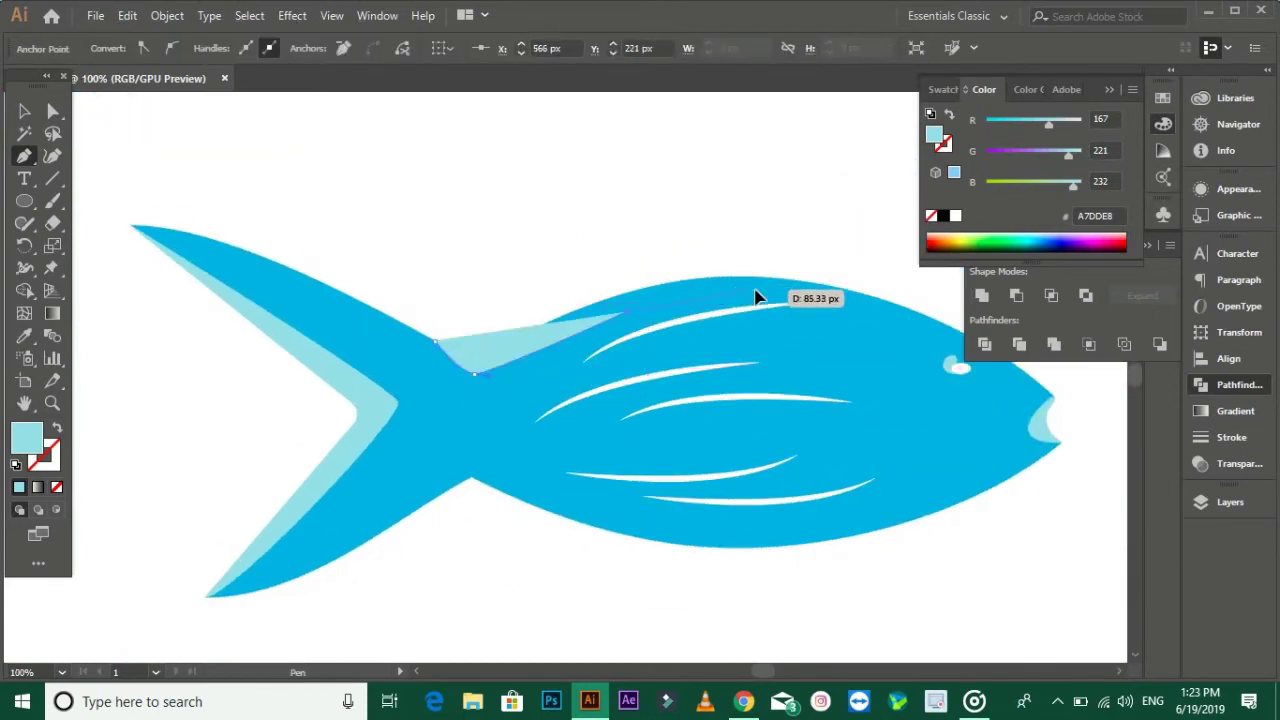
{"action": "left_click", "coordinate": [826, 296]}
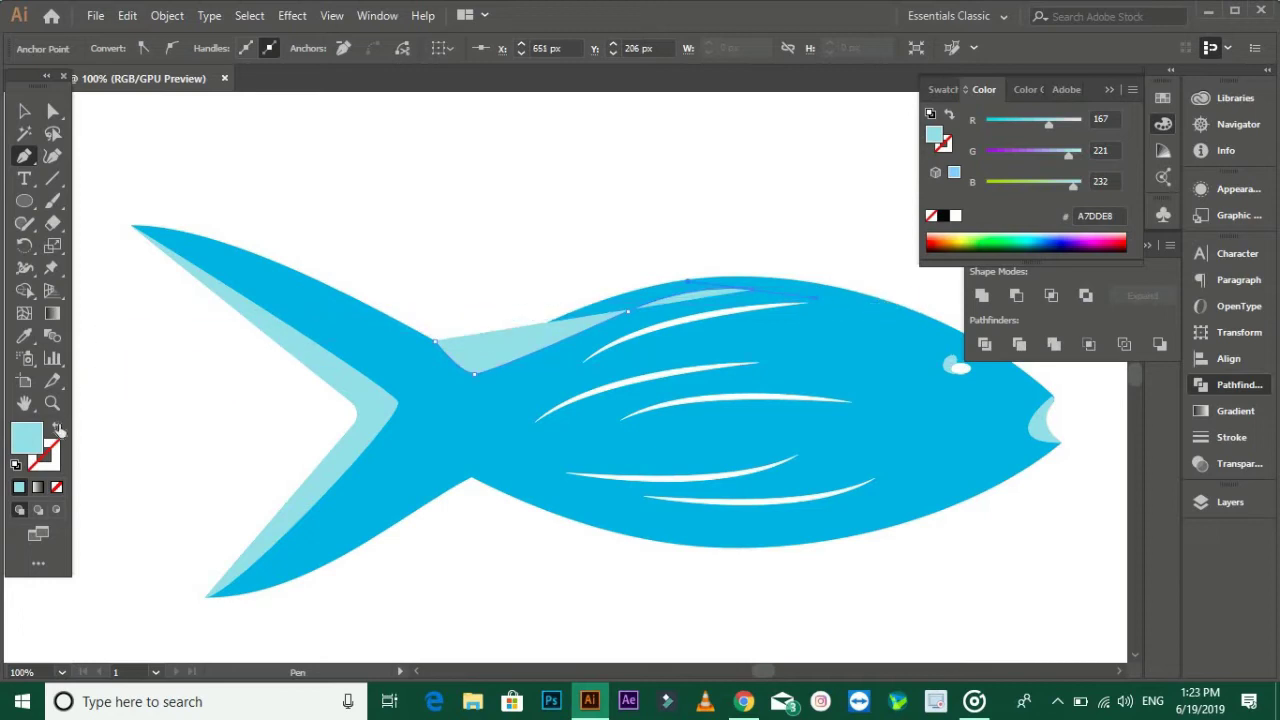
{"action": "left_click", "coordinate": [57, 428]}
{"action": "scroll", "coordinate": [828, 294], "scroll_direction": "up", "scroll_amount": 1, "text": "alt"}
{"action": "left_click", "coordinate": [57, 488]}
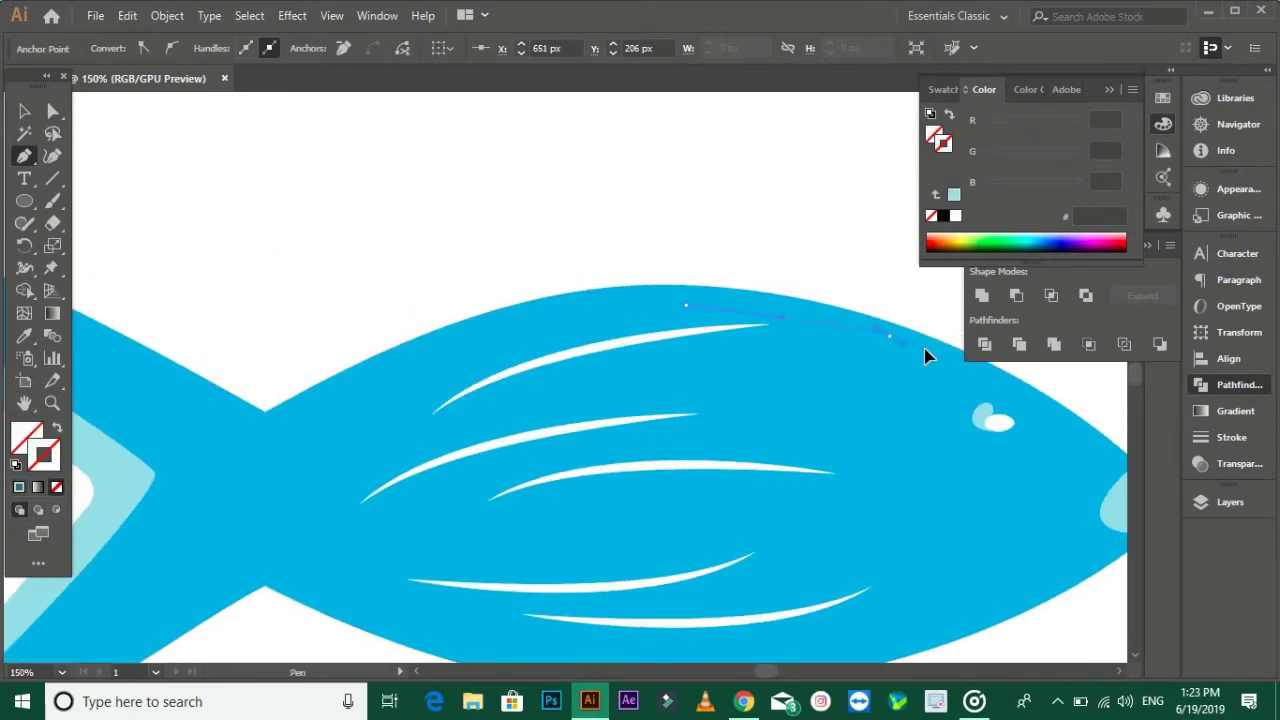
Curve the path along the fish's back and around the tail notch.
{"action": "mouse_move", "coordinate": [894, 340]}
{"action": "left_mouse_down"}
{"action": "mouse_move", "coordinate": [903, 345]}
{"action": "mouse_move", "coordinate": [691, 397]}
{"action": "left_mouse_up"}
{"action": "left_click", "coordinate": [691, 397]}
{"action": "scroll", "coordinate": [533, 353], "scroll_direction": "left", "scroll_amount": 5}
{"action": "mouse_move", "coordinate": [610, 328]}
{"action": "left_mouse_down"}
{"action": "mouse_move", "coordinate": [457, 328]}
{"action": "mouse_move", "coordinate": [440, 425]}
{"action": "mouse_move", "coordinate": [459, 428]}
{"action": "left_mouse_up"}
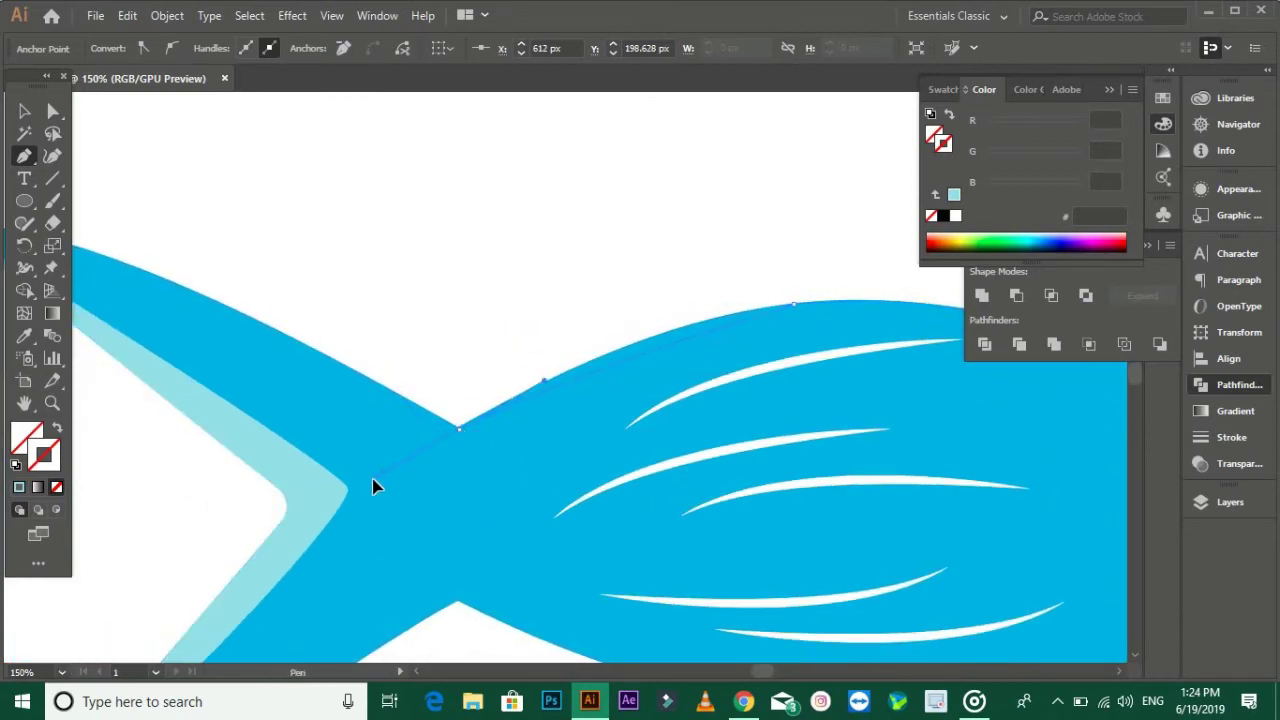
{"action": "scroll", "coordinate": [497, 423], "scroll_direction": "up", "scroll_amount": 3}
{"action": "left_click", "coordinate": [400, 437]}
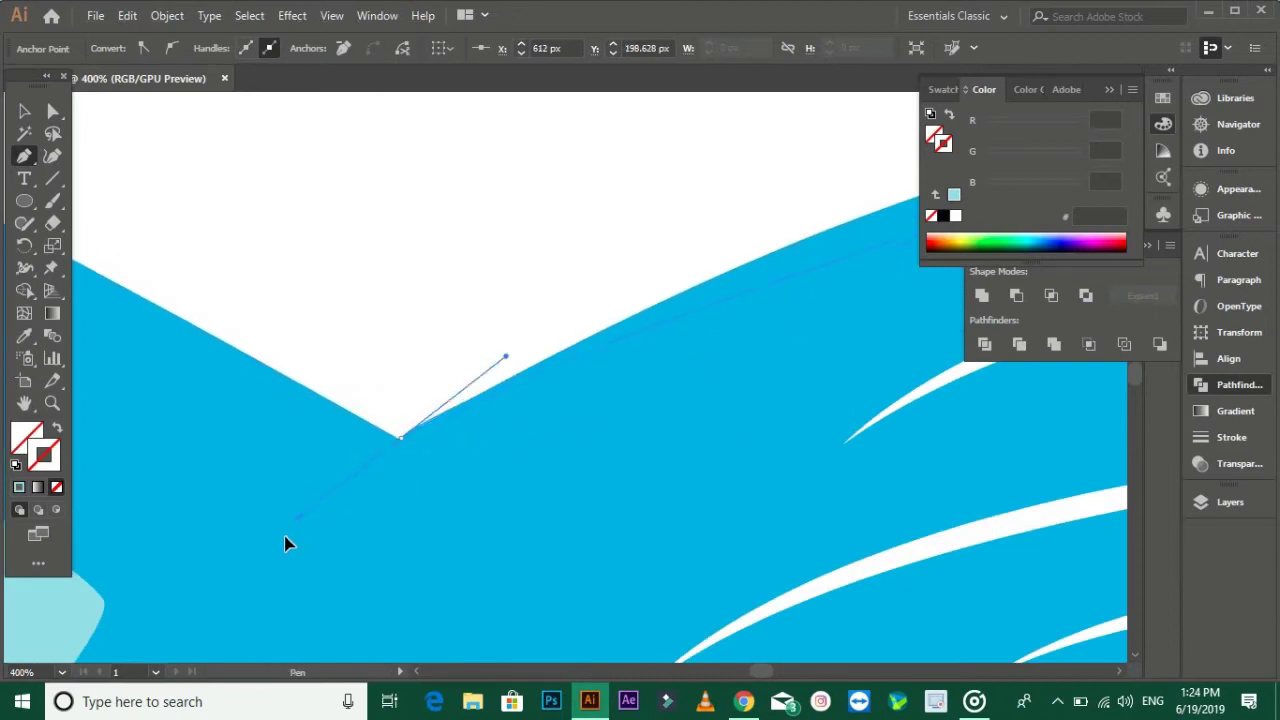
{"action": "scroll", "coordinate": [380, 450], "scroll_direction": "down", "scroll_amount": 2}
{"action": "mouse_move", "coordinate": [431, 331]}
{"action": "left_mouse_down"}
{"action": "mouse_move", "coordinate": [457, 453]}
{"action": "mouse_move", "coordinate": [450, 445]}
{"action": "left_mouse_up"}
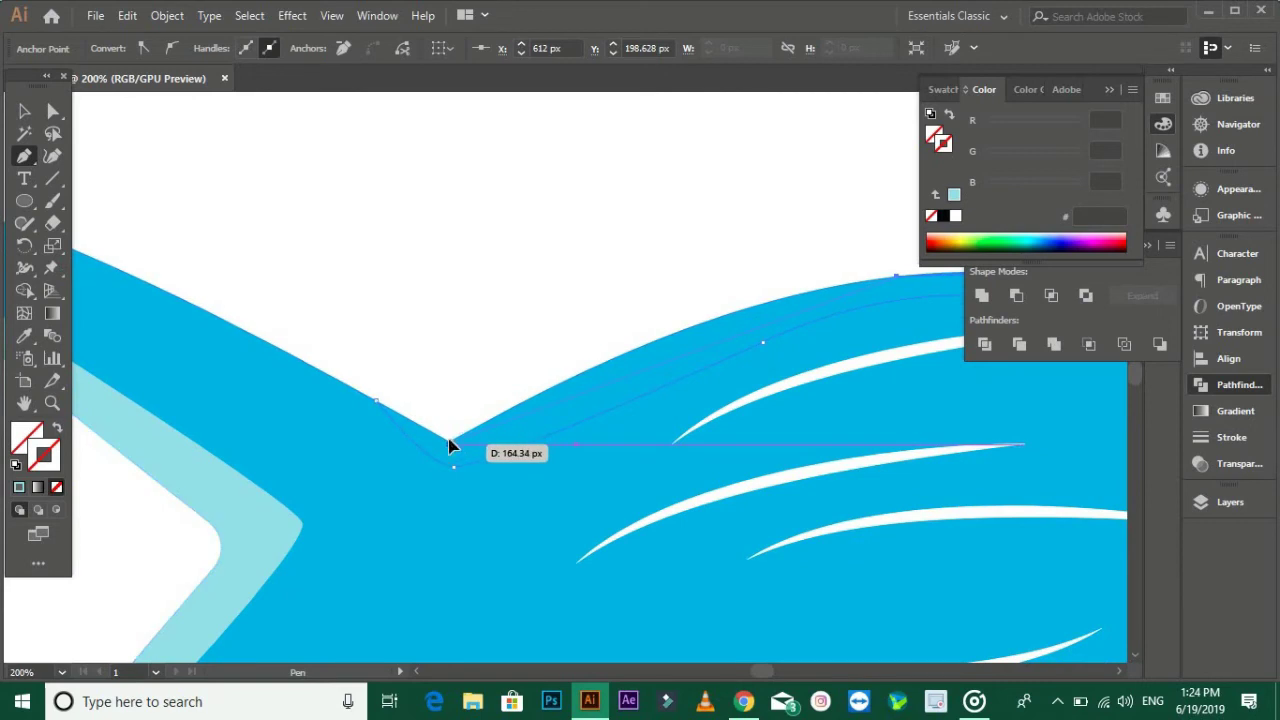
{"action": "left_click_drag", "start_coordinate": [312, 562], "coordinate": [230, 589]}
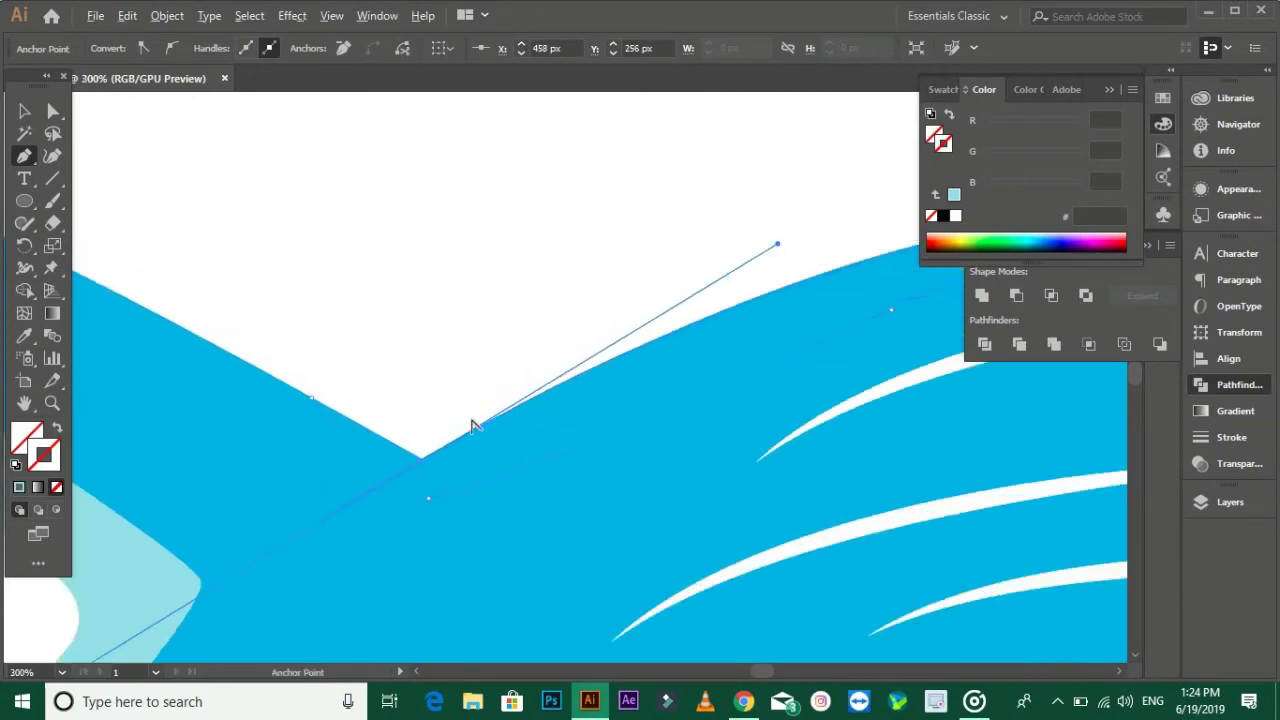
{"action": "scroll", "coordinate": [474, 423], "scroll_direction": "up", "scroll_amount": 8}
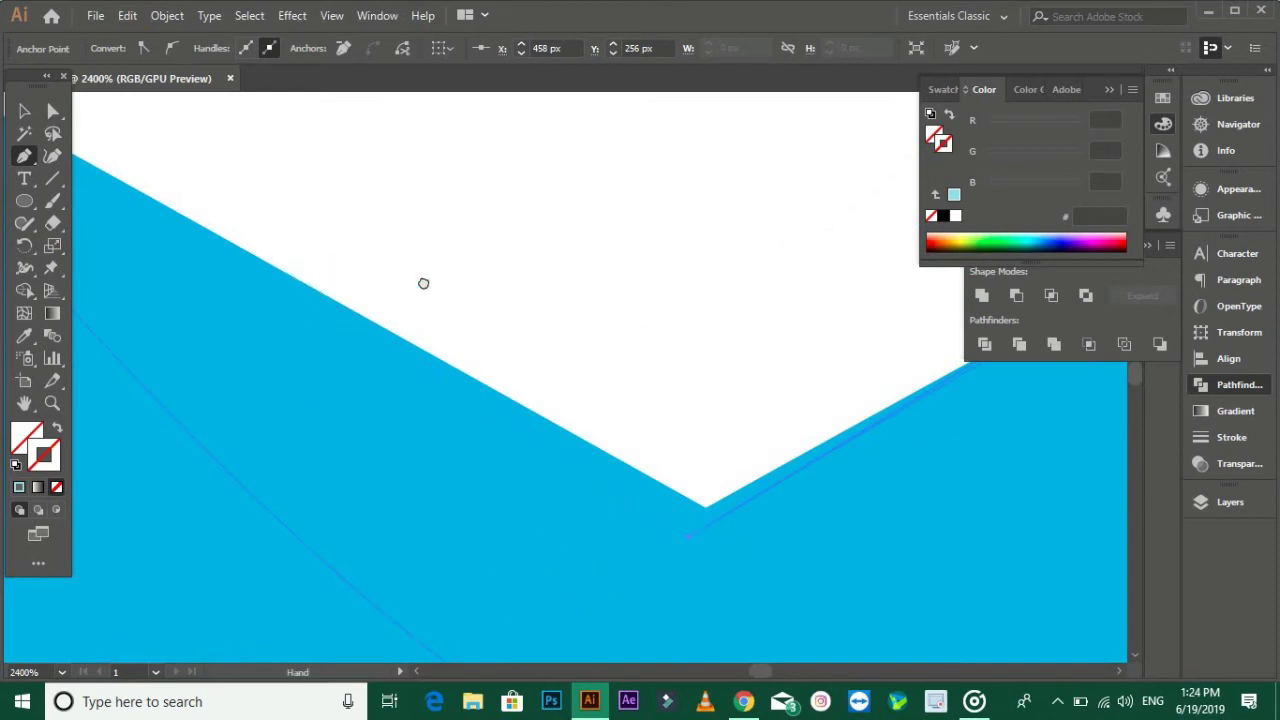
{"action": "scroll", "coordinate": [423, 283], "scroll_direction": "down", "scroll_amount": 1}
{"action": "left_click_drag", "start_coordinate": [289, 209], "coordinate": [193, 246]}
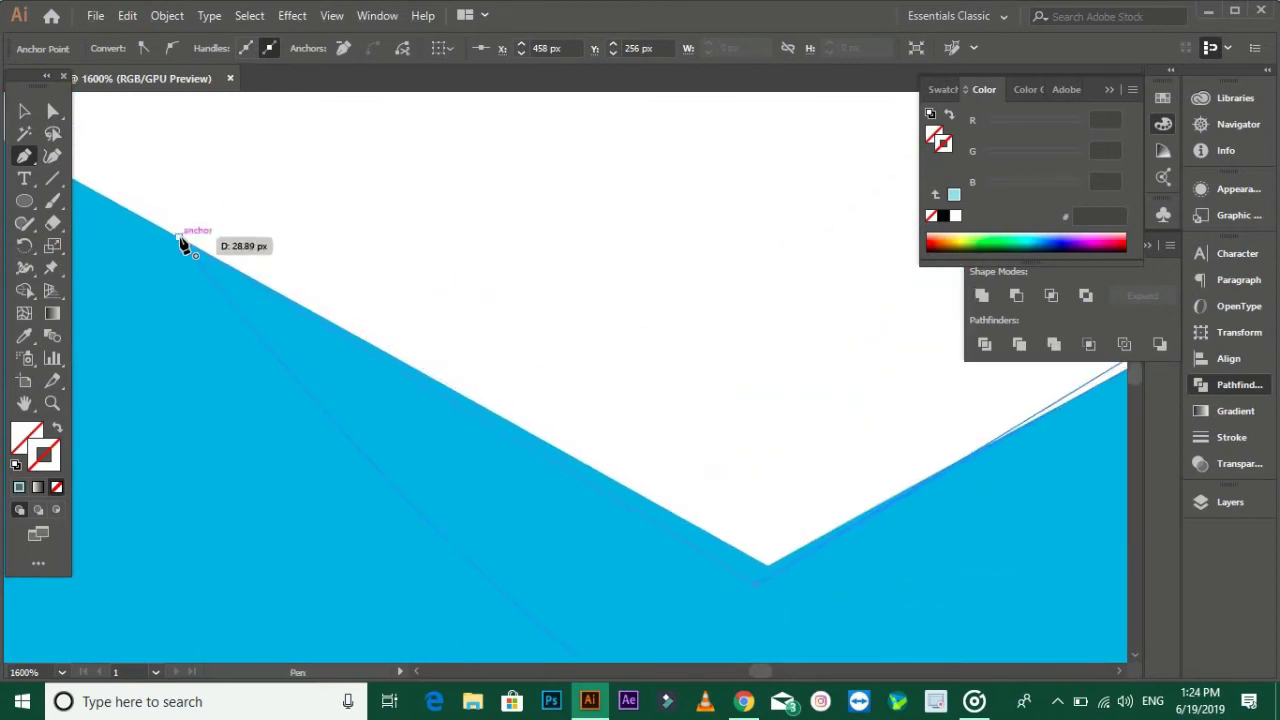
Nudge the bottom anchor onto the notch edge and eyedrop the tail's light blue as fill.
{"action": "left_click", "coordinate": [50, 112]}
{"action": "left_click", "coordinate": [760, 586]}
{"action": "left_click_drag", "start_coordinate": [758, 582], "coordinate": [780, 530]}
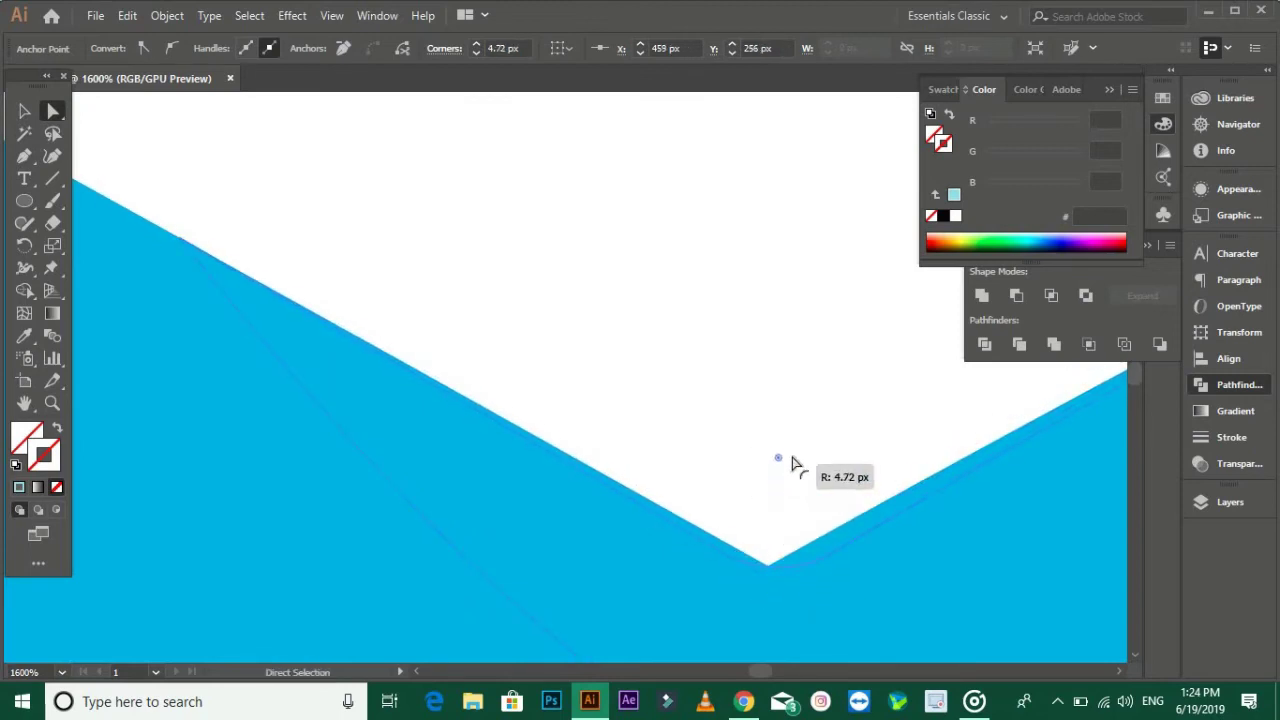
{"action": "scroll", "coordinate": [770, 438], "scroll_direction": "down", "scroll_amount": 2}
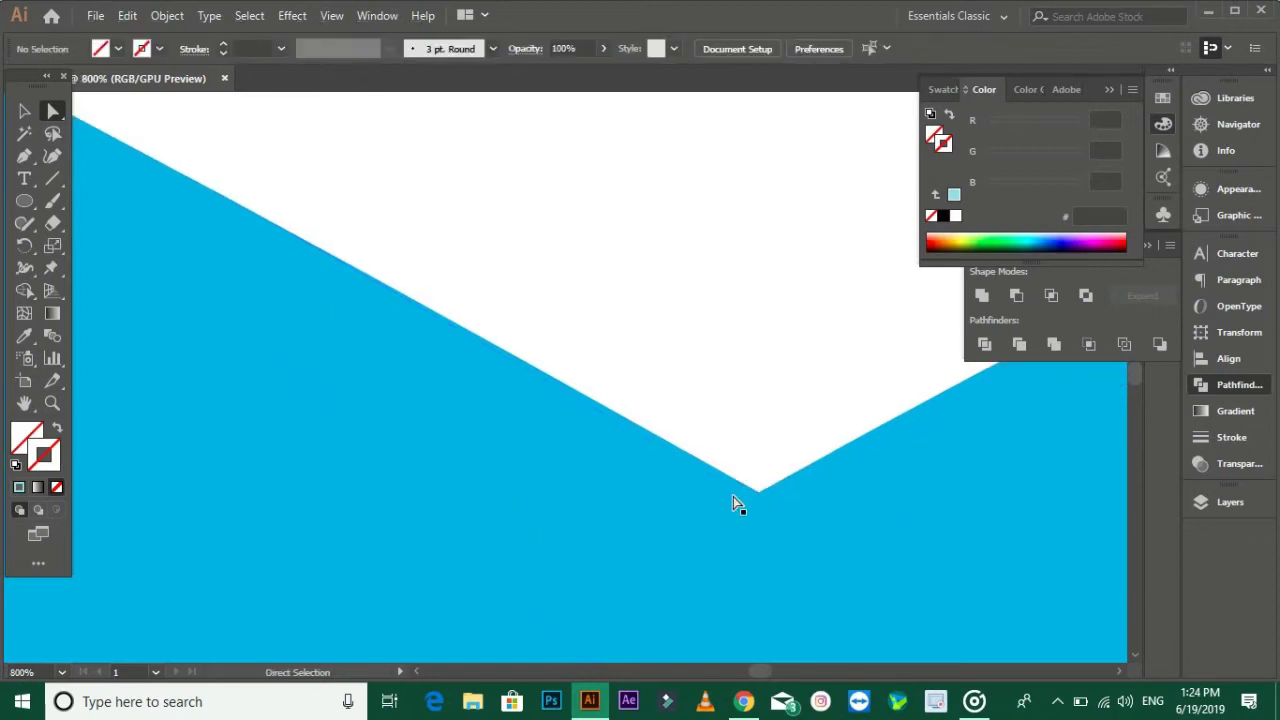
{"action": "left_click", "coordinate": [737, 503]}
{"action": "scroll", "coordinate": [237, 383], "scroll_direction": "down", "scroll_amount": 3}
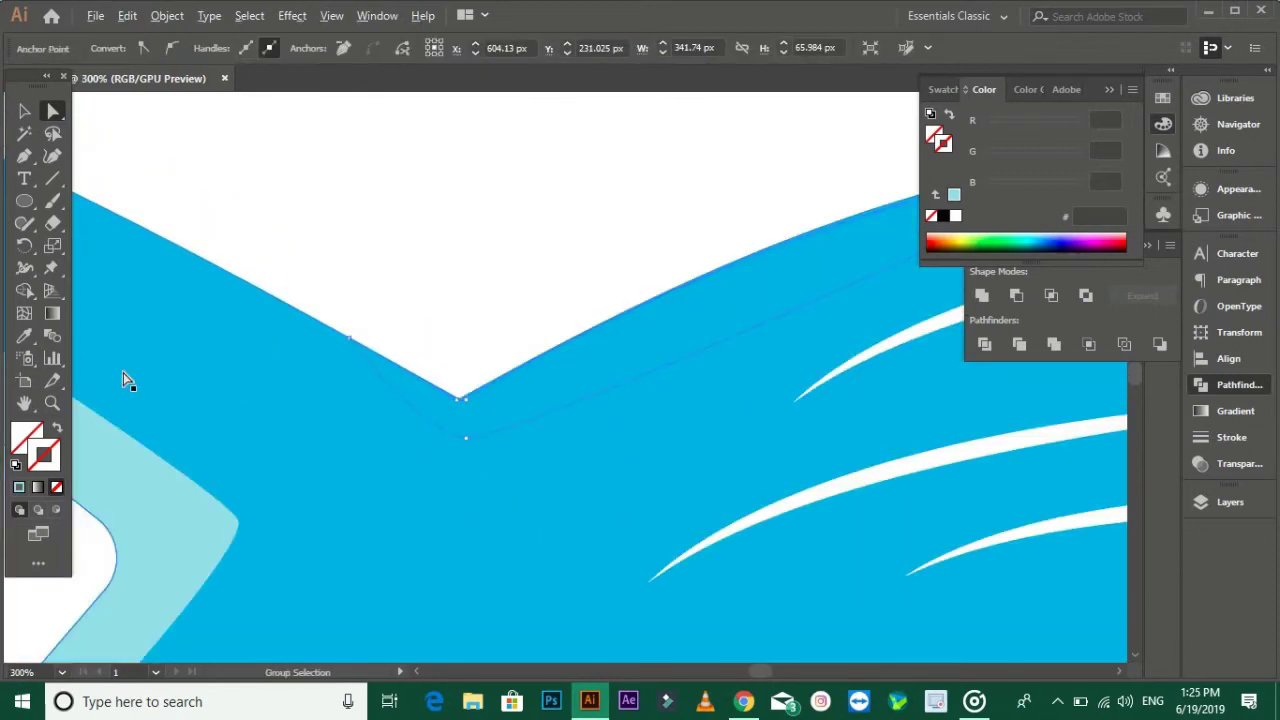
{"action": "left_click", "coordinate": [154, 530]}
{"action": "key", "text": "v"}
{"action": "left_click", "coordinate": [506, 300]}
{"action": "scroll", "coordinate": [506, 298], "scroll_direction": "down", "scroll_amount": 4}
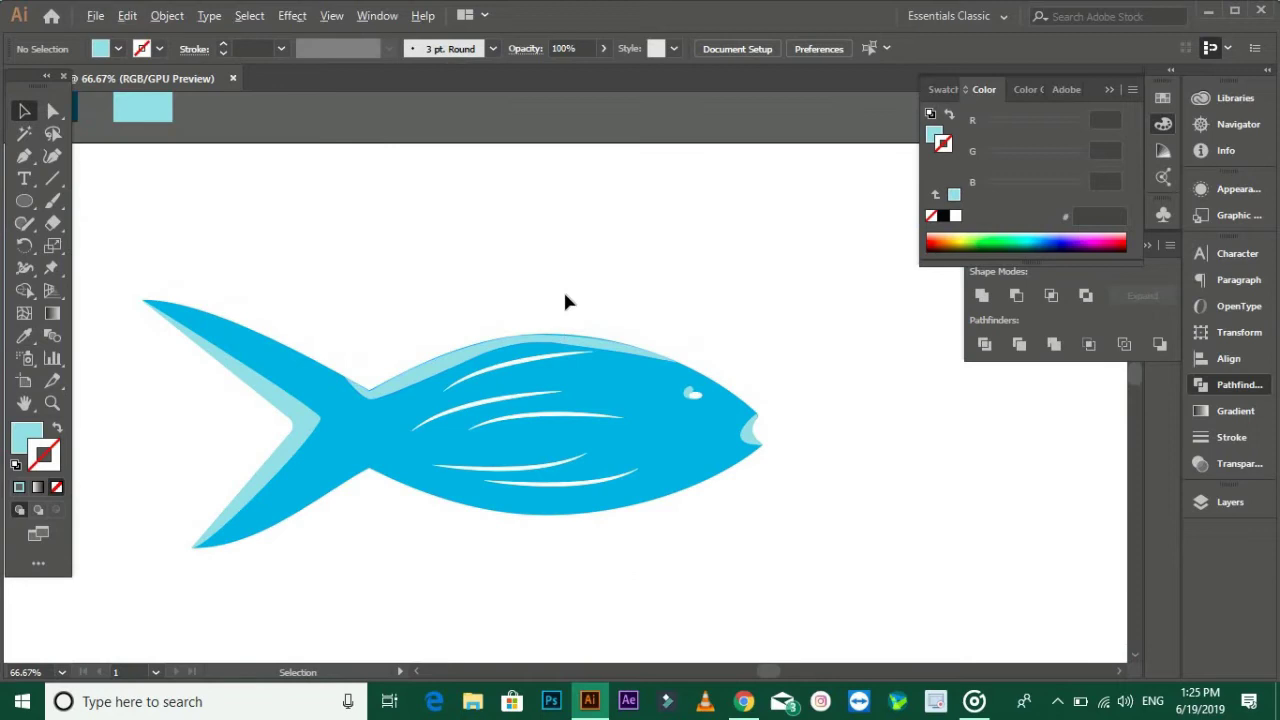
Round the back highlight's top corner slightly with the corner widget.
{"action": "scroll", "coordinate": [565, 302], "scroll_direction": "up", "scroll_amount": 3}
{"action": "left_click", "coordinate": [591, 405]}
{"action": "key", "text": "a"}
{"action": "left_click", "coordinate": [520, 393]}
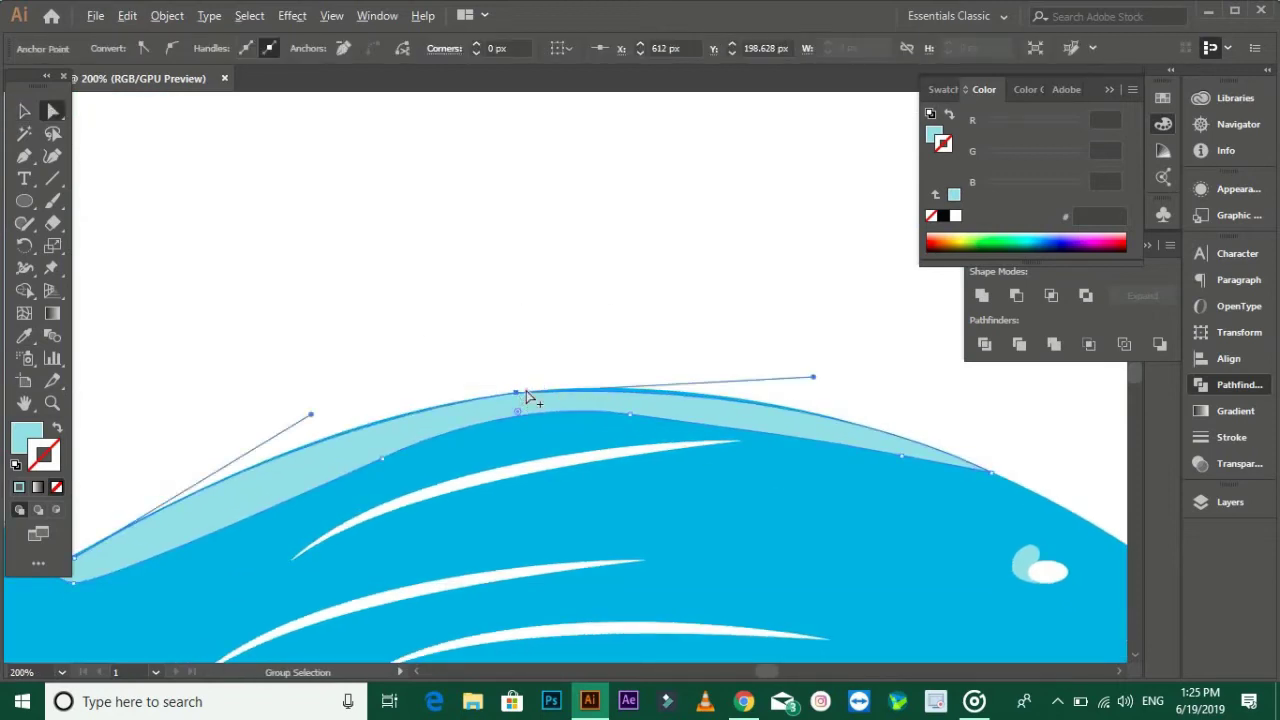
{"action": "scroll", "coordinate": [515, 398], "scroll_direction": "up", "scroll_amount": 3}
{"action": "left_click_drag", "start_coordinate": [509, 428], "coordinate": [526, 489]}
{"action": "left_click", "coordinate": [509, 217]}
{"action": "scroll", "coordinate": [509, 217], "scroll_direction": "down", "scroll_amount": 2}
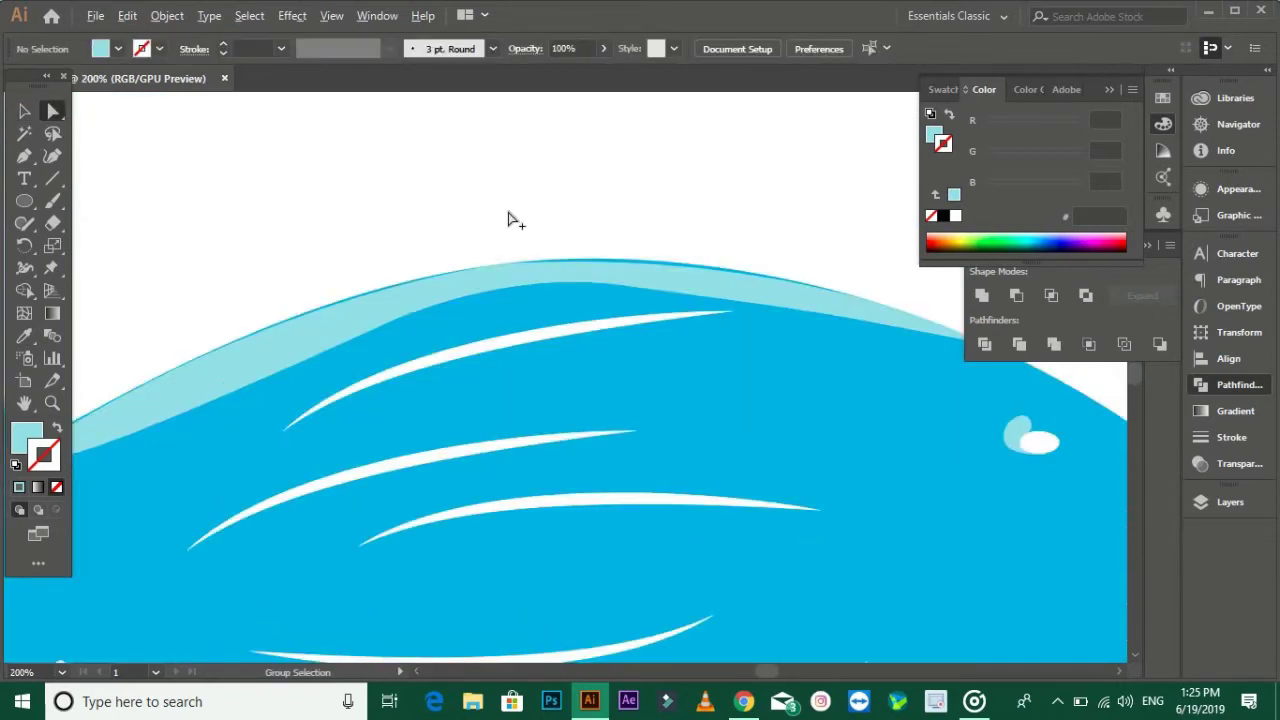
{"action": "scroll", "coordinate": [774, 374], "scroll_direction": "down", "scroll_amount": 2}
{"action": "scroll", "coordinate": [697, 488], "scroll_direction": "down", "scroll_amount": 2}
{"action": "scroll", "coordinate": [645, 360], "scroll_direction": "up", "scroll_amount": 6}
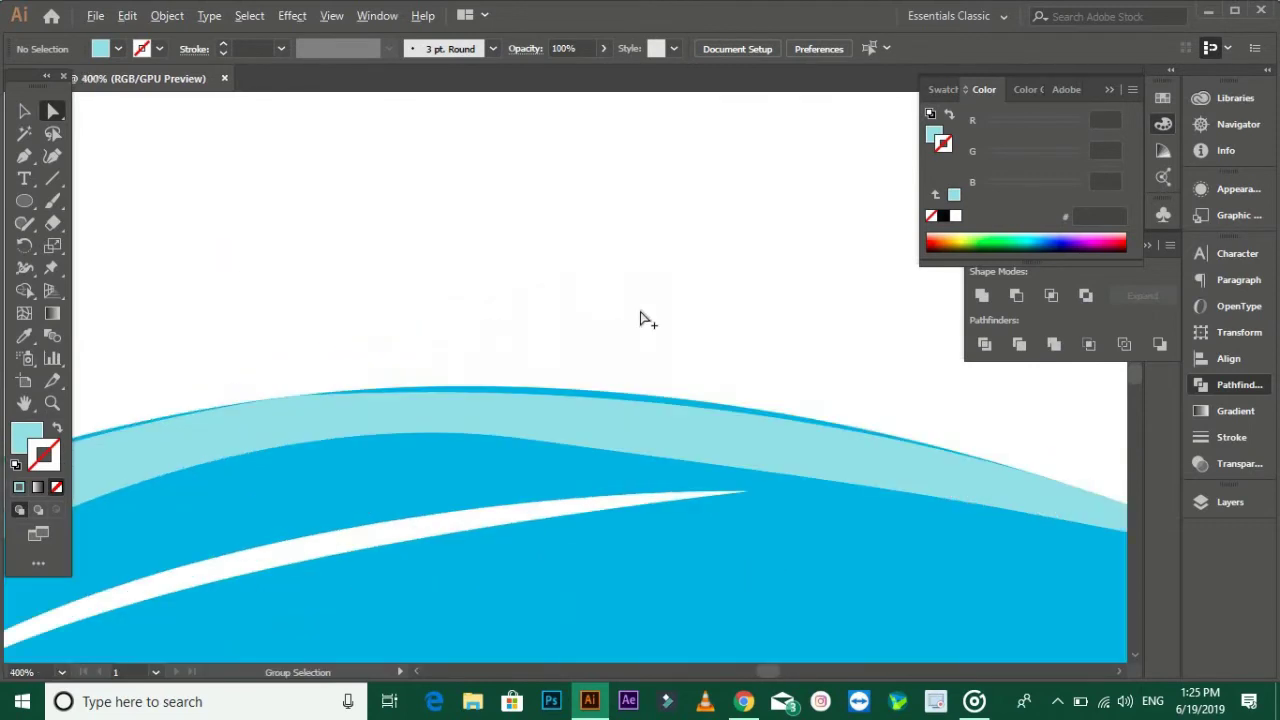
{"action": "scroll", "coordinate": [590, 423], "scroll_direction": "up", "scroll_amount": 1}
Drag the anchor handles to smooth the back highlight's top curve.
{"action": "left_click", "coordinate": [566, 402]}
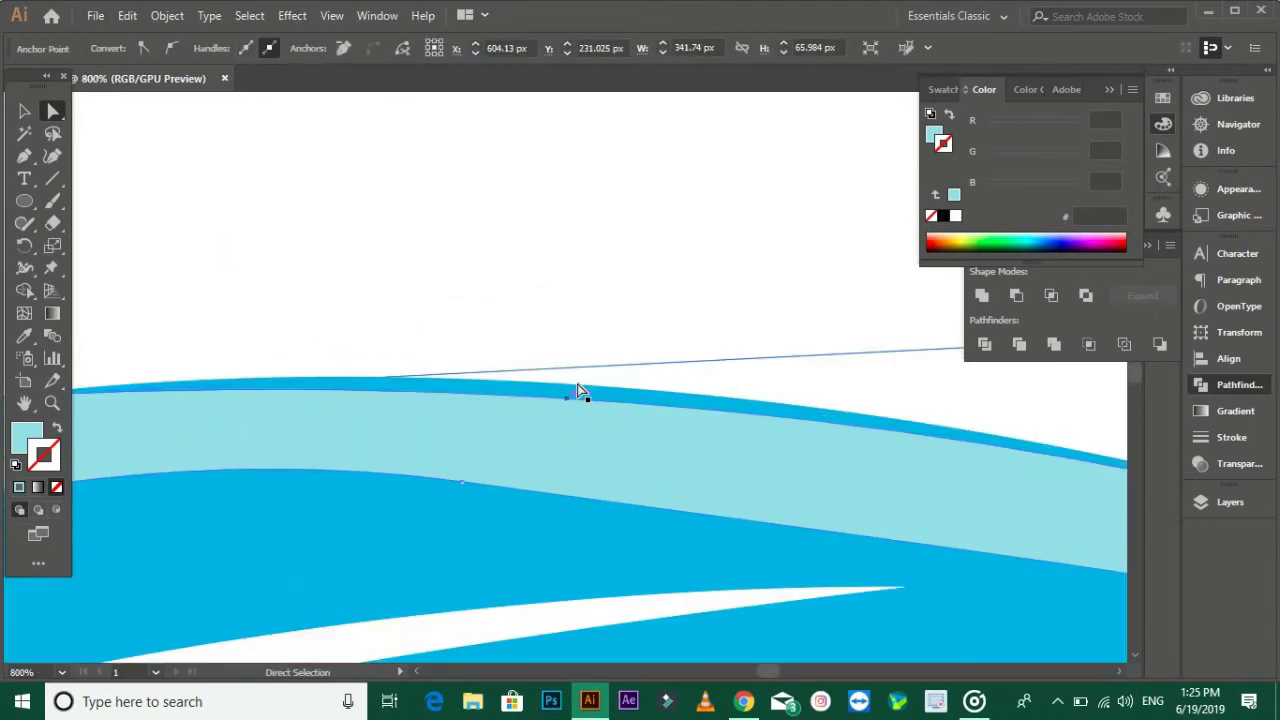
{"action": "scroll", "coordinate": [580, 390], "scroll_direction": "down", "scroll_amount": 3}
{"action": "left_click_drag", "start_coordinate": [818, 349], "coordinate": [824, 337]}
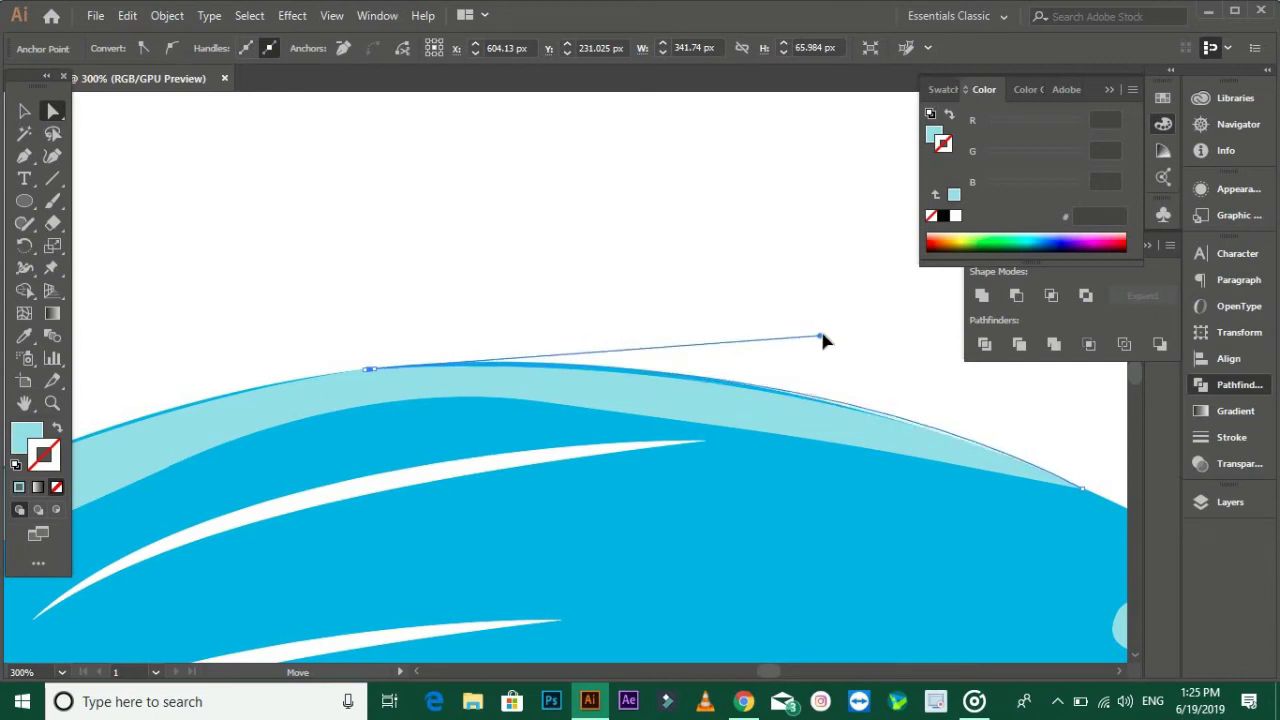
{"action": "left_click_drag", "start_coordinate": [823, 337], "coordinate": [801, 340]}
{"action": "left_click_drag", "start_coordinate": [726, 350], "coordinate": [717, 323]}
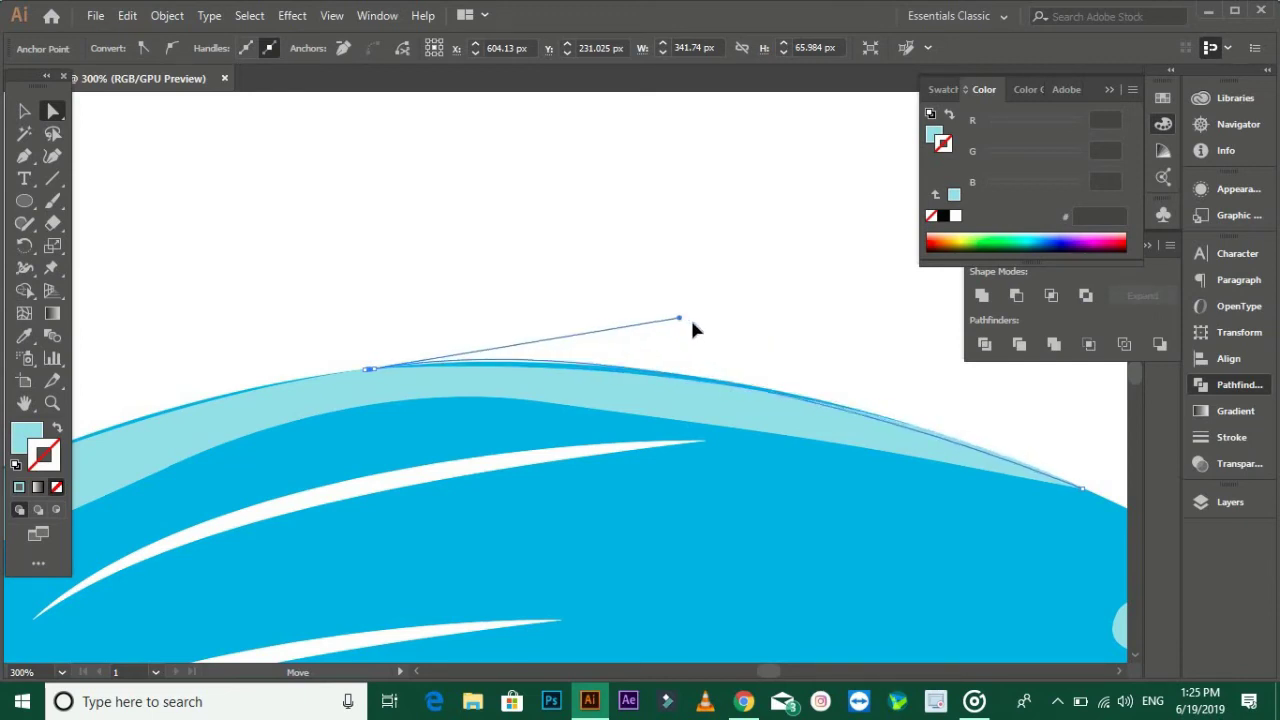
{"action": "left_click", "coordinate": [854, 337]}
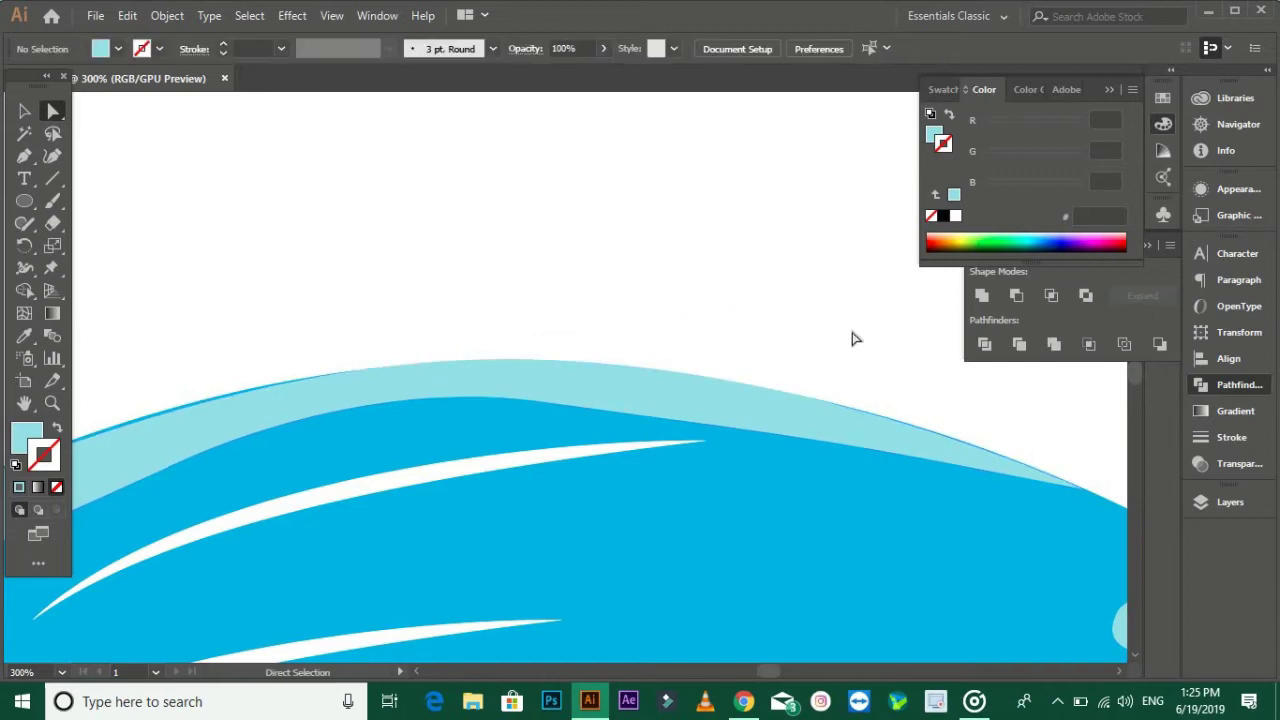
{"action": "scroll", "coordinate": [583, 294], "scroll_direction": "left", "scroll_amount": 3}
{"action": "scroll", "coordinate": [531, 477], "scroll_direction": "left", "scroll_amount": 3}
Adjust the curve running from the tail notch, then recentre the whole fish.
{"action": "left_click", "coordinate": [531, 477]}
{"action": "left_click", "coordinate": [853, 366]}
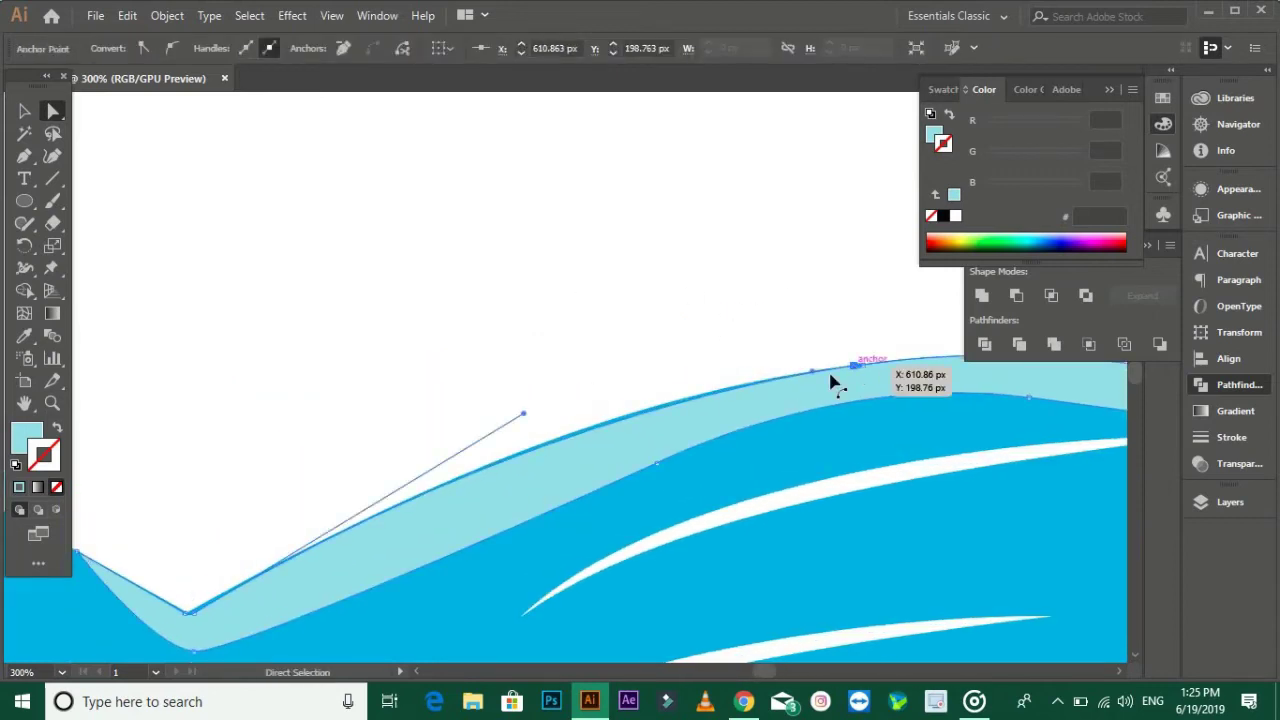
{"action": "left_click_drag", "start_coordinate": [522, 415], "coordinate": [516, 402]}
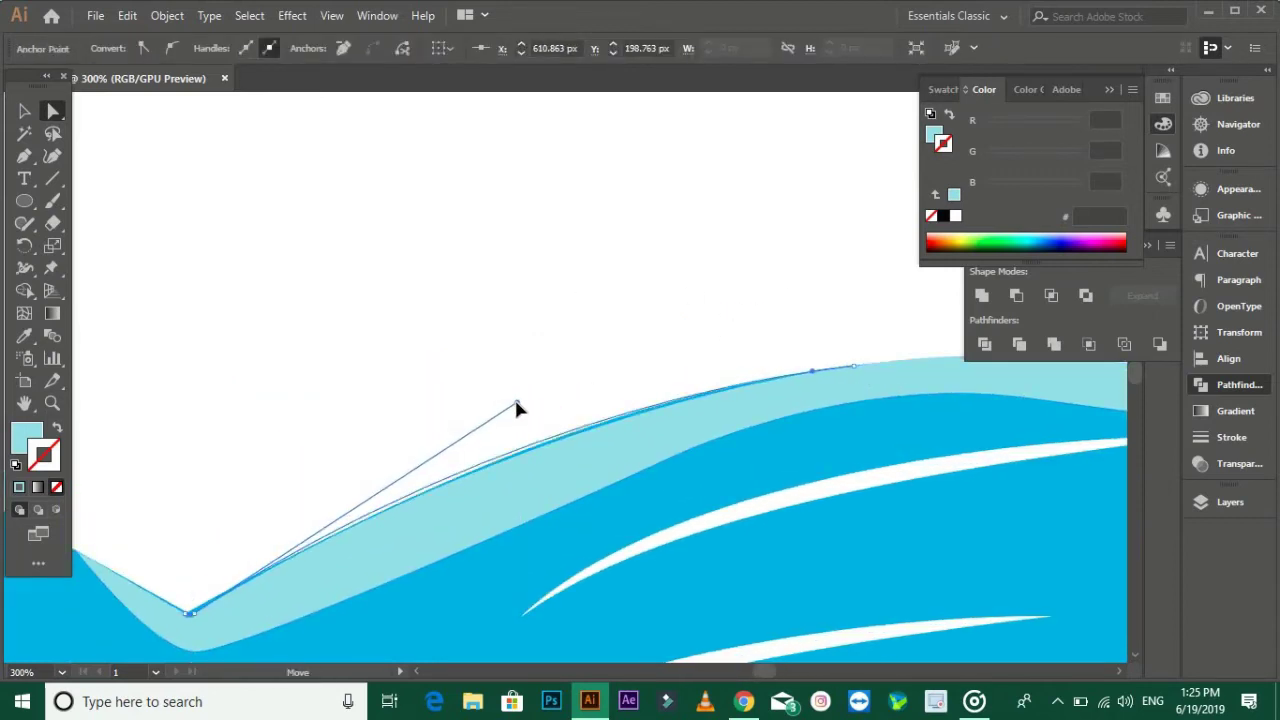
{"action": "left_click", "coordinate": [530, 346]}
{"action": "scroll", "coordinate": [357, 563], "scroll_direction": "down", "scroll_amount": 3}
{"action": "scroll", "coordinate": [587, 435], "scroll_direction": "up", "scroll_amount": 3}
{"action": "scroll", "coordinate": [587, 435], "scroll_direction": "down", "scroll_amount": 3}
{"action": "left_click_drag", "start_coordinate": [583, 437], "coordinate": [668, 435]}
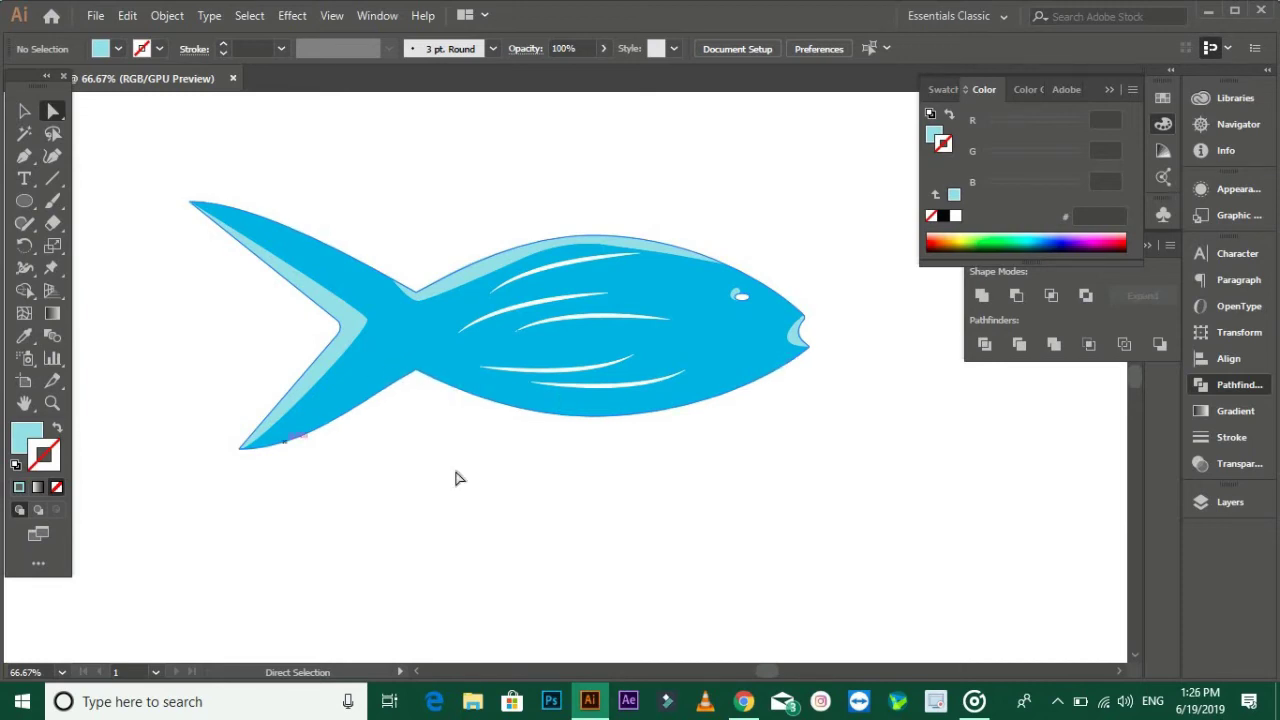
Draw a closed curved Pen path along the fish's lower belly, tapering toward the mouth.
{"action": "key", "text": "ctrl+plus"}
{"action": "key", "text": "p"}
{"action": "left_click", "coordinate": [857, 437]}
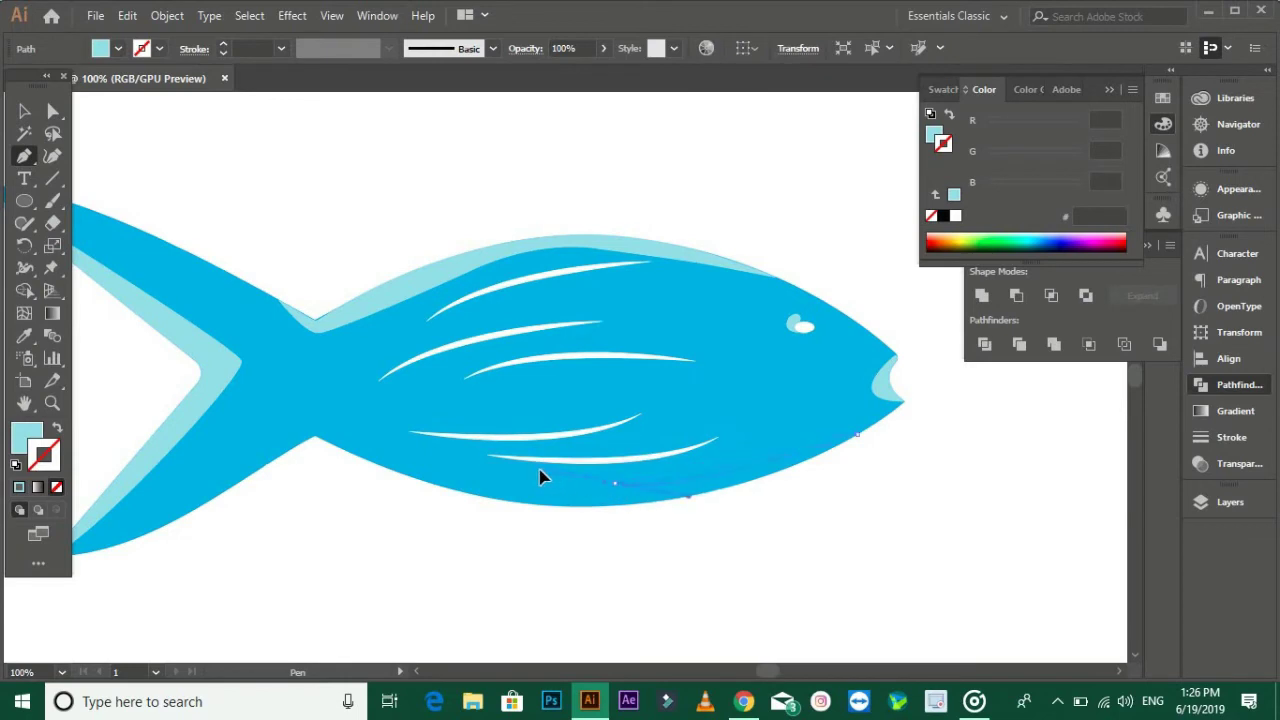
{"action": "mouse_move", "coordinate": [563, 494]}
{"action": "left_mouse_down"}
{"action": "mouse_move", "coordinate": [637, 505]}
{"action": "mouse_move", "coordinate": [403, 469]}
{"action": "left_mouse_up"}
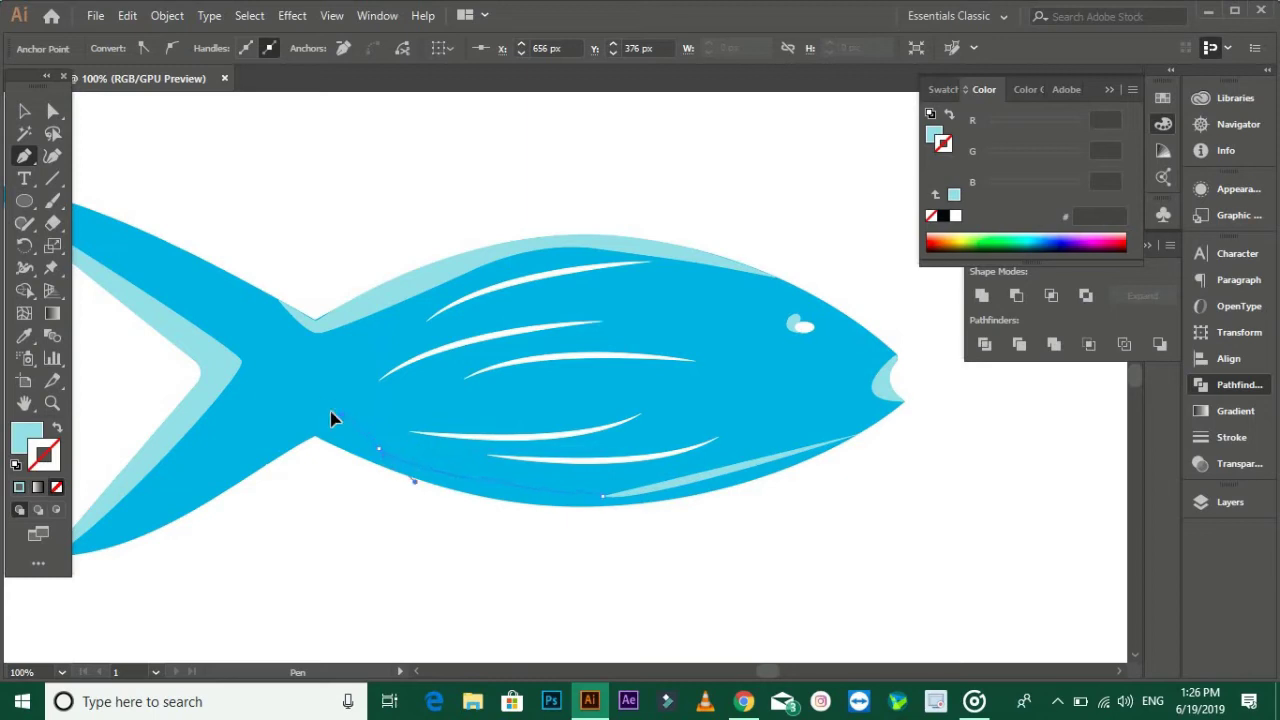
{"action": "scroll", "coordinate": [279, 405], "scroll_direction": "up", "scroll_amount": 1}
{"action": "scroll", "coordinate": [363, 449], "scroll_direction": "up", "scroll_amount": 1}
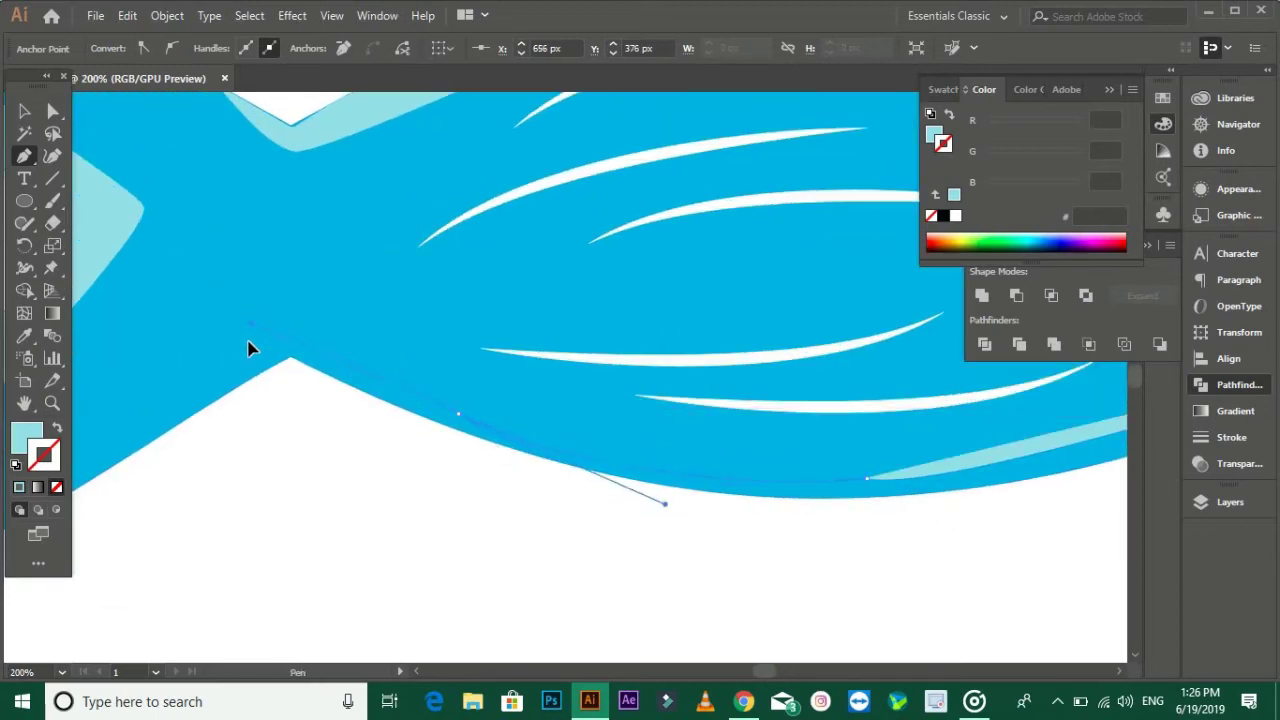
{"action": "left_click_drag", "start_coordinate": [458, 413], "coordinate": [450, 422]}
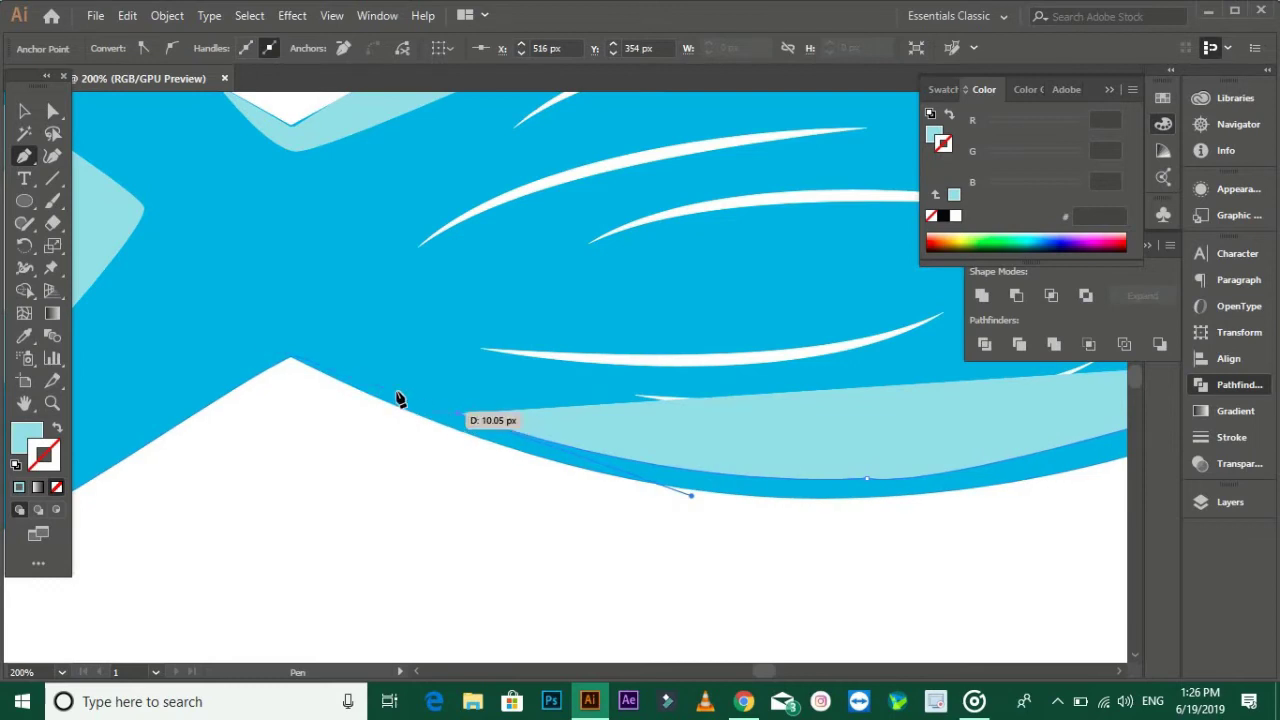
{"action": "left_click_drag", "start_coordinate": [432, 418], "coordinate": [457, 432]}
{"action": "mouse_move", "coordinate": [610, 452]}
{"action": "left_mouse_down"}
{"action": "mouse_move", "coordinate": [365, 422]}
{"action": "mouse_move", "coordinate": [811, 448]}
{"action": "mouse_move", "coordinate": [709, 471]}
{"action": "mouse_move", "coordinate": [766, 395]}
{"action": "left_mouse_up"}
{"action": "left_click", "coordinate": [753, 415]}
{"action": "left_click_drag", "start_coordinate": [536, 517], "coordinate": [754, 423]}
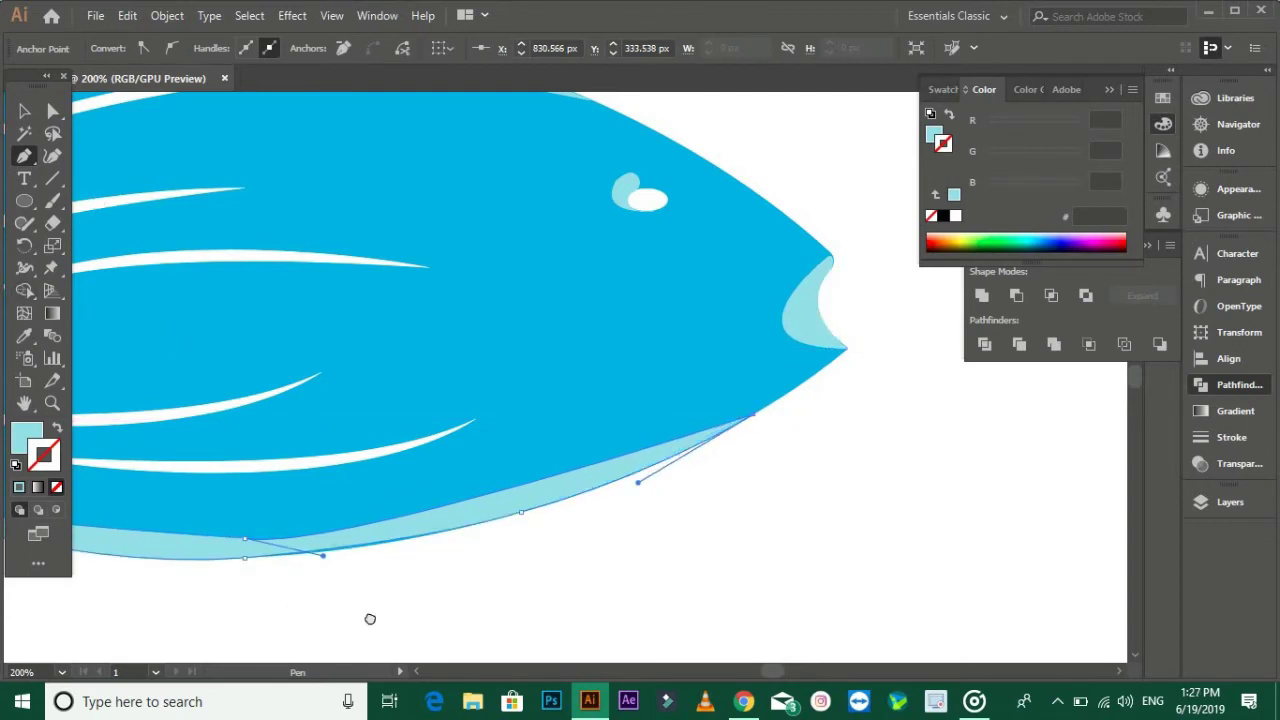
Lengthen the belly highlight's handle and reshape its curve with Direct Selection.
{"action": "scroll", "coordinate": [370, 619], "scroll_direction": "up", "scroll_amount": 3}
{"action": "left_click", "coordinate": [52, 109]}
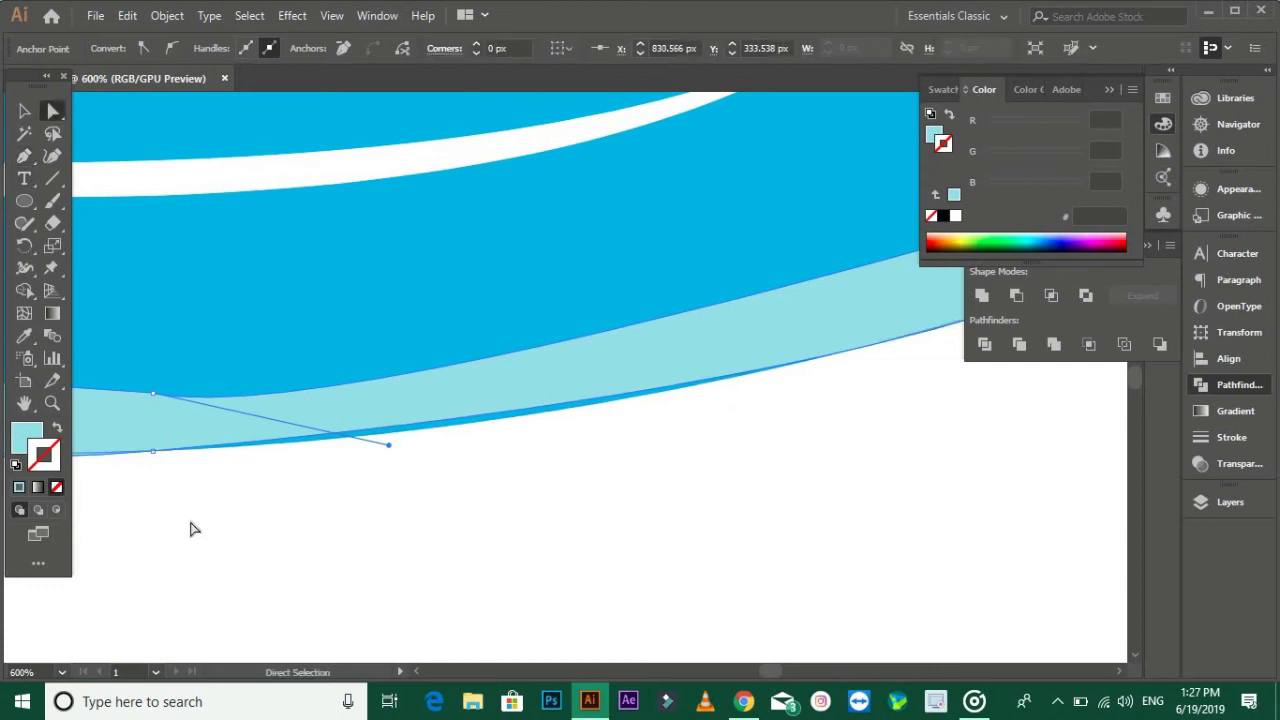
{"action": "left_click_drag", "start_coordinate": [389, 444], "coordinate": [732, 416]}
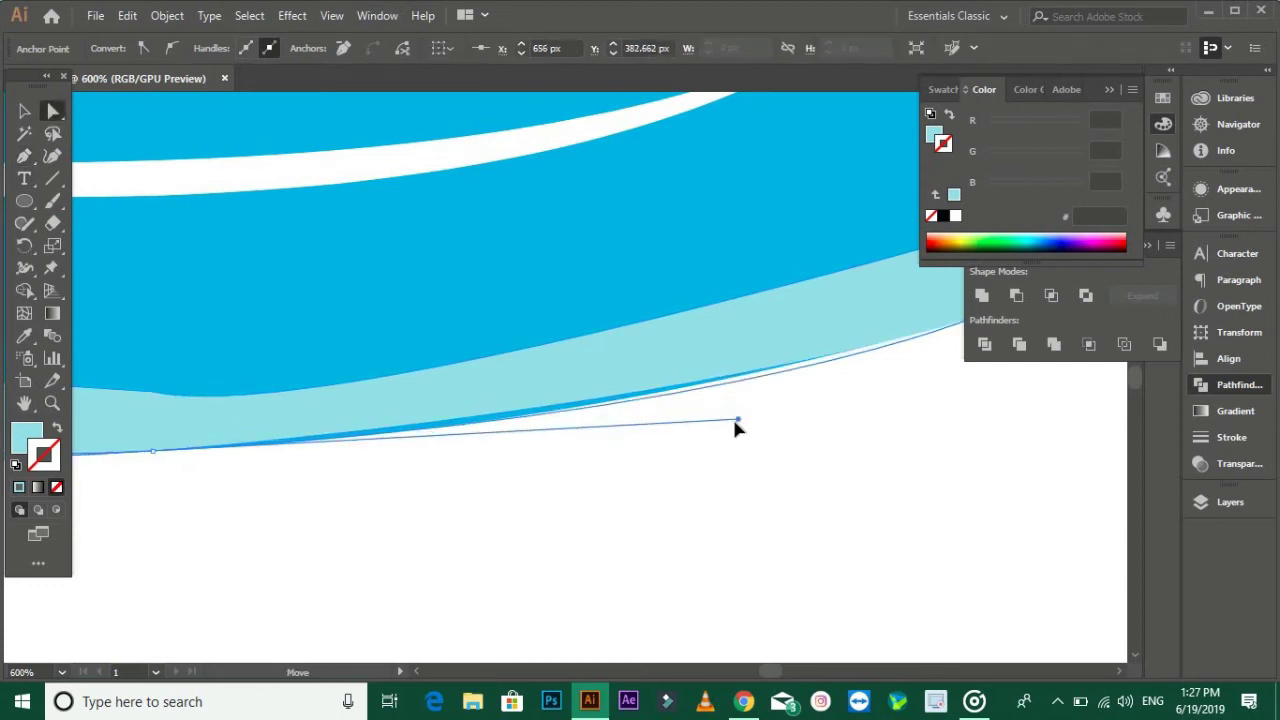
{"action": "left_click", "coordinate": [533, 462]}
{"action": "scroll", "coordinate": [591, 597], "scroll_direction": "down", "scroll_amount": 4}
{"action": "scroll", "coordinate": [449, 537], "scroll_direction": "up", "scroll_amount": 3}
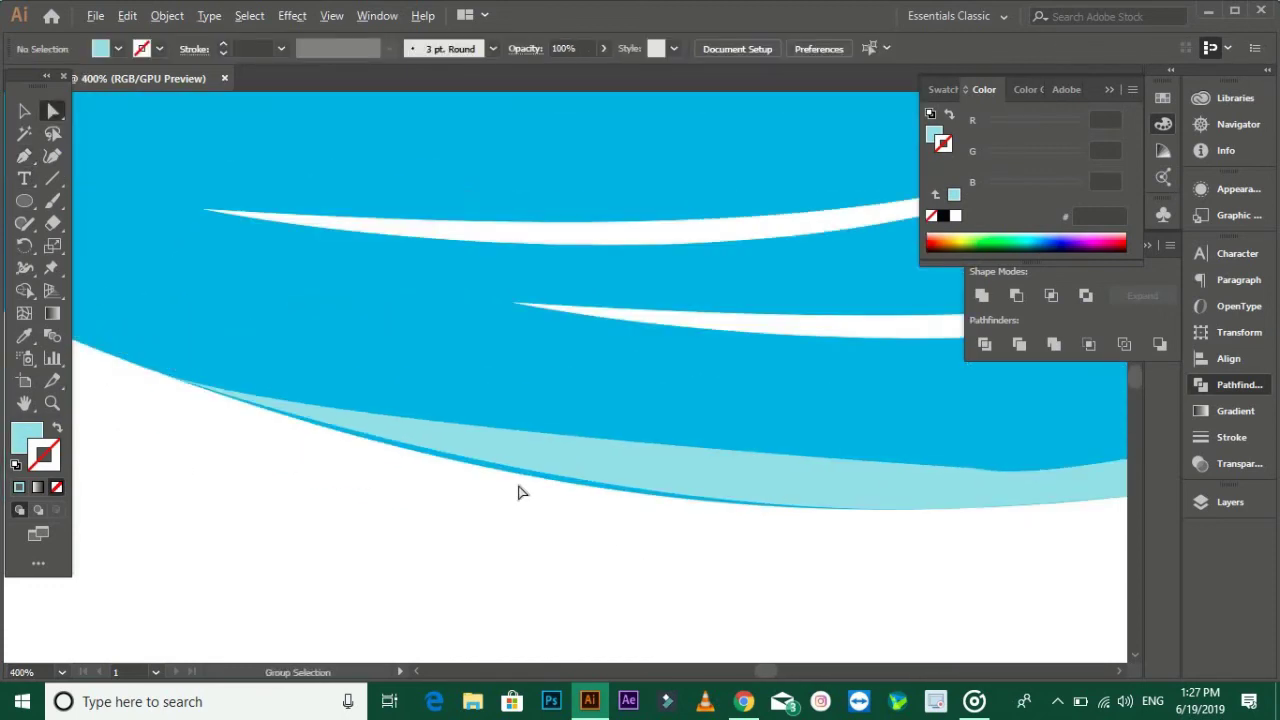
{"action": "left_click", "coordinate": [530, 488]}
{"action": "left_click_drag", "start_coordinate": [591, 534], "coordinate": [596, 545]}
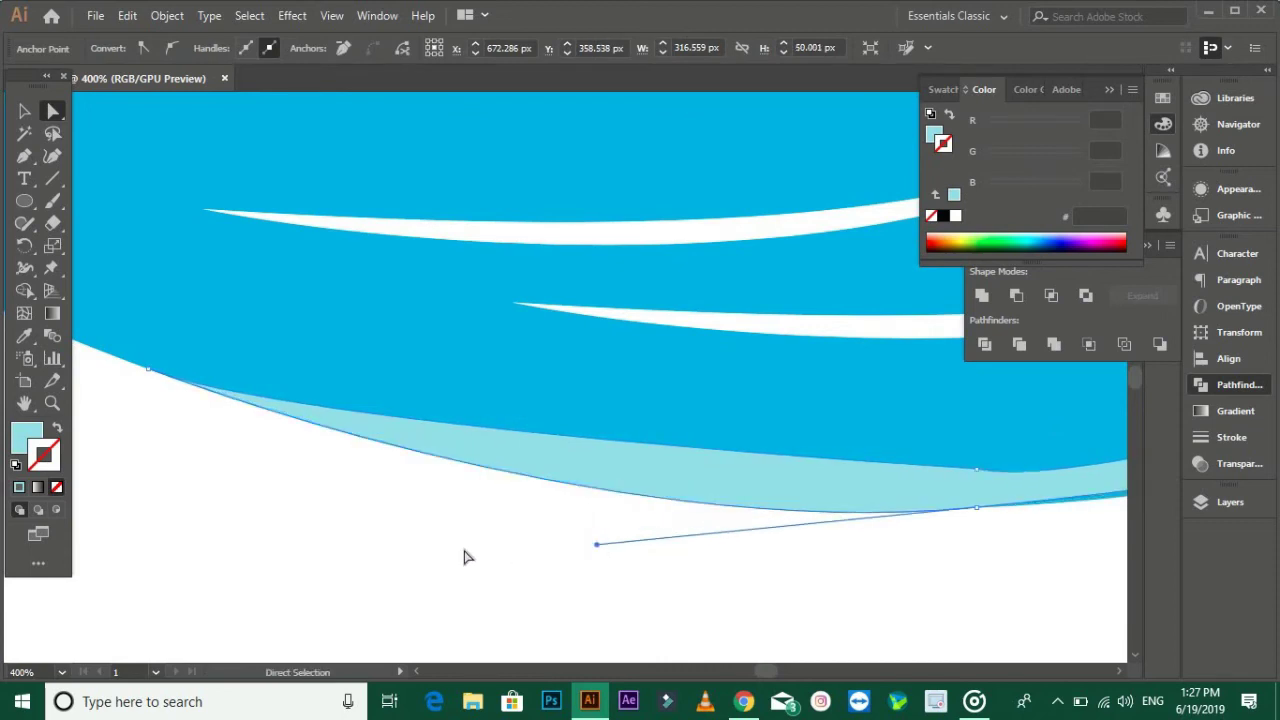
{"action": "left_click", "coordinate": [466, 554]}
Pull the belly highlight's anchors down onto the edge to widen the strip.
{"action": "scroll", "coordinate": [500, 560], "scroll_direction": "down", "scroll_amount": 3}
{"action": "scroll", "coordinate": [645, 515], "scroll_direction": "up", "scroll_amount": 2}
{"action": "left_click", "coordinate": [645, 513]}
{"action": "left_click_drag", "start_coordinate": [742, 499], "coordinate": [756, 510]}
{"action": "left_click_drag", "start_coordinate": [547, 517], "coordinate": [551, 518]}
{"action": "left_click", "coordinate": [571, 523]}
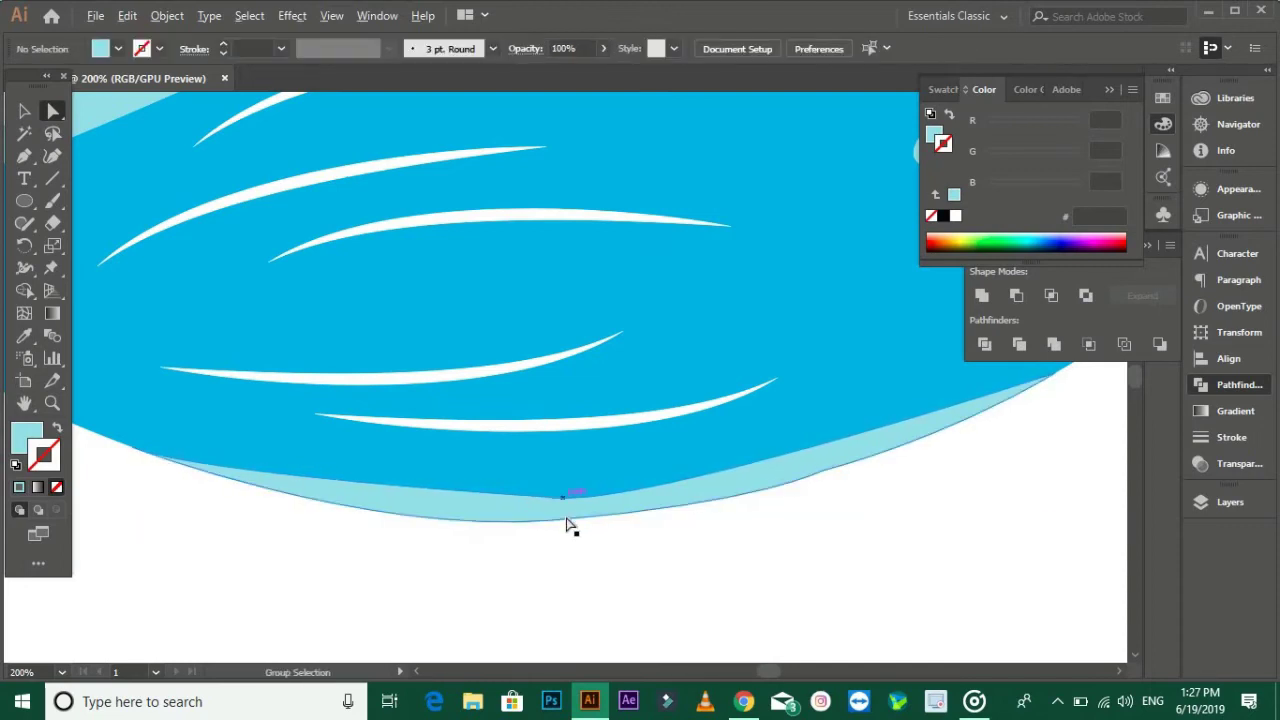
{"action": "left_click", "coordinate": [556, 506]}
{"action": "scroll", "coordinate": [556, 506], "scroll_direction": "up", "scroll_amount": 1, "text": "alt"}
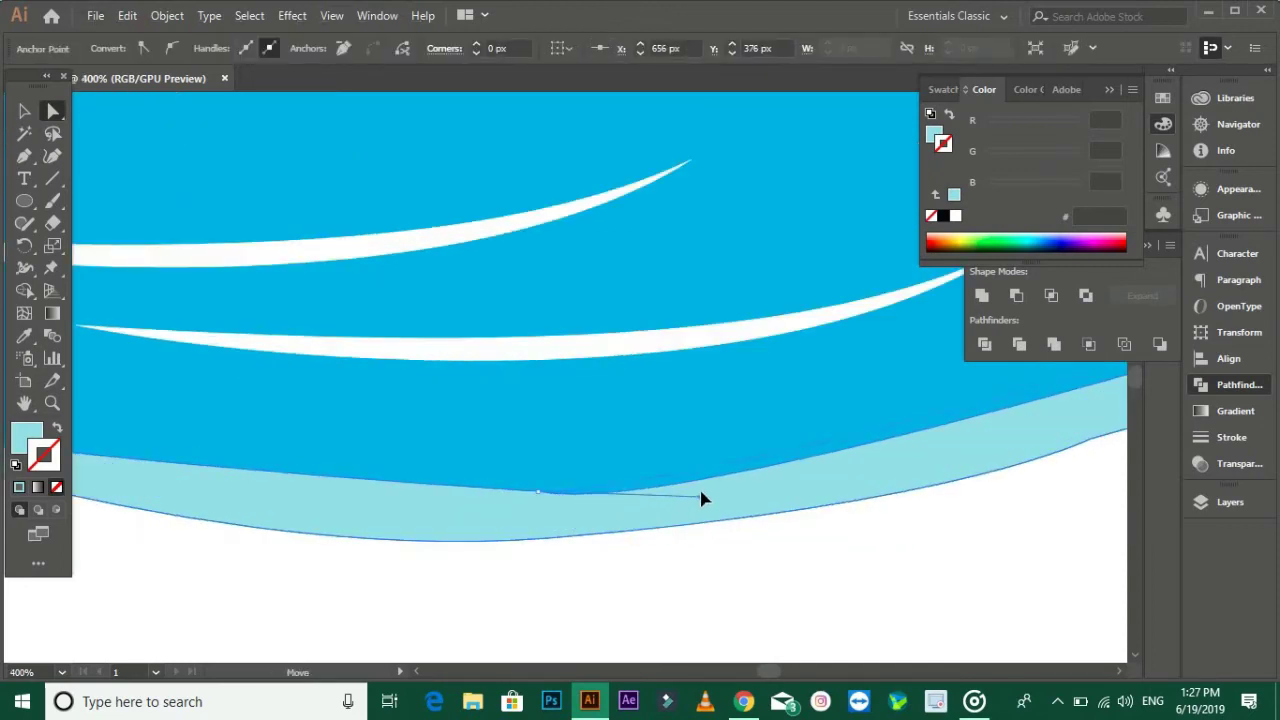
{"action": "left_click", "coordinate": [586, 580]}
Nudge the light-blue mouth shape left and reshape its bottom anchor to fit the snout.
{"action": "scroll", "coordinate": [586, 580], "scroll_direction": "down", "scroll_amount": 3, "text": "alt"}
{"action": "scroll", "coordinate": [640, 606], "scroll_direction": "down", "scroll_amount": 1, "text": "alt"}
{"action": "scroll", "coordinate": [548, 596], "scroll_direction": "down", "scroll_amount": 1, "text": "alt"}
{"action": "left_click_drag", "start_coordinate": [548, 596], "coordinate": [570, 594]}
{"action": "scroll", "coordinate": [838, 505], "scroll_direction": "up", "scroll_amount": 4, "text": "alt"}
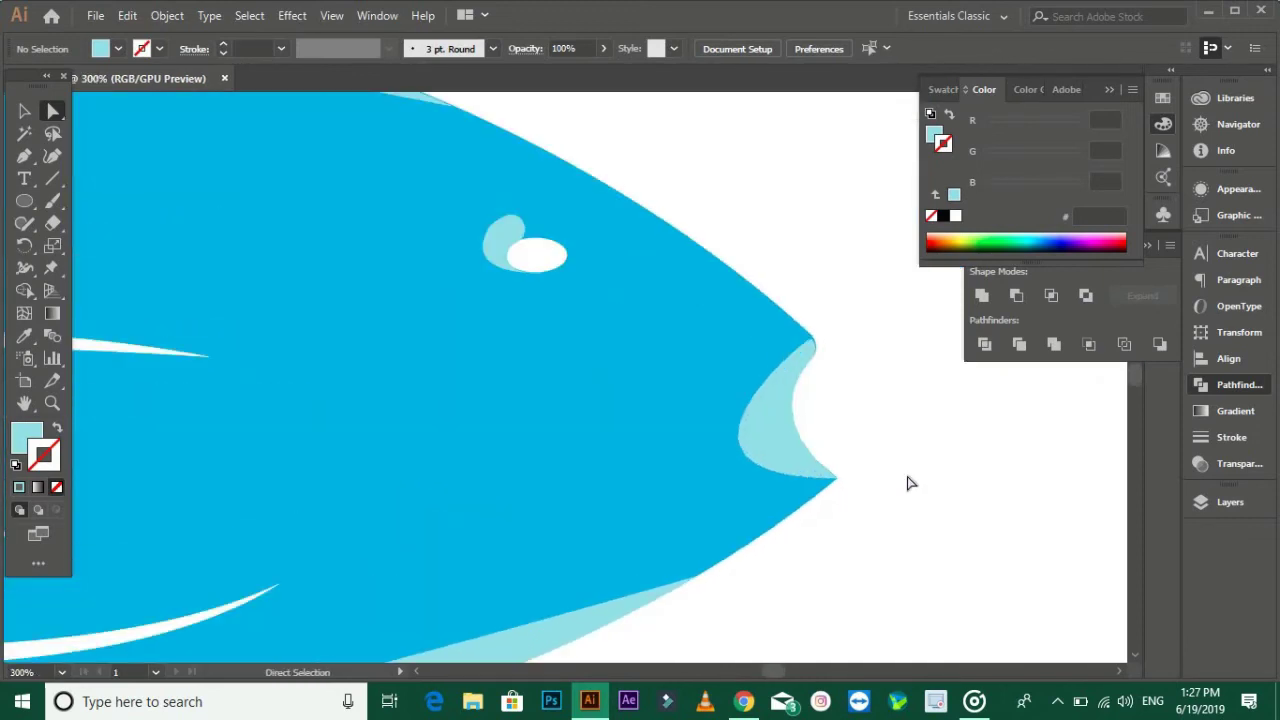
{"action": "left_click", "coordinate": [770, 450]}
{"action": "left_click", "coordinate": [840, 448]}
{"action": "left_click_drag", "start_coordinate": [755, 427], "coordinate": [745, 427]}
{"action": "left_click", "coordinate": [866, 391]}
{"action": "left_click_drag", "start_coordinate": [832, 476], "coordinate": [822, 490]}
{"action": "left_click", "coordinate": [869, 426]}
{"action": "key", "text": "ctrl+minus"}
{"action": "key", "text": "ctrl+minus"}
{"action": "key", "text": "ctrl+minus"}
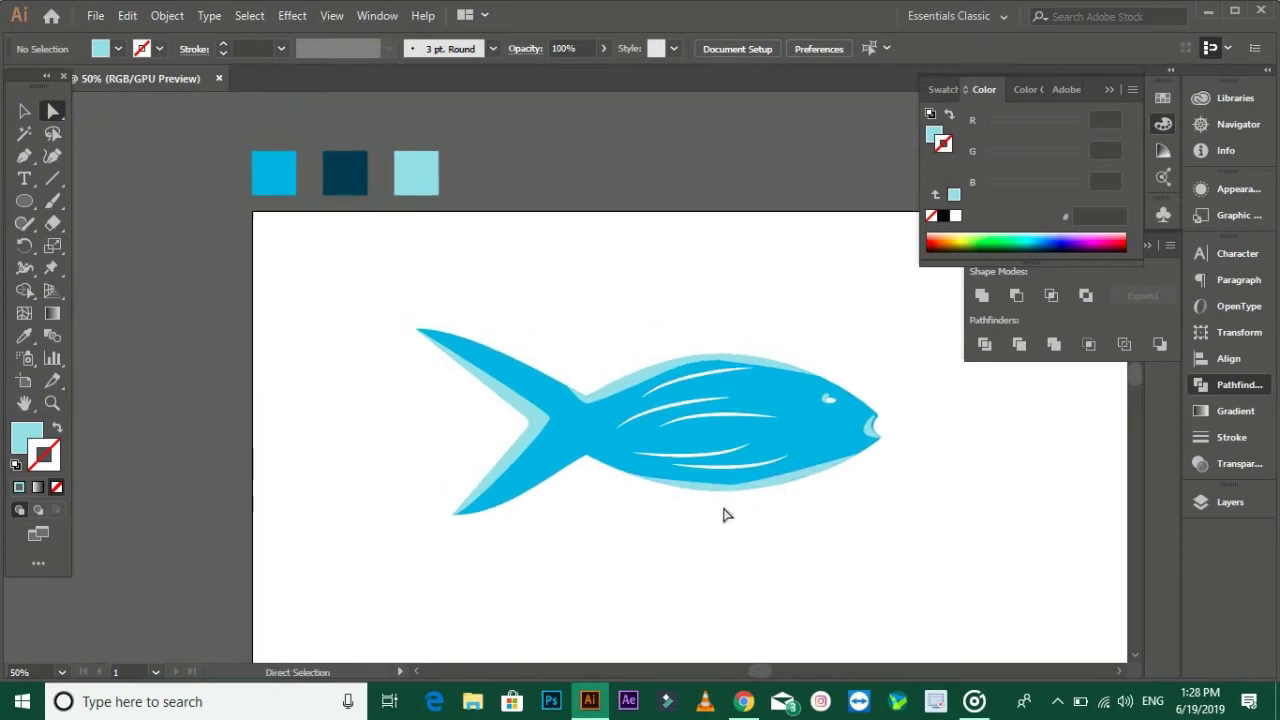
Rotate the whole fish so its head tilts upward and move it lower on the artboard.
{"action": "scroll", "coordinate": [517, 532], "scroll_direction": "up", "scroll_amount": 1}
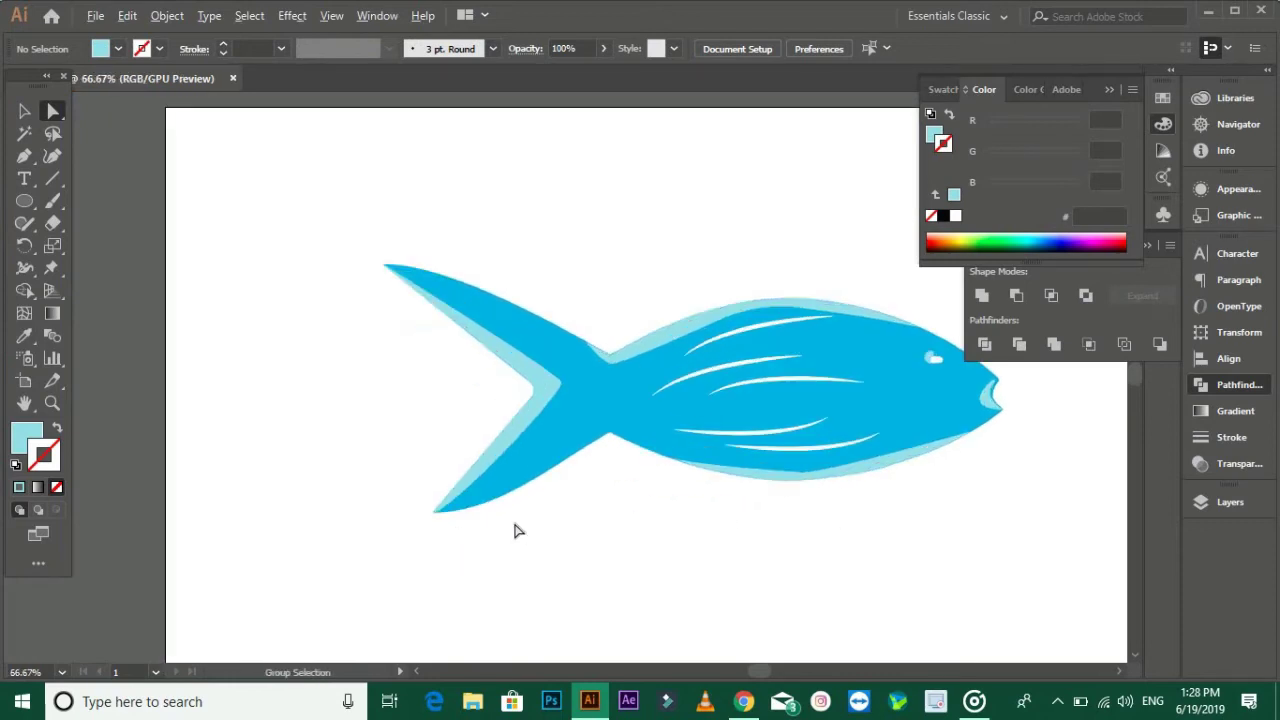
{"action": "scroll", "coordinate": [597, 521], "scroll_direction": "down", "scroll_amount": 2}
{"action": "key", "text": "ctrl+a"}
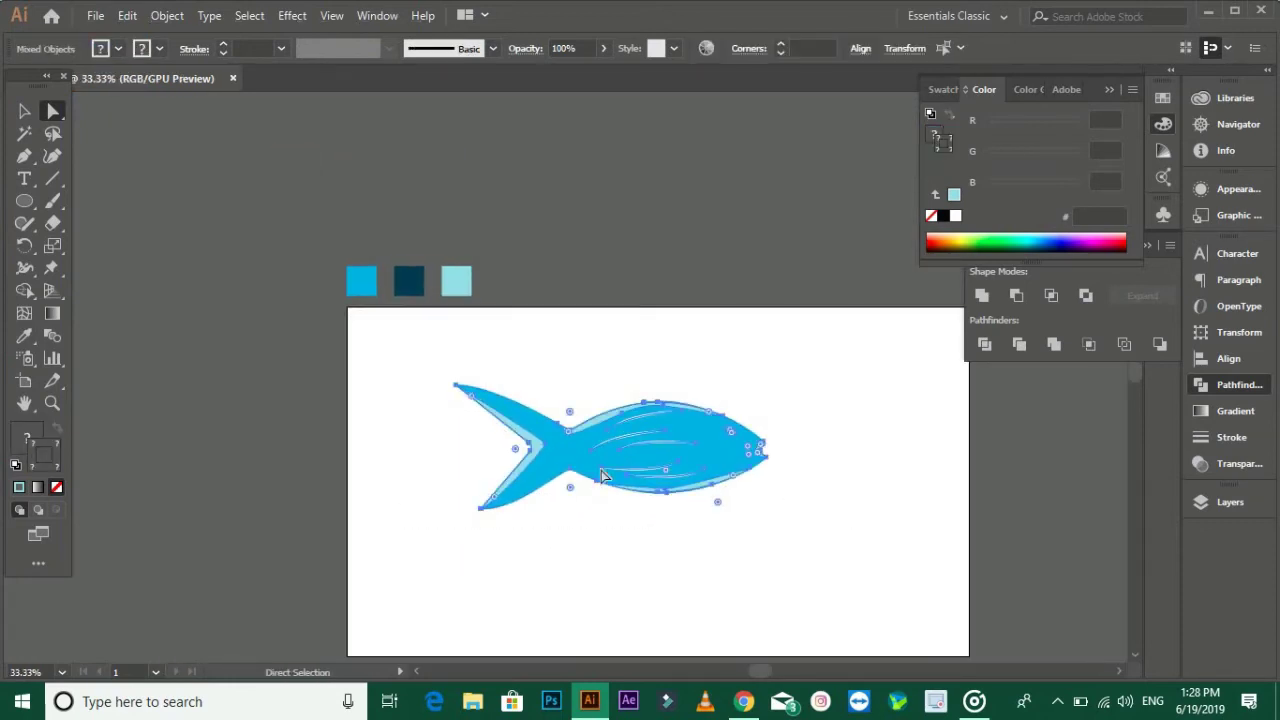
{"action": "key", "text": "v"}
{"action": "mouse_move", "coordinate": [771, 508]}
{"action": "left_mouse_down"}
{"action": "mouse_move", "coordinate": [803, 480]}
{"action": "mouse_move", "coordinate": [837, 480]}
{"action": "left_mouse_up"}
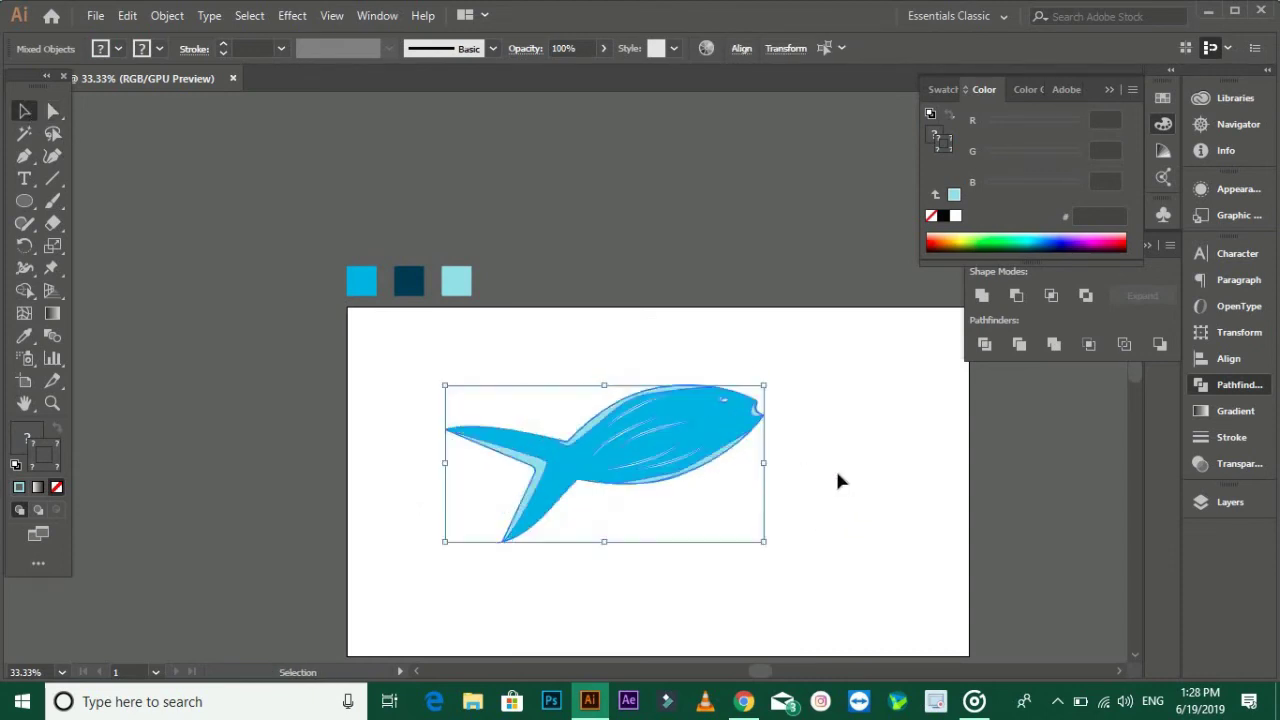
{"action": "left_click", "coordinate": [837, 480]}
{"action": "left_click_drag", "start_coordinate": [716, 436], "coordinate": [766, 520]}
{"action": "mouse_move", "coordinate": [705, 490]}
{"action": "left_mouse_down"}
{"action": "mouse_move", "coordinate": [716, 566]}
{"action": "mouse_move", "coordinate": [686, 517]}
{"action": "left_mouse_up"}
{"action": "left_click", "coordinate": [837, 531]}
Undo the last change and regroup the fish parts from the Object menu.
{"action": "scroll", "coordinate": [803, 508], "scroll_direction": "down", "scroll_amount": 1}
{"action": "key", "text": "ctrl+a"}
{"action": "key", "text": "ctrl+z"}
{"action": "key", "text": "a"}
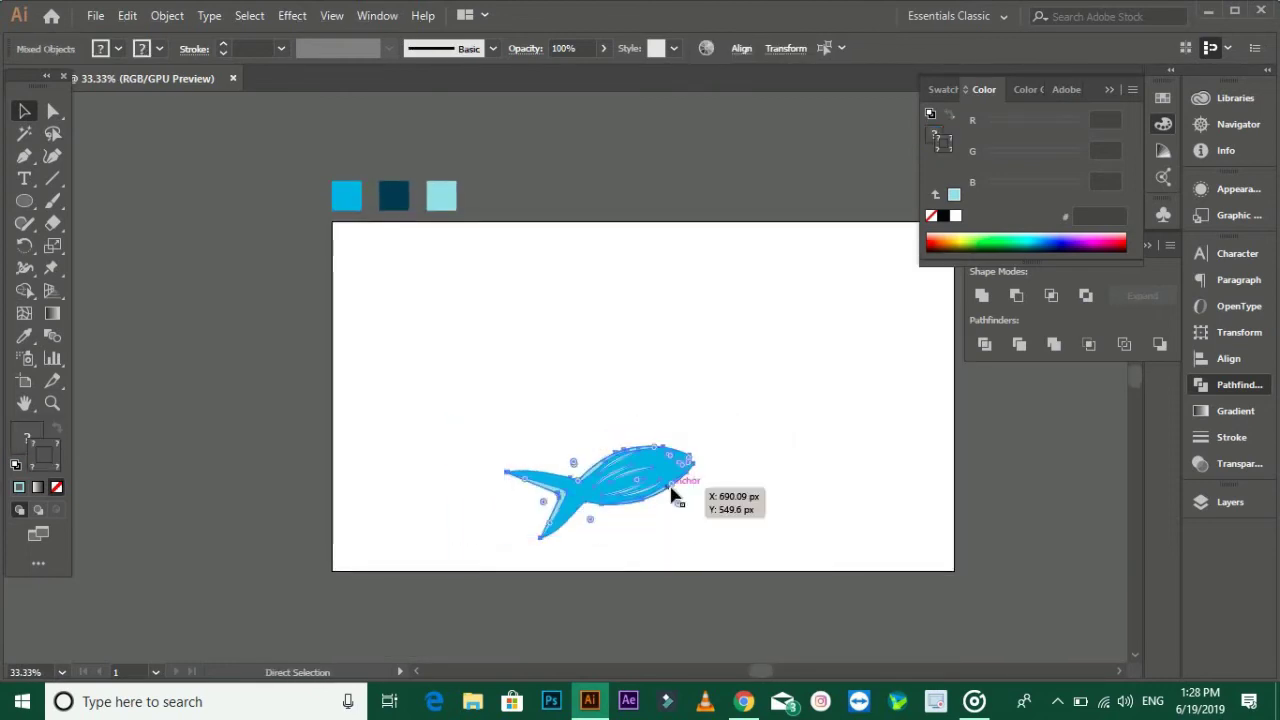
{"action": "key", "text": "v"}
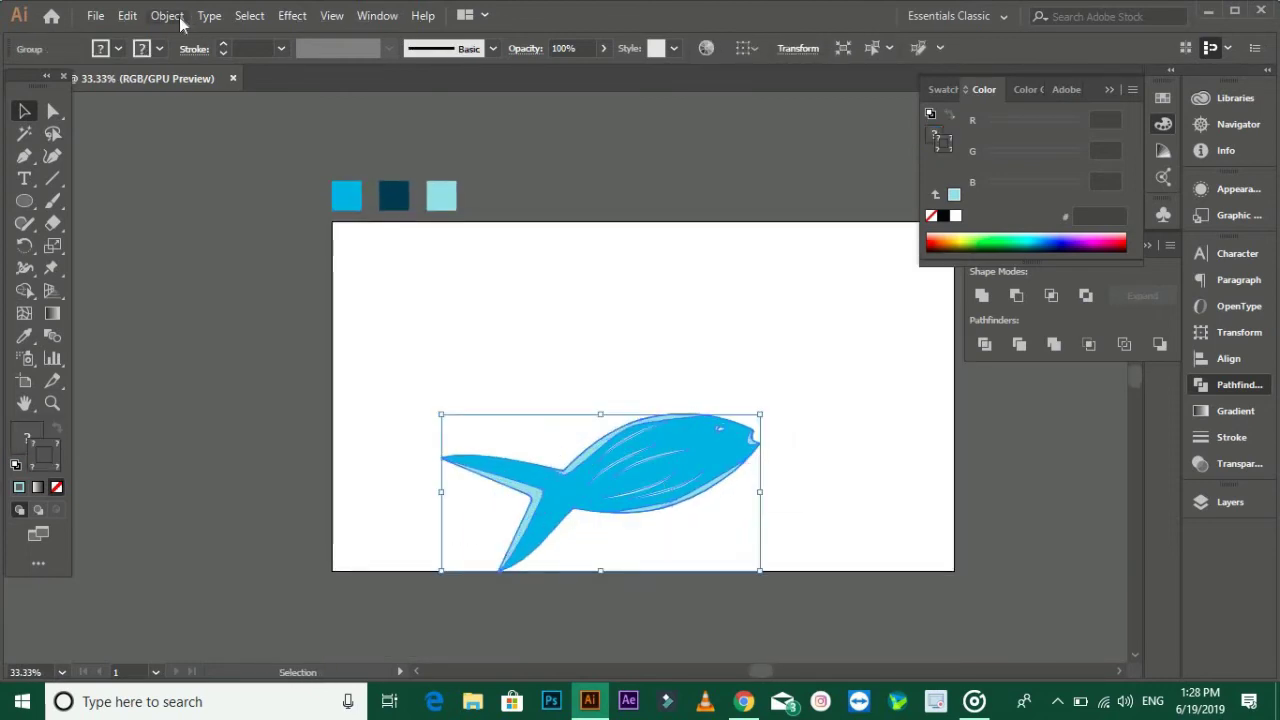
{"action": "left_click", "coordinate": [167, 15]}
{"action": "left_click", "coordinate": [250, 224]}
{"action": "left_click", "coordinate": [682, 368]}
Move the fish back up the artboard and scale it down slightly.
{"action": "mouse_move", "coordinate": [704, 430]}
{"action": "left_mouse_down"}
{"action": "mouse_move", "coordinate": [703, 366]}
{"action": "mouse_move", "coordinate": [704, 430]}
{"action": "left_mouse_up"}
{"action": "left_click_drag", "start_coordinate": [777, 480], "coordinate": [646, 380]}
{"action": "key", "text": "ctrl+shift+a"}
{"action": "key", "text": "ctrl+equal"}
{"action": "key", "text": "ctrl+equal"}
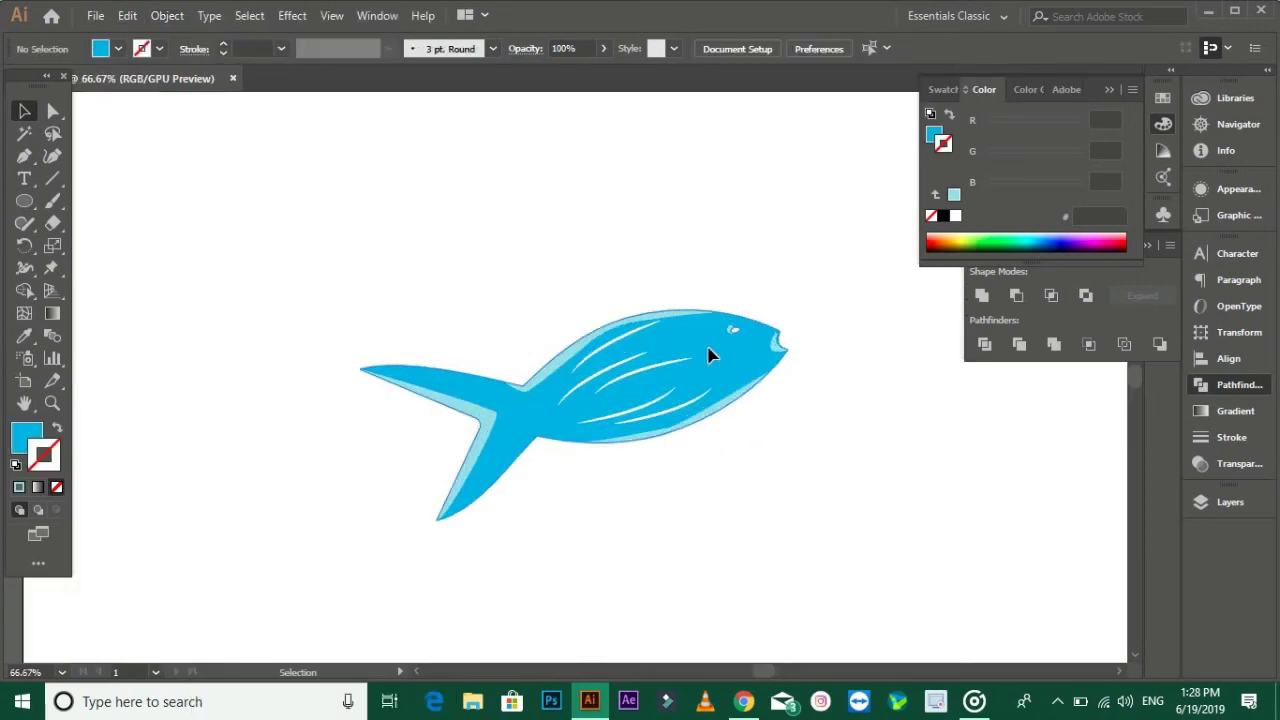
{"action": "left_click_drag", "start_coordinate": [710, 355], "coordinate": [766, 375]}
{"action": "key", "text": "ctrl+0"}
{"action": "key", "text": "ctrl+1"}
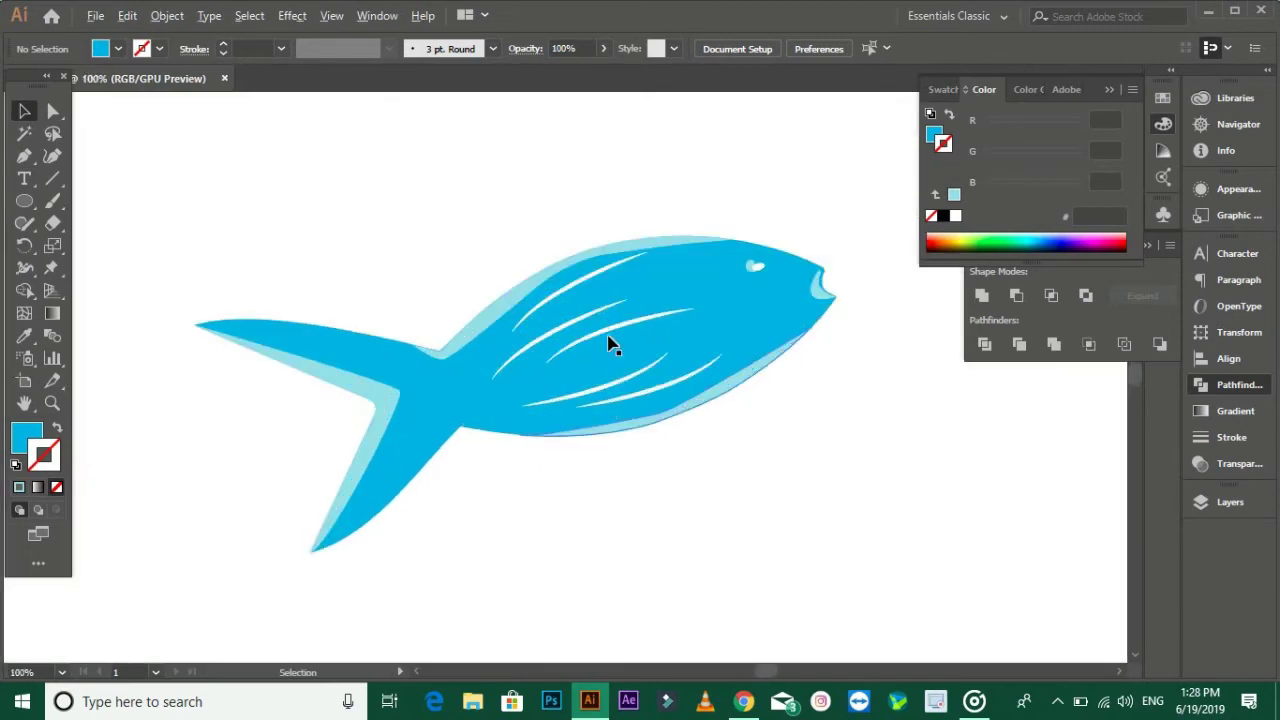
Ungroup the fish and select its three white body stripes.
{"action": "left_click", "coordinate": [613, 337]}
{"action": "right_click", "coordinate": [635, 323]}
{"action": "left_click", "coordinate": [654, 474]}
{"action": "key", "text": "ctrl+shift+a"}
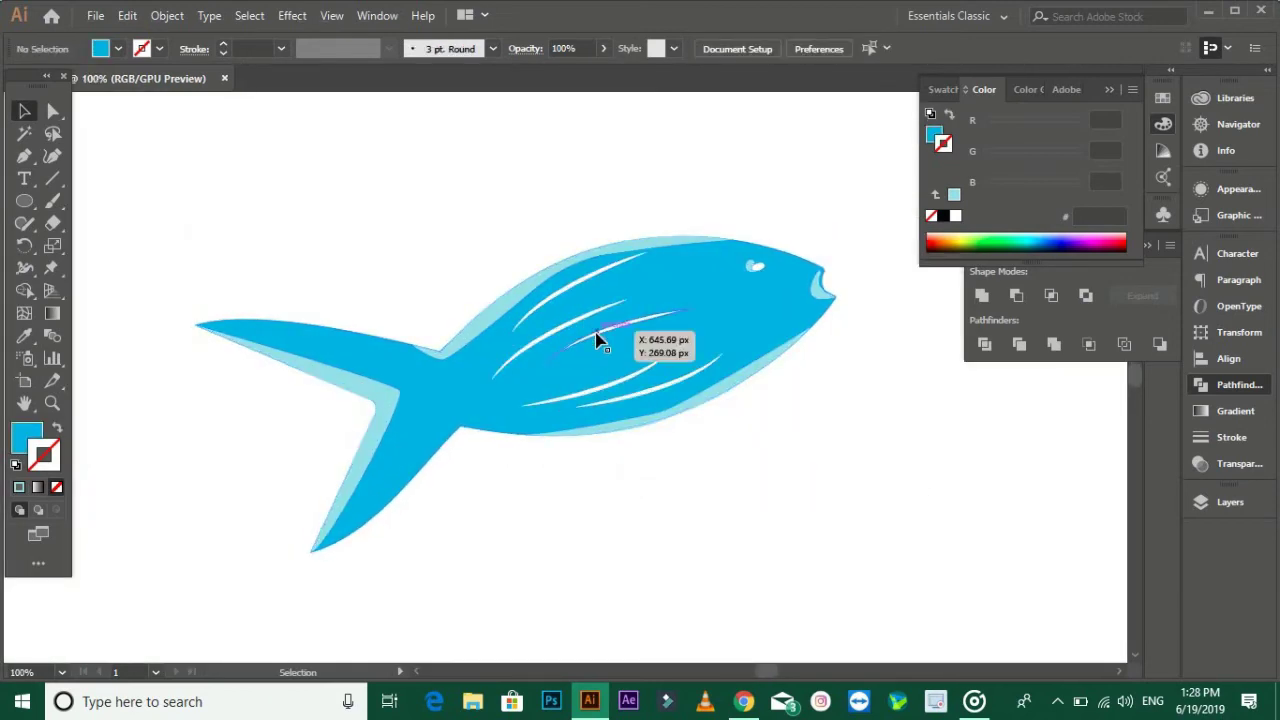
{"action": "left_click", "coordinate": [597, 341]}
{"action": "left_click", "coordinate": [529, 349], "text": "shift"}
{"action": "left_click", "coordinate": [529, 318], "text": "shift"}
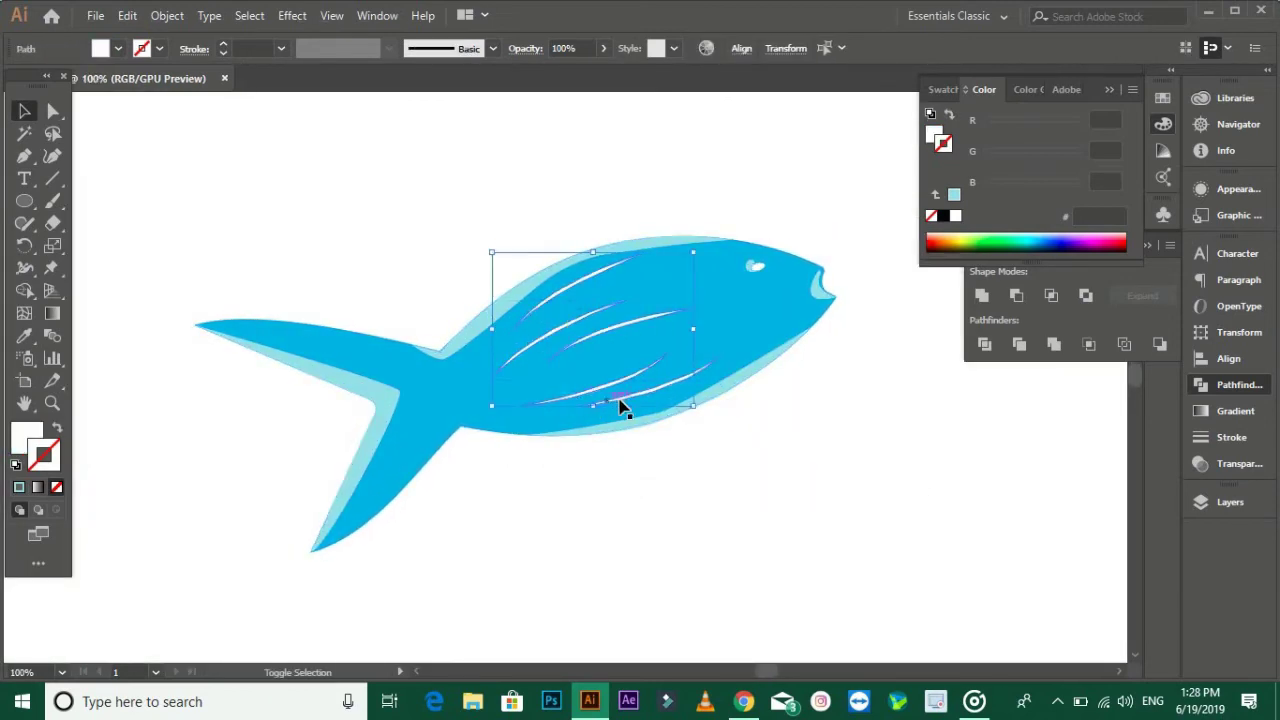
Recolour the selected stripes with the pale blue swatch using the Eyedropper.
{"action": "left_click", "coordinate": [24, 336]}
{"action": "key", "text": "ctrl+minus"}
{"action": "key", "text": "ctrl+minus"}
{"action": "scroll", "coordinate": [546, 463], "scroll_direction": "up", "scroll_amount": 3}
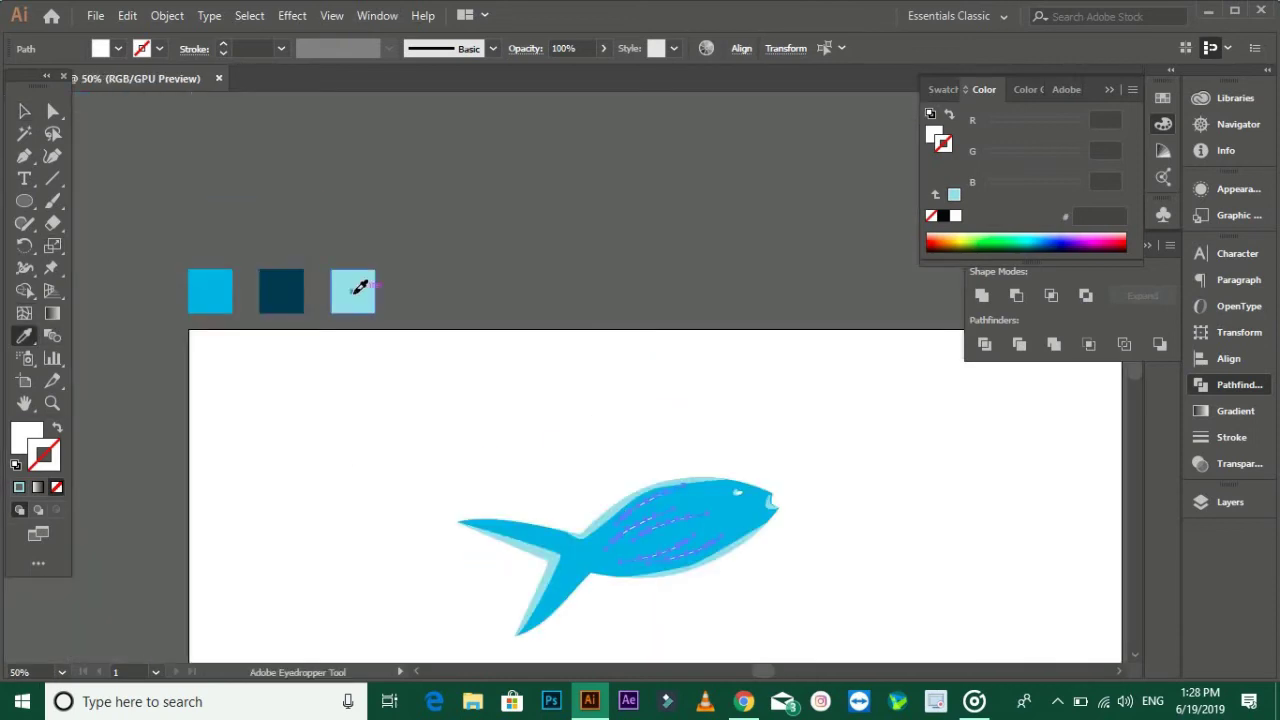
{"action": "left_click", "coordinate": [24, 113]}
{"action": "left_click", "coordinate": [527, 192]}
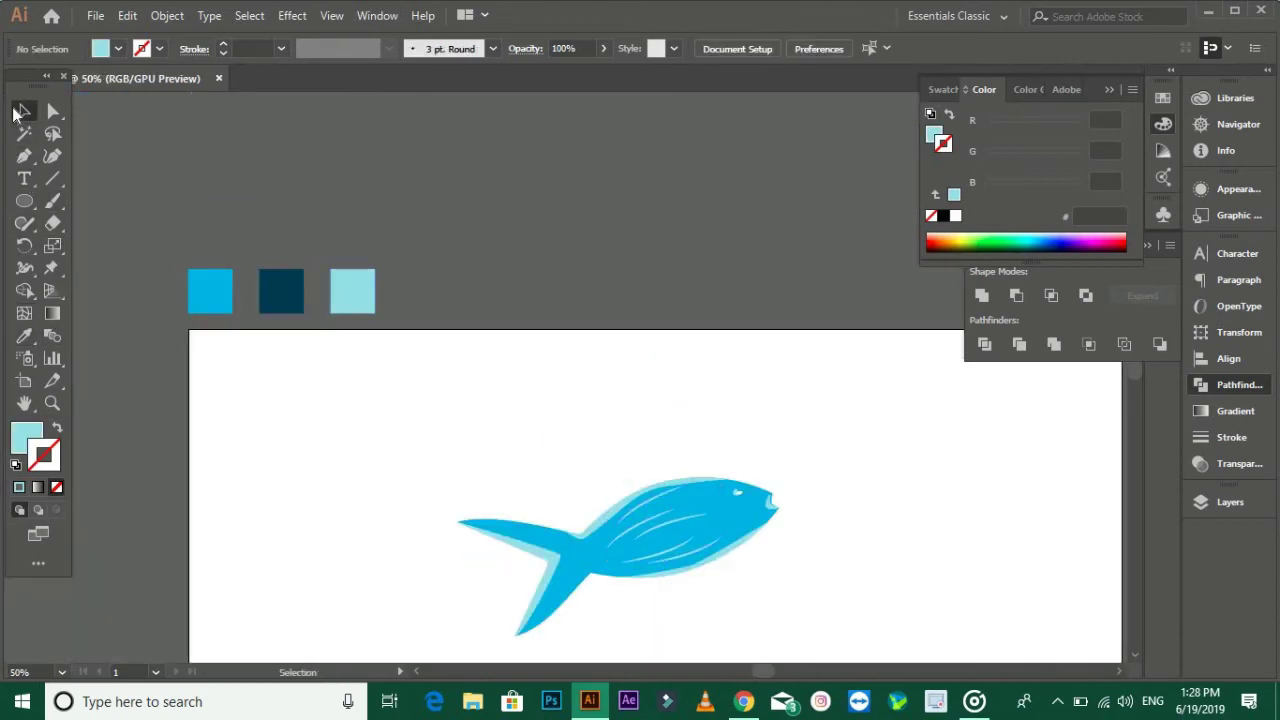
{"action": "key", "text": "ctrl+plus"}
{"action": "key", "text": "ctrl+plus"}
{"action": "scroll", "coordinate": [634, 434], "scroll_direction": "down", "scroll_amount": 3}
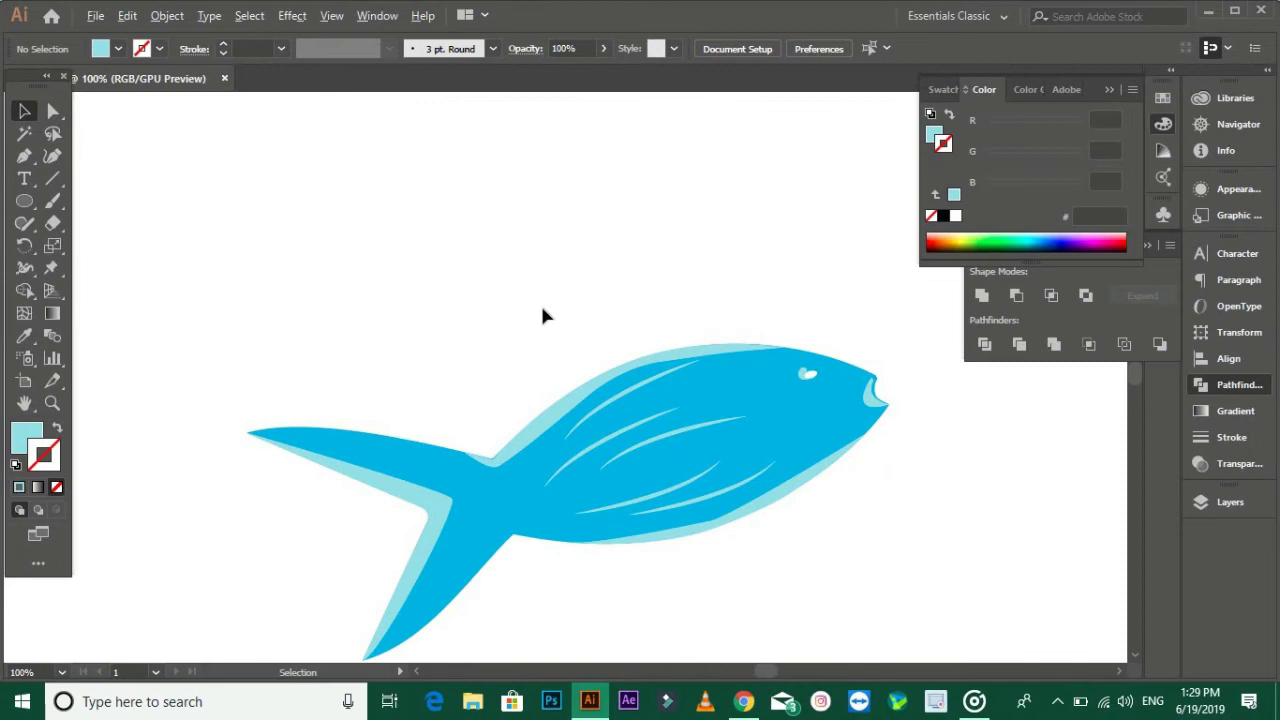
{"action": "key", "text": "ctrl+minus"}
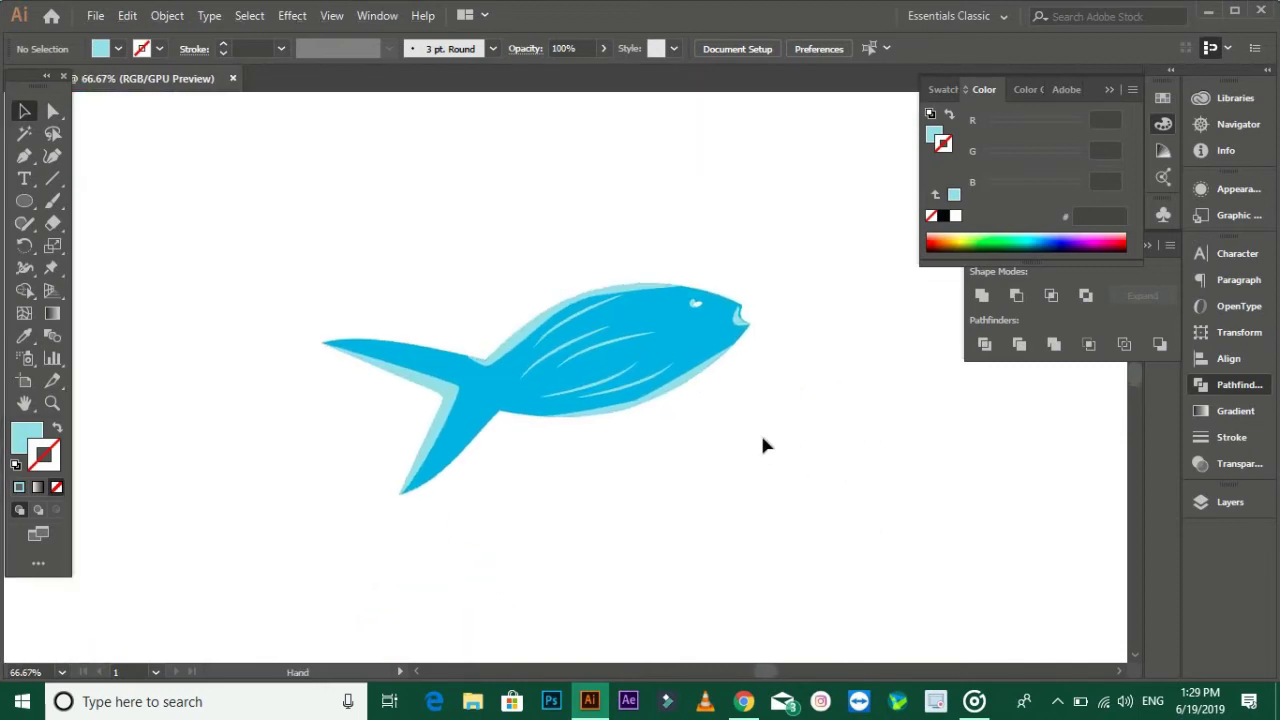
{"action": "key", "text": "ctrl+minus"}
{"action": "left_click_drag", "start_coordinate": [574, 429], "coordinate": [449, 500]}
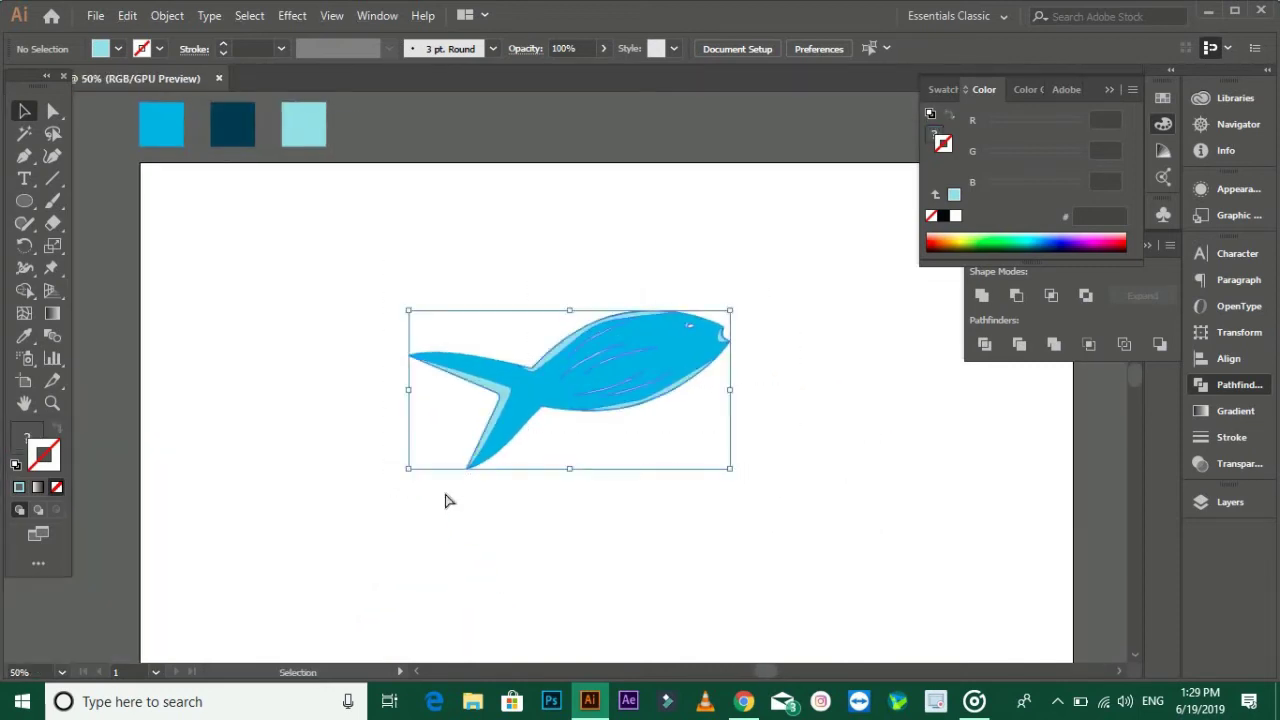
{"action": "left_click", "coordinate": [558, 483]}
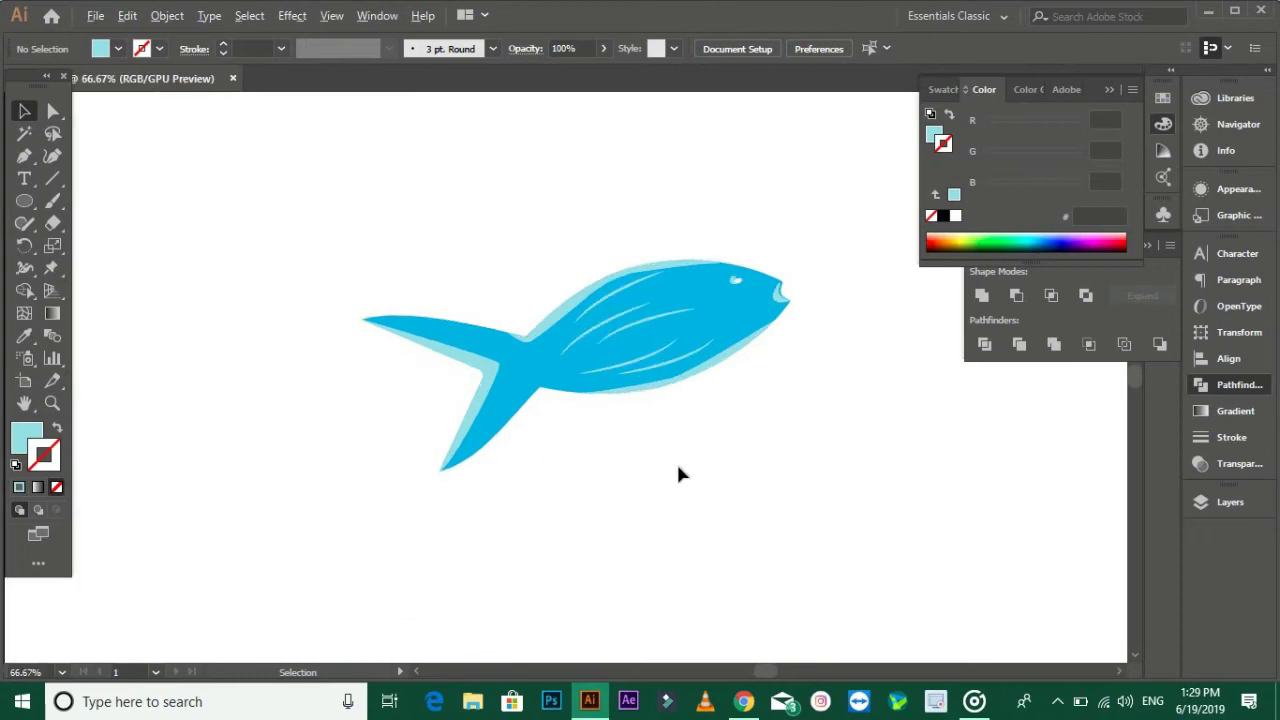
{"action": "key", "text": "ctrl+minus"}
Draw an artboard-sized rectangle and send it behind the fish.
{"action": "left_click_drag", "start_coordinate": [24, 200], "coordinate": [128, 203]}
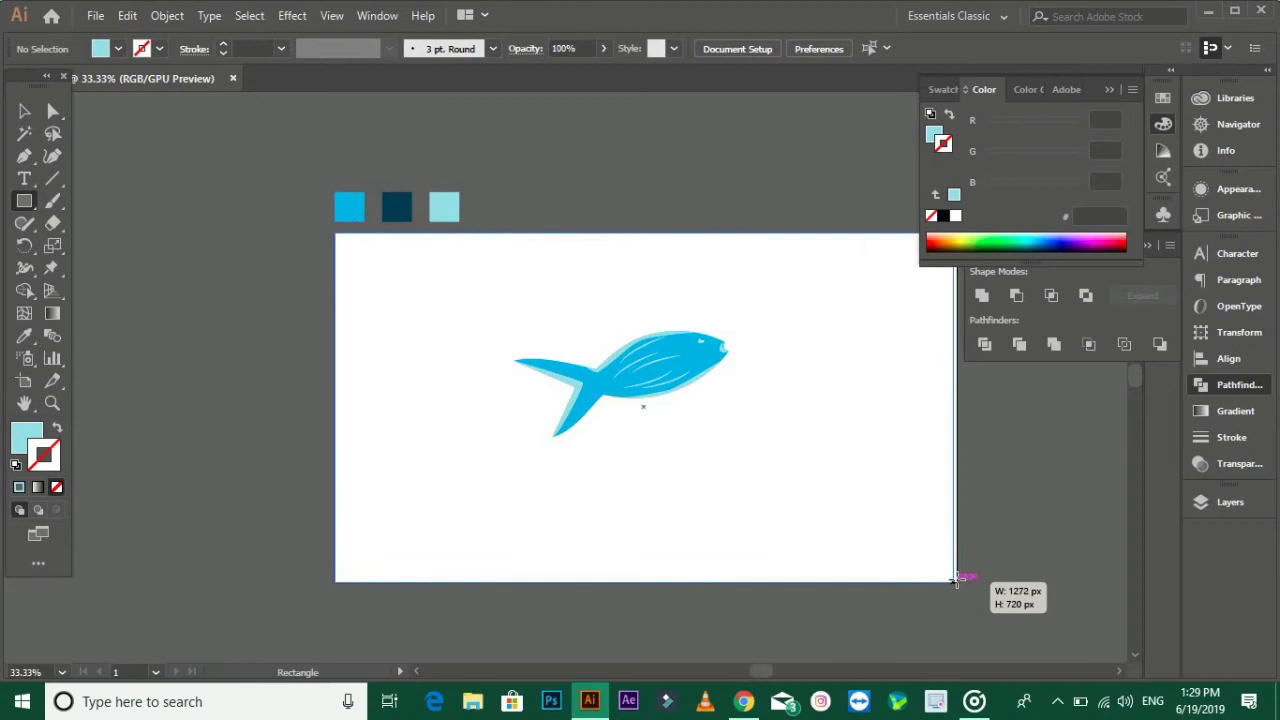
{"action": "left_click_drag", "start_coordinate": [611, 417], "coordinate": [957, 581]}
{"action": "left_click", "coordinate": [25, 112]}
{"action": "left_click_drag", "start_coordinate": [474, 414], "coordinate": [519, 531]}
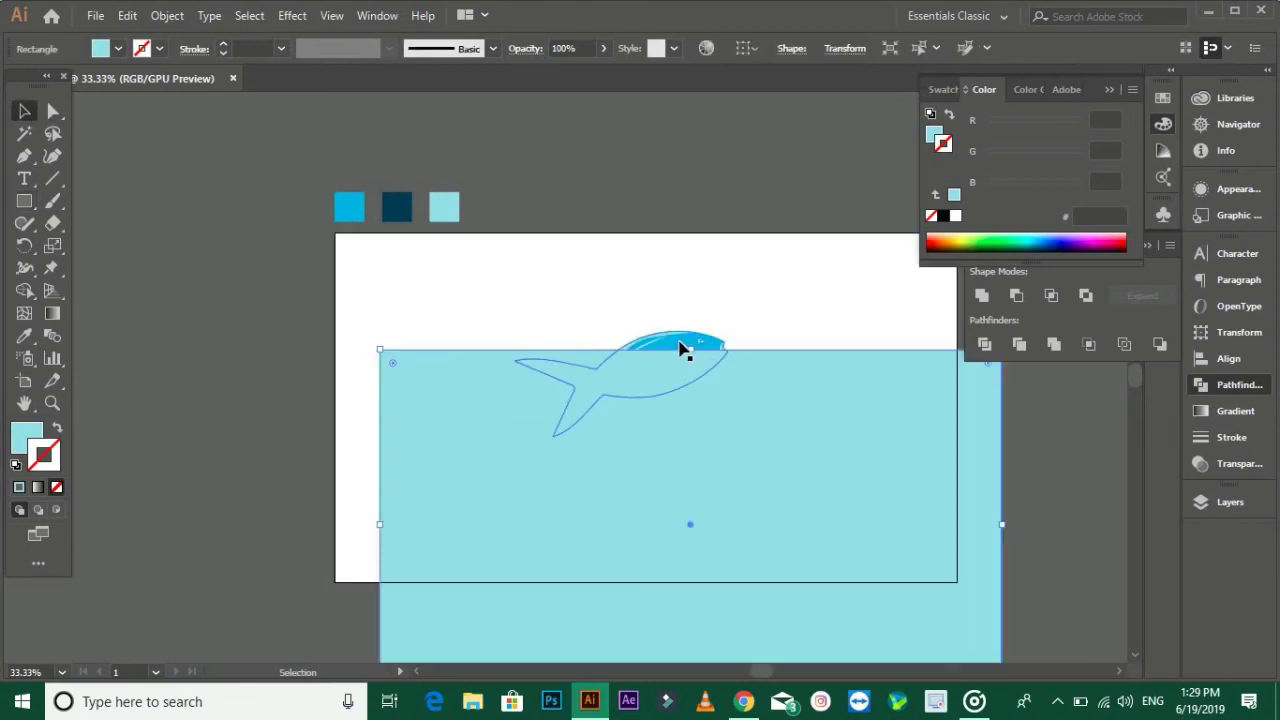
{"action": "left_click", "coordinate": [675, 340]}
{"action": "key", "text": "ctrl+shift+bracketright"}
{"action": "left_click_drag", "start_coordinate": [625, 467], "coordinate": [577, 360]}
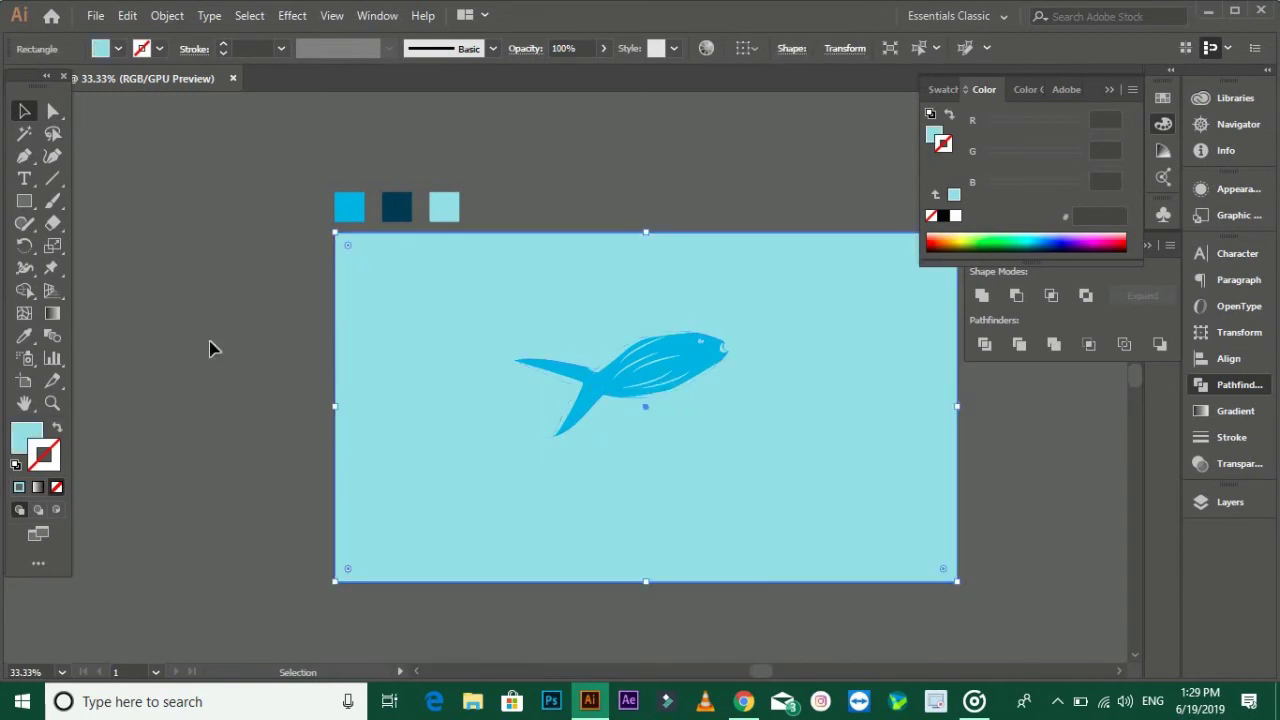
Fill the background rectangle with the dark navy swatch using the Eyedropper.
{"action": "key", "text": "i"}
{"action": "left_click", "coordinate": [396, 207]}
{"action": "left_click", "coordinate": [26, 111]}
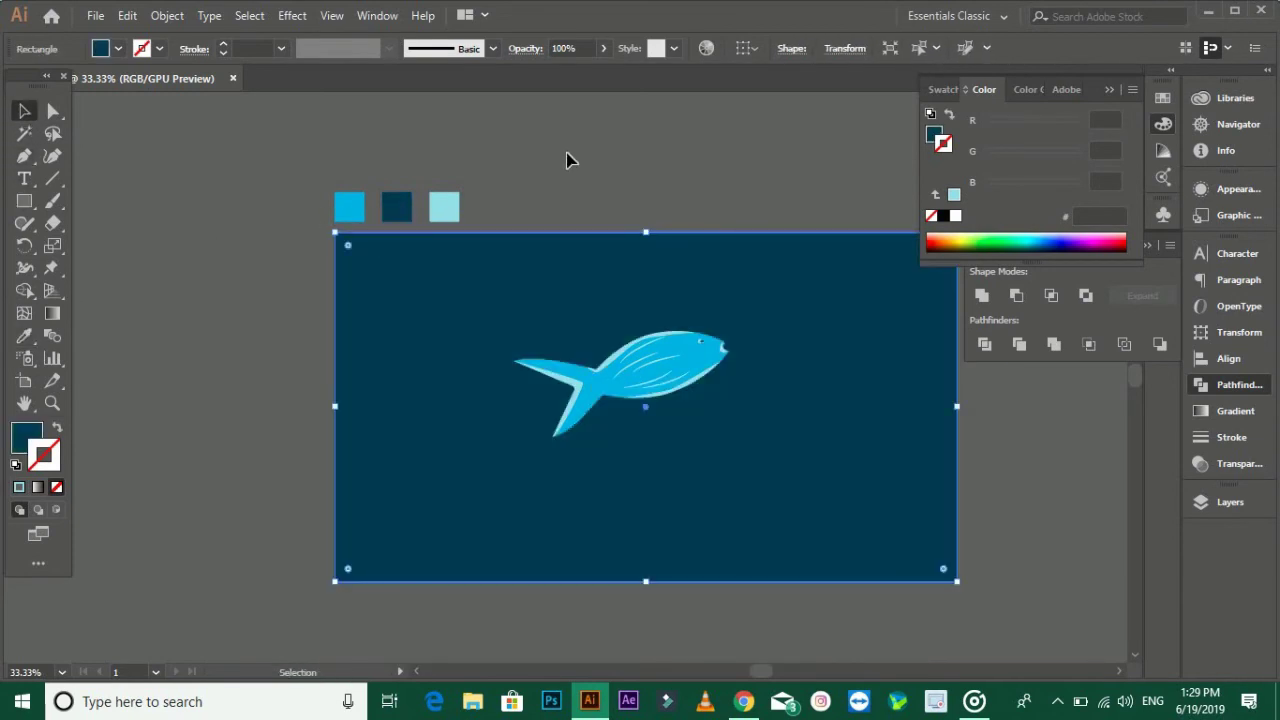
{"action": "left_click", "coordinate": [566, 157]}
{"action": "scroll", "coordinate": [726, 460], "scroll_direction": "right", "scroll_amount": 1}
{"action": "left_click", "coordinate": [729, 460]}
Try fill colour #0E4F77 on the rectangle, then undo it to keep the darker navy.
{"action": "double_click", "coordinate": [27, 440]}
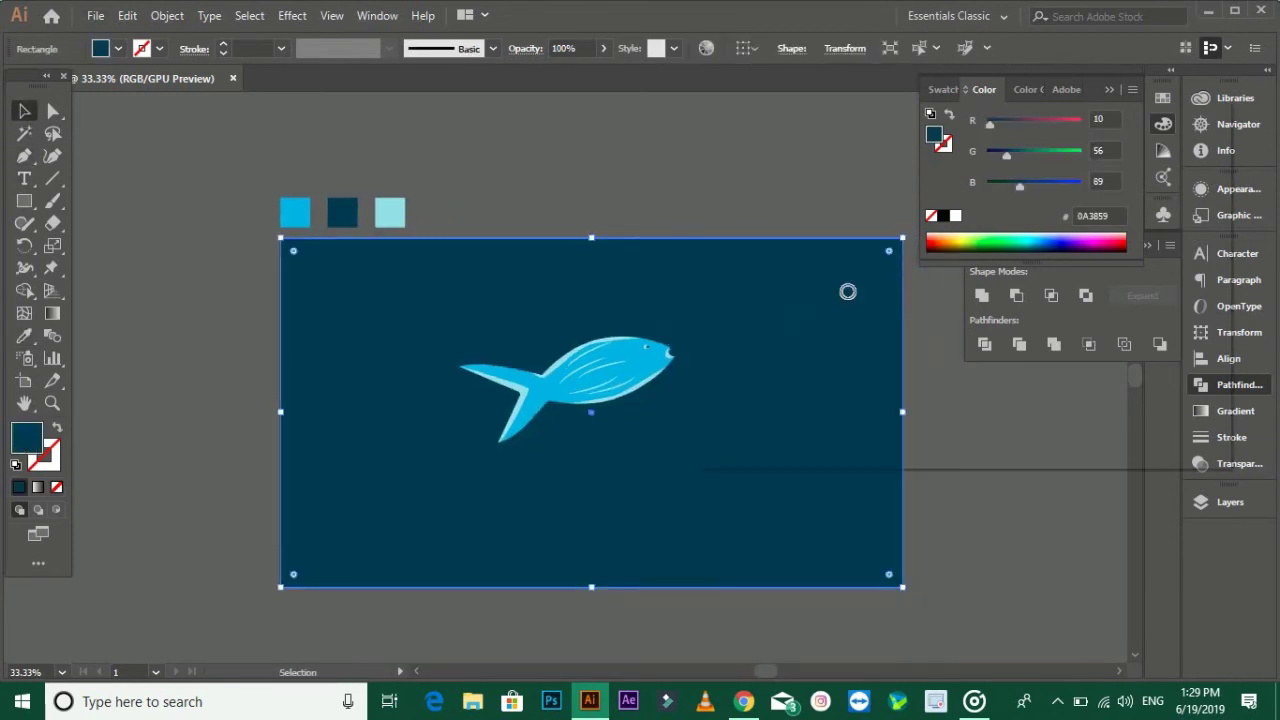
{"action": "type", "text": "0E4F77"}
{"action": "key", "text": "Return"}
{"action": "left_click", "coordinate": [643, 203]}
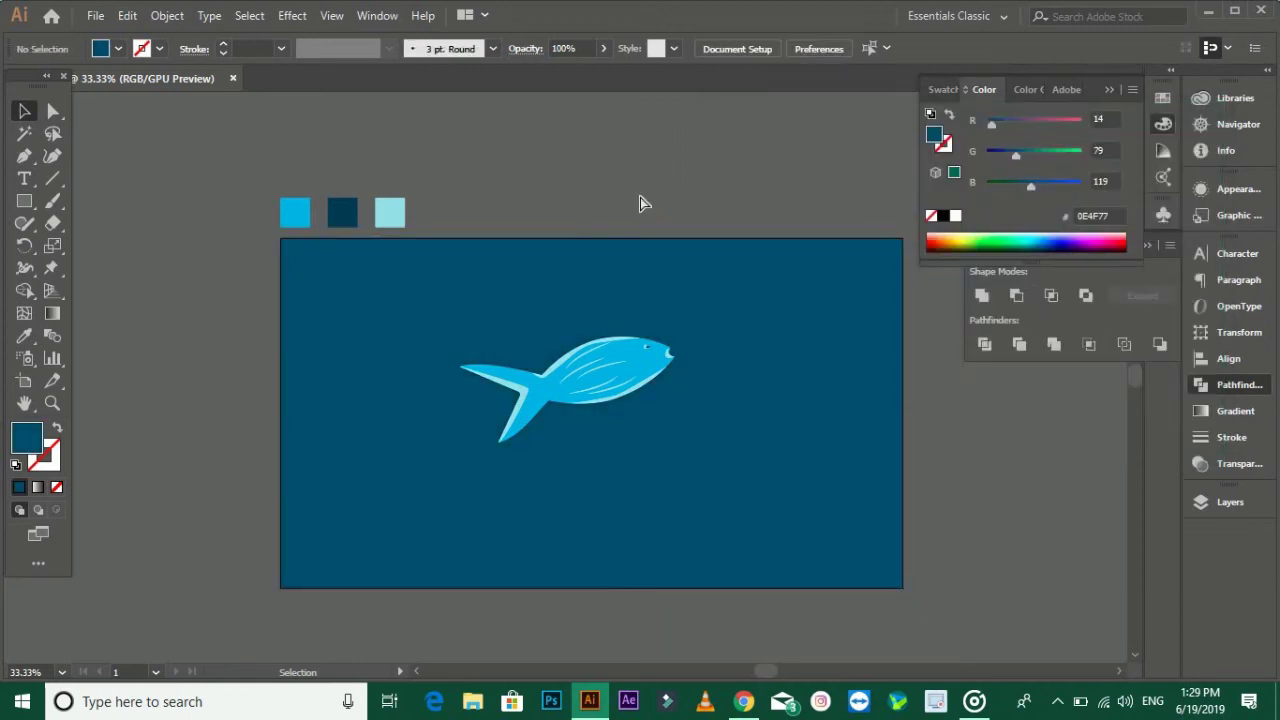
{"action": "key", "text": "ctrl+z"}
{"action": "key", "text": "ctrl+shift+a"}
{"action": "key", "text": "ctrl+plus"}
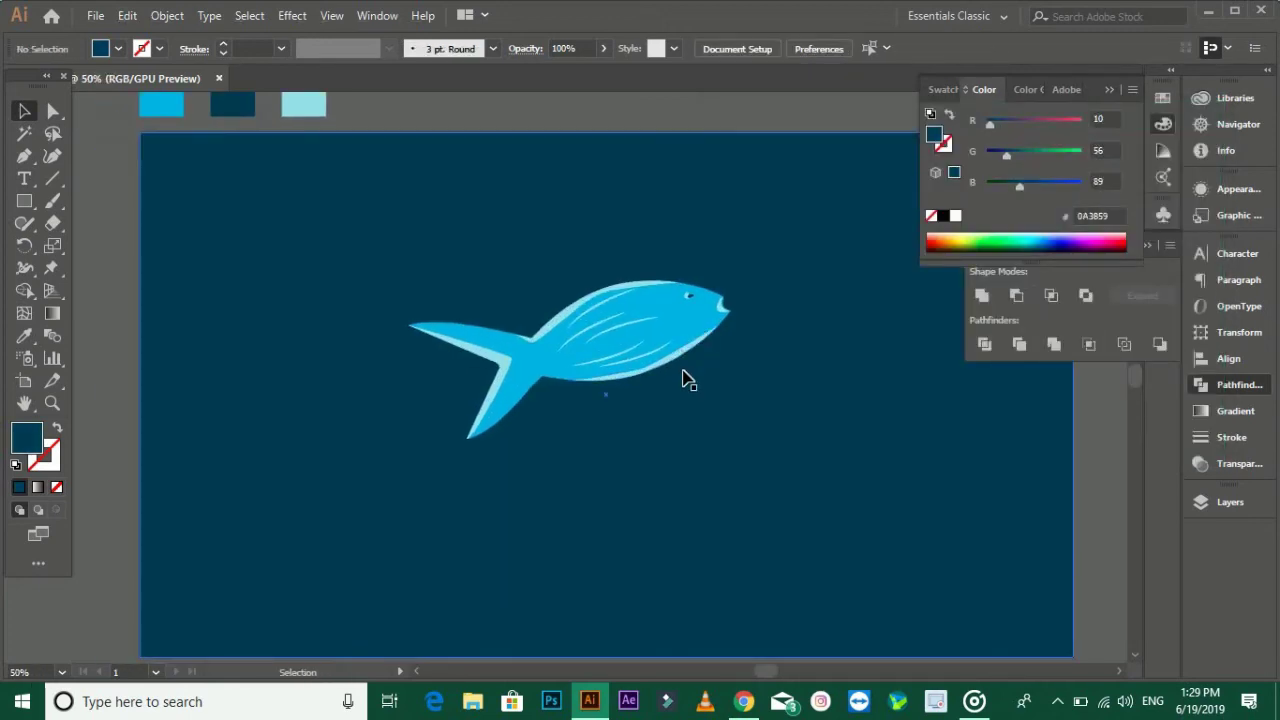
Draw a new white, outline-free ellipse over the fish's eye.
{"action": "scroll", "coordinate": [593, 240], "scroll_direction": "down", "scroll_amount": 1}
{"action": "scroll", "coordinate": [674, 291], "scroll_direction": "up", "scroll_amount": 2}
{"action": "scroll", "coordinate": [660, 277], "scroll_direction": "up", "scroll_amount": 2}
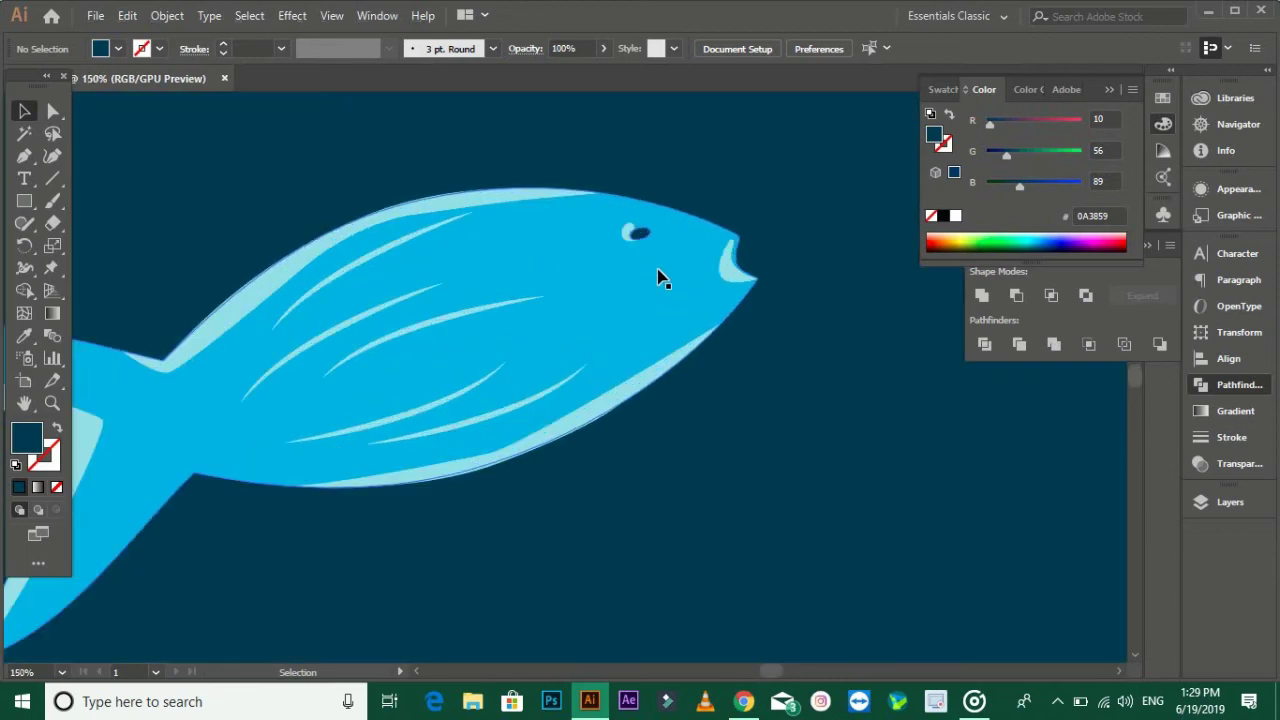
{"action": "scroll", "coordinate": [680, 293], "scroll_direction": "down", "scroll_amount": 3}
{"action": "scroll", "coordinate": [683, 300], "scroll_direction": "up", "scroll_amount": 5}
{"action": "scroll", "coordinate": [700, 285], "scroll_direction": "up", "scroll_amount": 2}
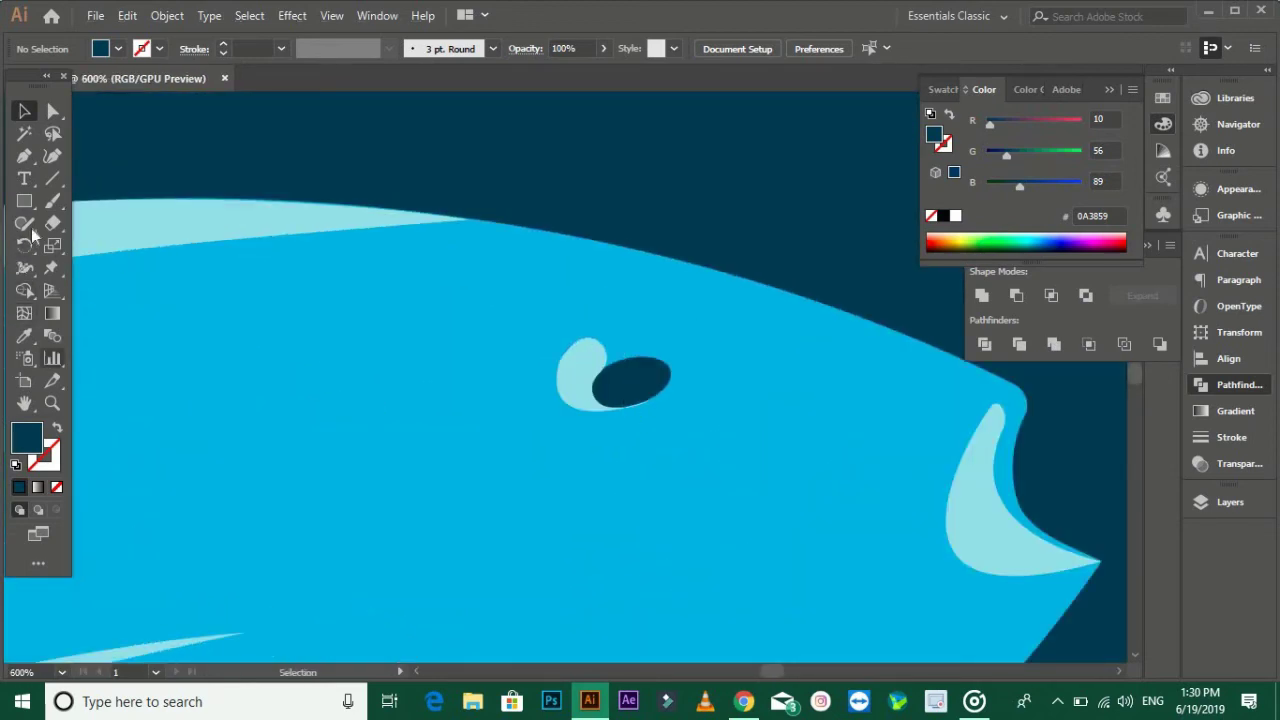
{"action": "left_click", "coordinate": [126, 245]}
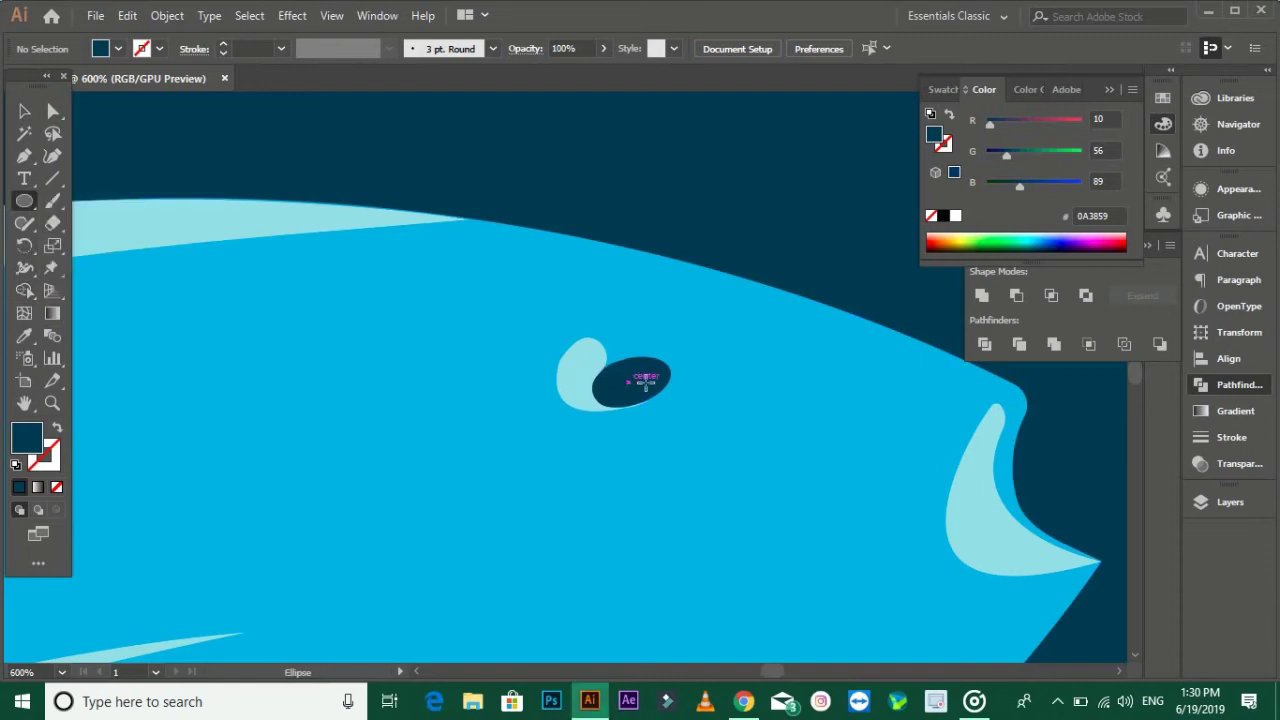
{"action": "mouse_move", "coordinate": [708, 339]}
{"action": "left_mouse_down"}
{"action": "mouse_move", "coordinate": [635, 390]}
{"action": "mouse_move", "coordinate": [620, 343]}
{"action": "left_mouse_up"}
{"action": "key", "text": "v"}
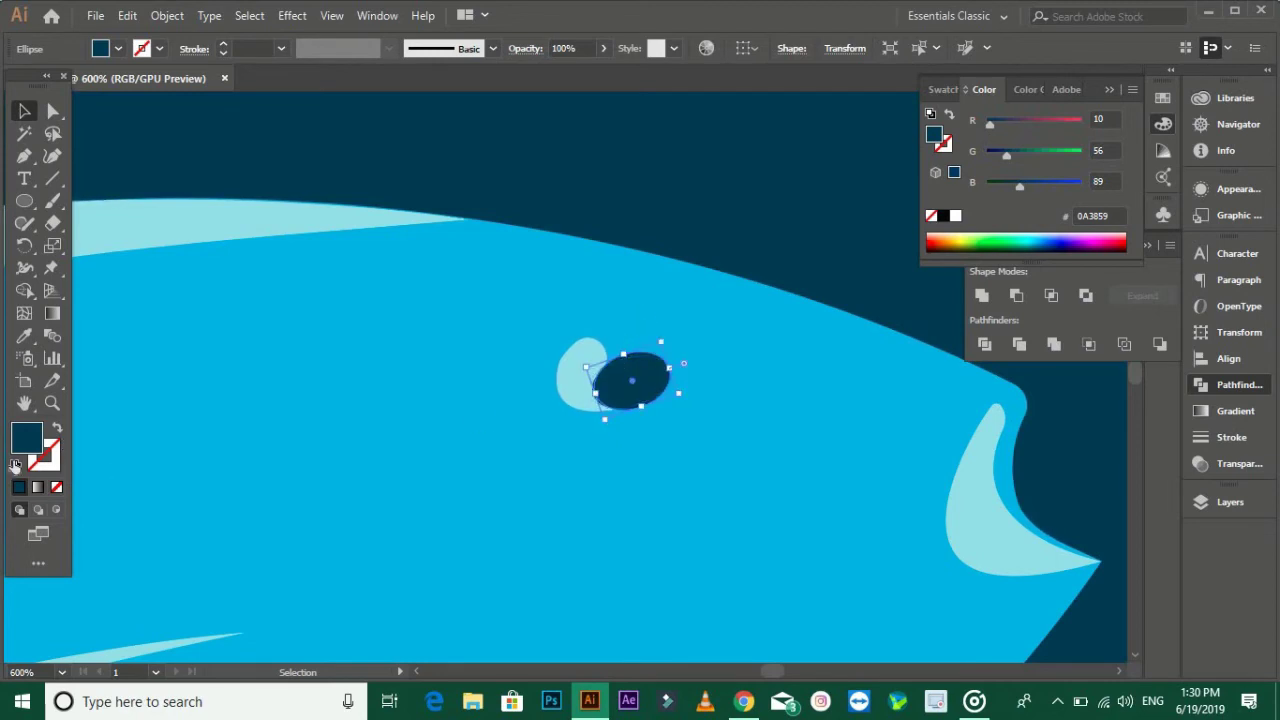
{"action": "left_click", "coordinate": [16, 464]}
{"action": "left_click", "coordinate": [56, 429]}
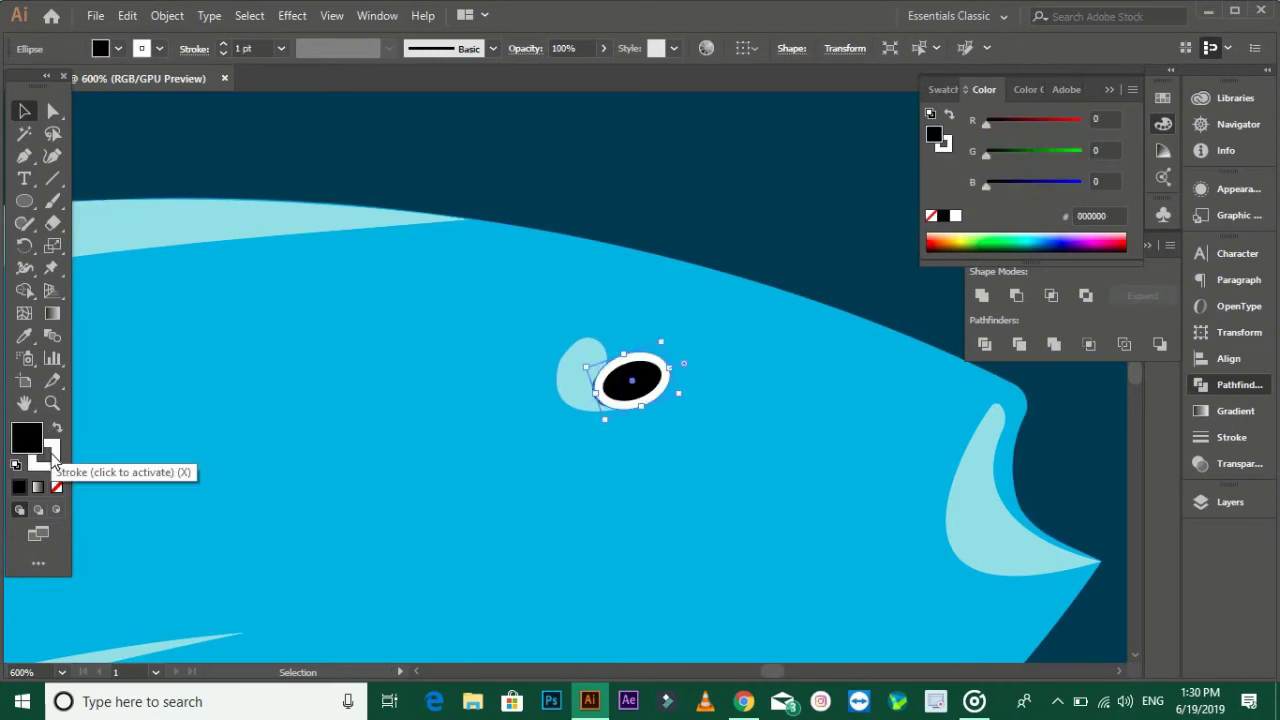
{"action": "key", "text": "shift+x"}
{"action": "key", "text": "x"}
{"action": "key", "text": "slash"}
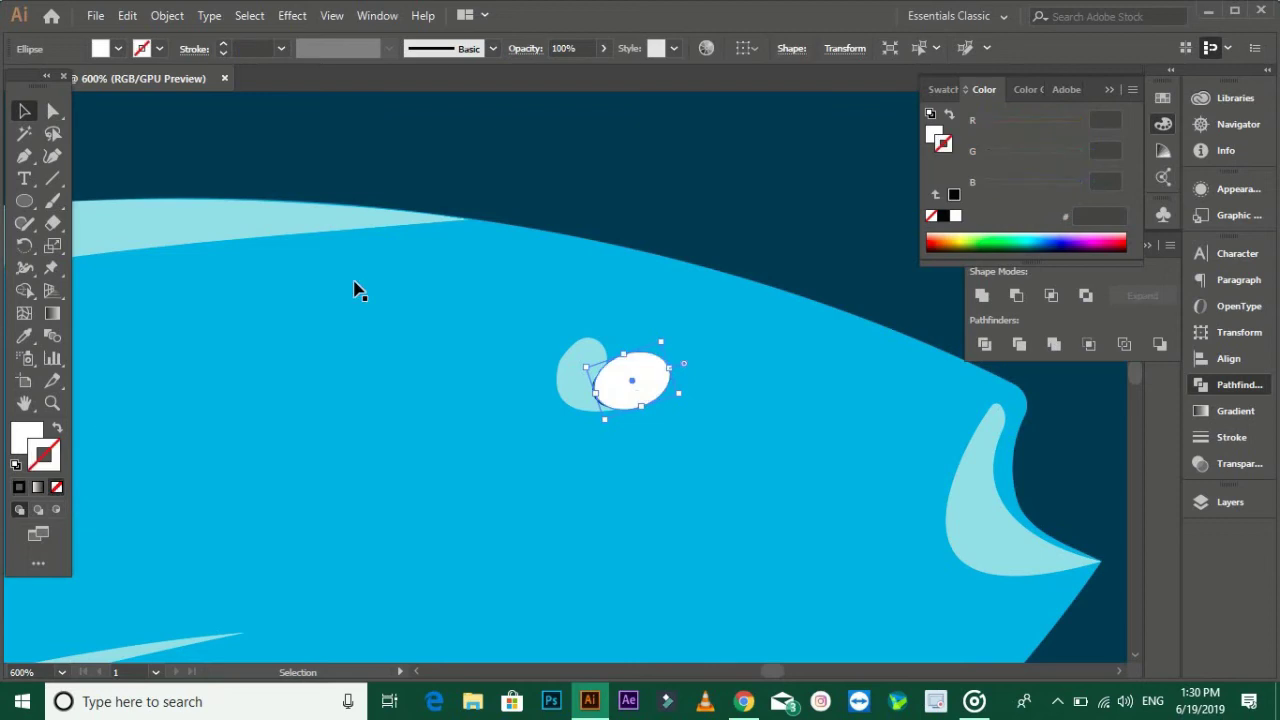
{"action": "scroll", "coordinate": [610, 405], "scroll_direction": "up", "scroll_amount": 4, "text": "alt"}
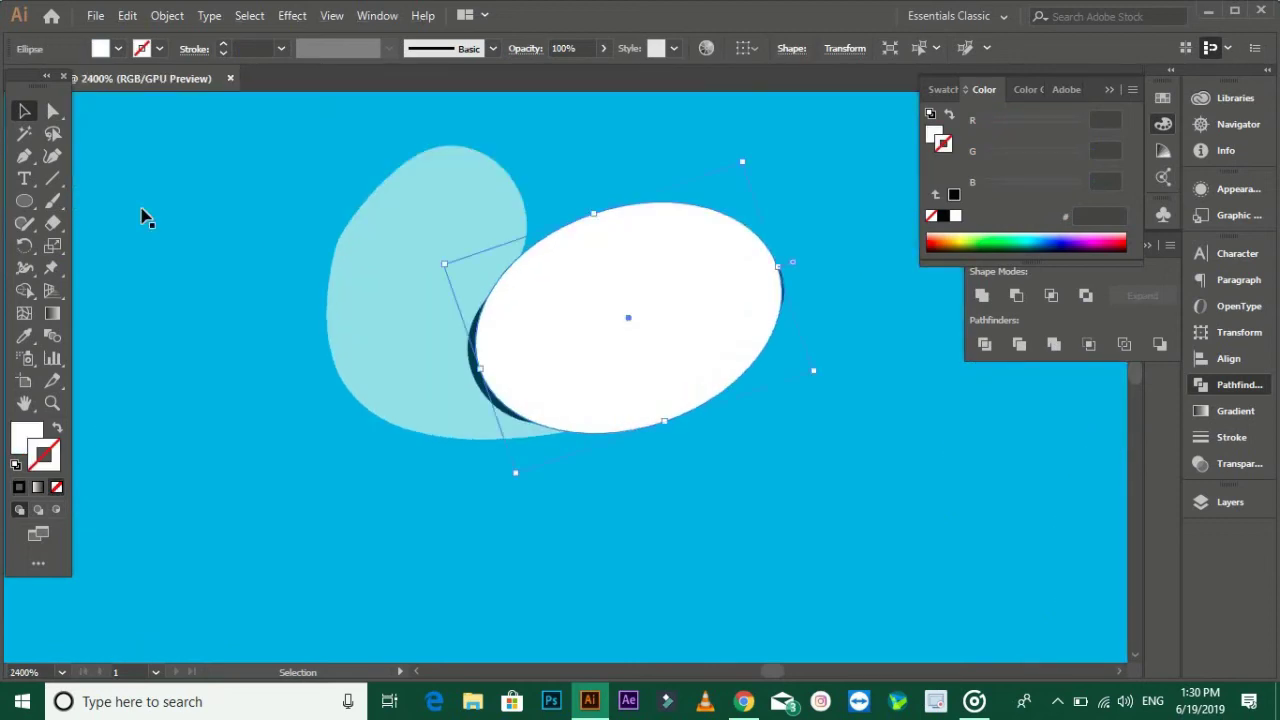
Reshape the eye ellipse by dragging its left and right anchors outward.
{"action": "key", "text": "a"}
{"action": "left_click_drag", "start_coordinate": [477, 369], "coordinate": [444, 392]}
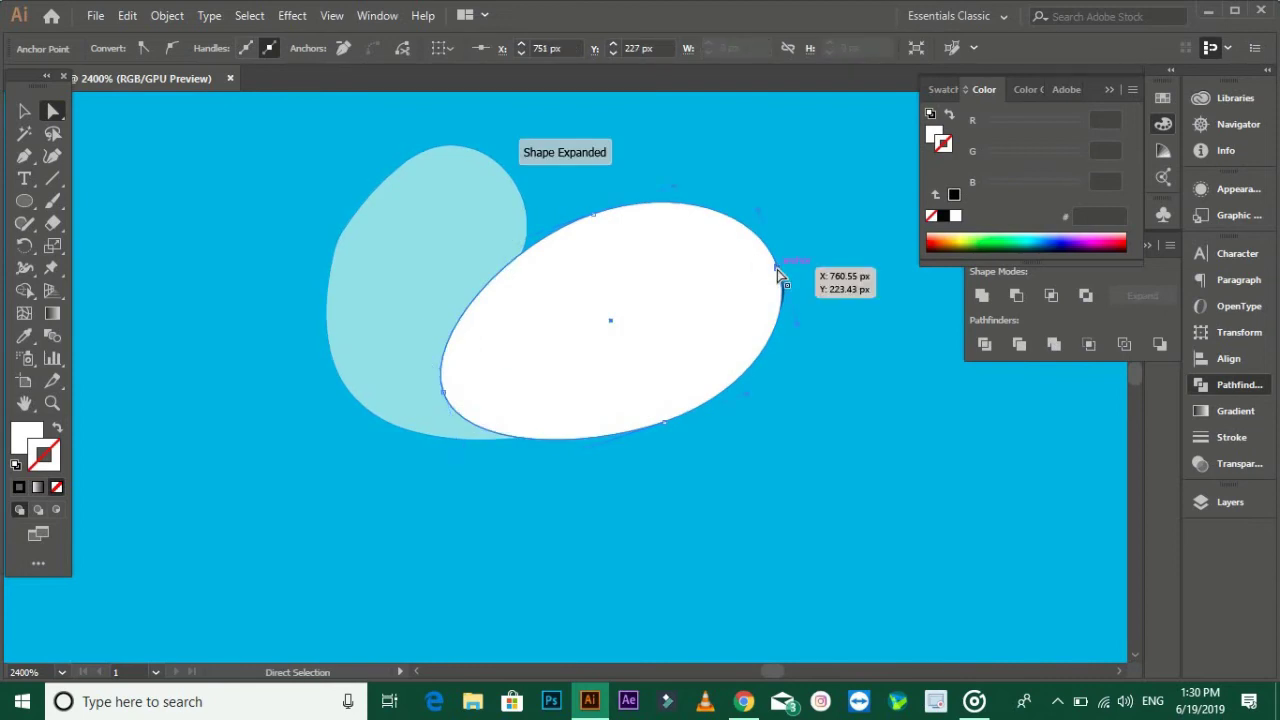
{"action": "left_click_drag", "start_coordinate": [777, 269], "coordinate": [788, 271]}
{"action": "left_click", "coordinate": [443, 271]}
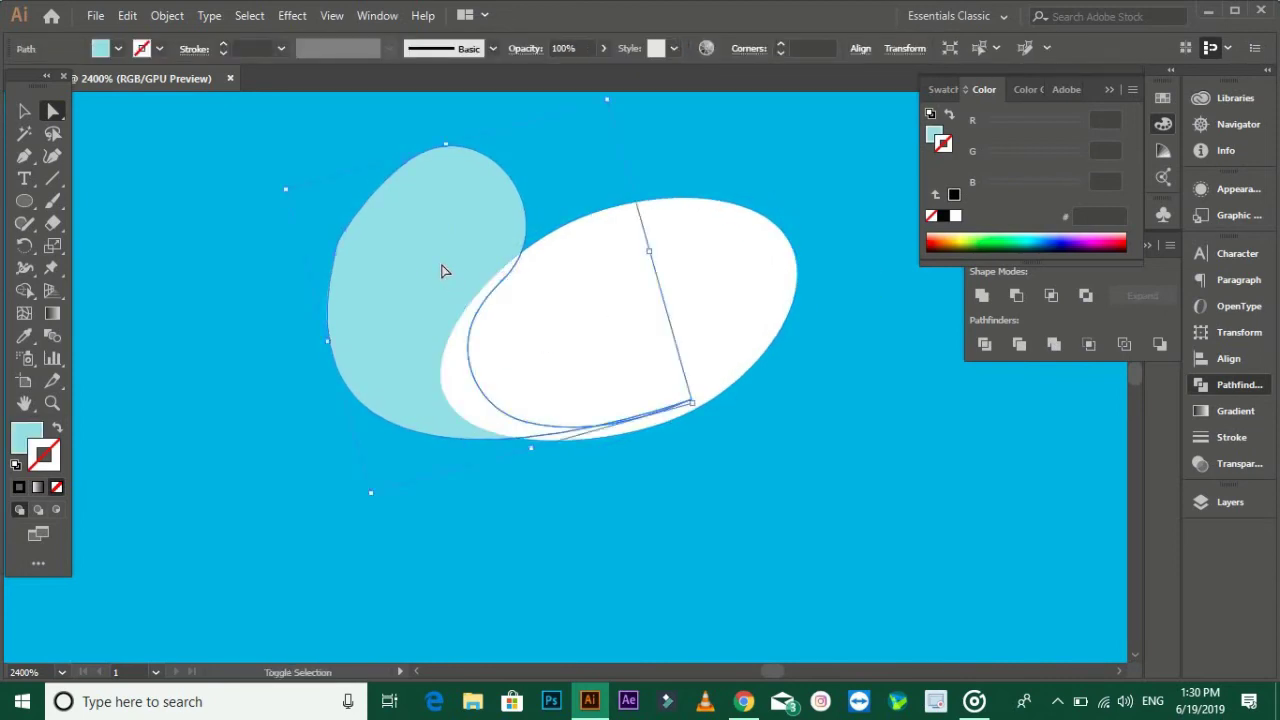
Ungroup the fin and white oval into separate shapes.
{"action": "key", "text": "v"}
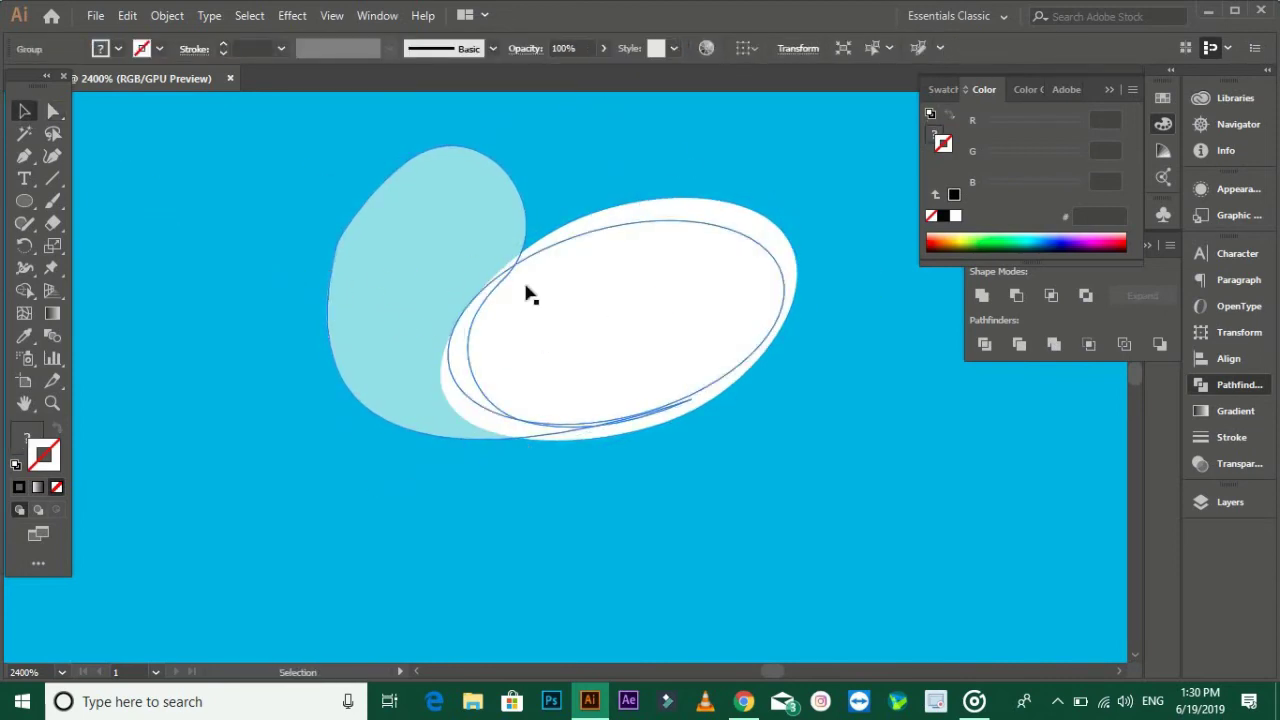
{"action": "key", "text": "ctrl+minus"}
{"action": "scroll", "coordinate": [677, 143], "scroll_direction": "up", "scroll_amount": 5}
{"action": "left_click", "coordinate": [663, 148]}
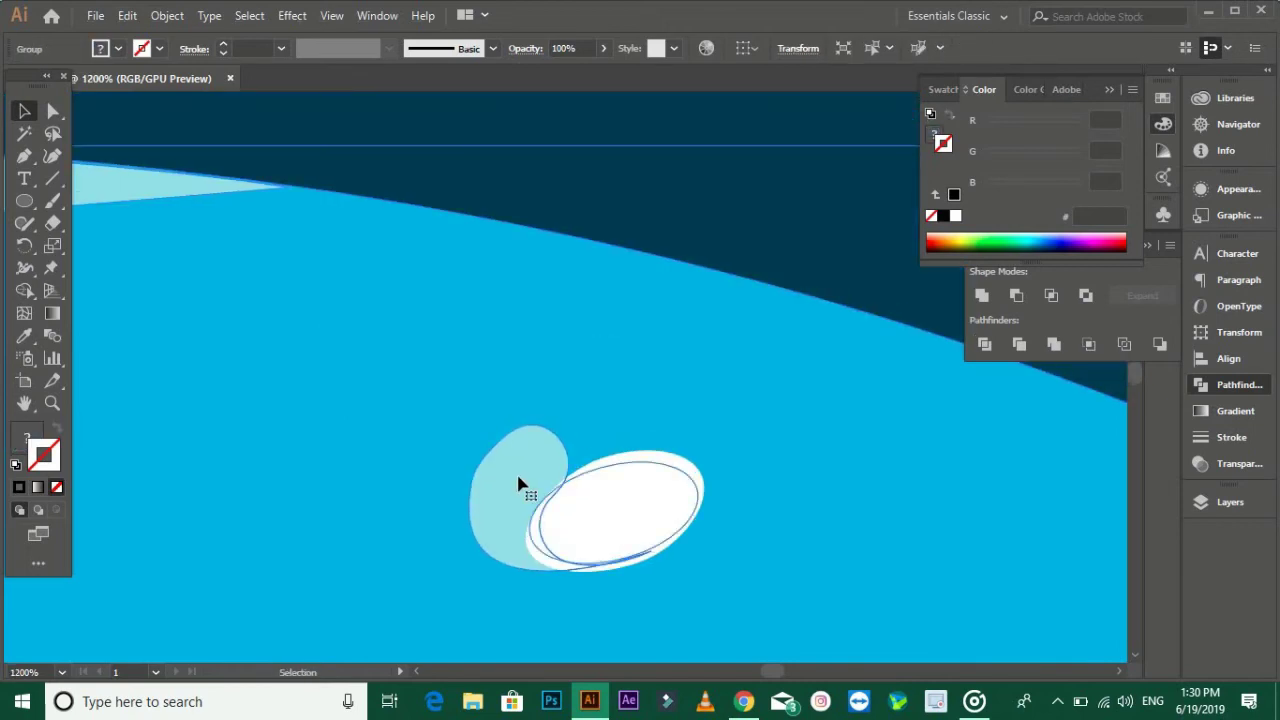
{"action": "right_click", "coordinate": [530, 472]}
{"action": "left_click", "coordinate": [576, 323]}
{"action": "left_click", "coordinate": [545, 480]}
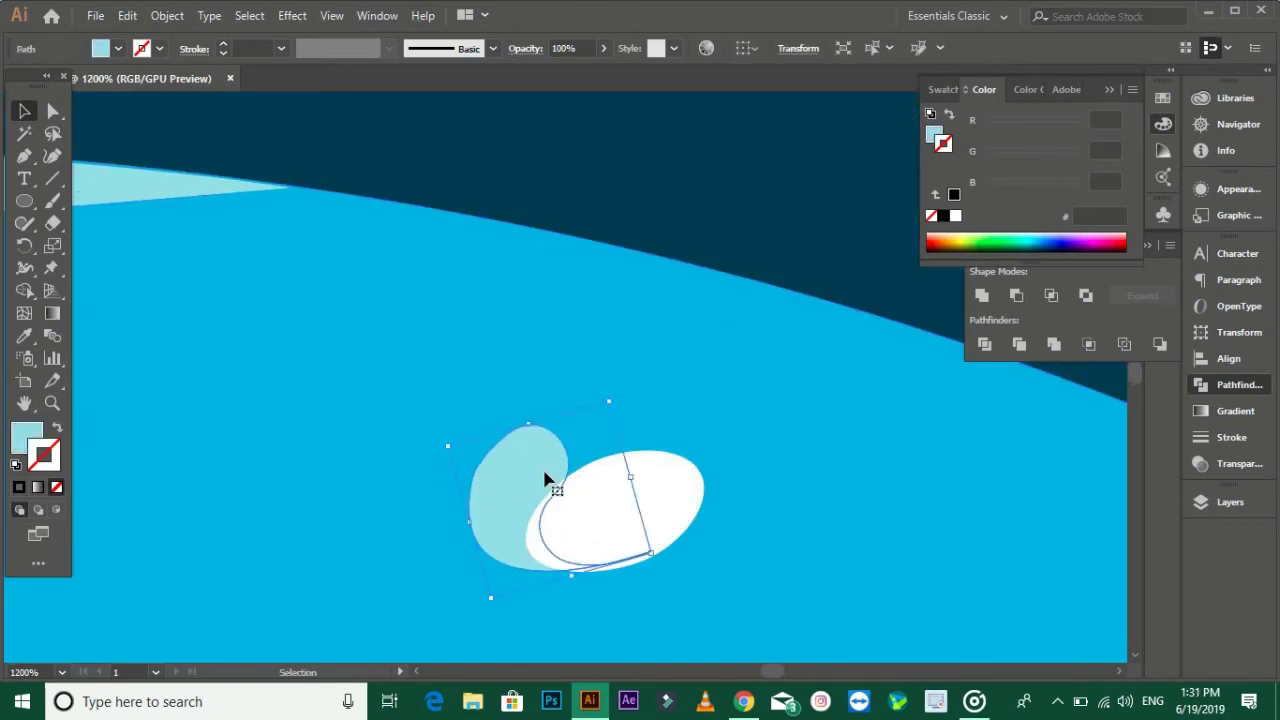
Drag the oval's anchor down and right so the pale blue shape tapers to a point.
{"action": "scroll", "coordinate": [637, 543], "scroll_direction": "up", "scroll_amount": 2}
{"action": "scroll", "coordinate": [580, 503], "scroll_direction": "up", "scroll_amount": 2}
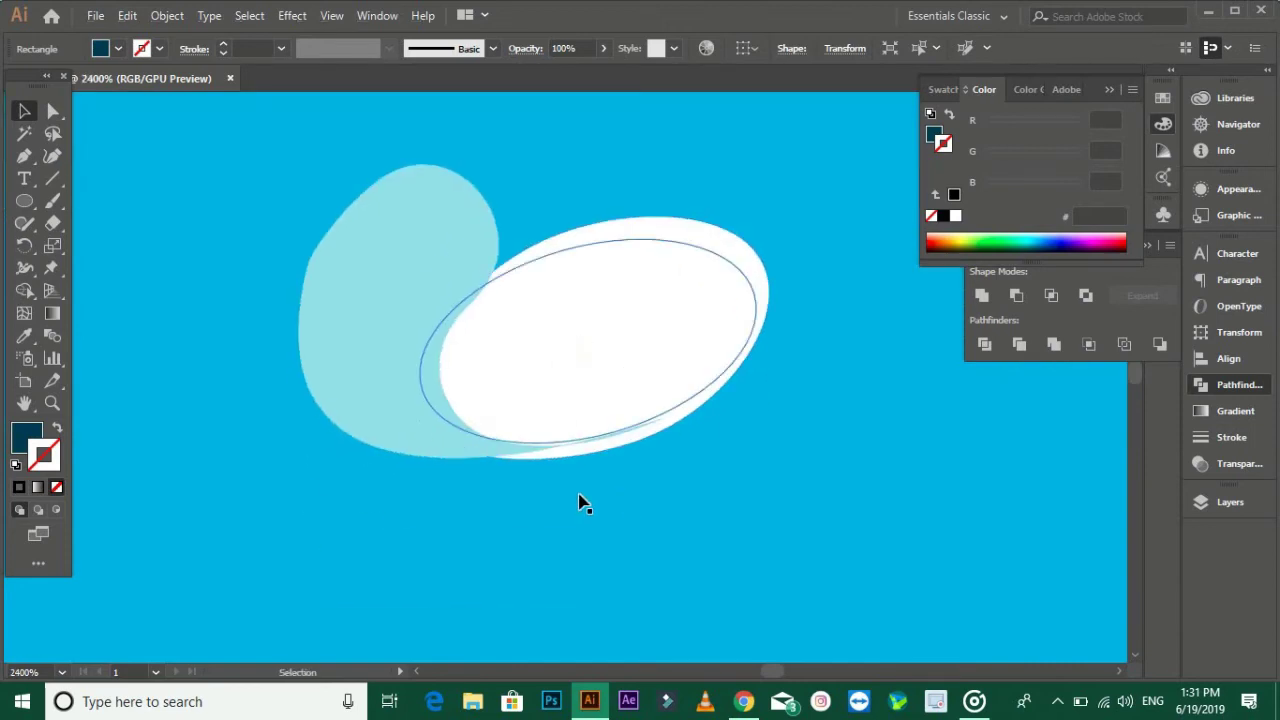
{"action": "scroll", "coordinate": [603, 431], "scroll_direction": "up", "scroll_amount": 2}
{"action": "left_click", "coordinate": [53, 111]}
{"action": "left_click_drag", "start_coordinate": [716, 396], "coordinate": [726, 428]}
{"action": "mouse_move", "coordinate": [618, 414]}
{"action": "left_mouse_down"}
{"action": "mouse_move", "coordinate": [714, 430]}
{"action": "mouse_move", "coordinate": [725, 413]}
{"action": "left_mouse_up"}
{"action": "left_click", "coordinate": [836, 425]}
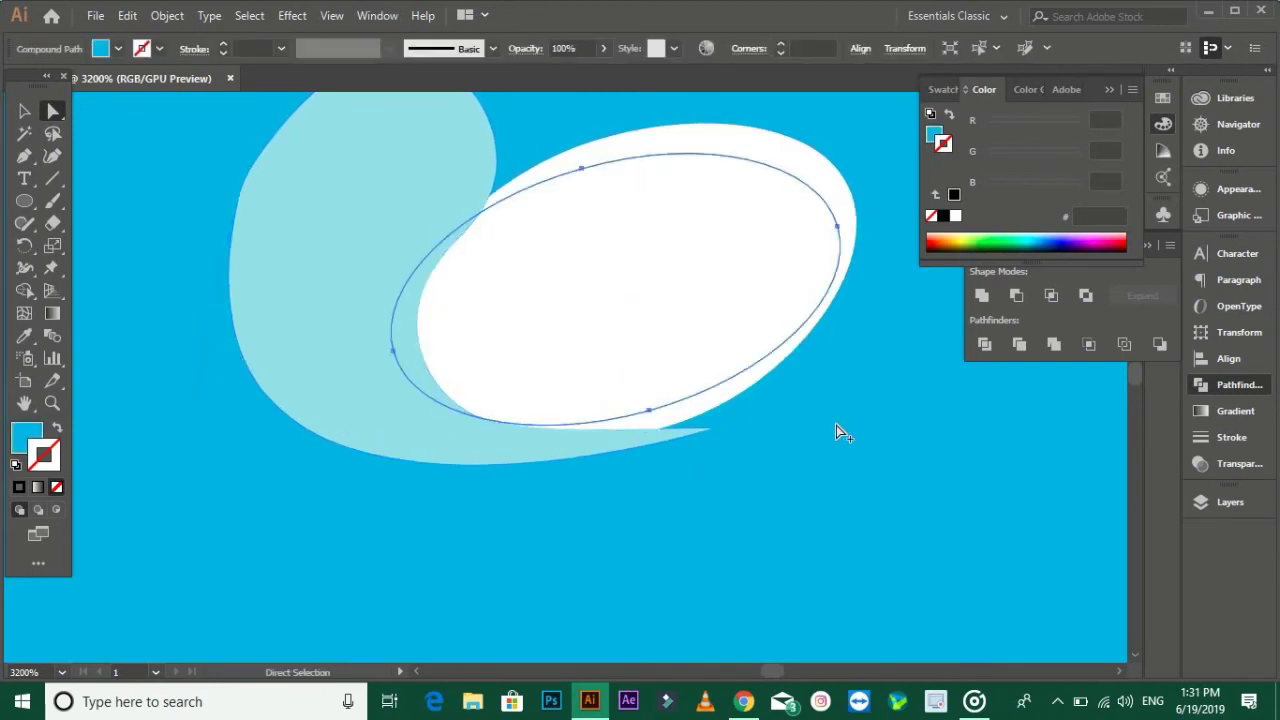
Select the navy background rectangle with the Selection tool.
{"action": "scroll", "coordinate": [836, 425], "scroll_direction": "down", "scroll_amount": 5}
{"action": "scroll", "coordinate": [829, 251], "scroll_direction": "down", "scroll_amount": 4}
{"action": "left_click", "coordinate": [882, 545]}
{"action": "scroll", "coordinate": [882, 545], "scroll_direction": "down", "scroll_amount": 1}
{"action": "scroll", "coordinate": [848, 553], "scroll_direction": "down", "scroll_amount": 1}
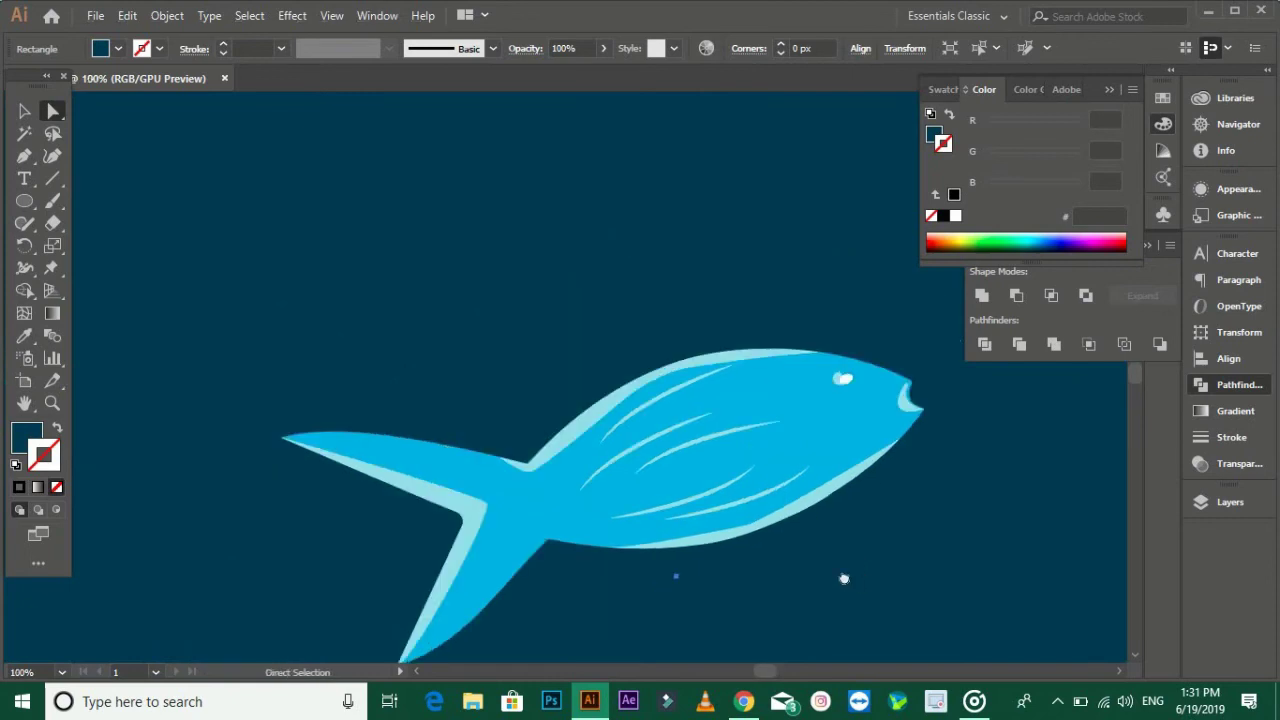
{"action": "scroll", "coordinate": [843, 560], "scroll_direction": "down", "scroll_amount": 1}
{"action": "key", "text": "v"}
{"action": "scroll", "coordinate": [180, 280], "scroll_direction": "down", "scroll_amount": 2}
Bring the whole artboard into view and clear any selection.
{"action": "left_click_drag", "start_coordinate": [257, 386], "coordinate": [434, 257]}
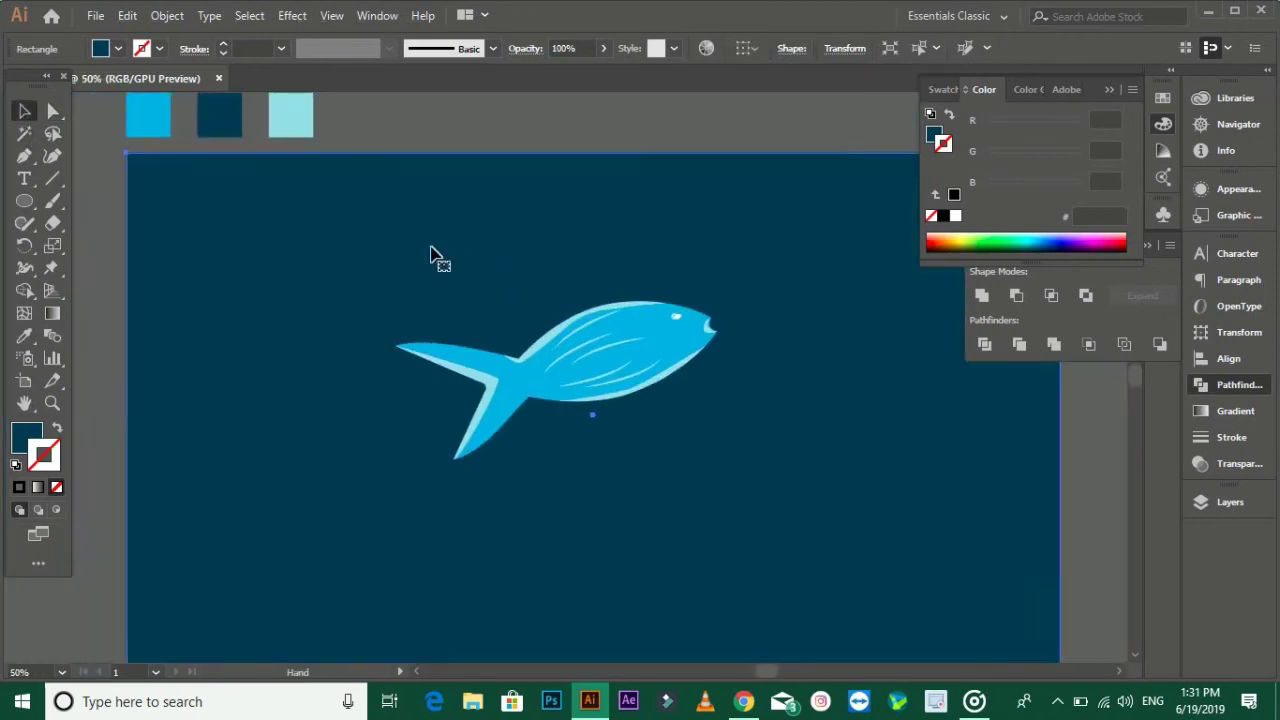
{"action": "key", "text": "ctrl+shift+a"}
{"action": "scroll", "coordinate": [452, 244], "scroll_direction": "down", "scroll_amount": 1}
{"action": "scroll", "coordinate": [450, 245], "scroll_direction": "up", "scroll_amount": 1}
{"action": "left_click", "coordinate": [320, 335]}
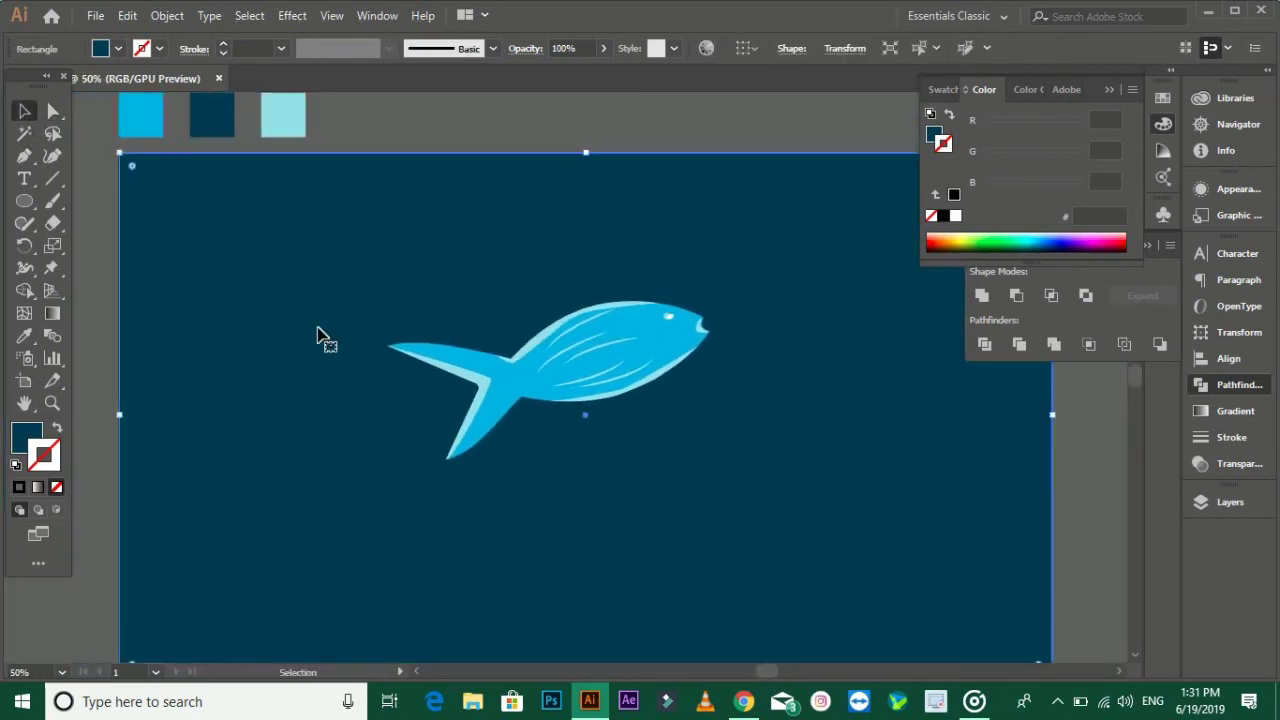
{"action": "left_click", "coordinate": [174, 267]}
{"action": "key", "text": "ctrl+2"}
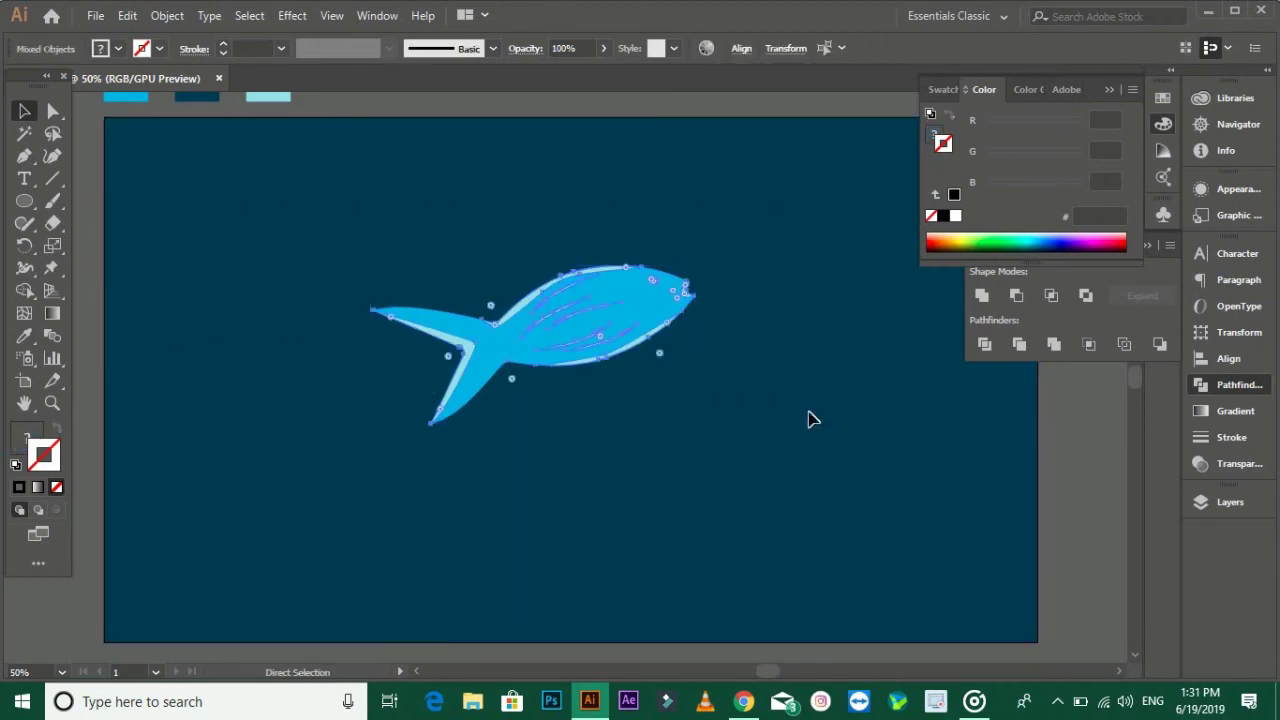
Rotate the fish so its head tilts steeply toward the upper right.
{"action": "left_click", "coordinate": [675, 305]}
{"action": "mouse_move", "coordinate": [707, 268]}
{"action": "left_mouse_down"}
{"action": "mouse_move", "coordinate": [724, 305]}
{"action": "mouse_move", "coordinate": [691, 189]}
{"action": "left_mouse_up"}
{"action": "left_click", "coordinate": [837, 377]}
{"action": "left_click", "coordinate": [690, 335]}
Move the fish slightly up and left on the navy background.
{"action": "left_click", "coordinate": [755, 440]}
{"action": "scroll", "coordinate": [669, 366], "scroll_direction": "down", "scroll_amount": 1, "text": "alt"}
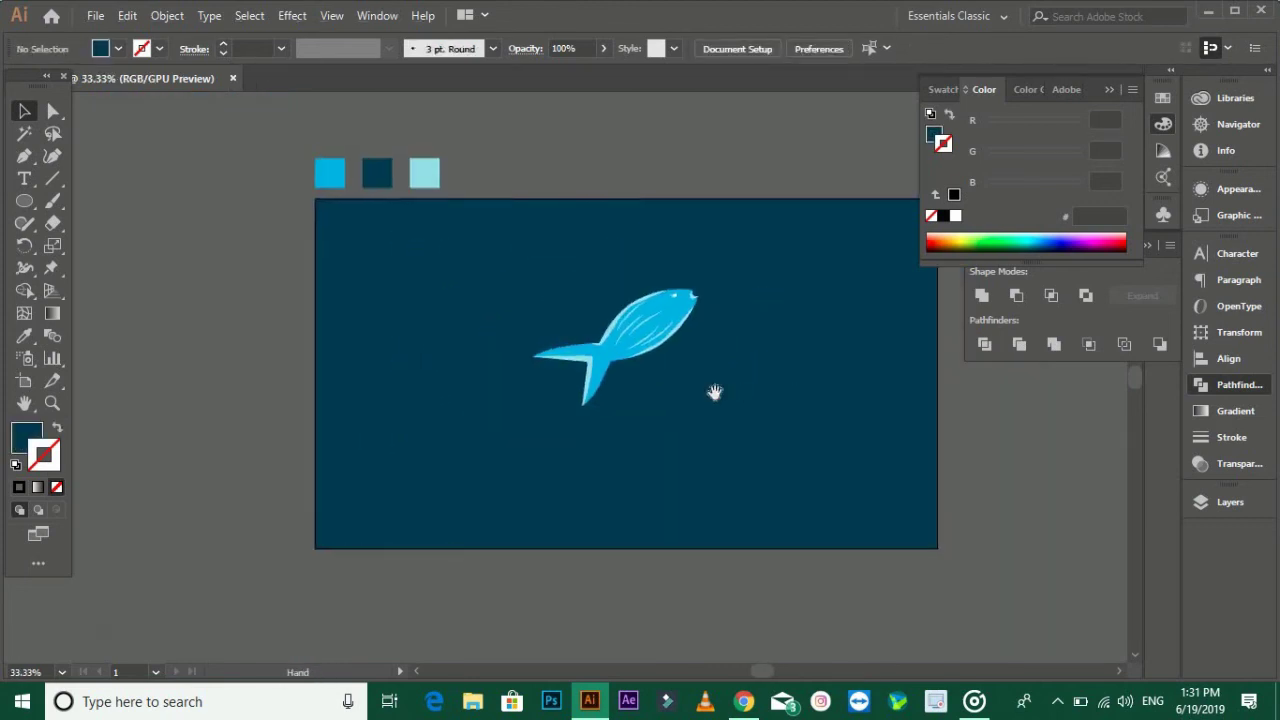
{"action": "left_click_drag", "start_coordinate": [645, 352], "coordinate": [630, 347]}
{"action": "left_click", "coordinate": [690, 350]}
{"action": "scroll", "coordinate": [655, 361], "scroll_direction": "up", "scroll_amount": 1, "text": "alt"}
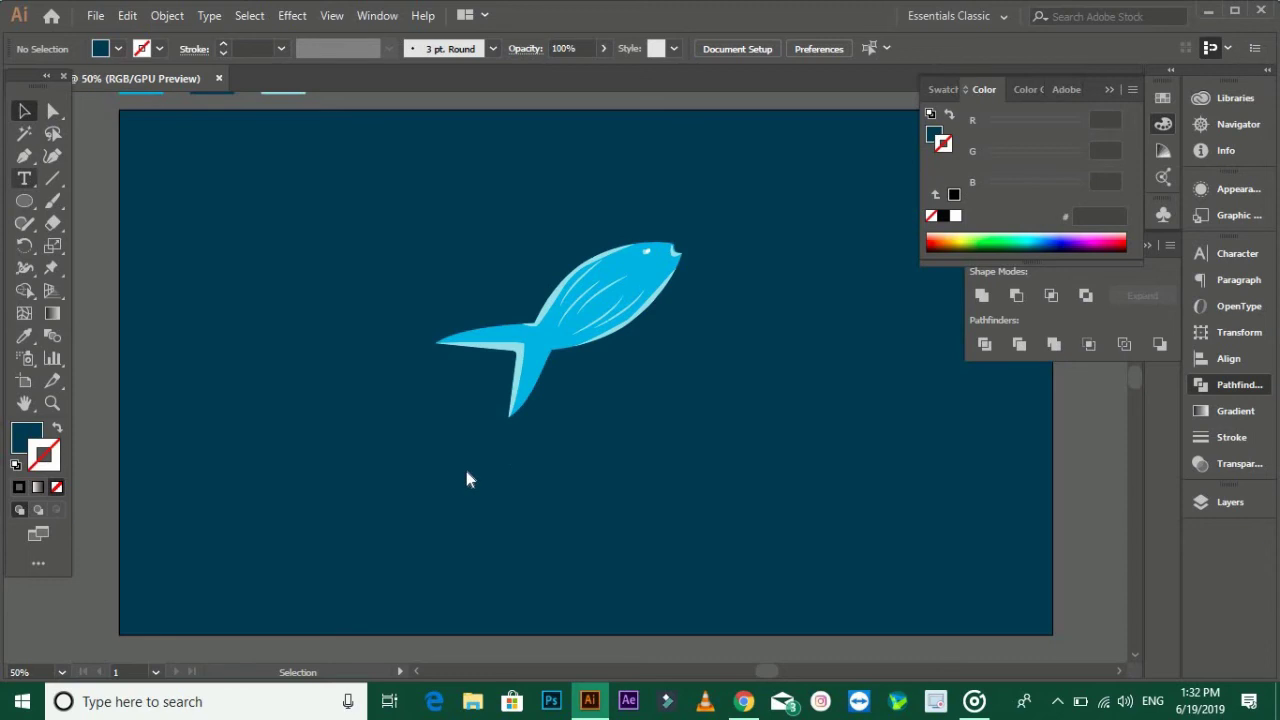
Add the word 'Fish', enlarge it and colour it light blue from the swatch.
{"action": "key", "text": "t"}
{"action": "key", "text": "BackSpace"}
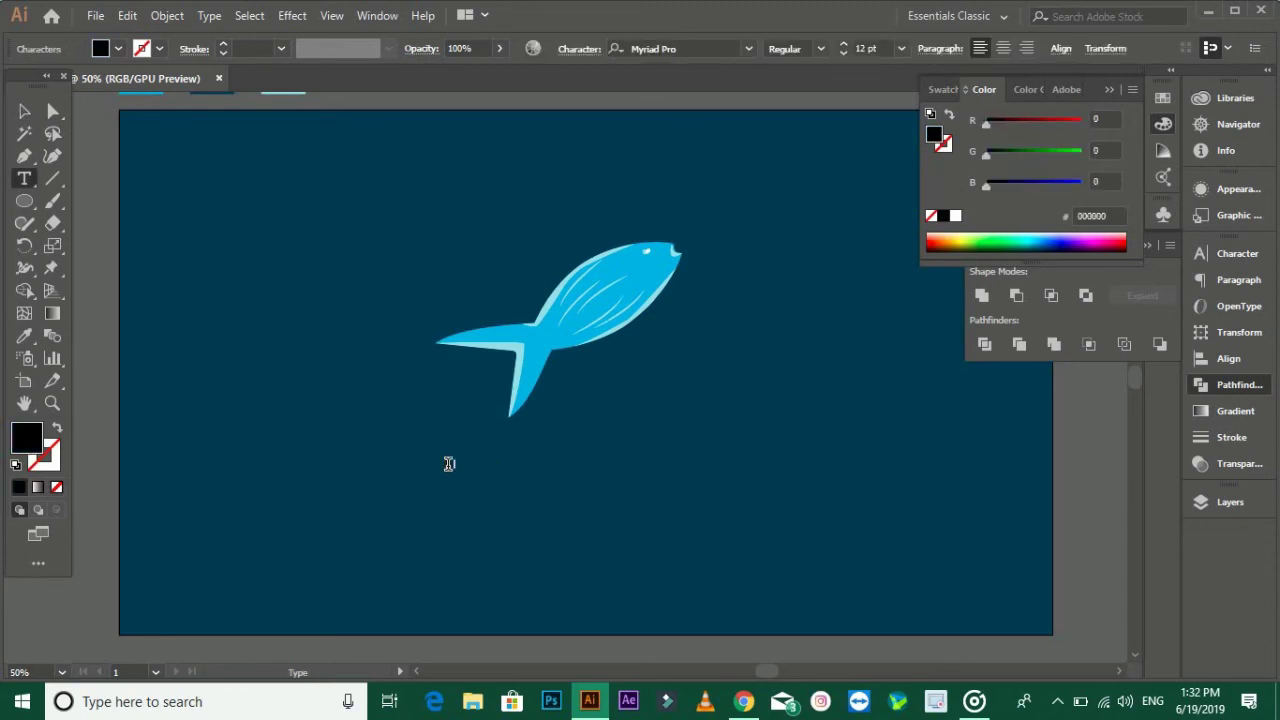
{"action": "left_click", "coordinate": [25, 115]}
{"action": "mouse_move", "coordinate": [460, 467]}
{"action": "left_mouse_down"}
{"action": "mouse_move", "coordinate": [500, 500]}
{"action": "mouse_move", "coordinate": [573, 480]}
{"action": "left_mouse_up"}
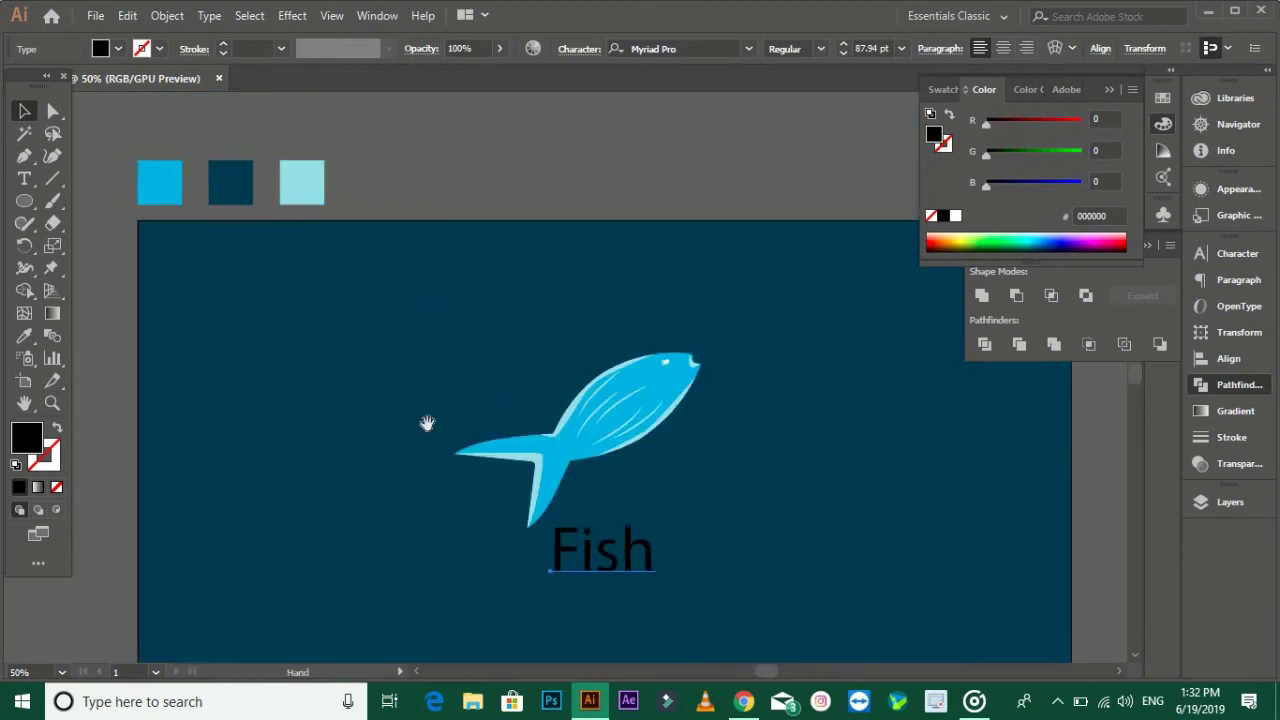
{"action": "key", "text": "i"}
{"action": "left_click", "coordinate": [153, 223]}
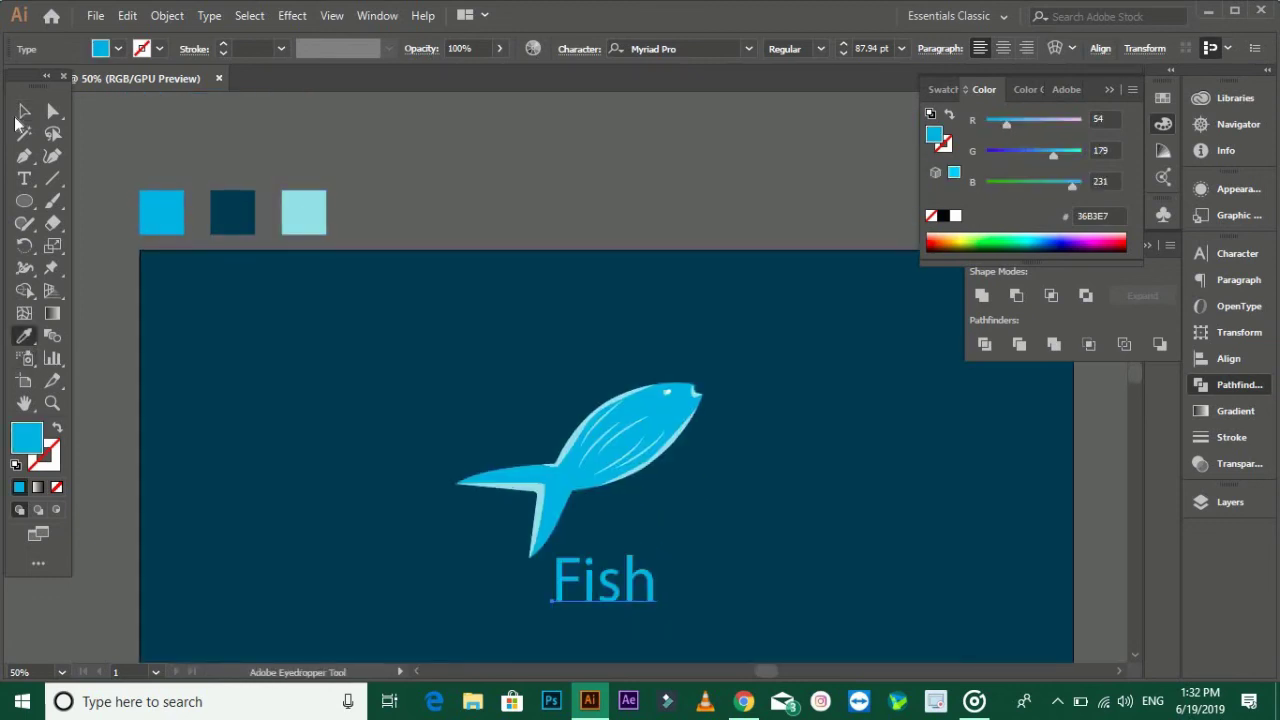
Position the Fish text below the fish.
{"action": "left_click", "coordinate": [24, 112]}
{"action": "scroll", "coordinate": [600, 480], "scroll_direction": "down", "scroll_amount": 2}
{"action": "left_click_drag", "start_coordinate": [632, 510], "coordinate": [535, 530]}
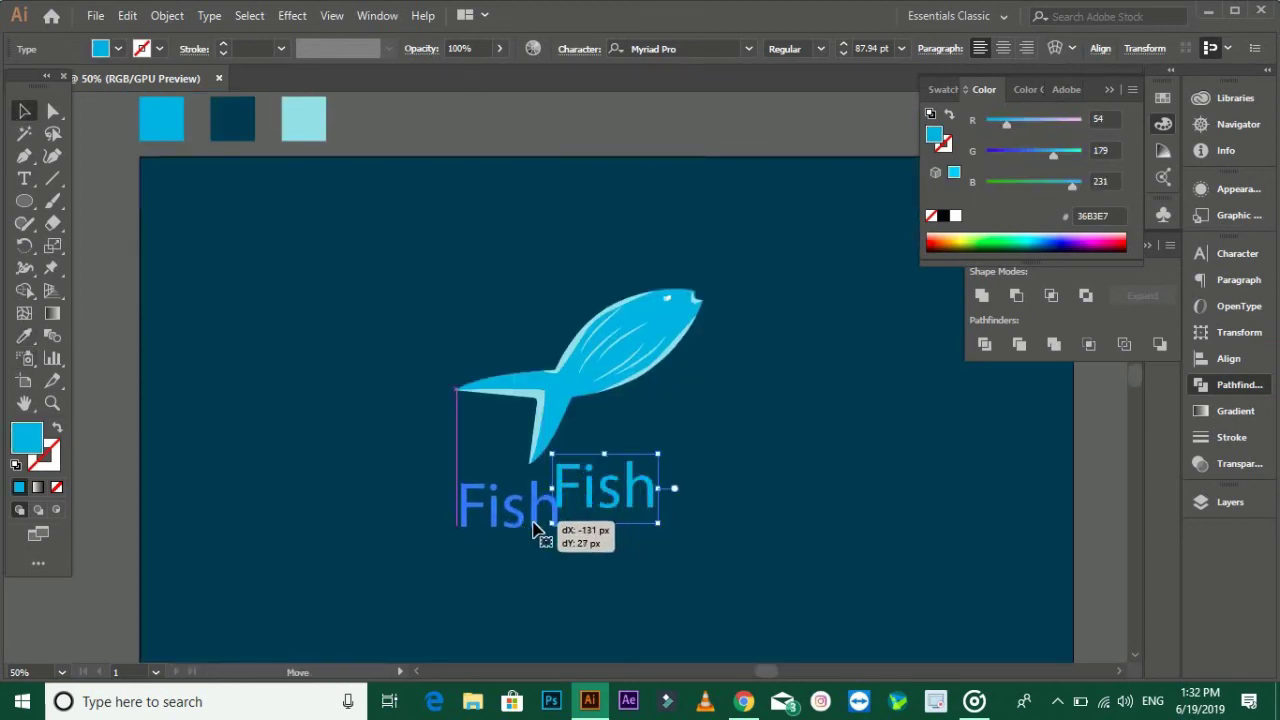
{"action": "left_click", "coordinate": [586, 149]}
{"action": "key", "text": "ctrl+minus"}
{"action": "key", "text": "ctrl+plus"}
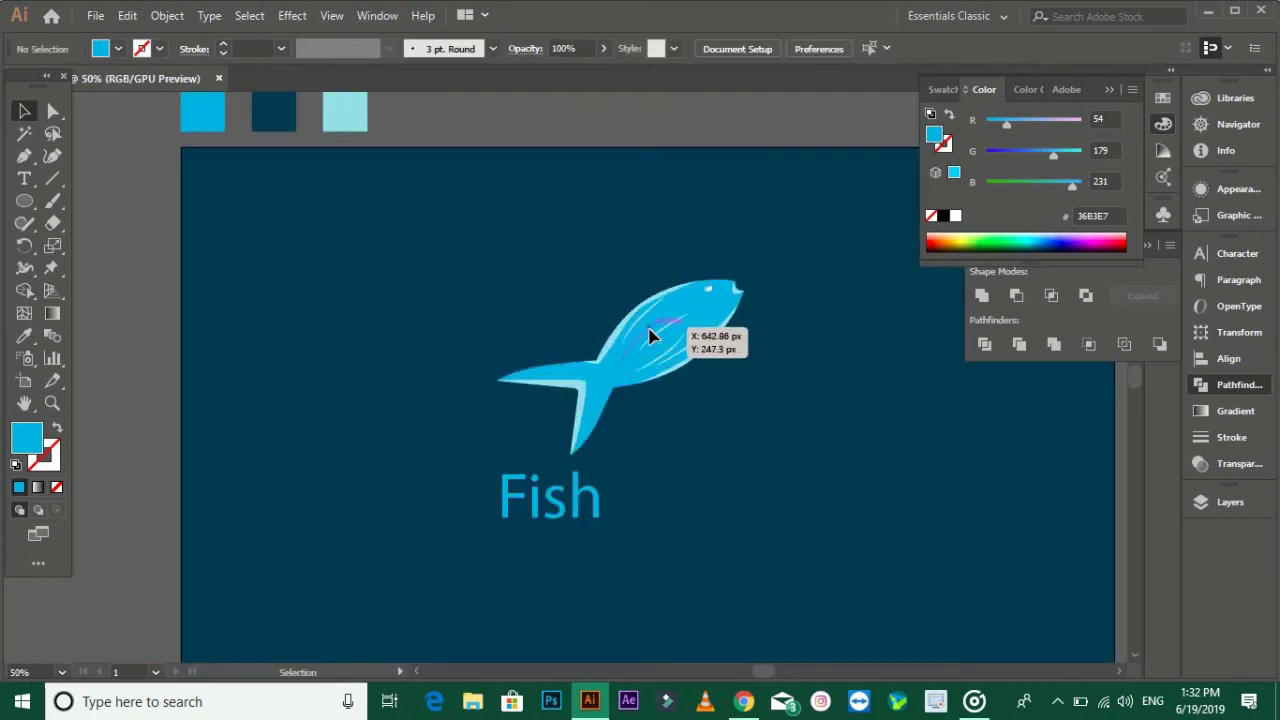
Scale the fish up slightly from its centre and nudge the Fish text.
{"action": "left_click", "coordinate": [650, 336]}
{"action": "left_click_drag", "start_coordinate": [748, 451], "coordinate": [767, 470]}
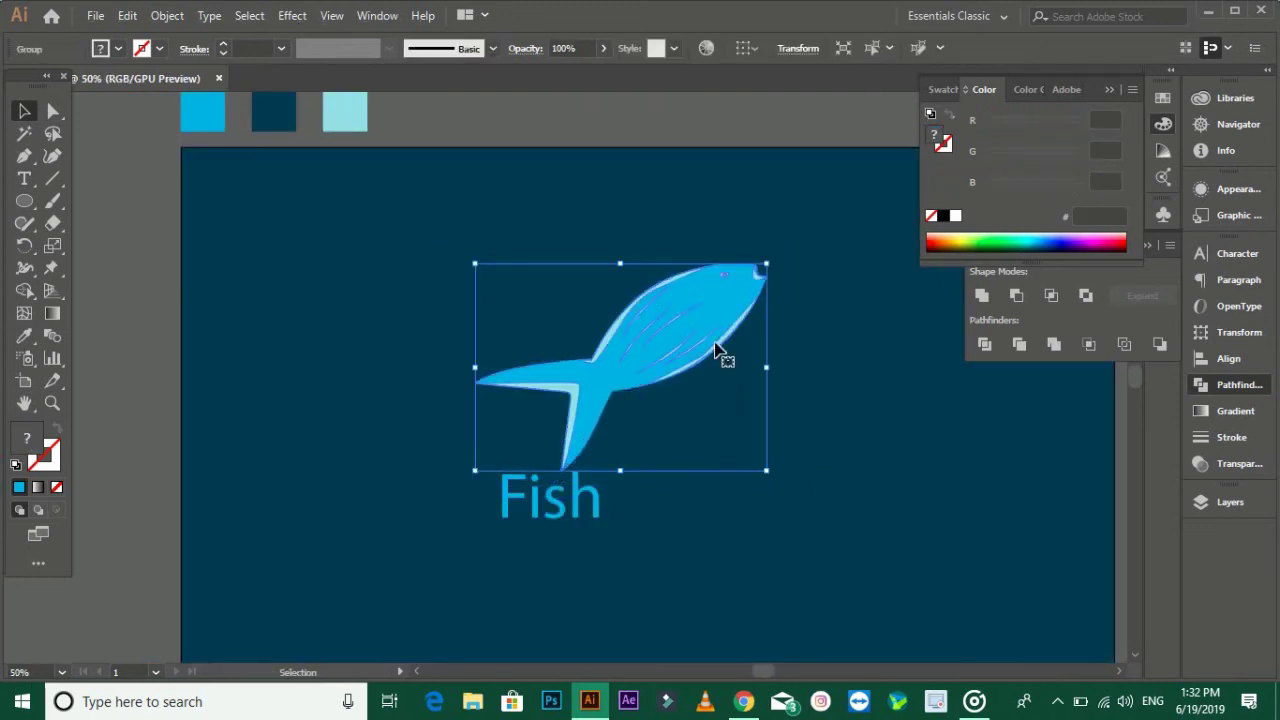
{"action": "left_click", "coordinate": [686, 194]}
{"action": "key", "text": "ctrl+minus"}
{"action": "left_click_drag", "start_coordinate": [609, 390], "coordinate": [590, 400]}
{"action": "left_click", "coordinate": [651, 149]}
Set Fish in a brush-script font, starting from 'Durlastt-Demo', and lower it slightly.
{"action": "left_click", "coordinate": [594, 410]}
{"action": "left_click", "coordinate": [690, 48]}
{"action": "type", "text": "Durlastt-Demo"}
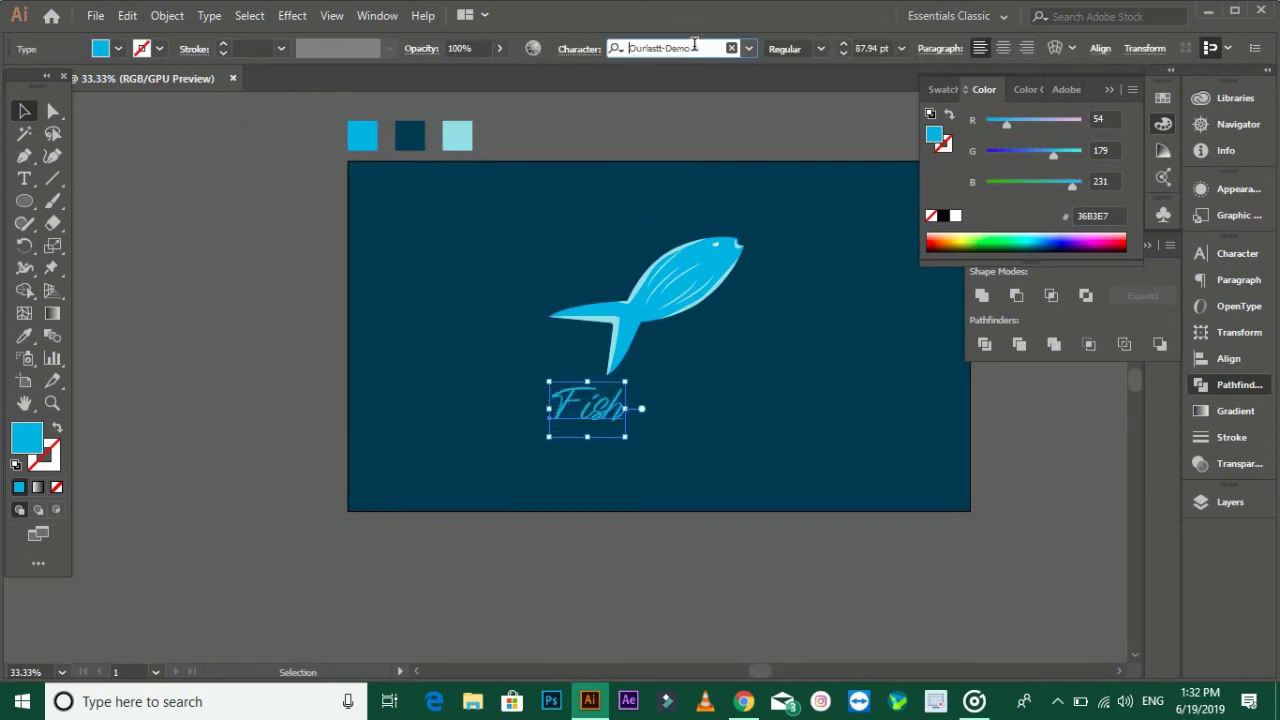
{"action": "key", "text": "Down"}
{"action": "key", "text": "Down"}
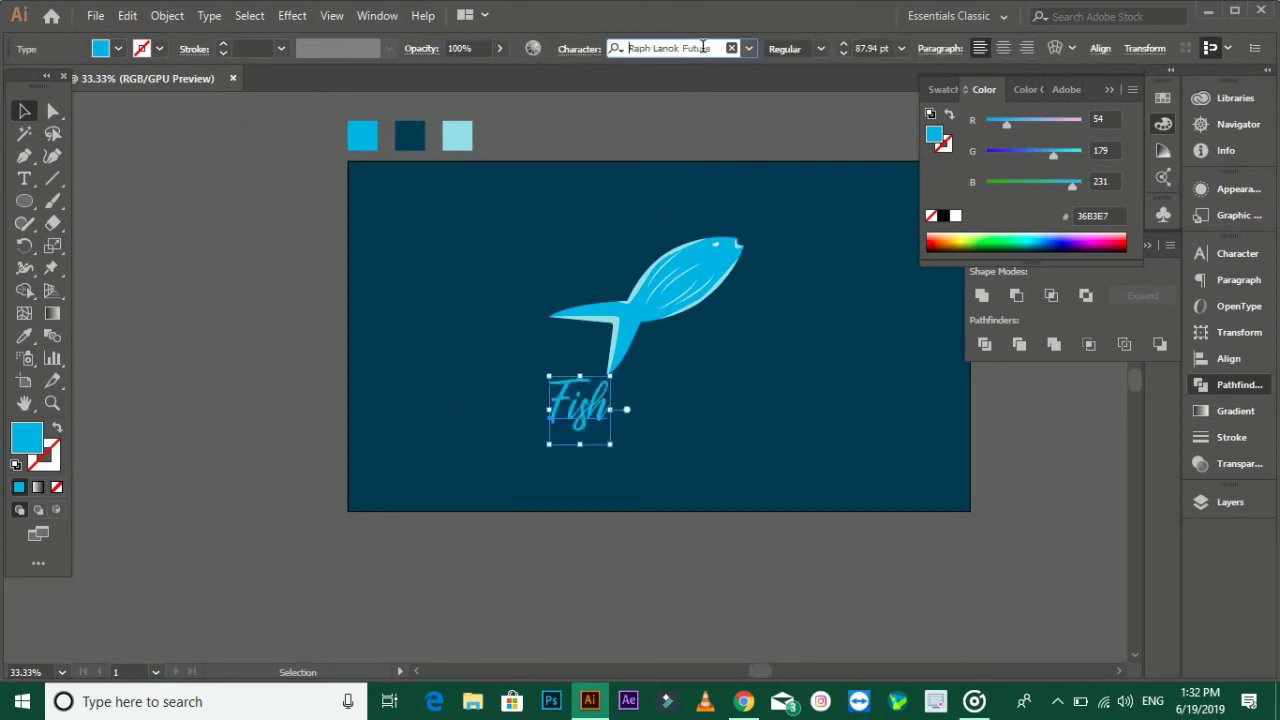
{"action": "key", "text": "Down"}
{"action": "left_click_drag", "start_coordinate": [565, 440], "coordinate": [565, 447]}
Add the word 'Shop' beside Fish and enlarge it.
{"action": "key", "text": "ctrl+plus"}
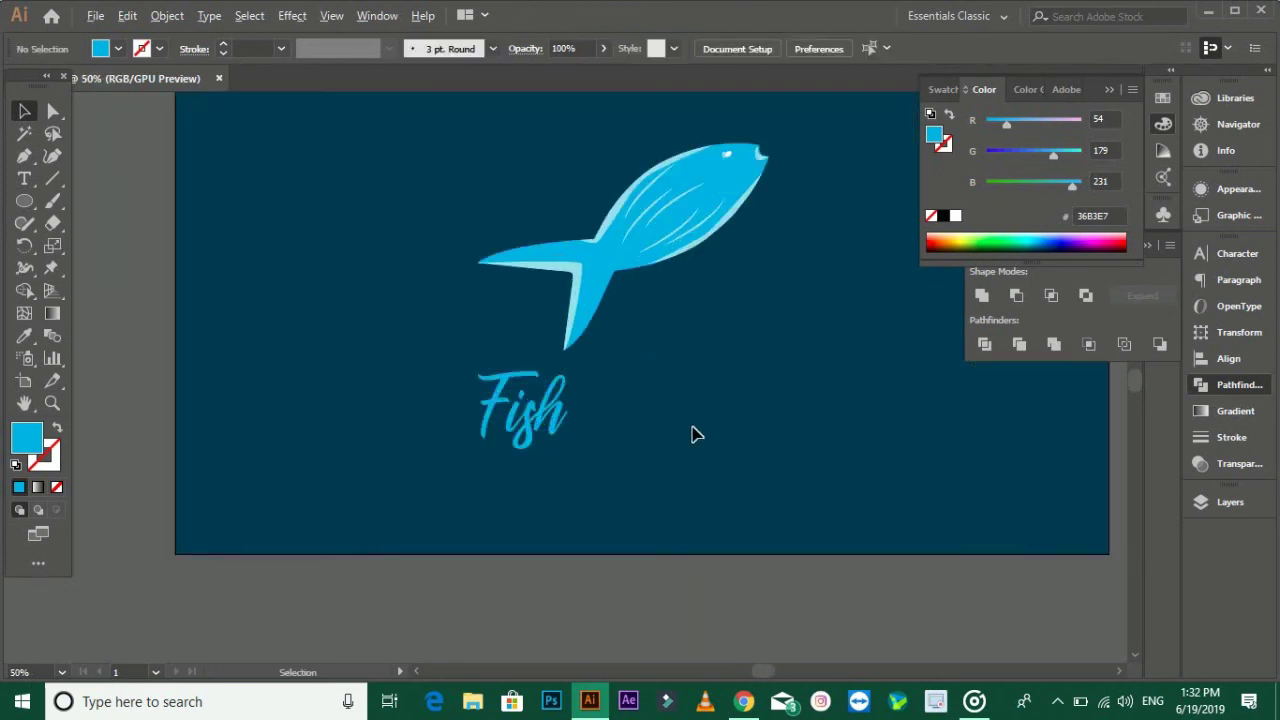
{"action": "left_click_drag", "start_coordinate": [691, 434], "coordinate": [675, 508]}
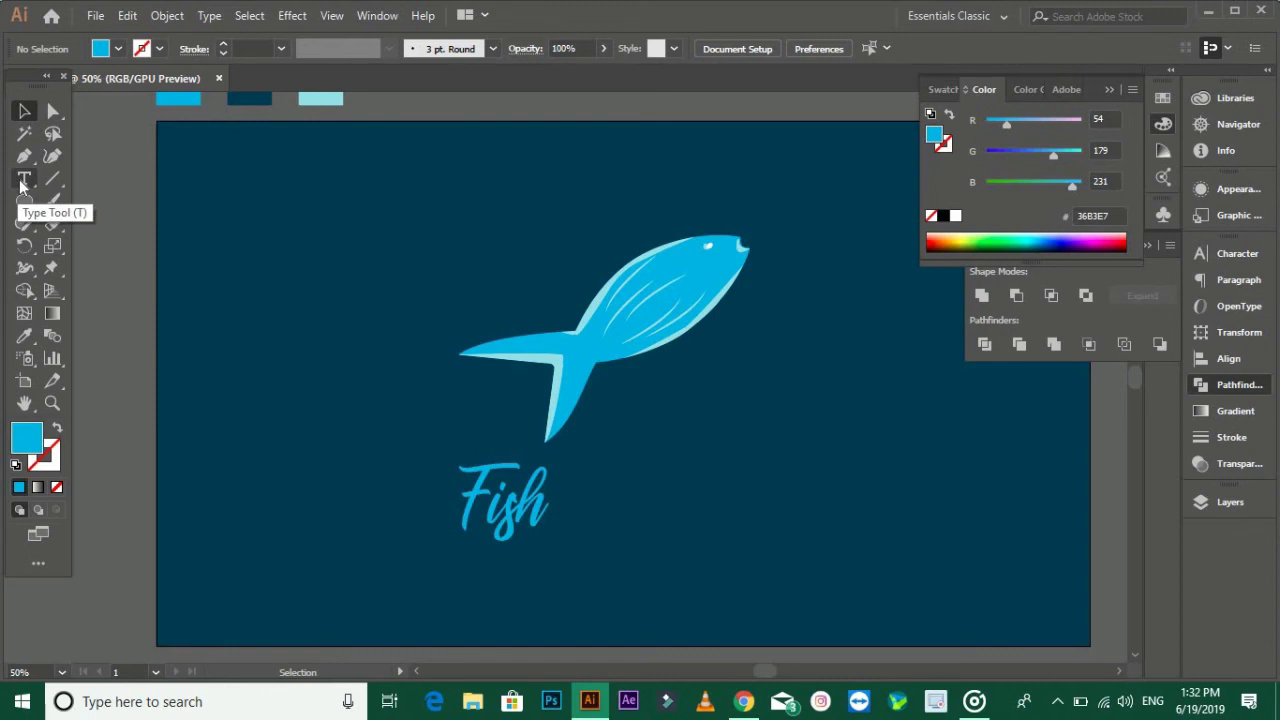
{"action": "left_click", "coordinate": [23, 180]}
{"action": "left_click", "coordinate": [634, 506]}
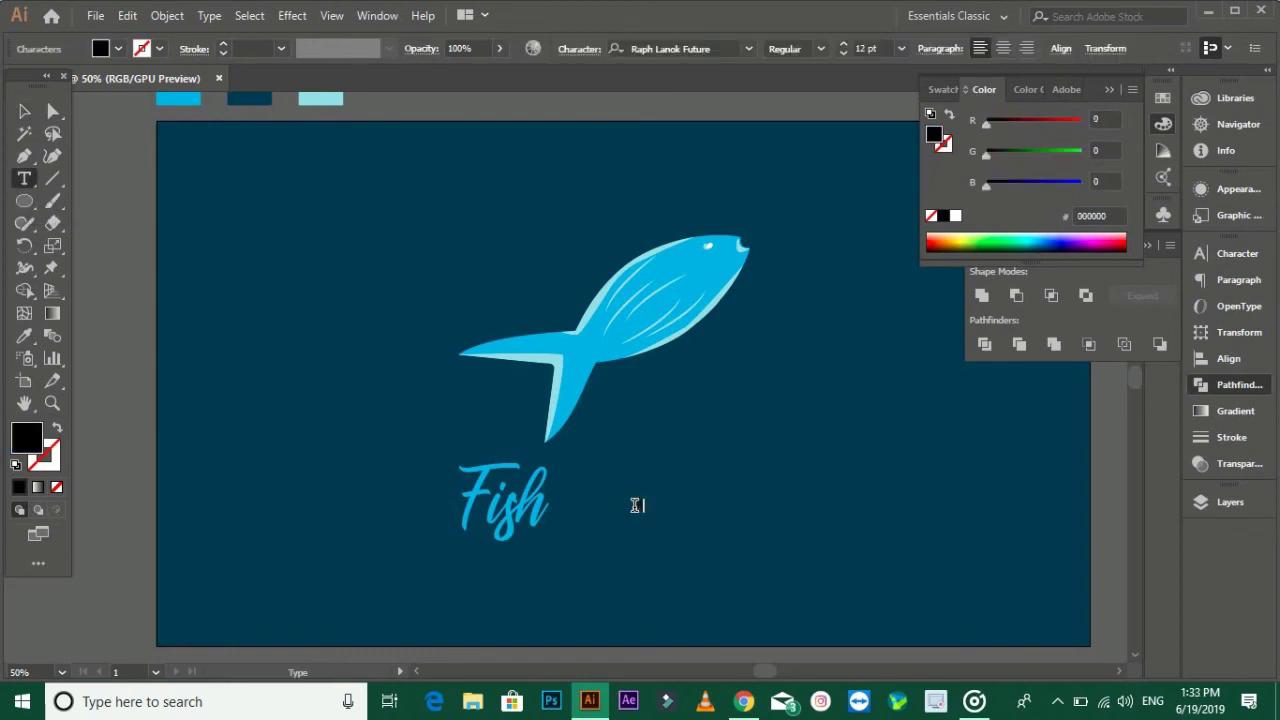
{"action": "left_click", "coordinate": [26, 116]}
{"action": "mouse_move", "coordinate": [657, 515]}
{"action": "left_mouse_down"}
{"action": "mouse_move", "coordinate": [723, 549]}
{"action": "mouse_move", "coordinate": [655, 520]}
{"action": "left_mouse_up"}
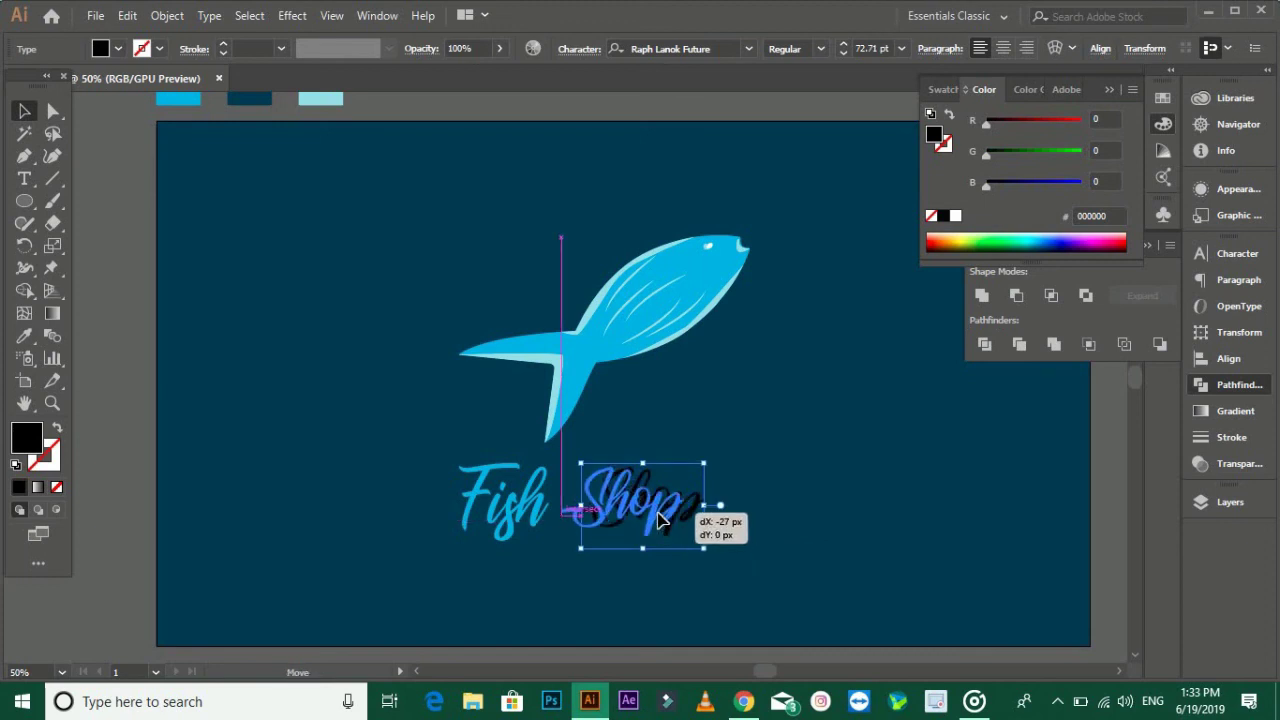
Try the Sattori font on Shop, then revert it to Myriad Pro.
{"action": "left_click", "coordinate": [663, 49]}
{"action": "type", "text": "Sattori"}
{"action": "key", "text": "ctrl+z"}
{"action": "key", "text": "ctrl+z"}
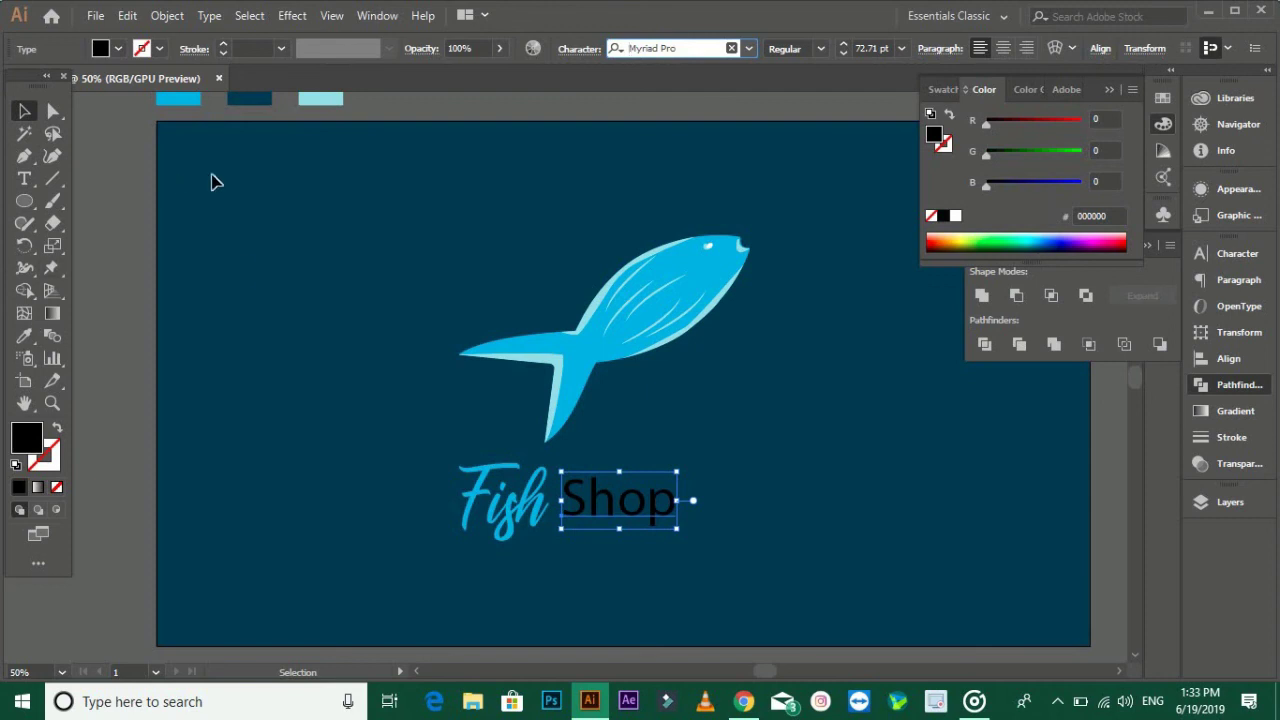
{"action": "scroll", "coordinate": [211, 181], "scroll_direction": "up", "scroll_amount": 3}
Colour Shop with the pale cyan swatch and shift it slightly right.
{"action": "left_click", "coordinate": [24, 335]}
{"action": "left_click", "coordinate": [340, 178]}
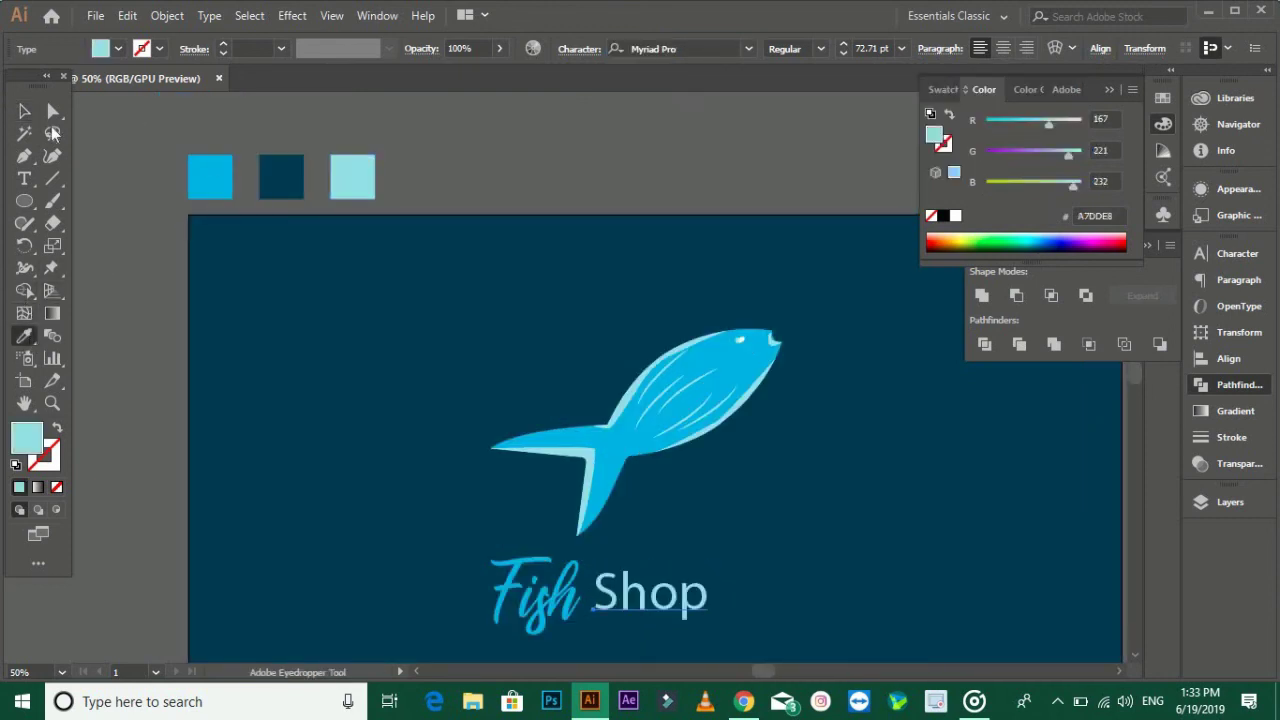
{"action": "key", "text": "v"}
{"action": "left_click", "coordinate": [529, 194]}
{"action": "scroll", "coordinate": [705, 507], "scroll_direction": "down", "scroll_amount": 2}
{"action": "left_click_drag", "start_coordinate": [705, 507], "coordinate": [750, 507]}
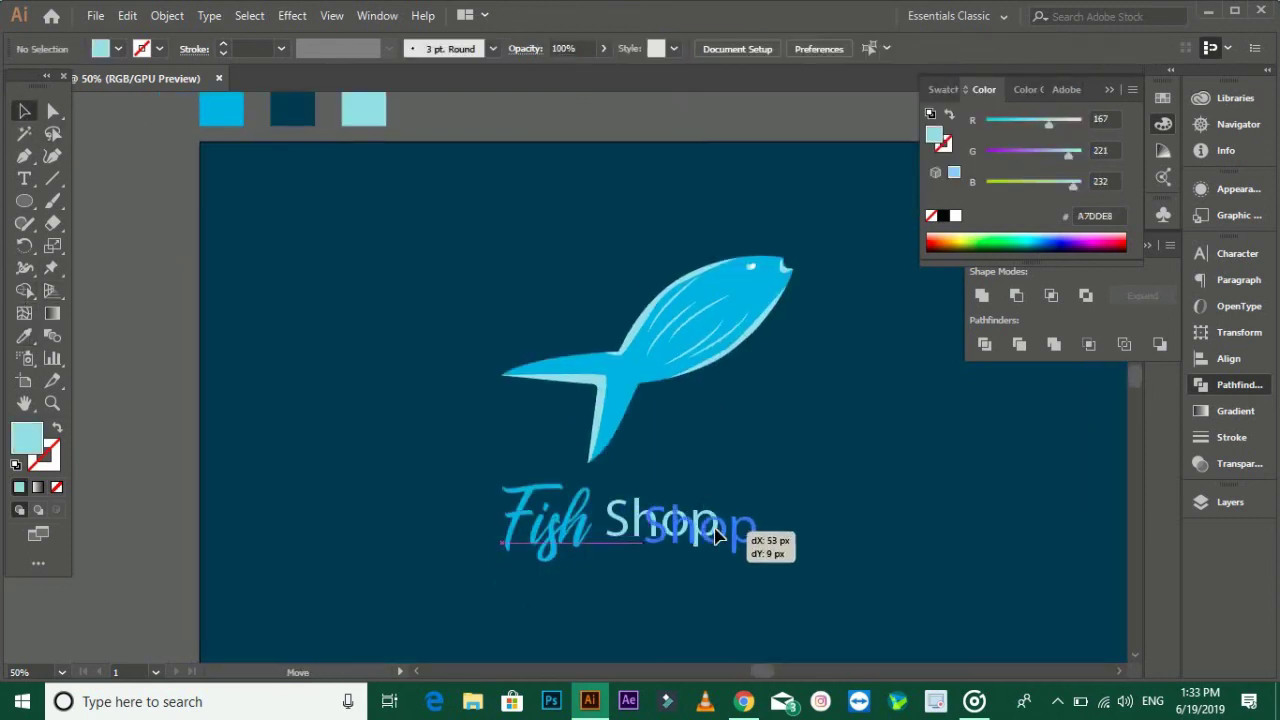
Change the Fish text's font to Palatino Linotype.
{"action": "left_click", "coordinate": [572, 535]}
{"action": "left_click", "coordinate": [660, 48]}
{"action": "scroll", "coordinate": [666, 48], "scroll_direction": "up", "scroll_amount": 5}
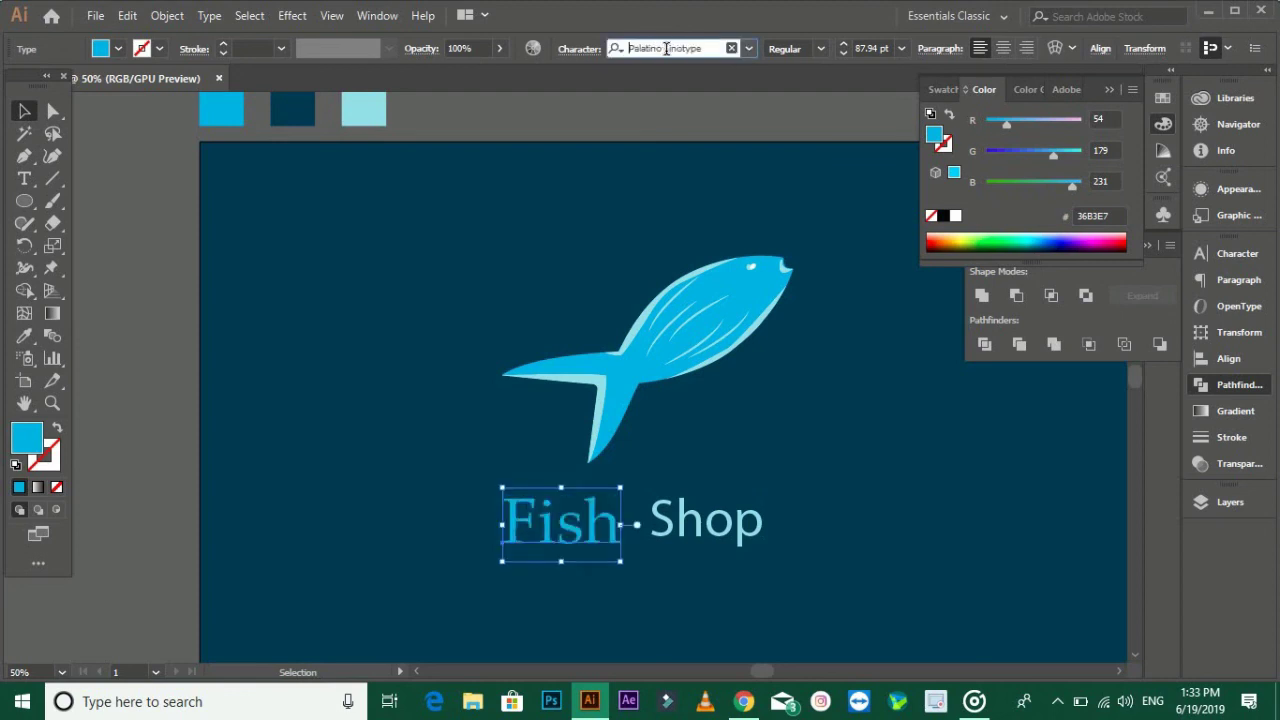
{"action": "left_click", "coordinate": [170, 383]}
Select Fish and Shop together and align them with each other.
{"action": "left_click", "coordinate": [755, 522]}
{"action": "left_click", "coordinate": [620, 532], "text": "shift"}
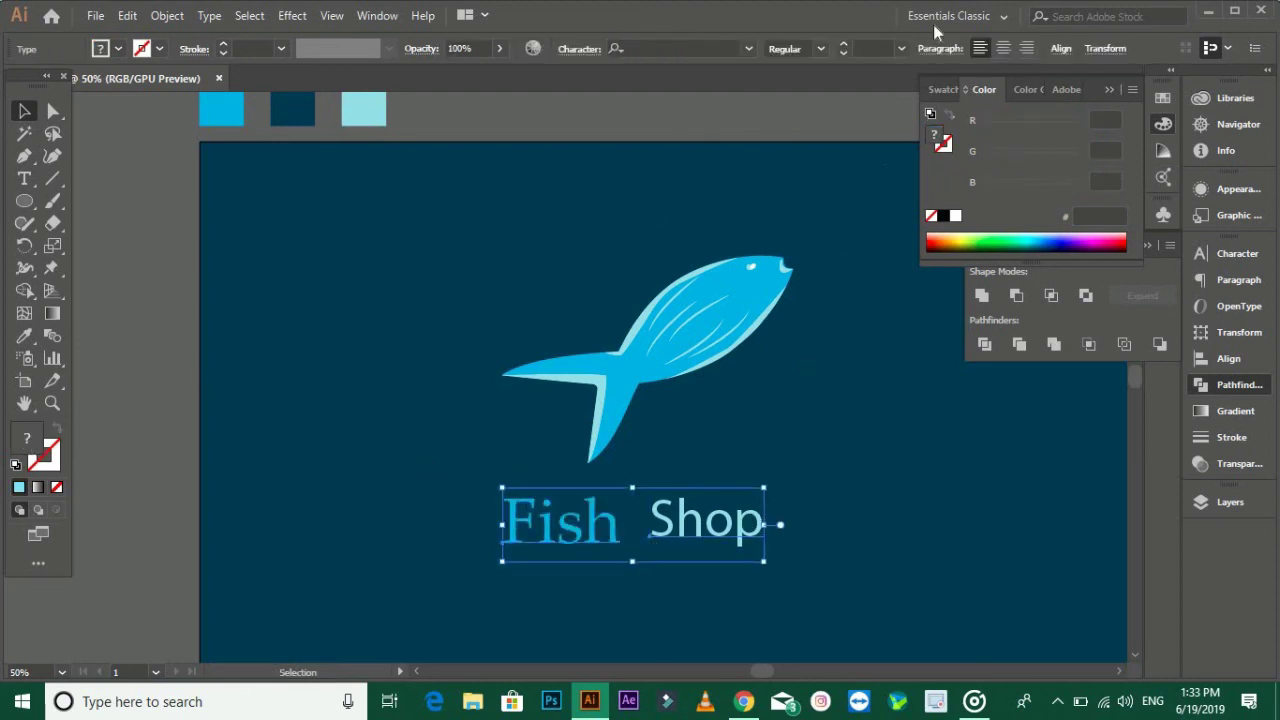
{"action": "left_click", "coordinate": [1060, 48]}
{"action": "left_click", "coordinate": [1022, 103]}
{"action": "left_click", "coordinate": [572, 552]}
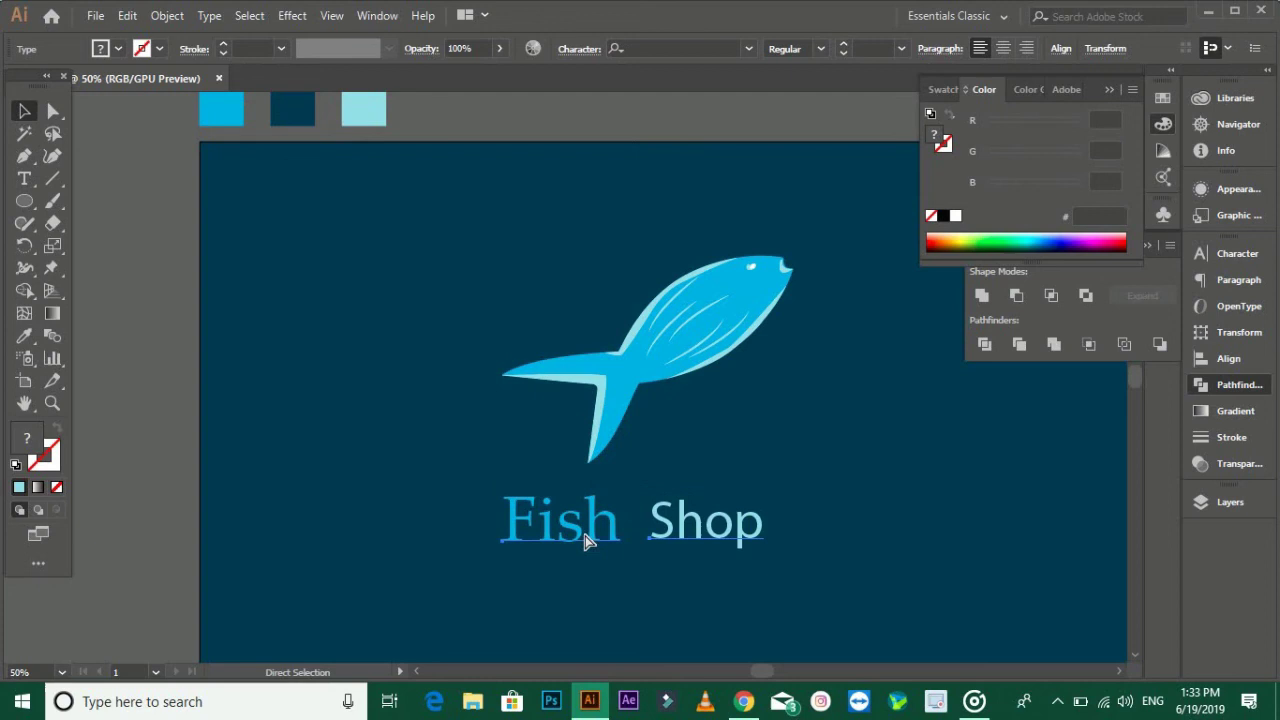
{"action": "left_click", "coordinate": [587, 540]}
{"action": "left_click", "coordinate": [654, 262]}
{"action": "key", "text": "v"}
{"action": "scroll", "coordinate": [654, 262], "scroll_direction": "down", "scroll_amount": 3}
Select all artwork and centre it horizontally and vertically on the navy background.
{"action": "scroll", "coordinate": [645, 265], "scroll_direction": "up", "scroll_amount": 1}
{"action": "left_click", "coordinate": [645, 265]}
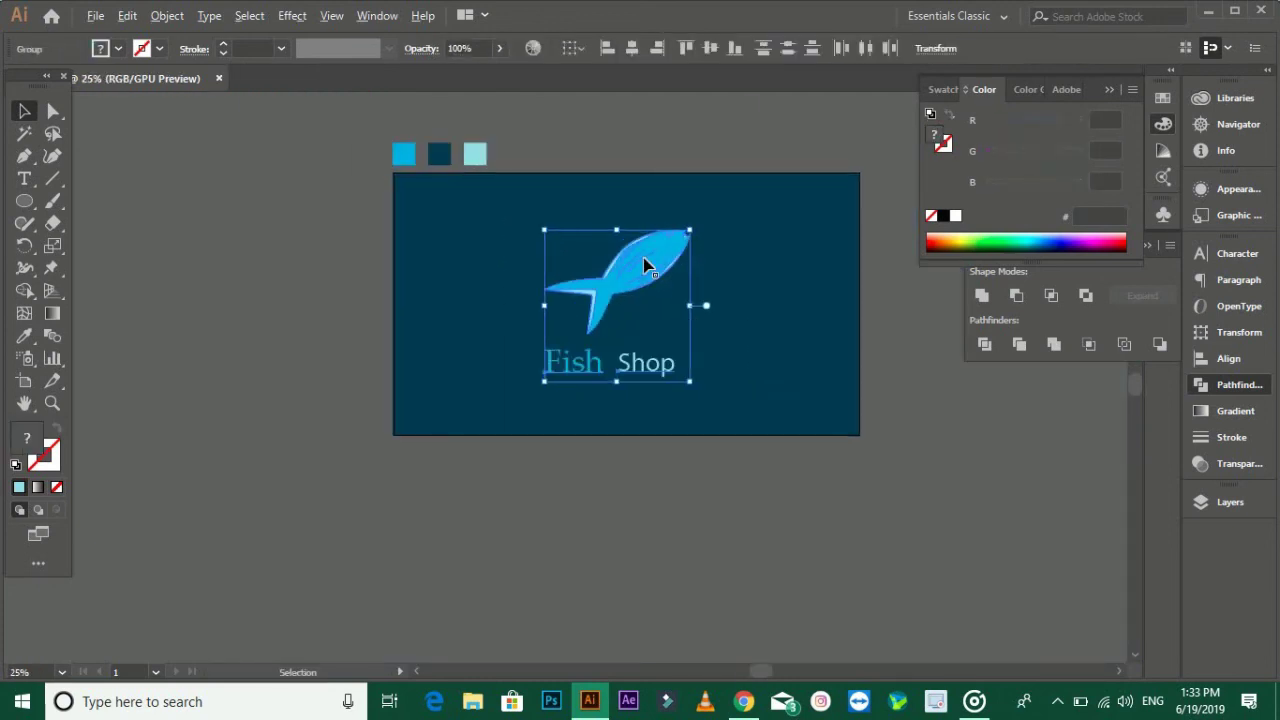
{"action": "left_click", "coordinate": [629, 112]}
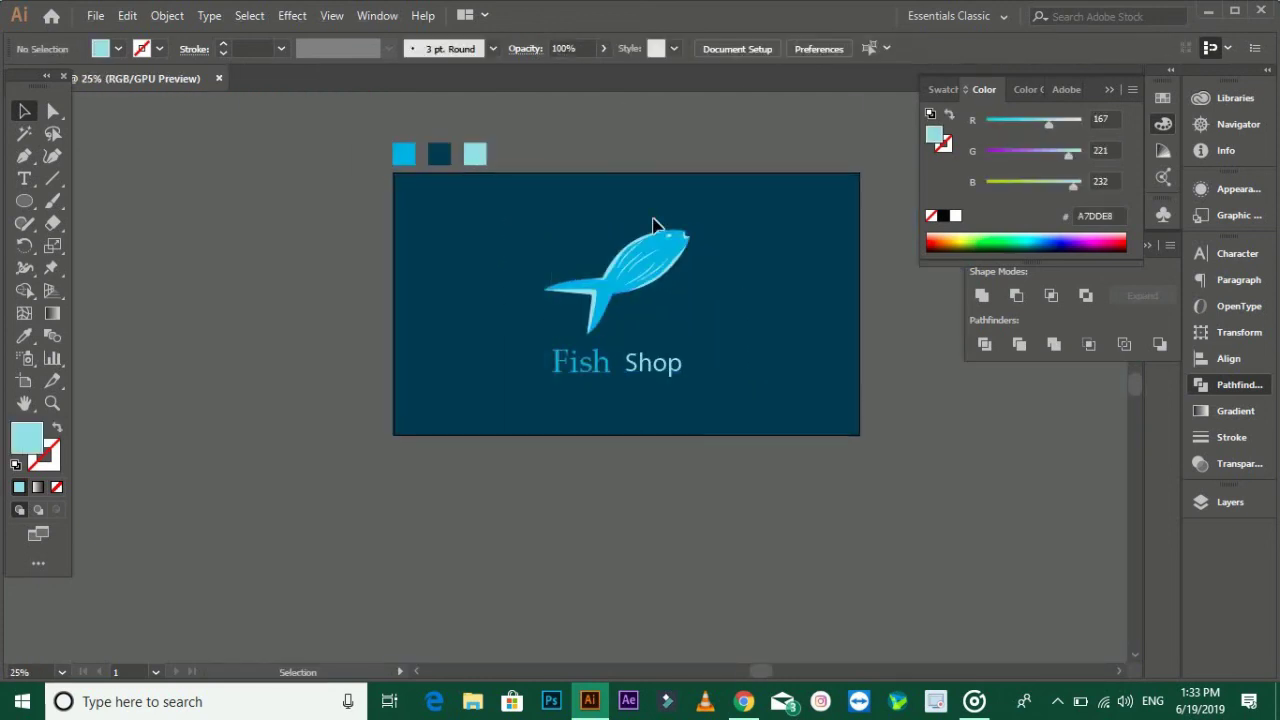
{"action": "scroll", "coordinate": [654, 226], "scroll_direction": "up", "scroll_amount": 1, "text": "alt"}
{"action": "key", "text": "ctrl+a"}
{"action": "left_click", "coordinate": [758, 435]}
{"action": "left_click", "coordinate": [600, 334]}
{"action": "left_click", "coordinate": [229, 275]}
{"action": "key", "text": "ctrl+a"}
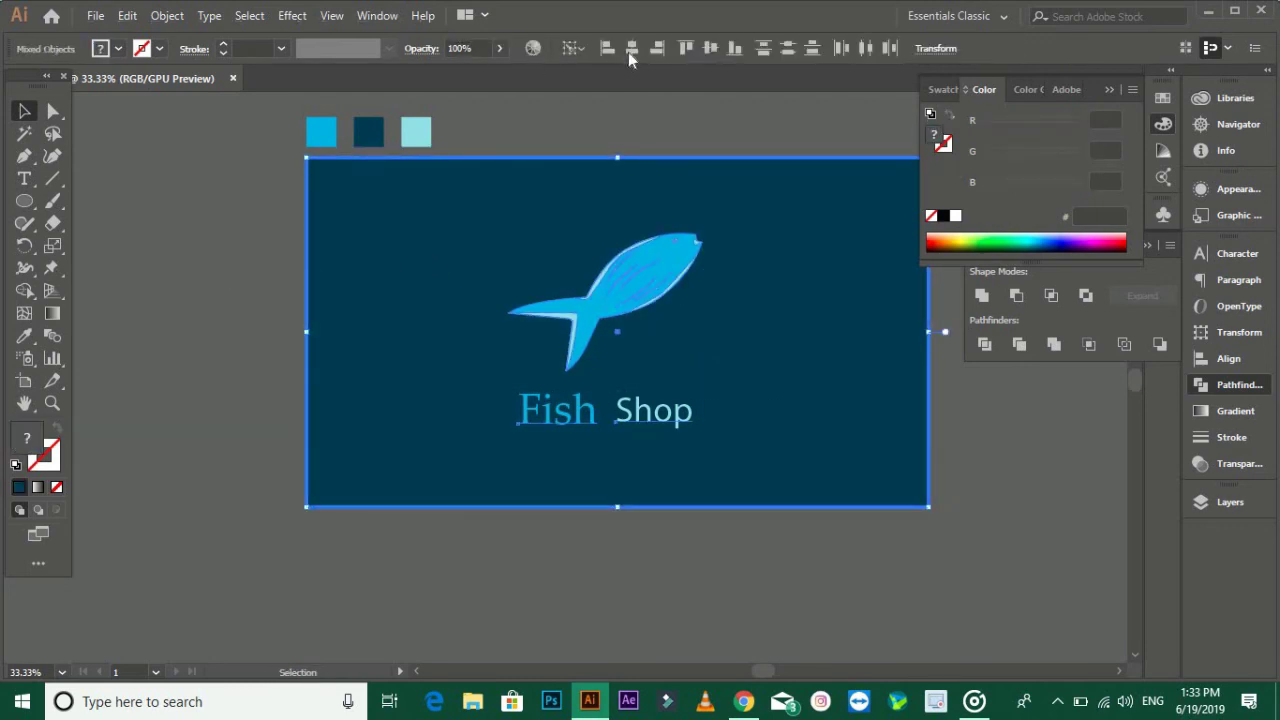
{"action": "left_click", "coordinate": [632, 48]}
{"action": "left_click", "coordinate": [710, 48]}
Pan the view to frame the centred logo and clear the selection.
{"action": "left_click", "coordinate": [777, 494]}
{"action": "key", "text": "ctrl+a"}
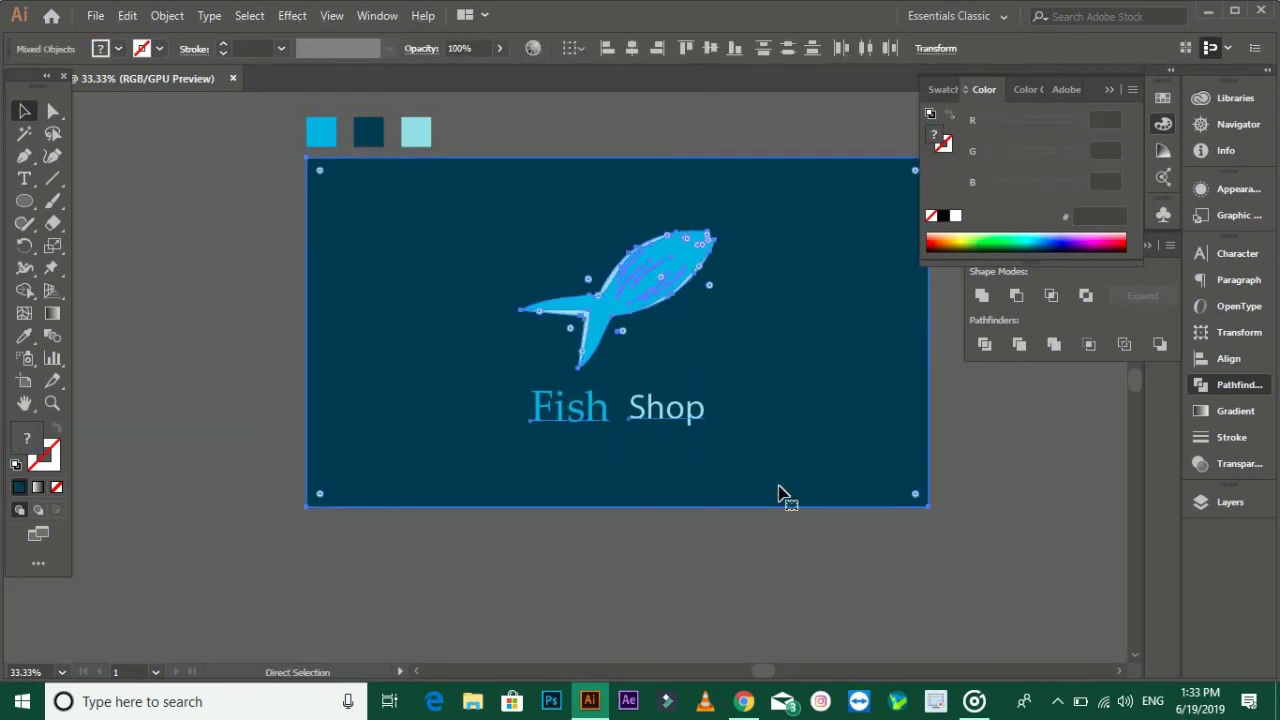
{"action": "key", "text": "ctrl+shift+a"}
{"action": "scroll", "coordinate": [651, 369], "scroll_direction": "up", "scroll_amount": 1, "text": "alt"}
{"action": "left_click_drag", "start_coordinate": [651, 369], "coordinate": [706, 421]}
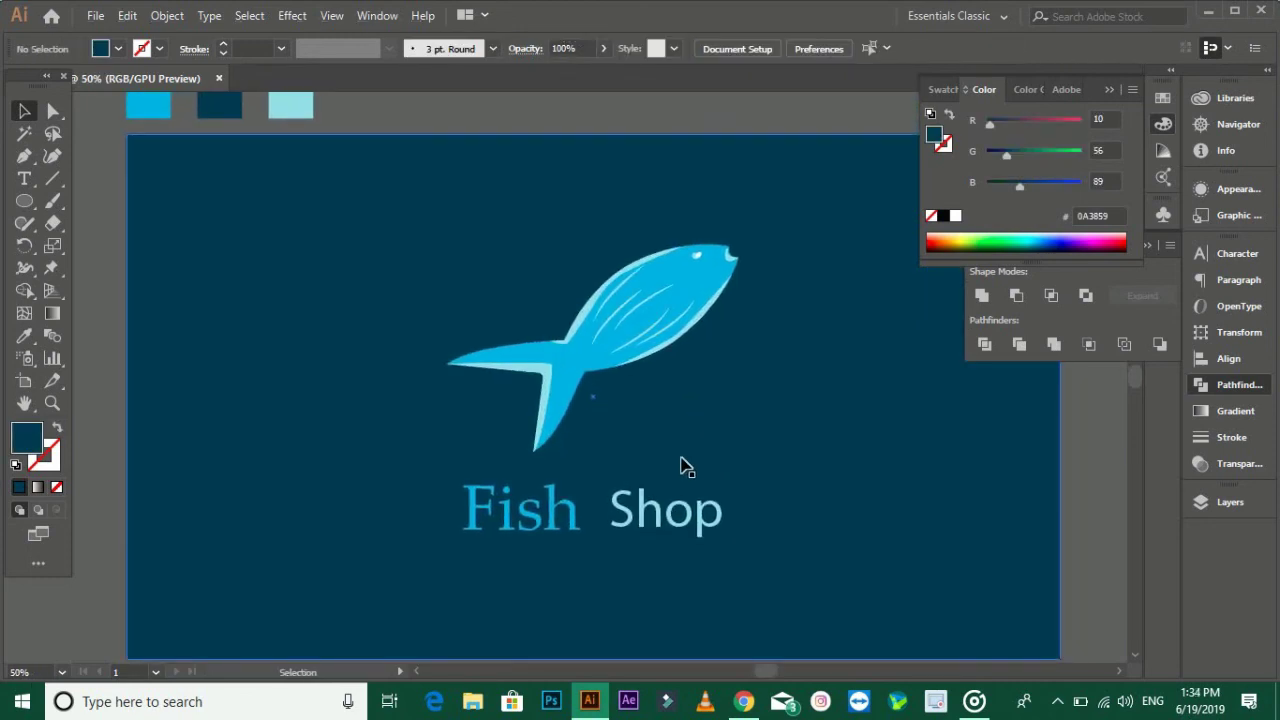
{"action": "key", "text": "ctrl+a"}
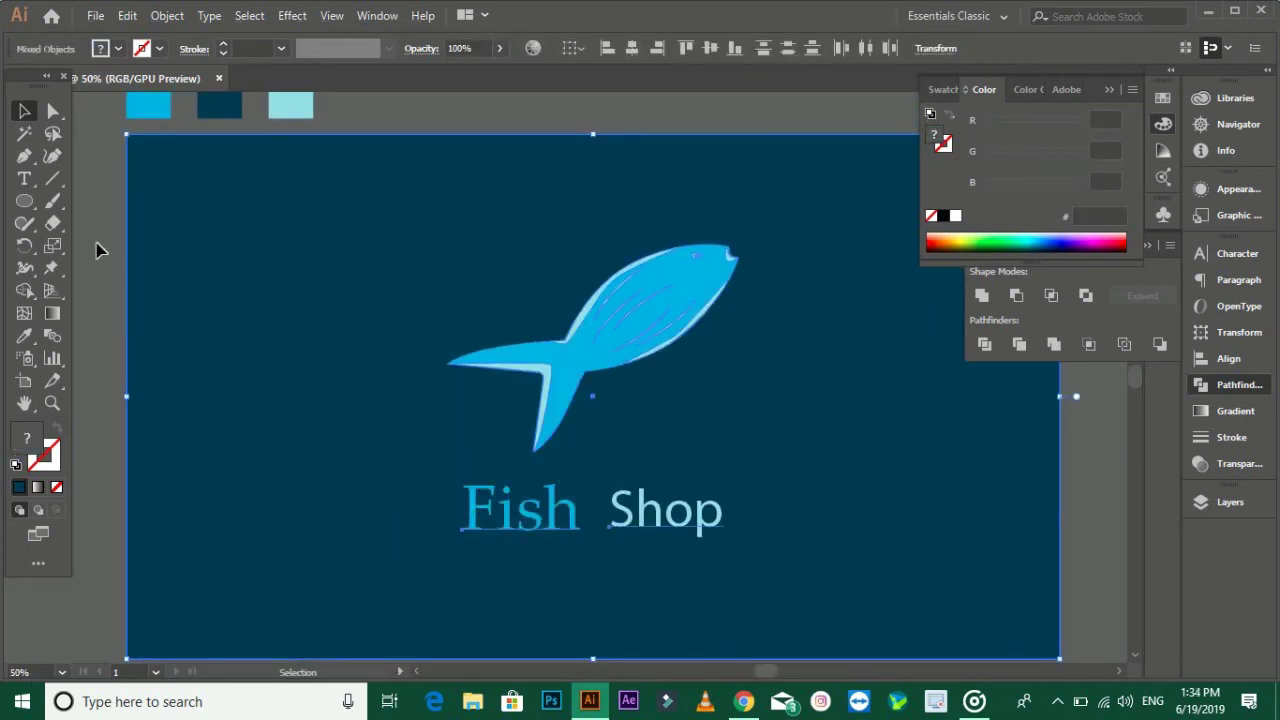
{"action": "left_click", "coordinate": [97, 250]}
{"action": "left_click", "coordinate": [53, 178]}
Draw a horizontal line under Shop and give its stroke the blue swatch colour.
{"action": "left_click_drag", "start_coordinate": [613, 548], "coordinate": [727, 548]}
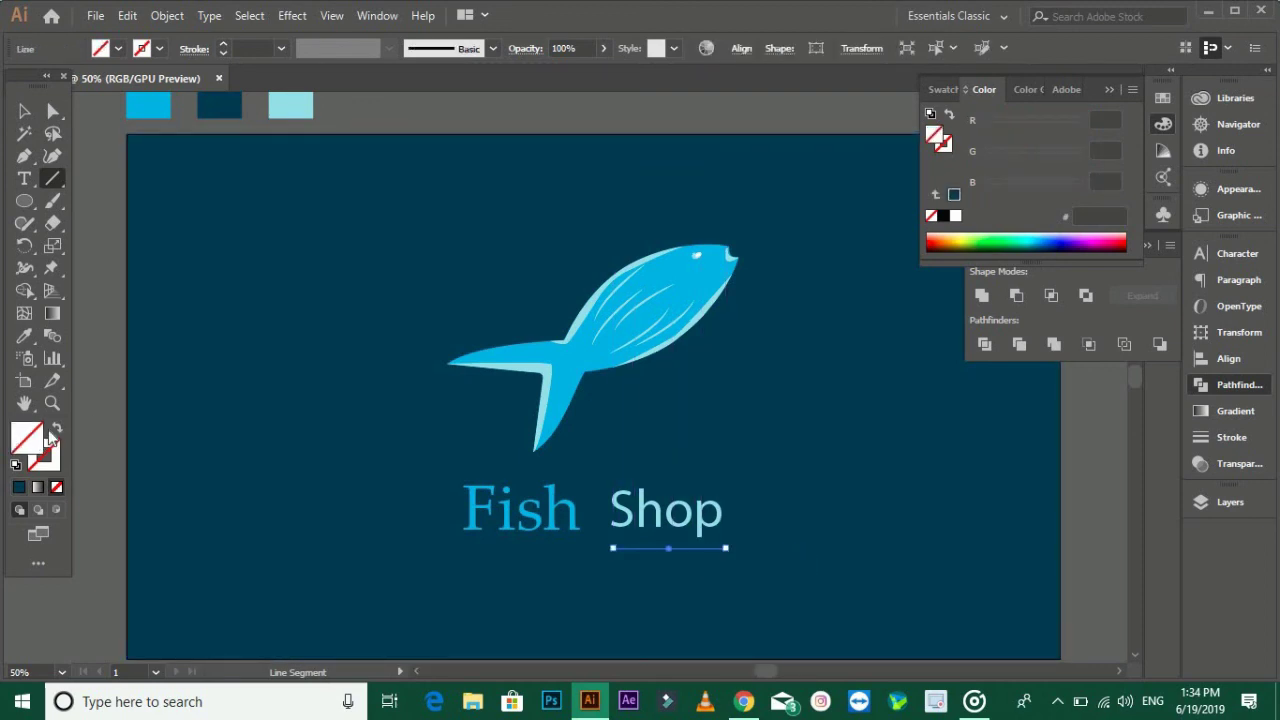
{"action": "left_click", "coordinate": [24, 337]}
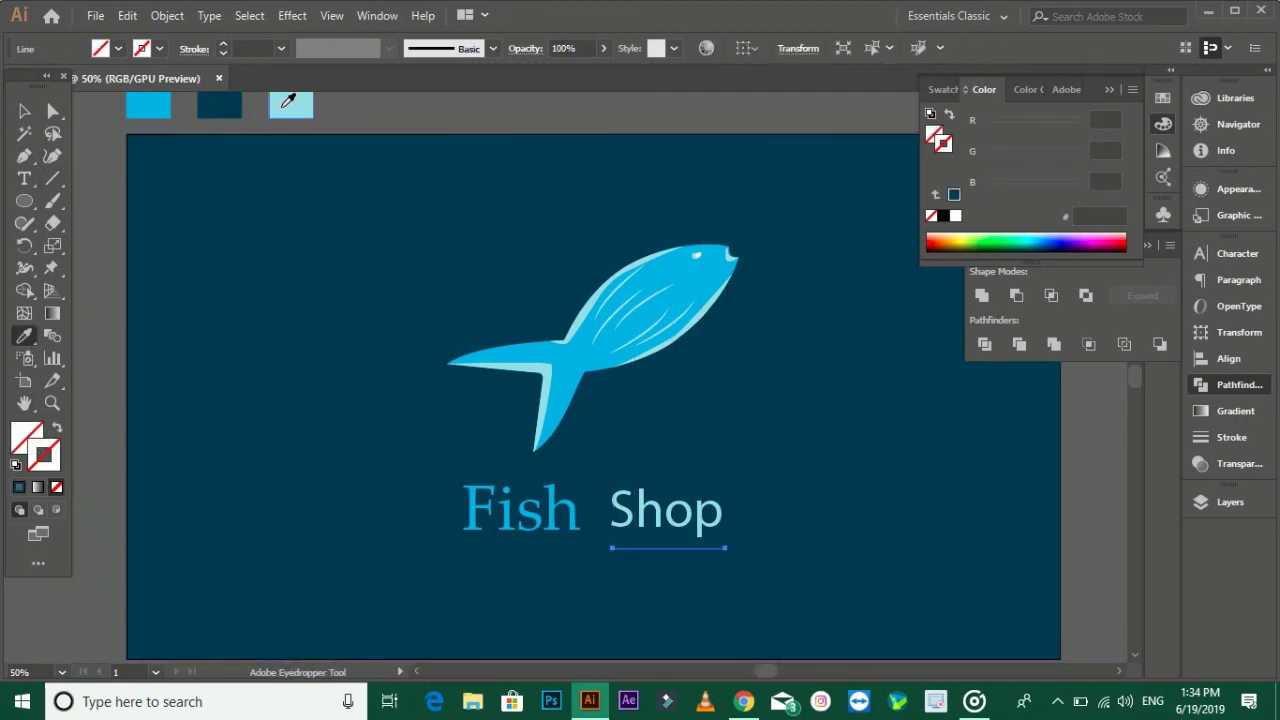
{"action": "left_click", "coordinate": [24, 112]}
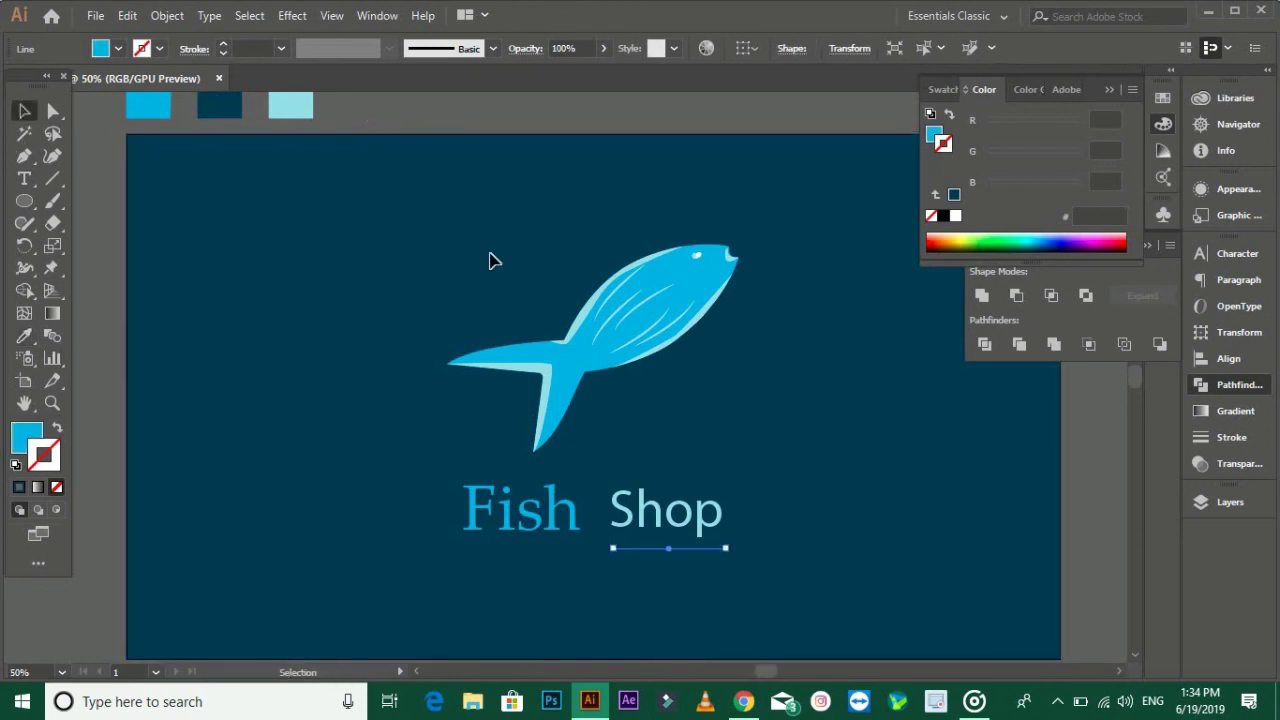
{"action": "left_click", "coordinate": [491, 260]}
{"action": "left_click", "coordinate": [655, 549]}
{"action": "left_click", "coordinate": [54, 429]}
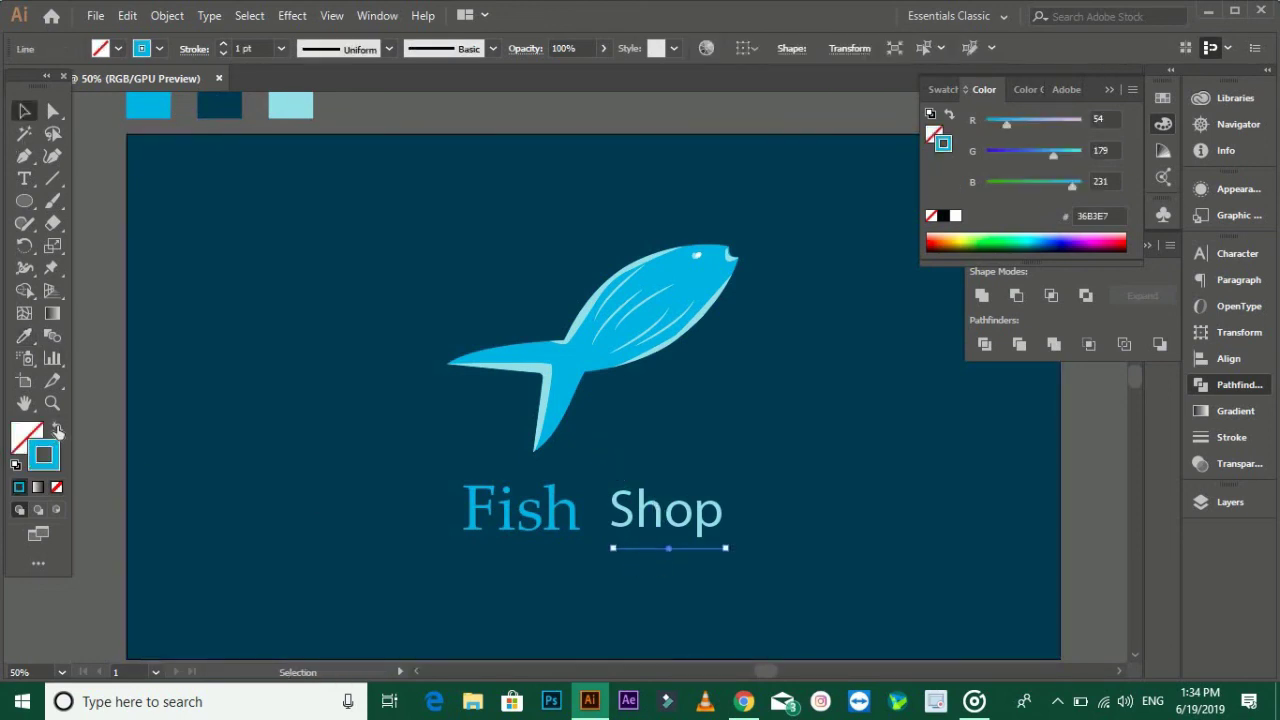
Zoom in and increase the underline's stroke weight to make it thicker.
{"action": "left_click", "coordinate": [766, 551]}
{"action": "scroll", "coordinate": [714, 550], "scroll_direction": "up", "scroll_amount": 3}
{"action": "left_click", "coordinate": [668, 543]}
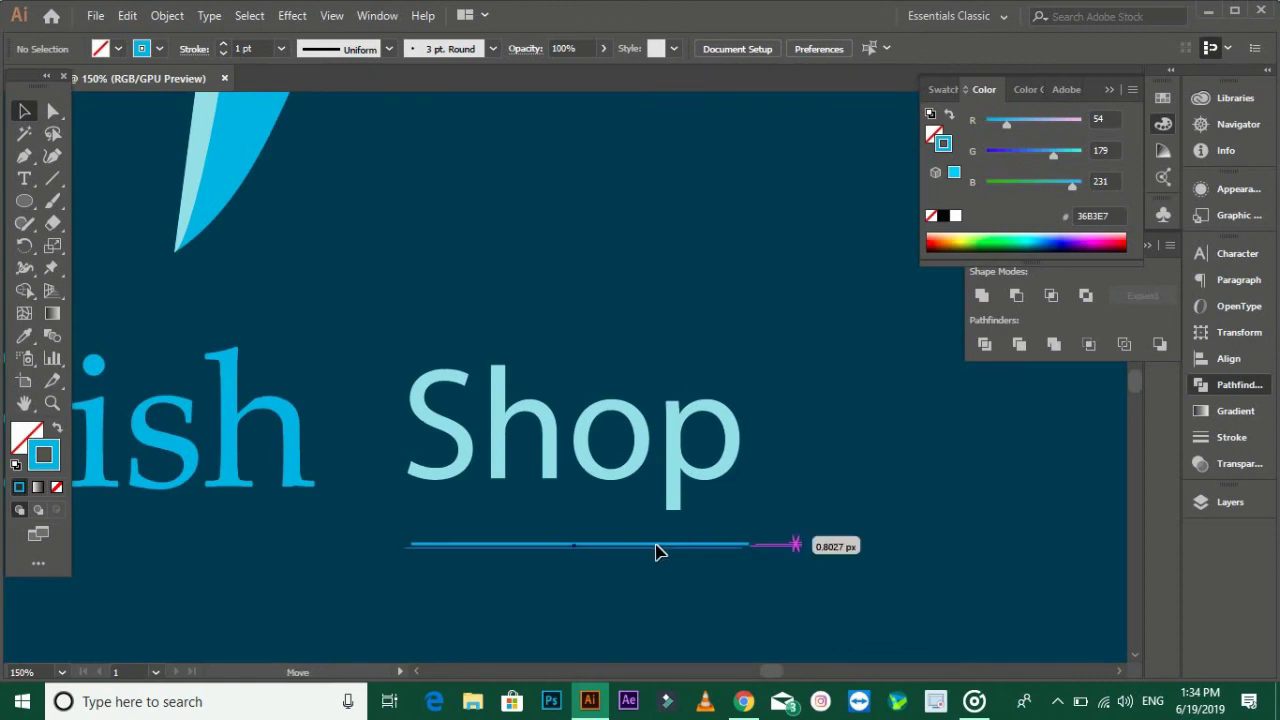
{"action": "left_click", "coordinate": [224, 45]}
{"action": "left_click", "coordinate": [224, 45]}
{"action": "left_click", "coordinate": [543, 248]}
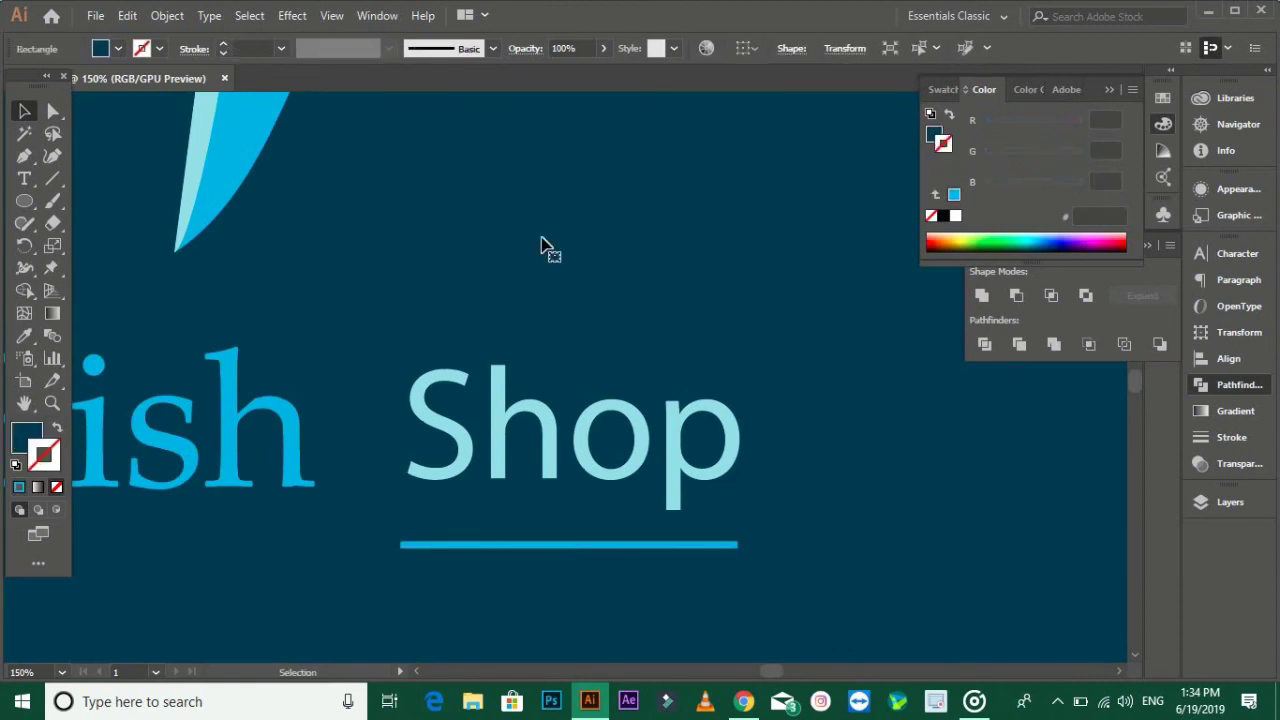
{"action": "scroll", "coordinate": [543, 248], "scroll_direction": "down", "scroll_amount": 2}
{"action": "scroll", "coordinate": [606, 540], "scroll_direction": "down", "scroll_amount": 3}
{"action": "scroll", "coordinate": [608, 557], "scroll_direction": "up", "scroll_amount": 2}
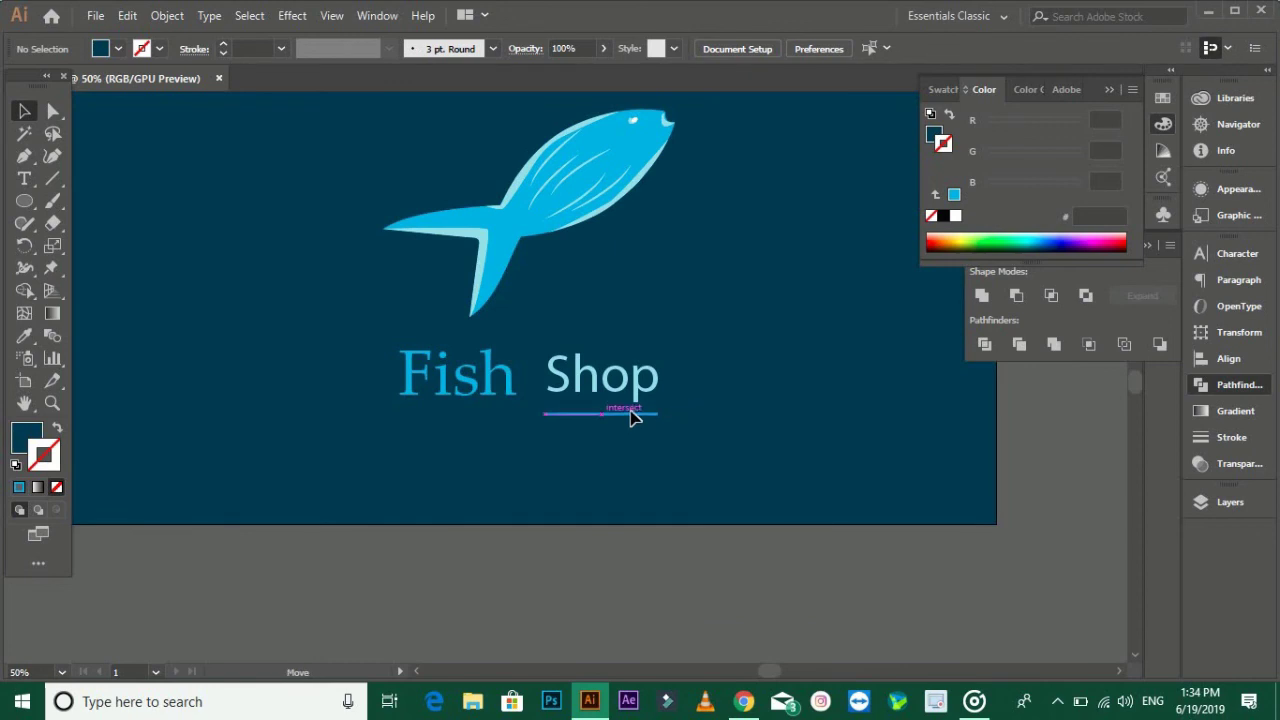
{"action": "scroll", "coordinate": [514, 523], "scroll_direction": "down", "scroll_amount": 1}
{"action": "scroll", "coordinate": [514, 523], "scroll_direction": "up", "scroll_amount": 3}
Ungroup the Fish Shop artwork and select the word Shop with its underline.
{"action": "left_click", "coordinate": [621, 428]}
{"action": "right_click", "coordinate": [621, 428]}
{"action": "left_click", "coordinate": [686, 277]}
{"action": "right_click", "coordinate": [823, 102]}
{"action": "left_click", "coordinate": [855, 270]}
{"action": "left_click", "coordinate": [636, 420]}
{"action": "left_click", "coordinate": [660, 483], "text": "shift"}
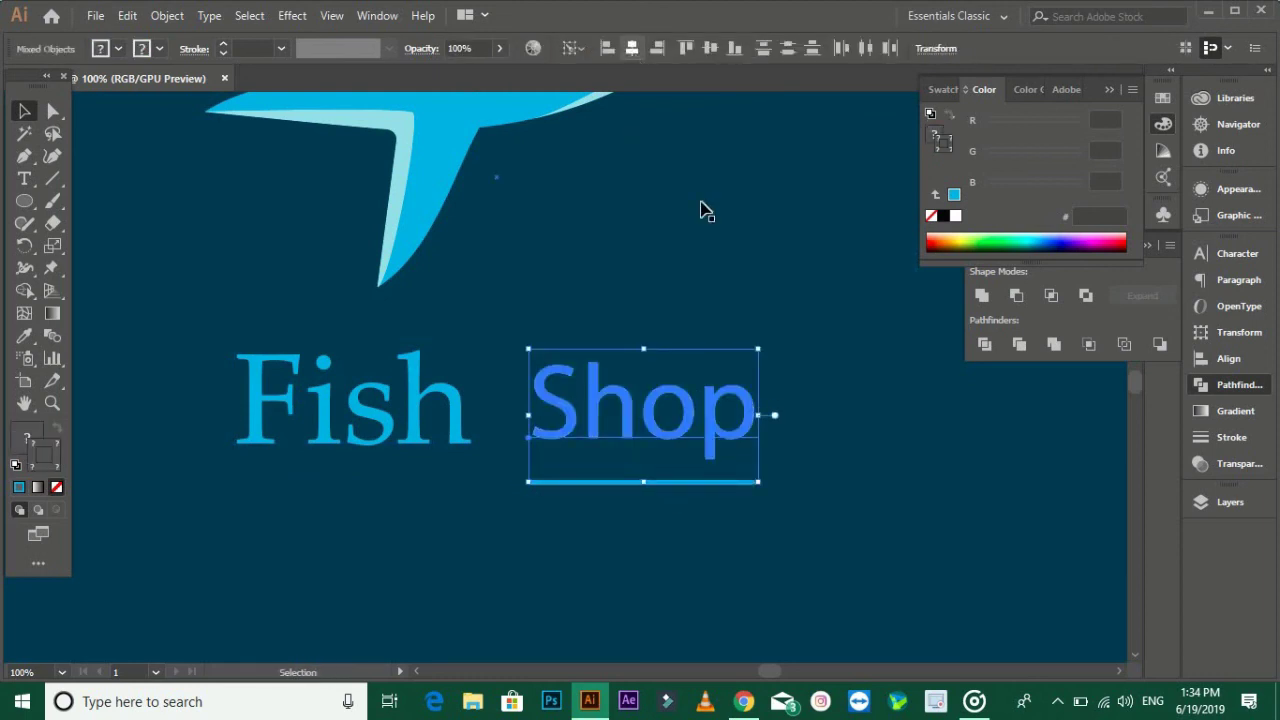
Select and deselect the navy background, then bring up the artwork's context menu.
{"action": "left_click", "coordinate": [700, 210]}
{"action": "scroll", "coordinate": [700, 210], "scroll_direction": "down", "scroll_amount": 2}
{"action": "scroll", "coordinate": [714, 411], "scroll_direction": "down", "scroll_amount": 1}
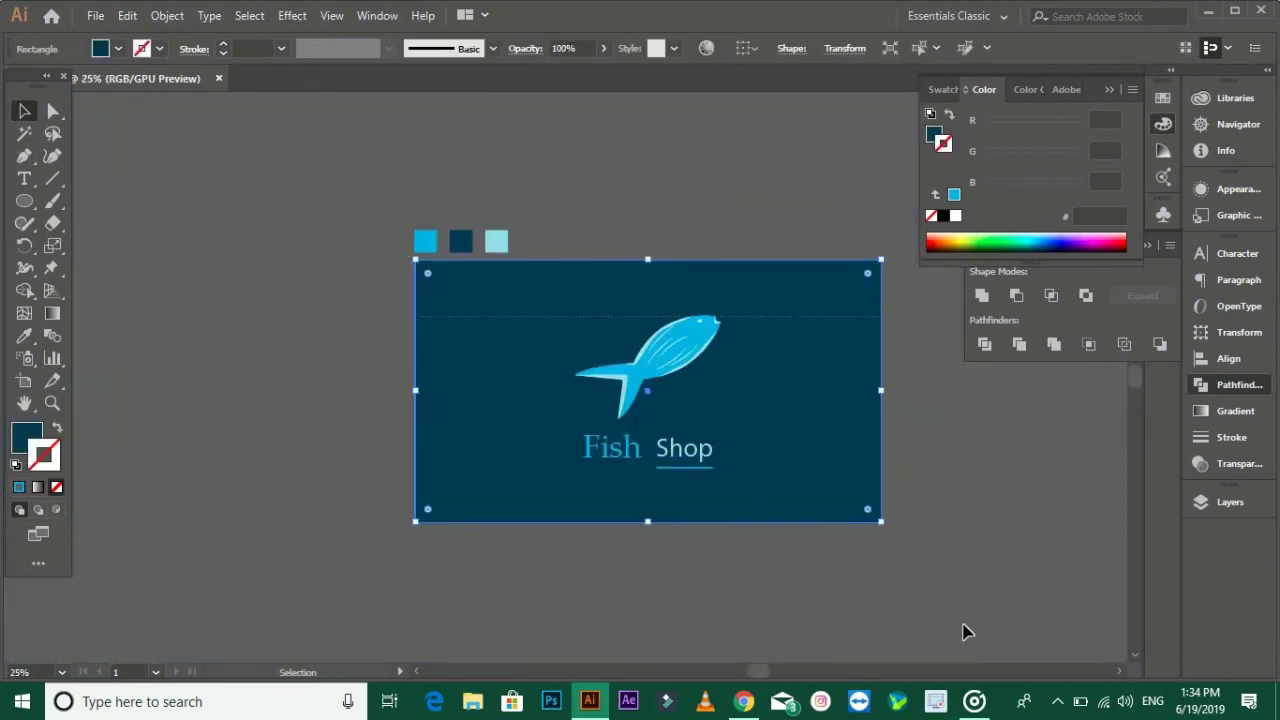
{"action": "left_click", "coordinate": [911, 517]}
{"action": "scroll", "coordinate": [884, 520], "scroll_direction": "right", "scroll_amount": 2}
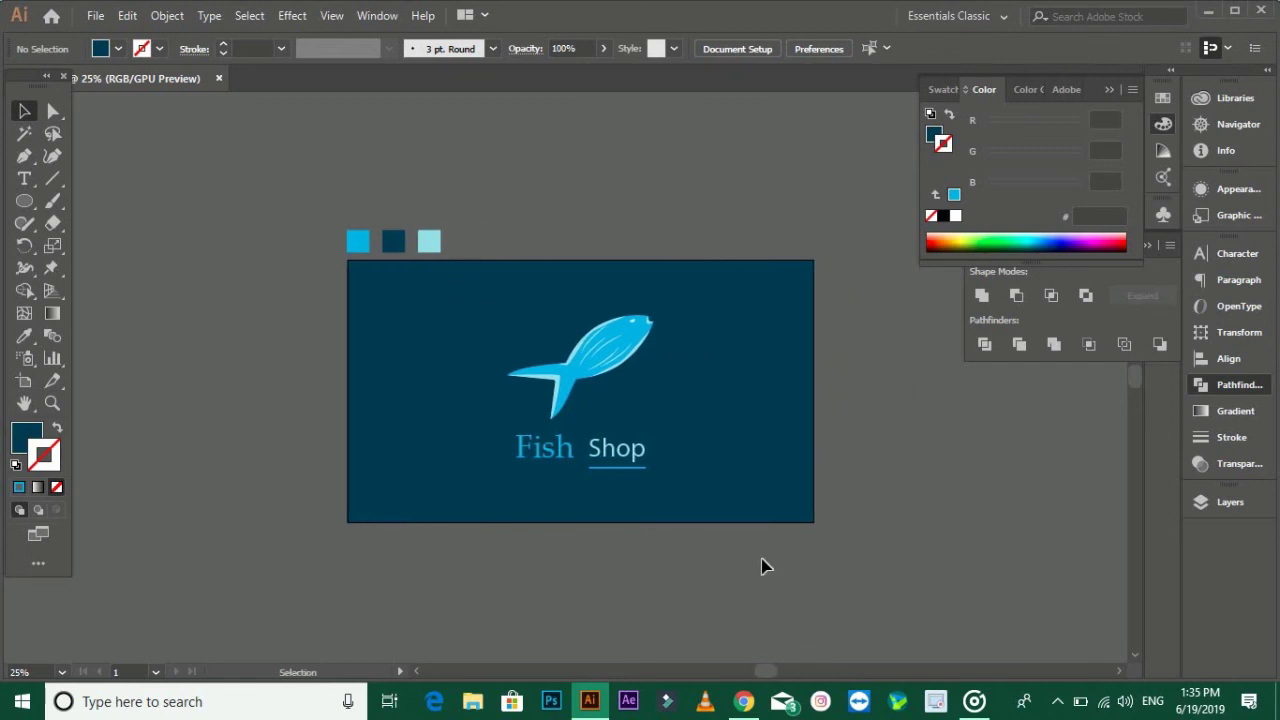
{"action": "scroll", "coordinate": [622, 519], "scroll_direction": "up", "scroll_amount": 1}
{"action": "right_click", "coordinate": [607, 284]}
Ungroup the artwork and apply a Drop Shadow effect to the fish alone.
{"action": "left_click", "coordinate": [674, 443]}
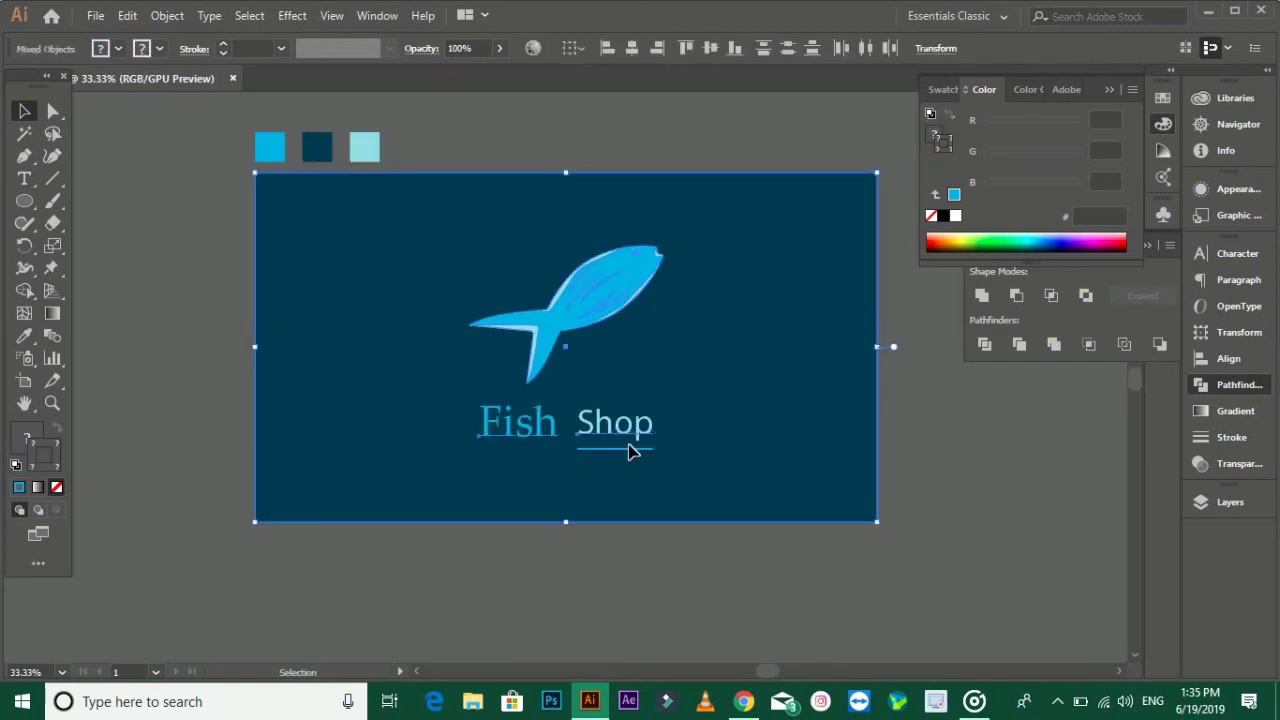
{"action": "left_click", "coordinate": [563, 297]}
{"action": "left_click", "coordinate": [292, 15]}
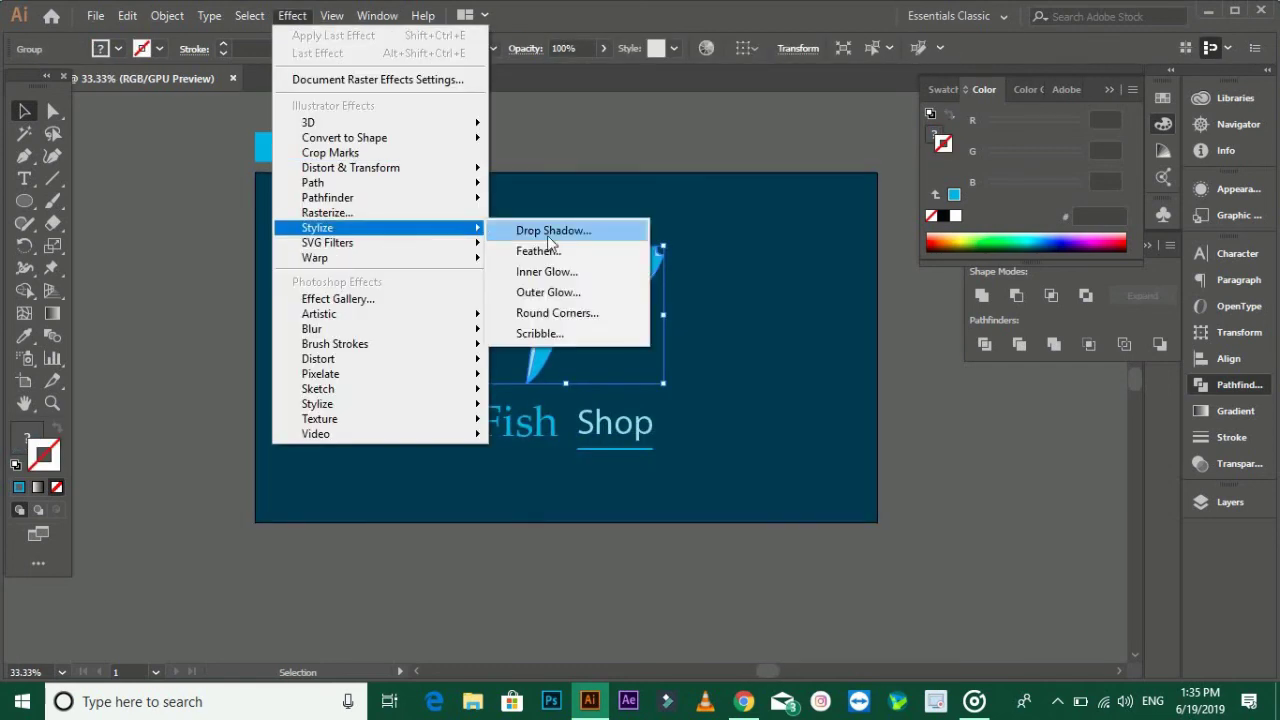
{"action": "left_click", "coordinate": [547, 233]}
Set the shadow to X 4 px, Y 11 px, 88% opacity and lower blur.
{"action": "left_click", "coordinate": [955, 379]}
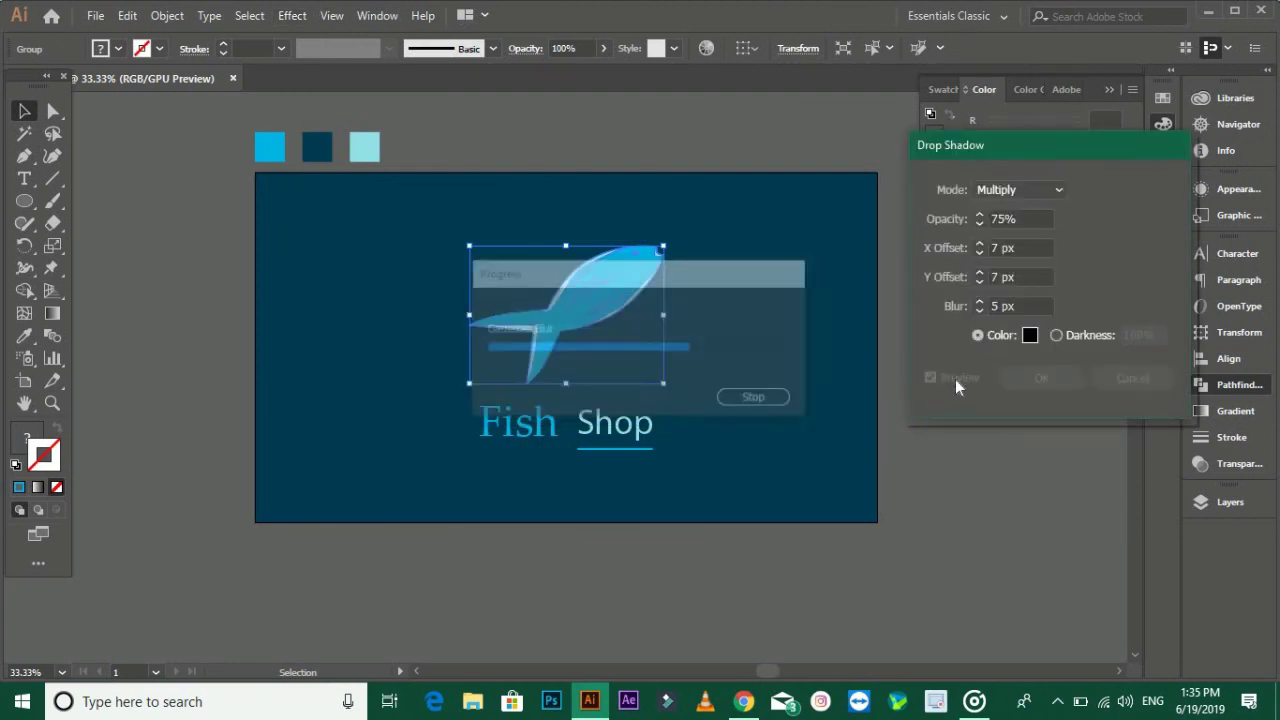
{"action": "left_click", "coordinate": [1028, 247]}
{"action": "key", "text": "Down"}
{"action": "key", "text": "Down"}
{"action": "key", "text": "Down"}
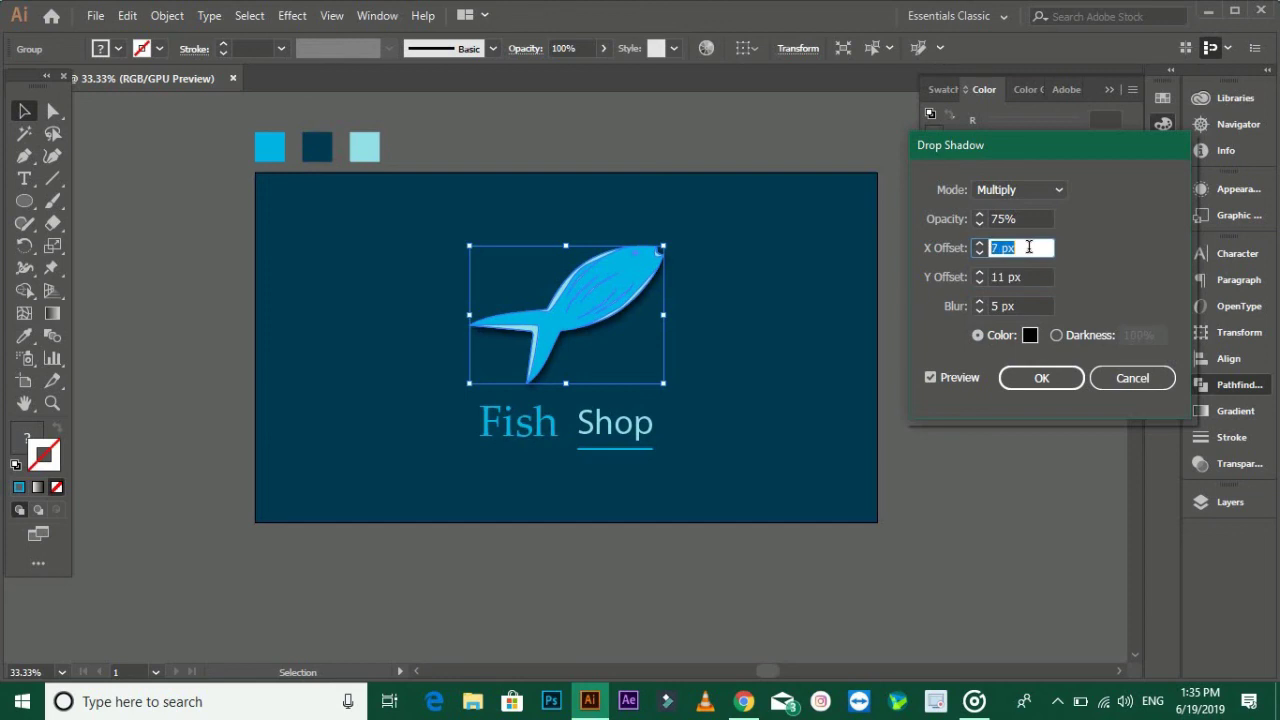
{"action": "left_click", "coordinate": [1028, 219]}
{"action": "key", "text": "Up"}
{"action": "key", "text": "Up"}
{"action": "key", "text": "Up"}
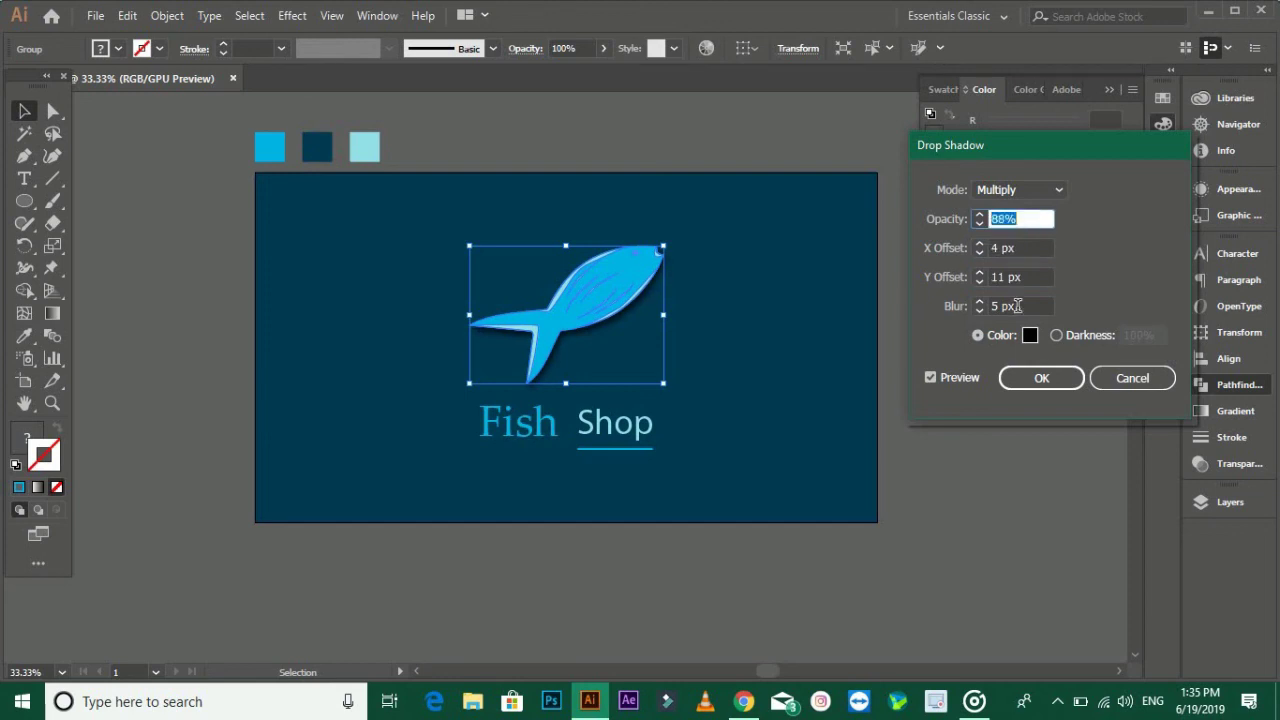
{"action": "left_click", "coordinate": [1017, 306]}
{"action": "key", "text": "Down"}
{"action": "key", "text": "Down"}
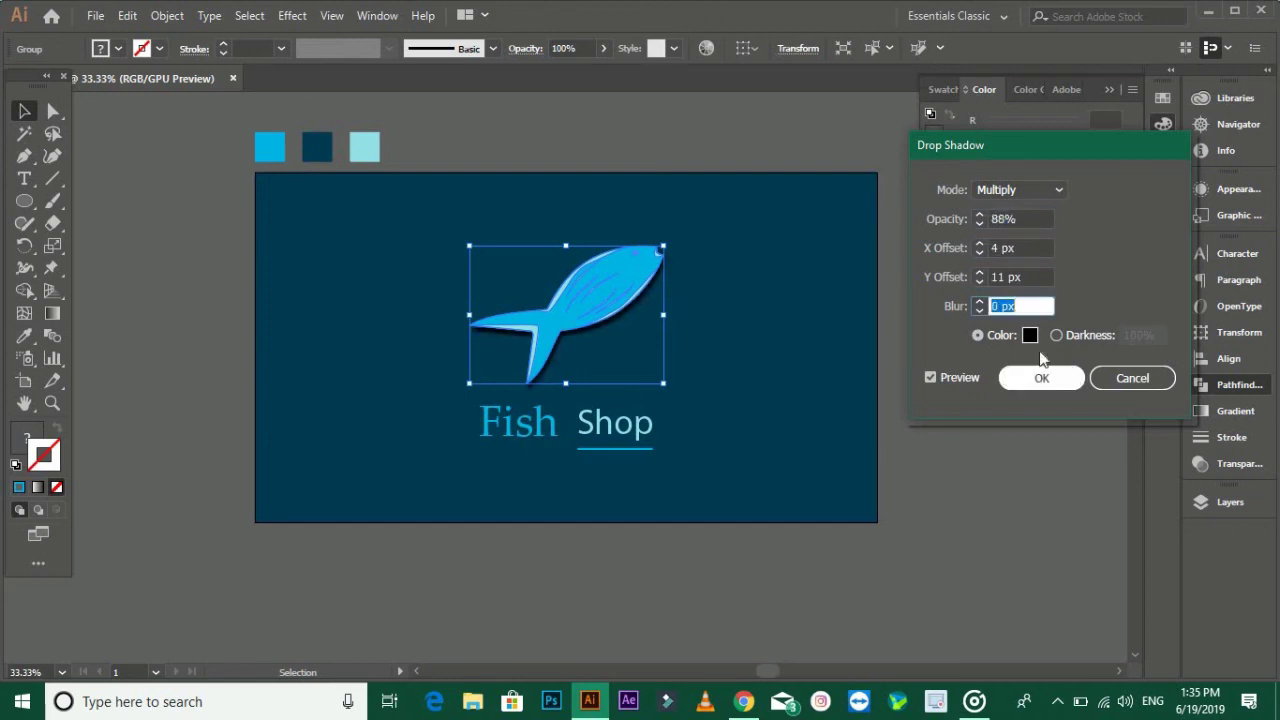
{"action": "left_click", "coordinate": [1042, 378]}
{"action": "left_click", "coordinate": [983, 543]}
{"action": "left_click_drag", "start_coordinate": [883, 447], "coordinate": [905, 487]}
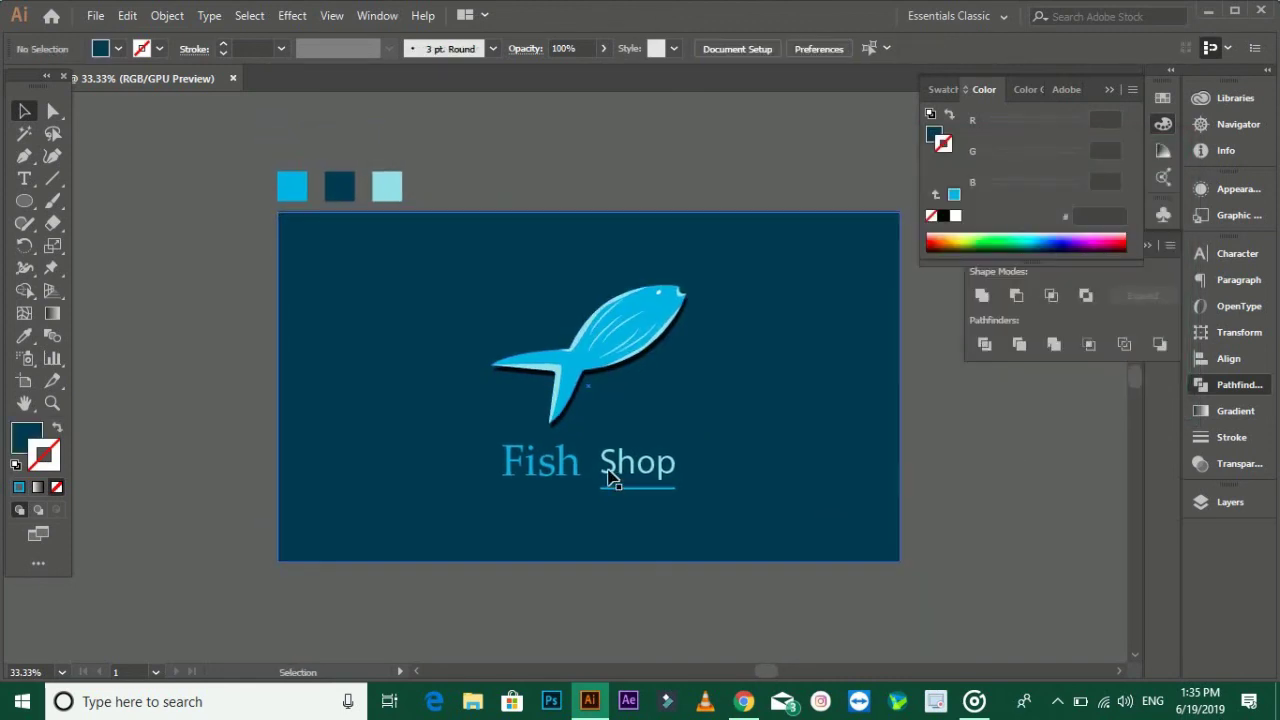
{"action": "left_click_drag", "start_coordinate": [662, 592], "coordinate": [688, 596]}
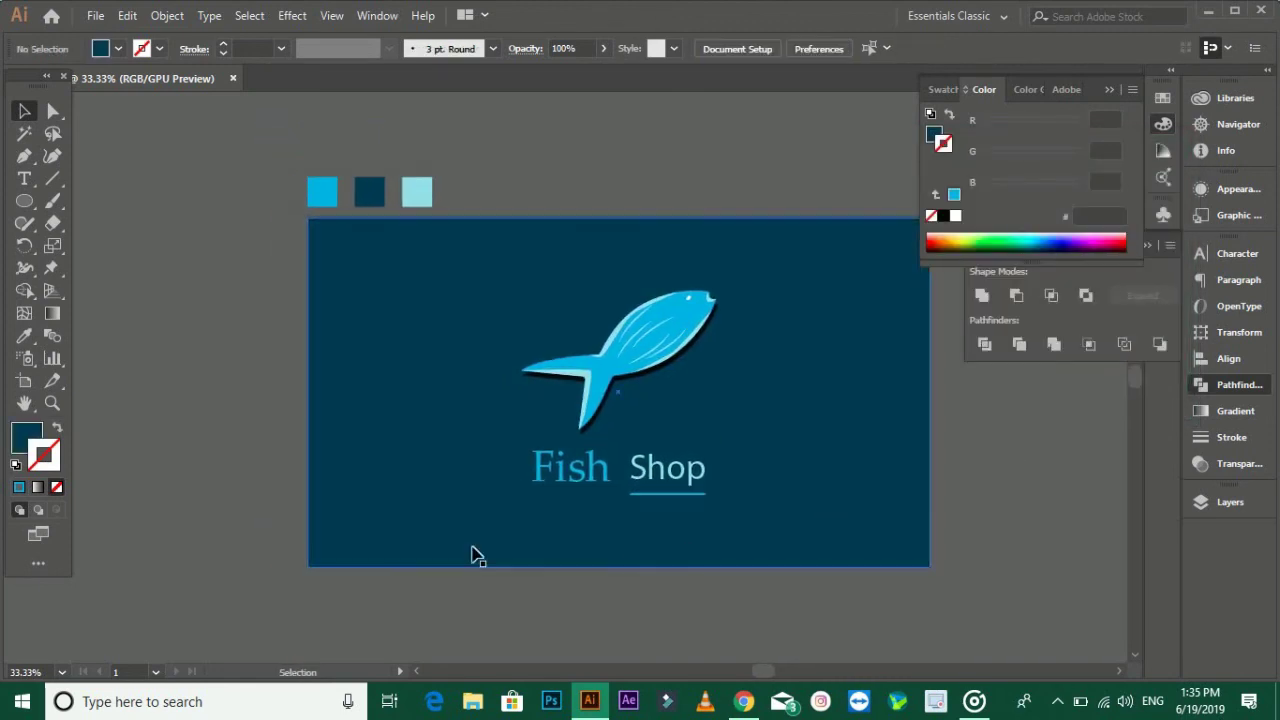
{"action": "key", "text": "ctrl+a"}
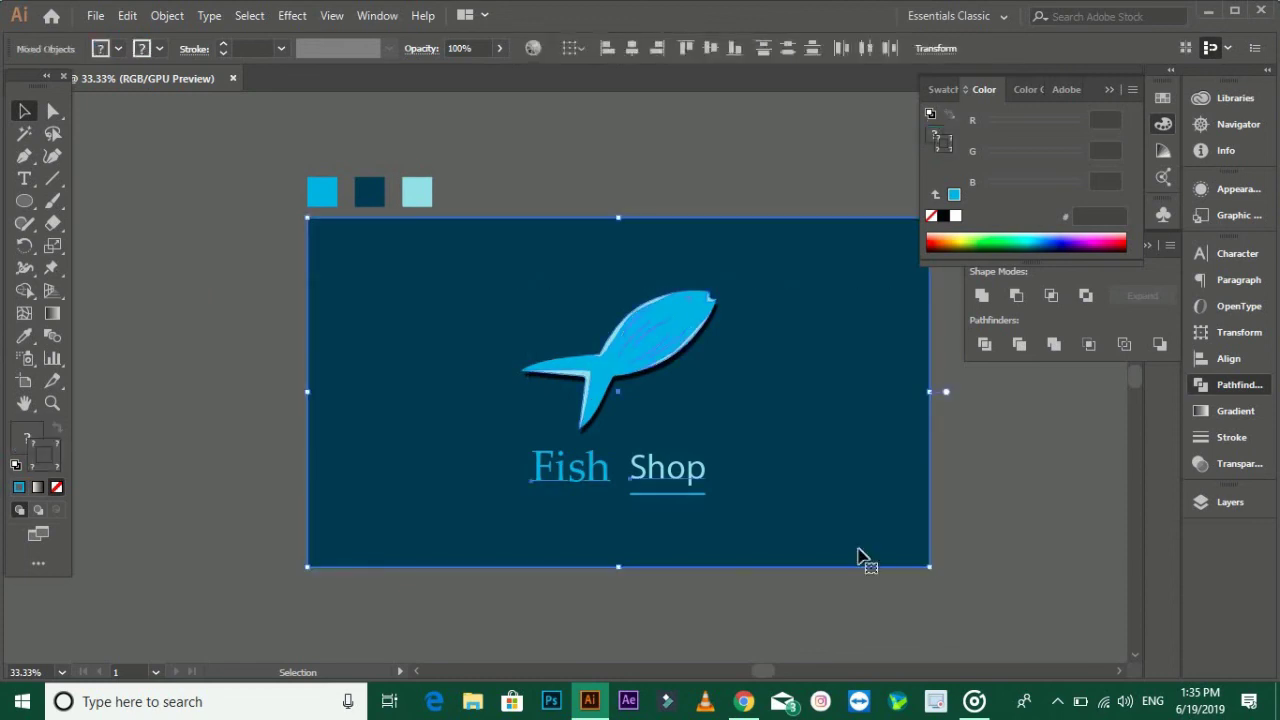
{"action": "key", "text": "ctrl+shift+a"}
{"action": "key", "text": "ctrl+minus"}
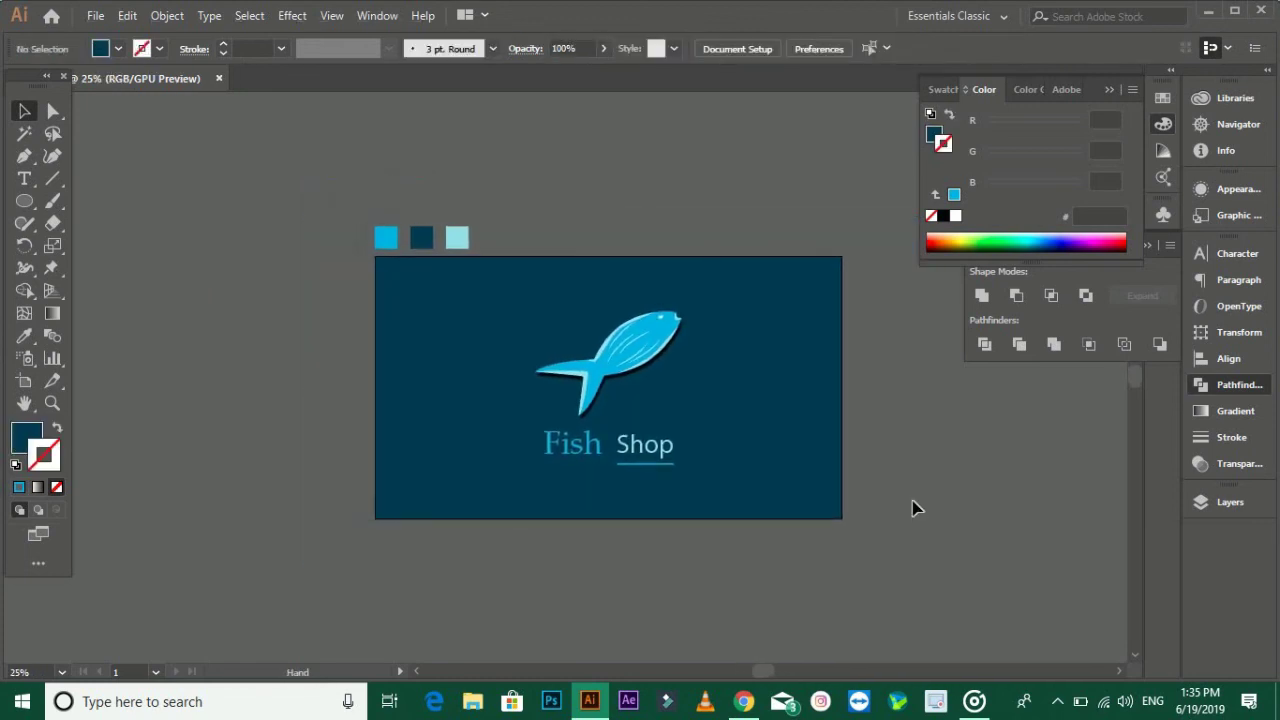